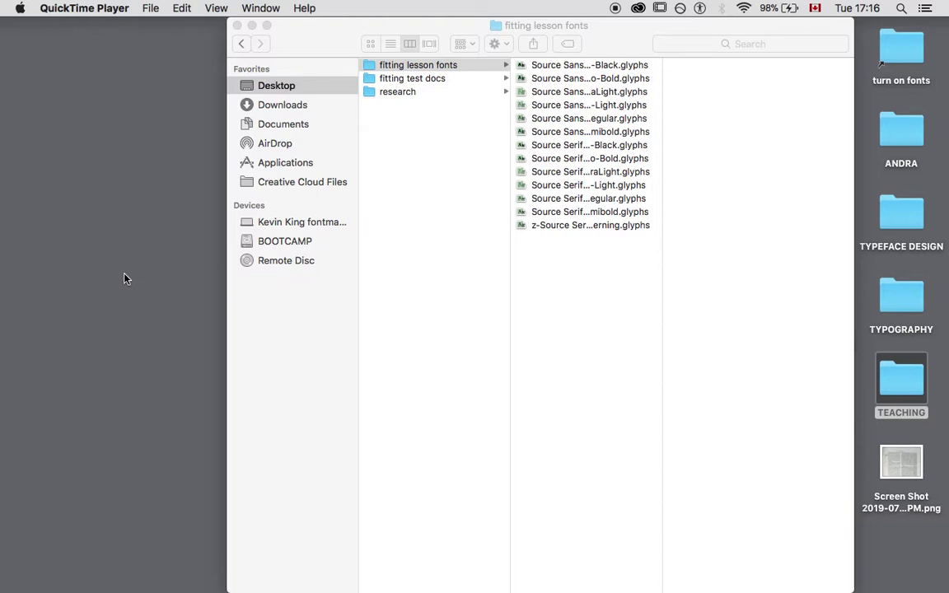
Browse the Source Serif files in the fitting lesson fonts folder and open Source Serif Pro-Regular.glyphs
{"action": "left_click", "coordinate": [560, 170]}
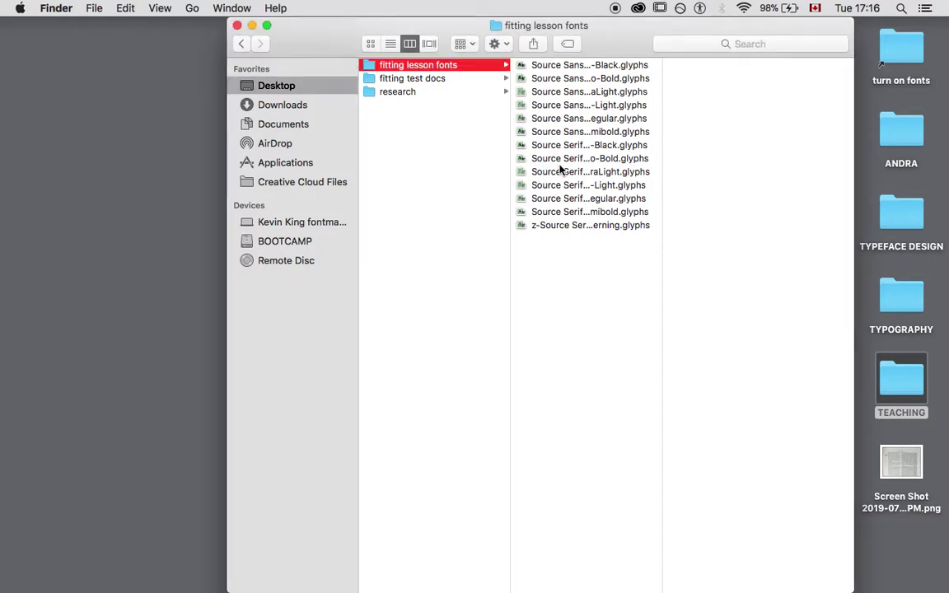
{"action": "left_click", "coordinate": [576, 185]}
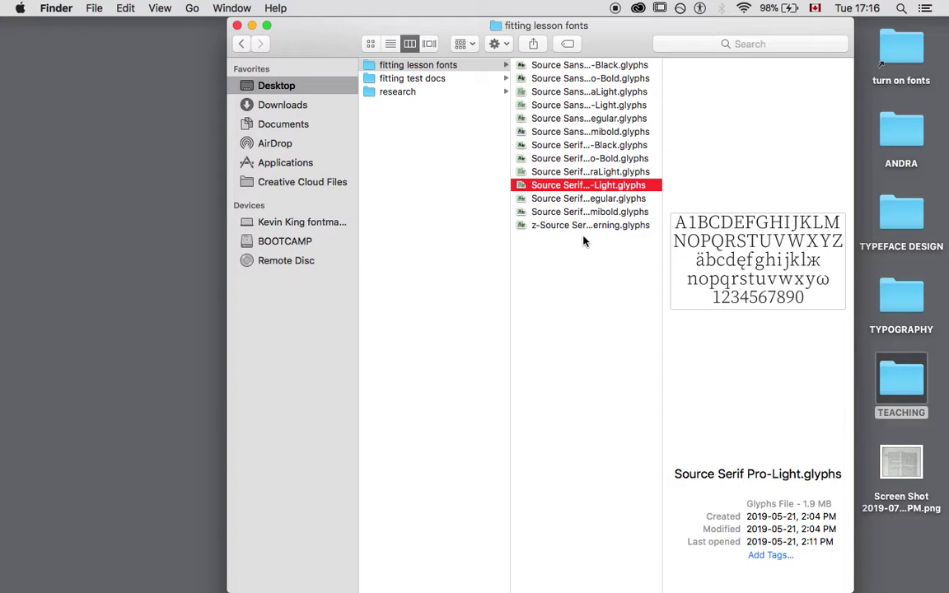
{"action": "key", "text": "Up"}
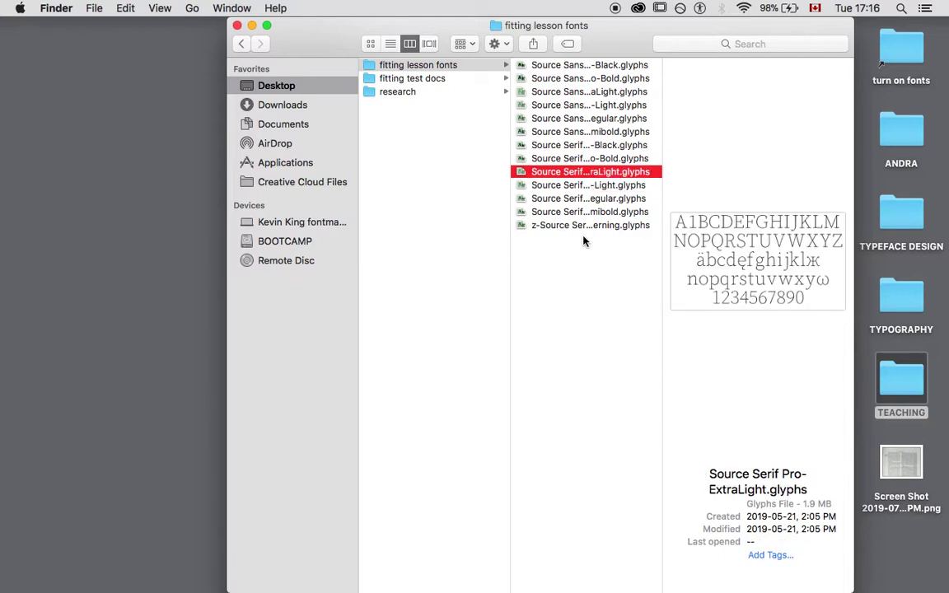
{"action": "key", "text": "Down"}
{"action": "key", "text": "Down"}
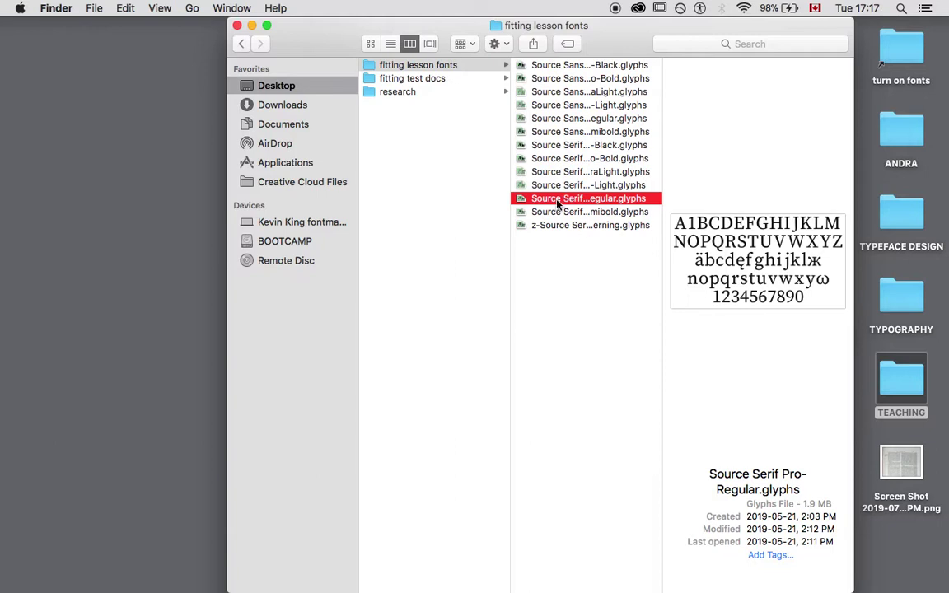
{"action": "double_click", "coordinate": [556, 203]}
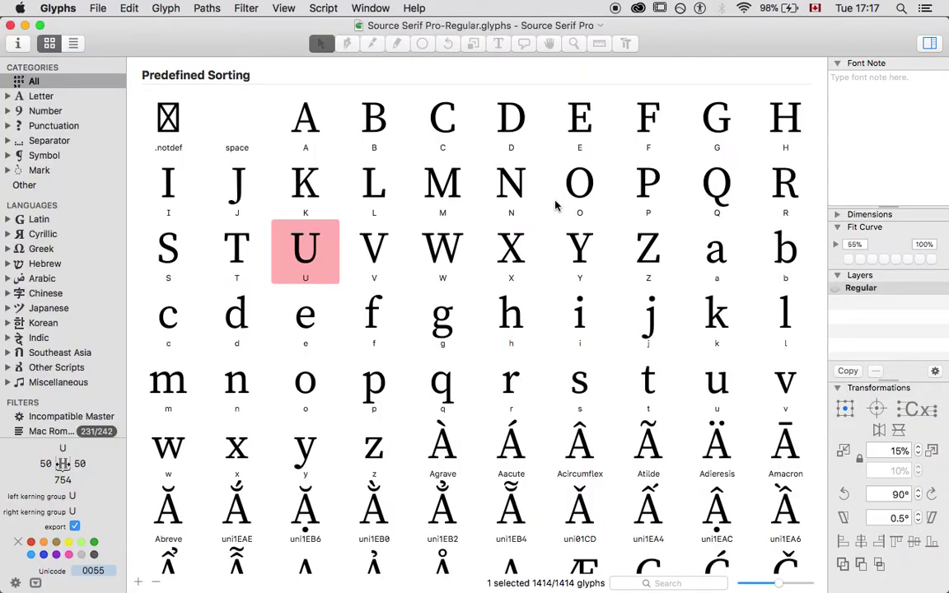
Return to Finder, open Source Sans Pro-Regular.glyphs from the fitting lesson fonts folder, and go back to Glyphs
{"action": "key", "text": "super+Tab"}
{"action": "left_click", "coordinate": [568, 79]}
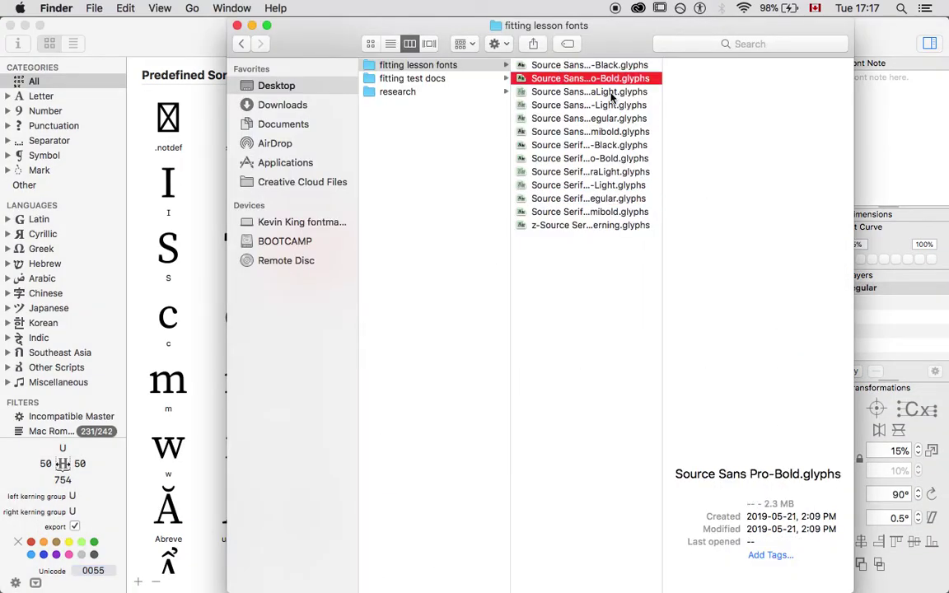
{"action": "left_click", "coordinate": [581, 119]}
{"action": "key", "text": "super+Tab"}
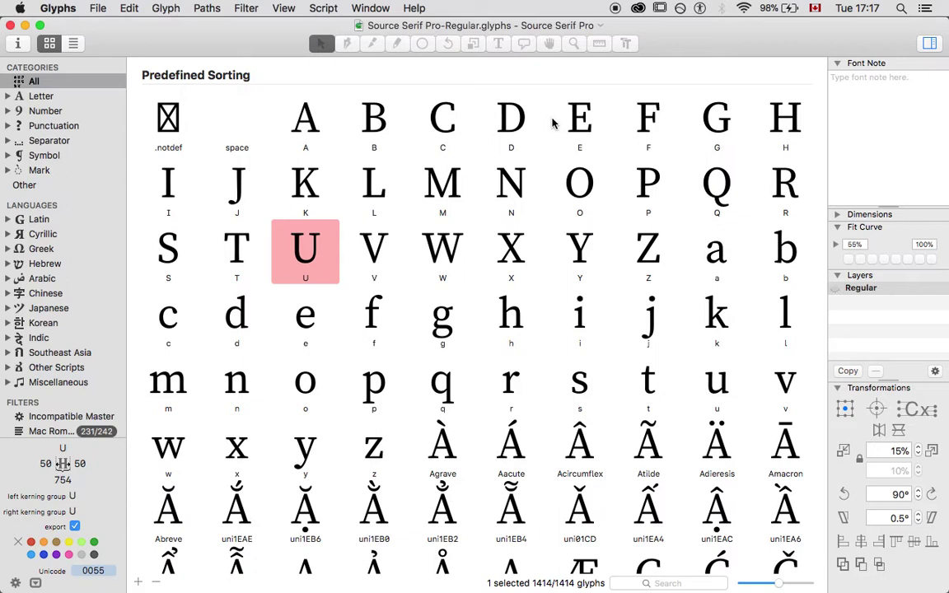
Look over the basic letters of the Source Sans Pro Regular font, then return to the Source Serif Pro Regular font
{"action": "key", "text": "super+grave"}
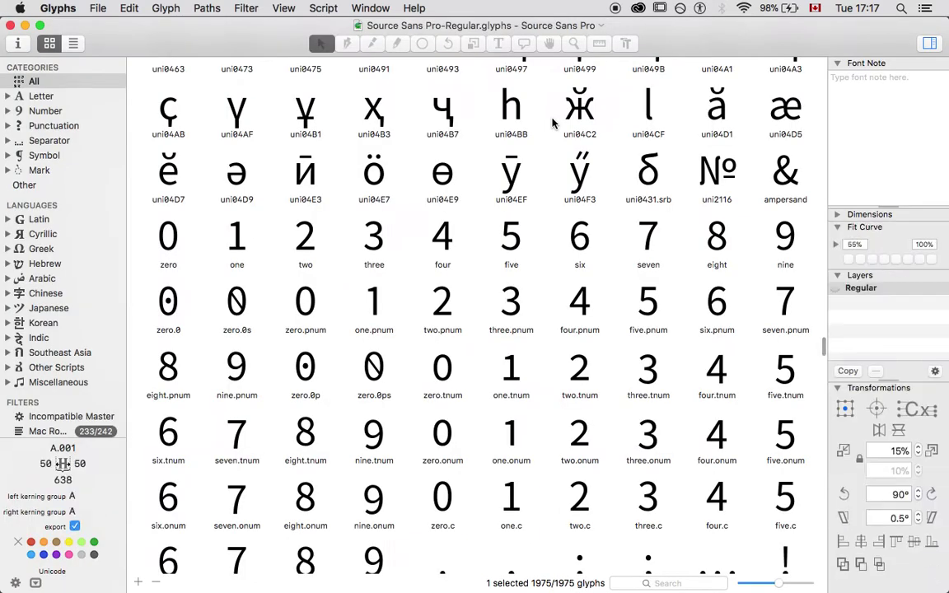
{"action": "scroll", "coordinate": [552, 122], "scroll_direction": "up", "scroll_amount": 20}
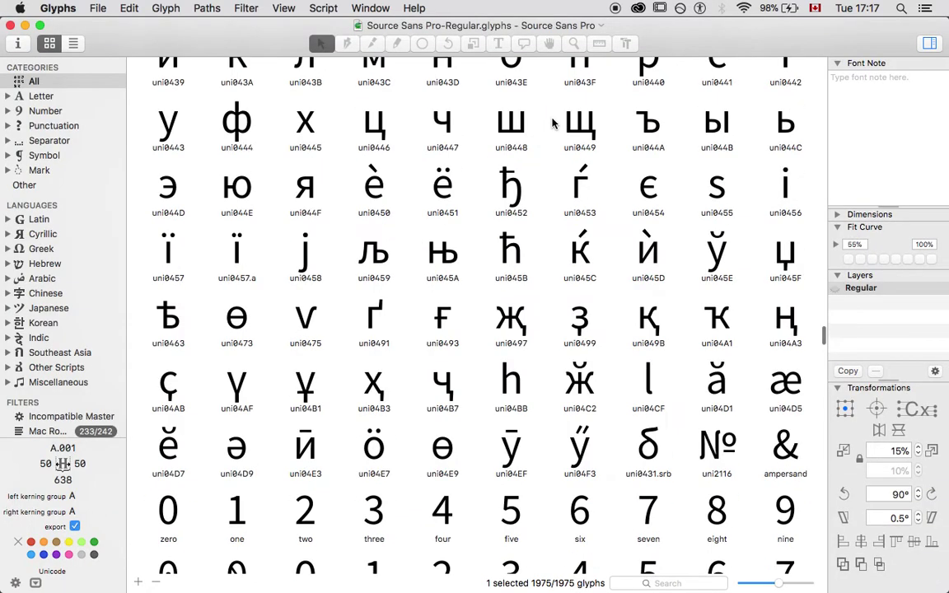
{"action": "scroll", "coordinate": [552, 122], "scroll_direction": "up", "scroll_amount": 10}
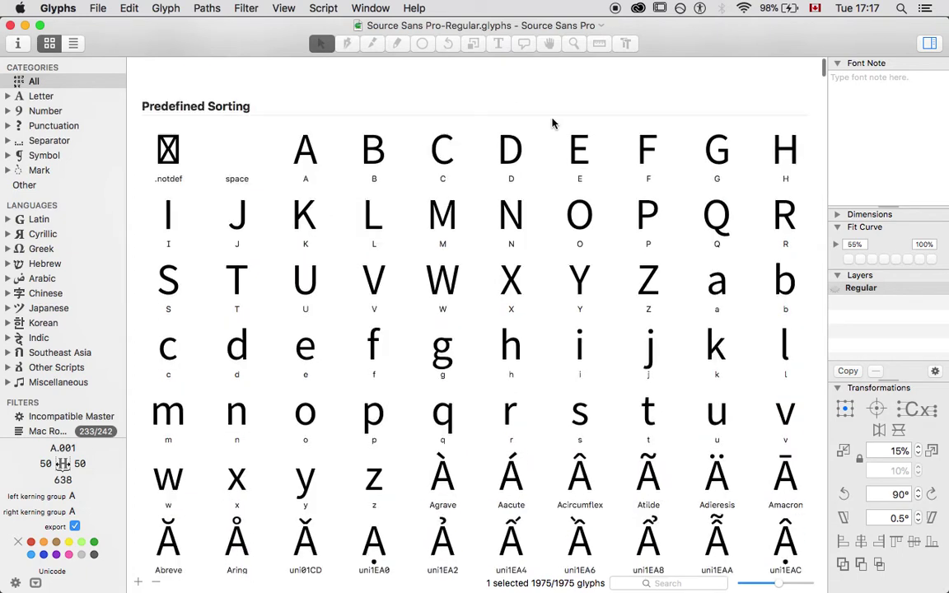
{"action": "key", "text": "super+grave"}
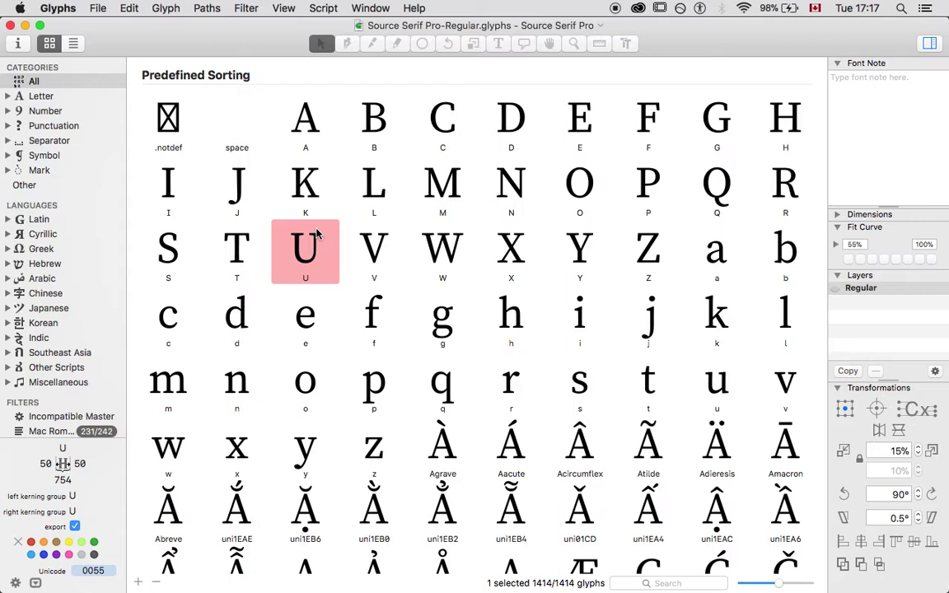
Switch to Finder and go to IMG_0227.JPG in the GU tips folder inside fitting test docs
{"action": "key", "text": "cmd+Tab"}
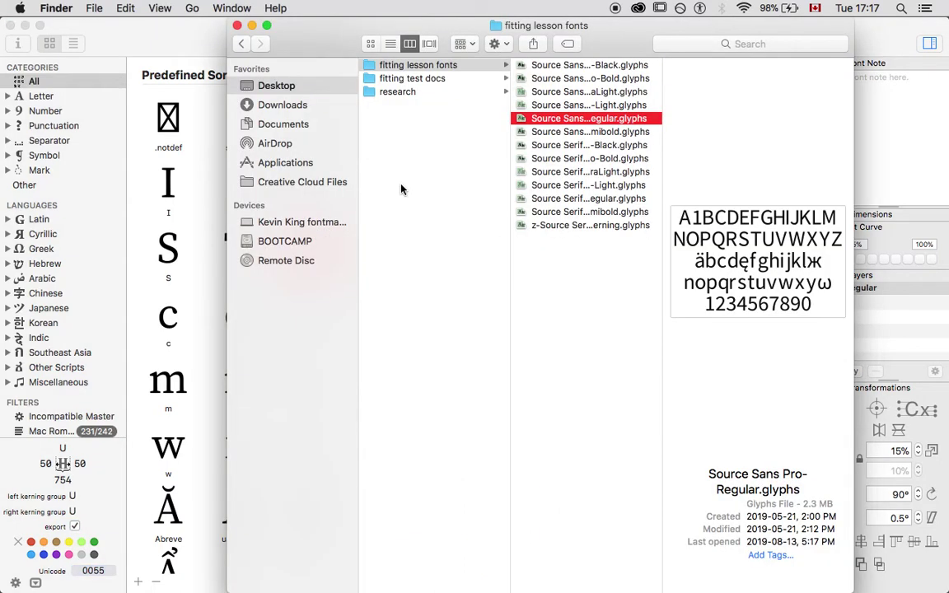
{"action": "left_click", "coordinate": [401, 189]}
{"action": "key", "text": "Down"}
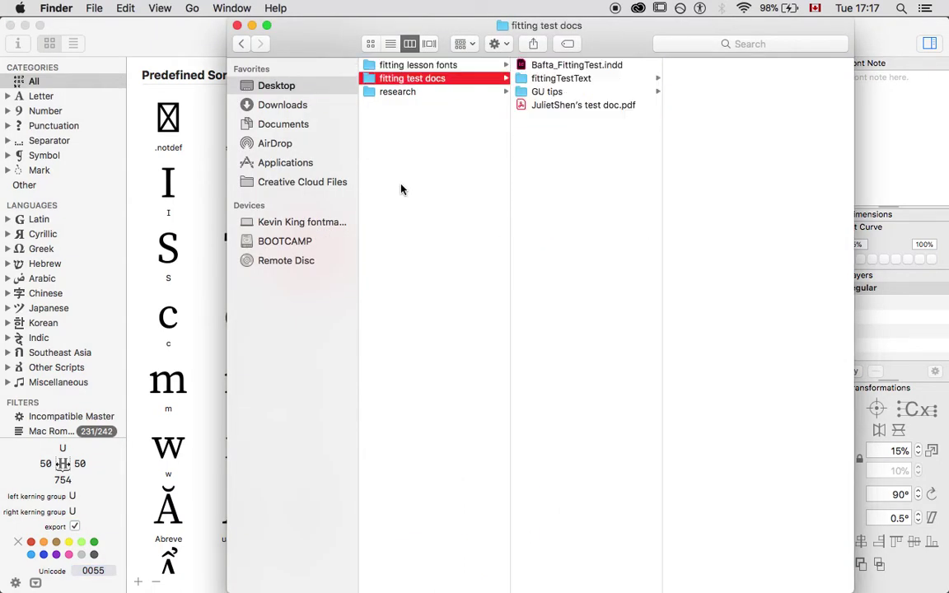
{"action": "key", "text": "Right"}
{"action": "key", "text": "Down"}
{"action": "key", "text": "Down"}
{"action": "key", "text": "Right"}
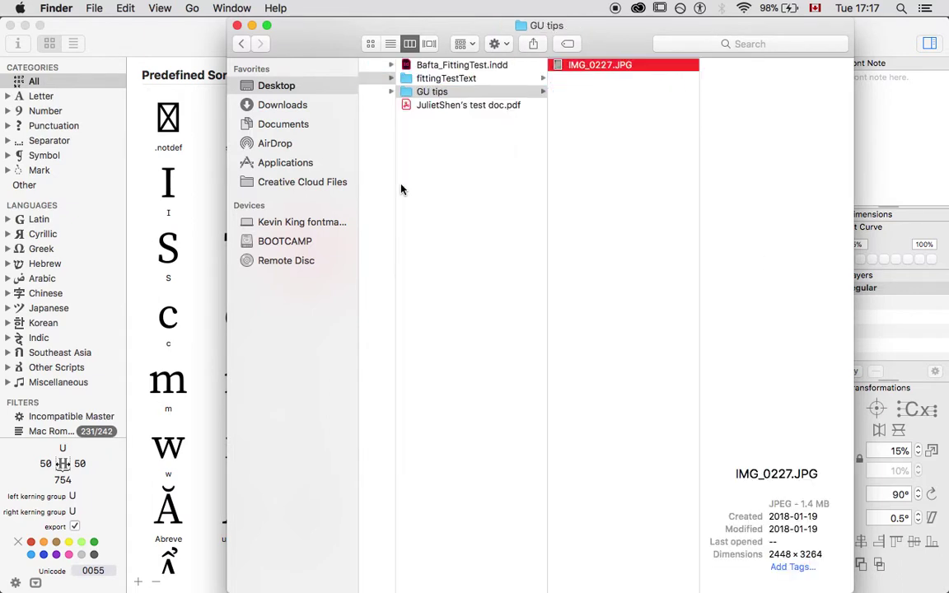
Preview IMG_0227.JPG at an enlarged size to examine the handwritten letter-fitting order, then close the preview
{"action": "key", "text": "space"}
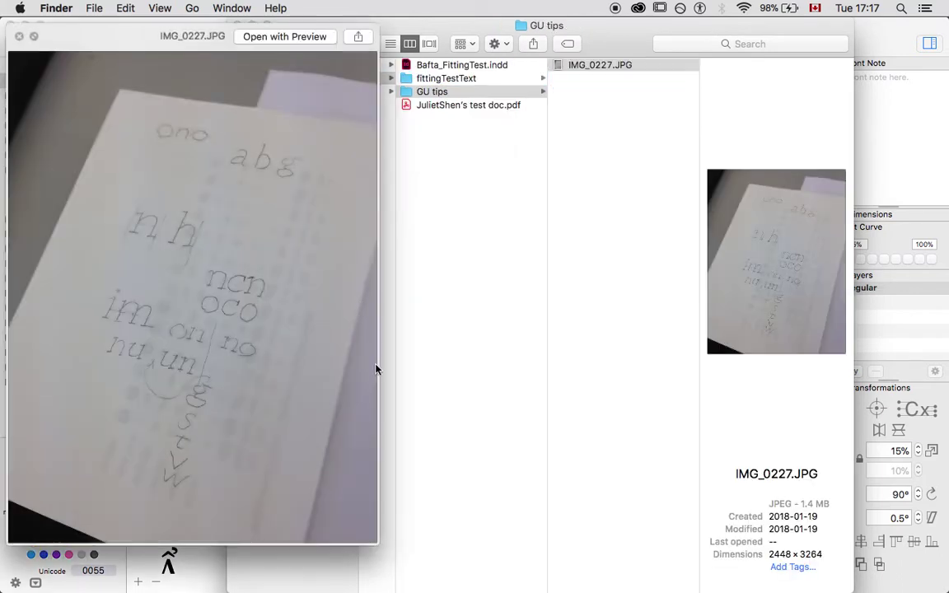
{"action": "left_click_drag", "start_coordinate": [378, 541], "coordinate": [799, 591]}
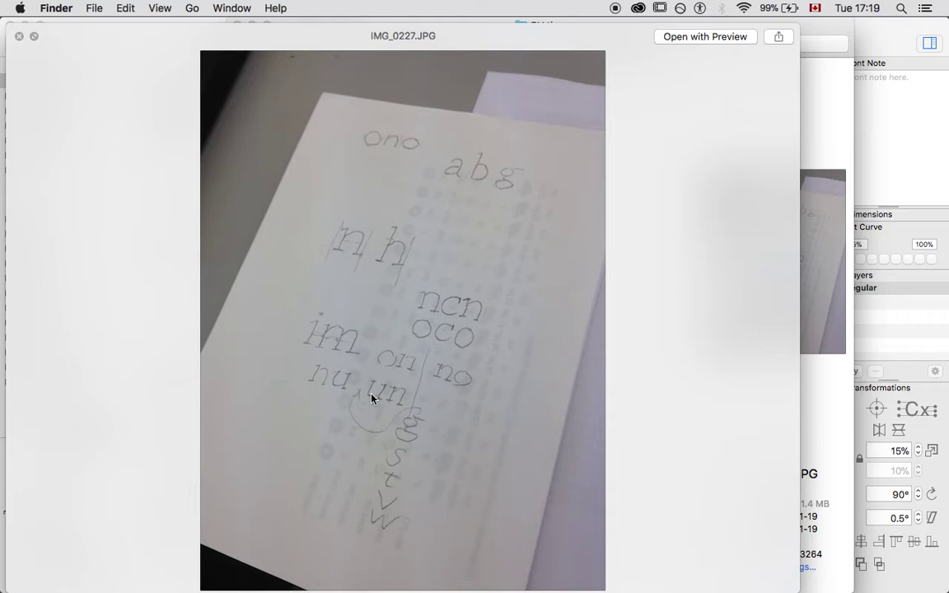
{"action": "key", "text": "space"}
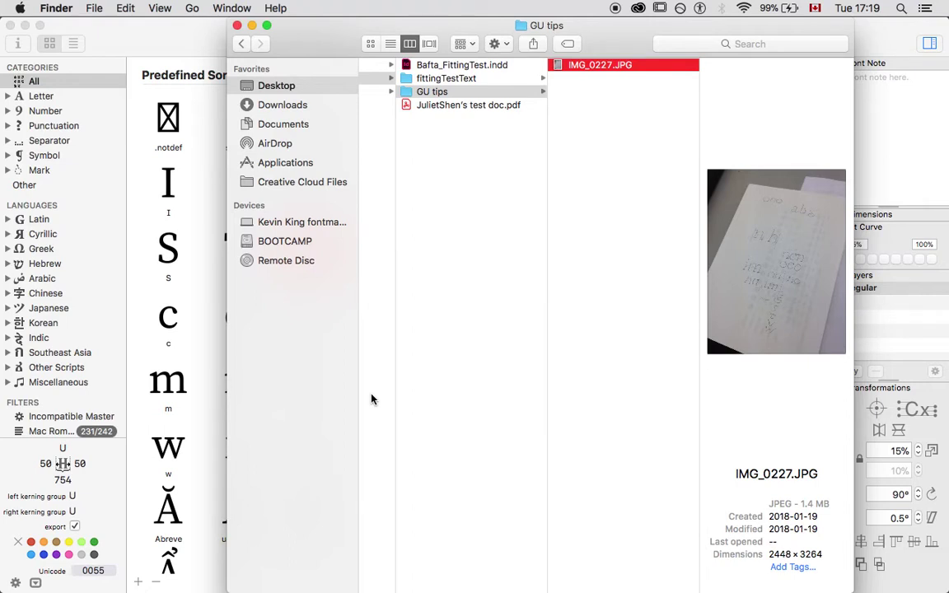
Switch to Glyphs, open the lowercase n of Source Serif Pro Regular for editing, and extend the text to nnnn
{"action": "left_click", "coordinate": [196, 54]}
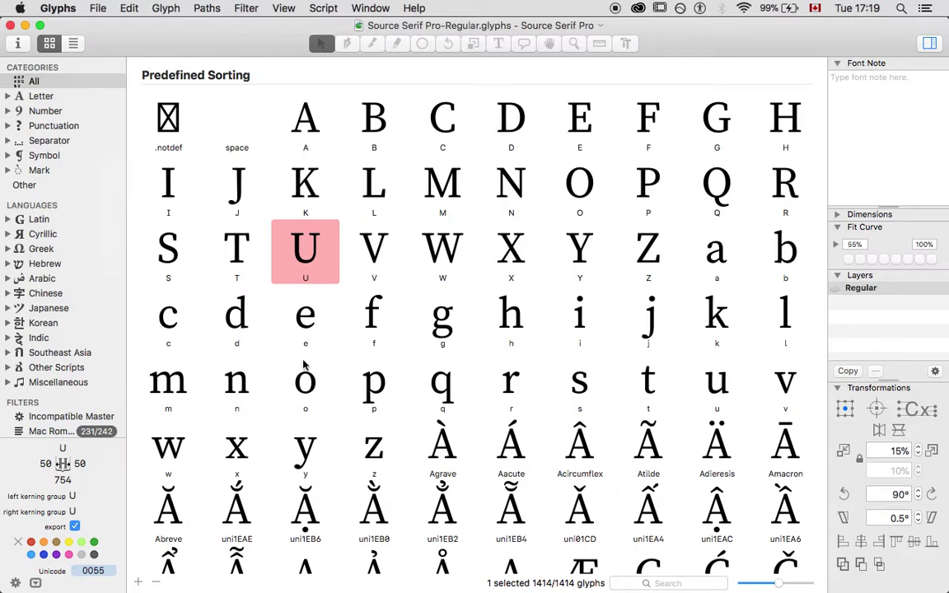
{"action": "left_click", "coordinate": [236, 388]}
{"action": "double_click", "coordinate": [237, 394]}
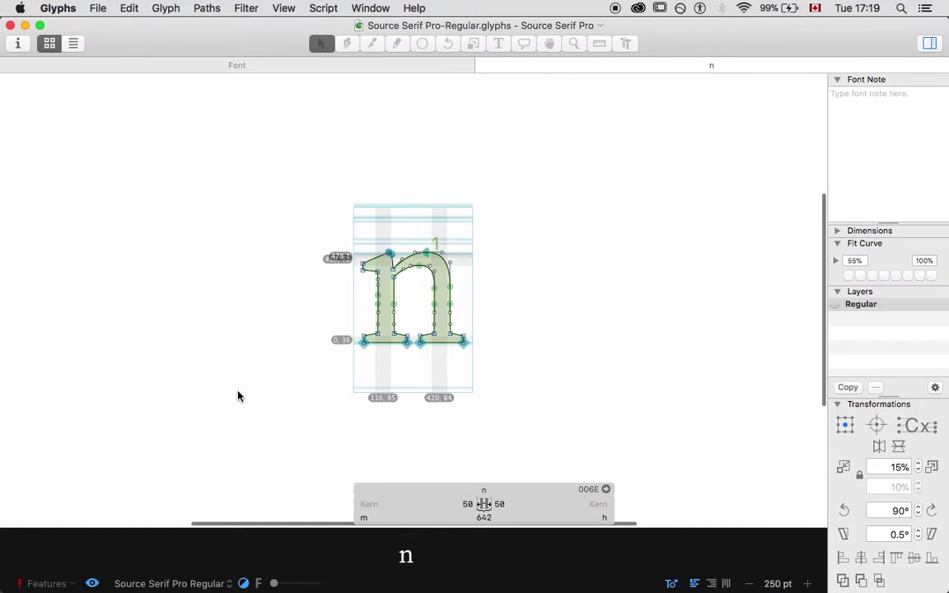
{"action": "type", "text": "t"}
{"action": "type", "text": "nnn"}
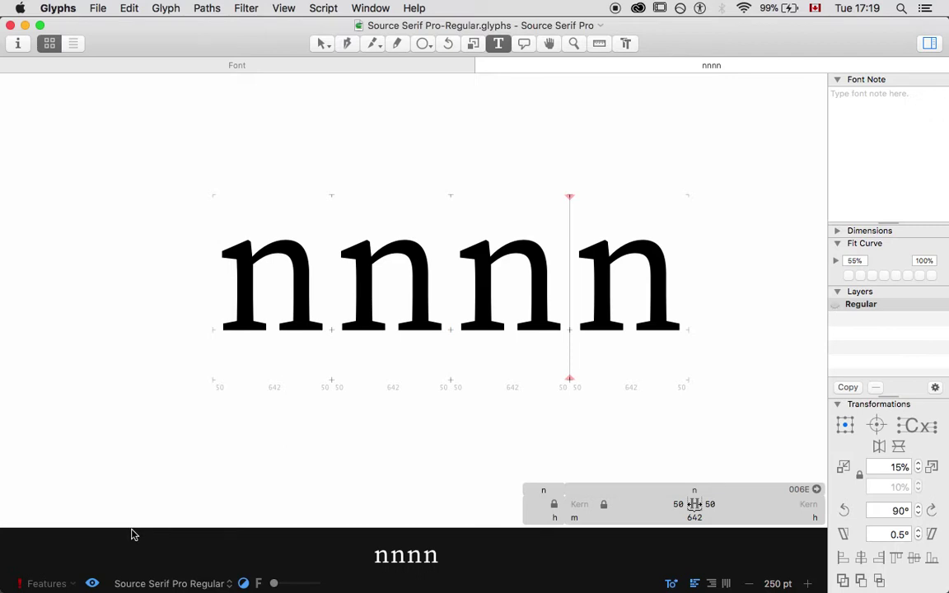
Reduce the height of the black preview area below the nnnn text
{"action": "left_click_drag", "start_coordinate": [137, 528], "coordinate": [126, 547]}
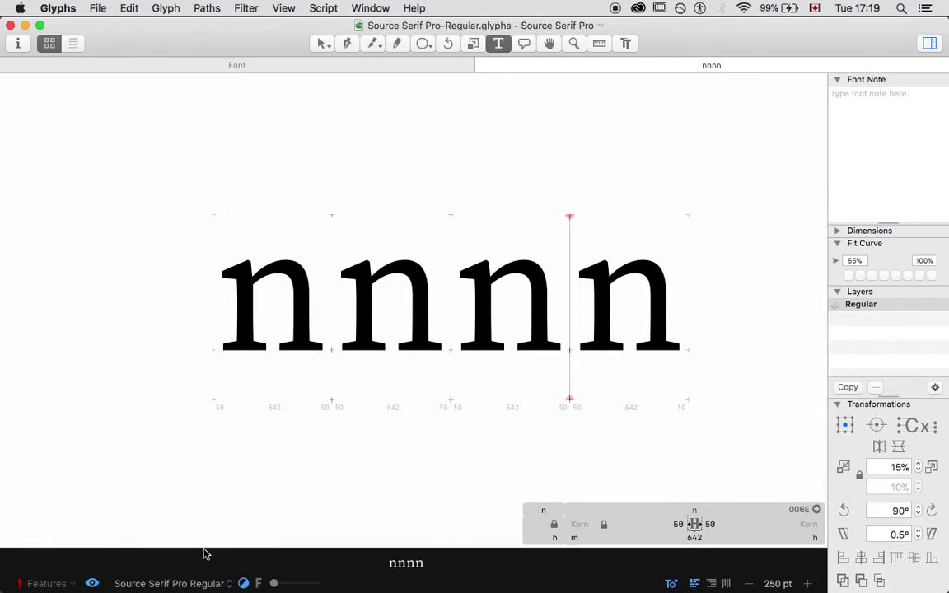
{"action": "mouse_move", "coordinate": [200, 548]}
{"action": "left_mouse_down"}
{"action": "mouse_move", "coordinate": [199, 512]}
{"action": "mouse_move", "coordinate": [201, 549]}
{"action": "left_mouse_up"}
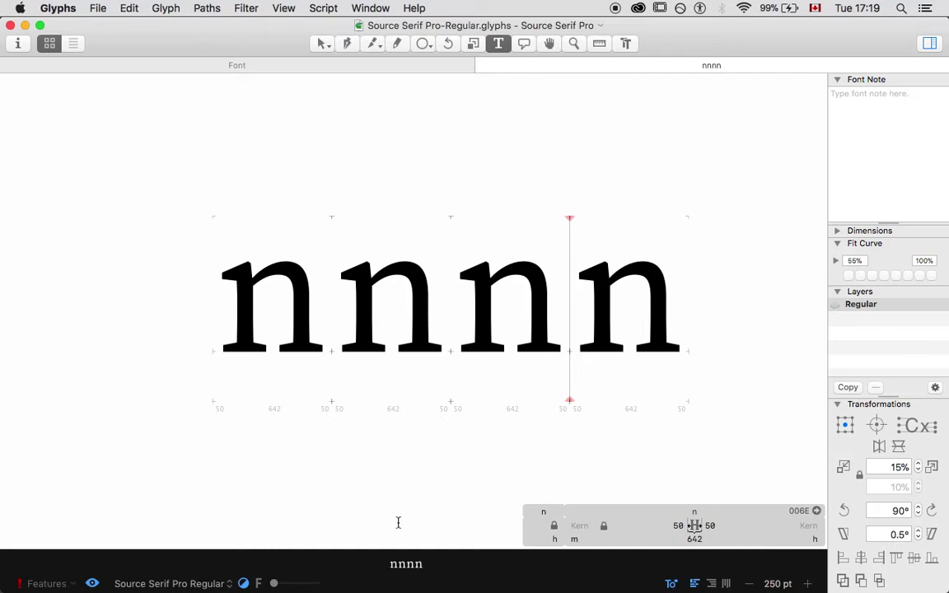
{"action": "key", "text": "Right"}
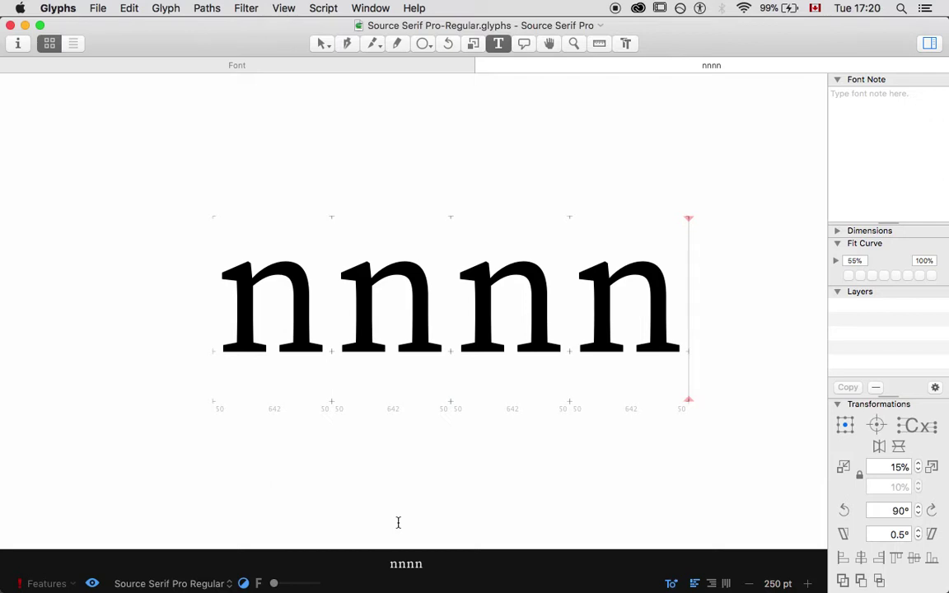
{"action": "key", "text": "Left"}
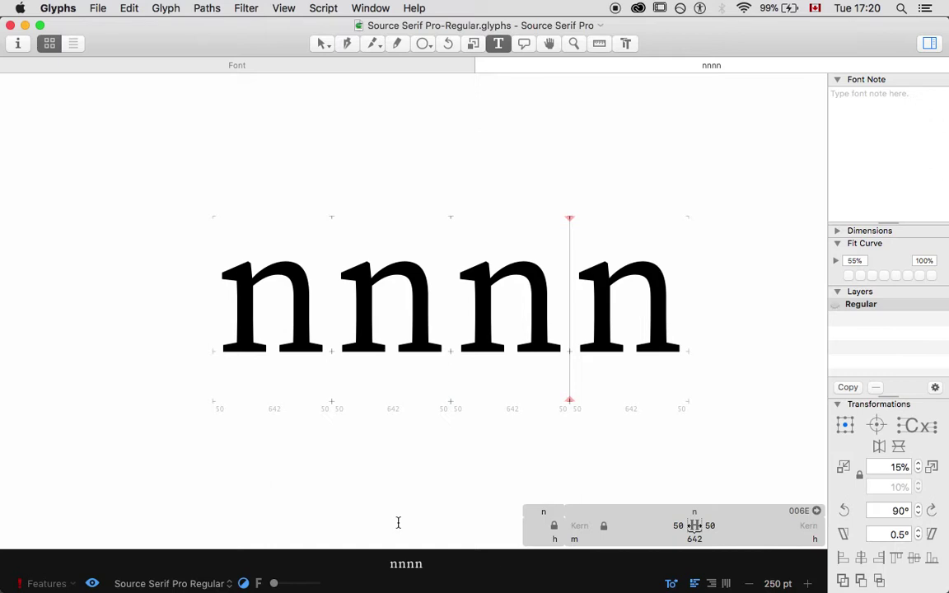
{"action": "key", "text": "super+minus"}
{"action": "key", "text": "super+plus"}
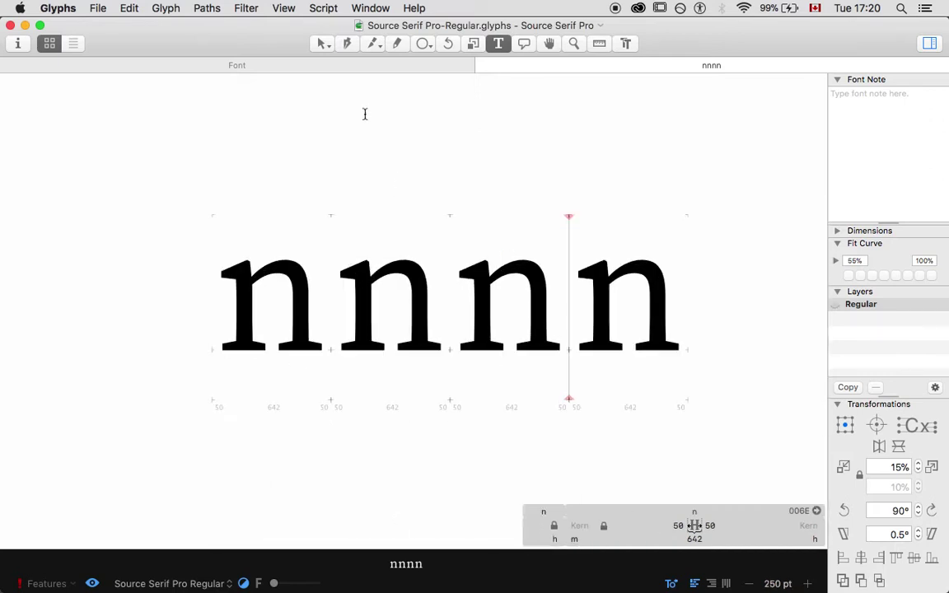
Measure horizontally across the n letters to compare the counter with the space between neighbouring letters
{"action": "left_click", "coordinate": [322, 44]}
{"action": "key", "text": "super+plus"}
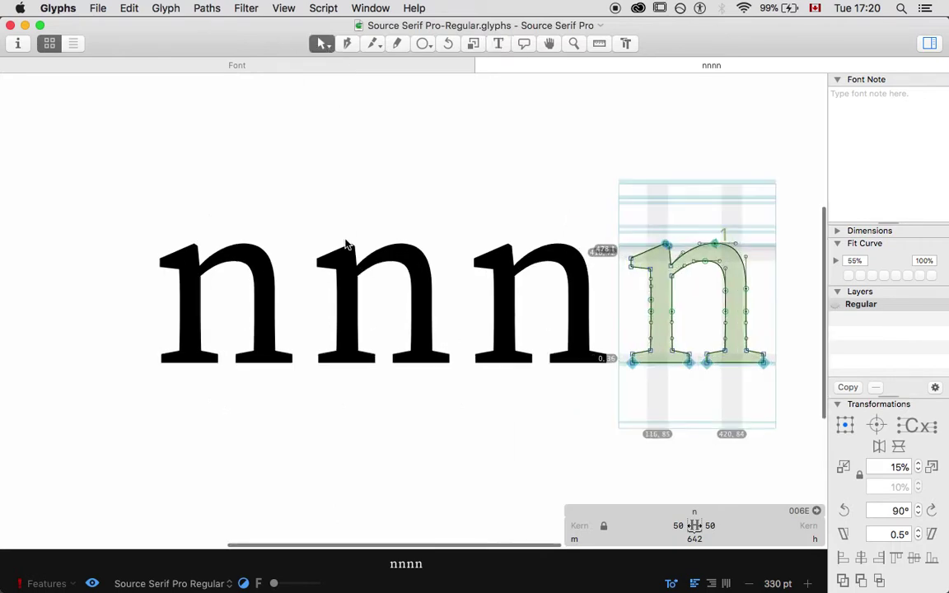
{"action": "key", "text": "ctrl+alt+super"}
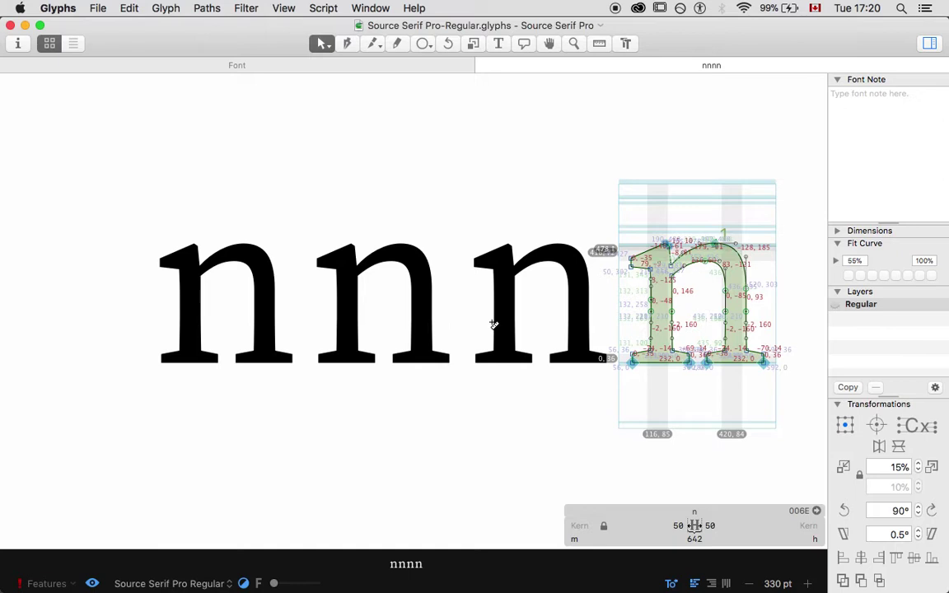
{"action": "left_click_drag", "start_coordinate": [321, 311], "coordinate": [473, 330]}
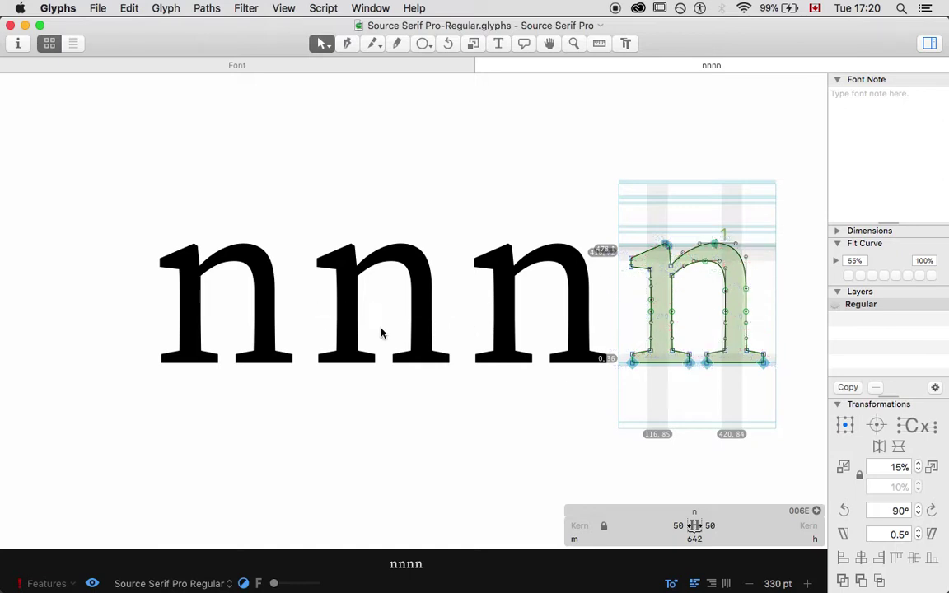
{"action": "key", "text": "ctrl+alt+super"}
{"action": "key", "text": "ctrl+alt+super"}
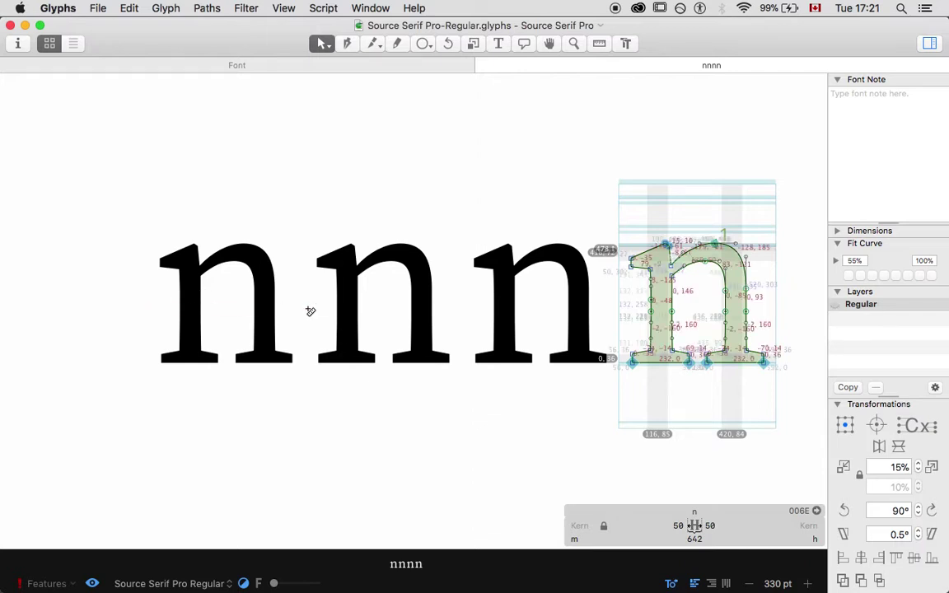
{"action": "scroll", "coordinate": [310, 311], "scroll_direction": "down", "scroll_amount": 2}
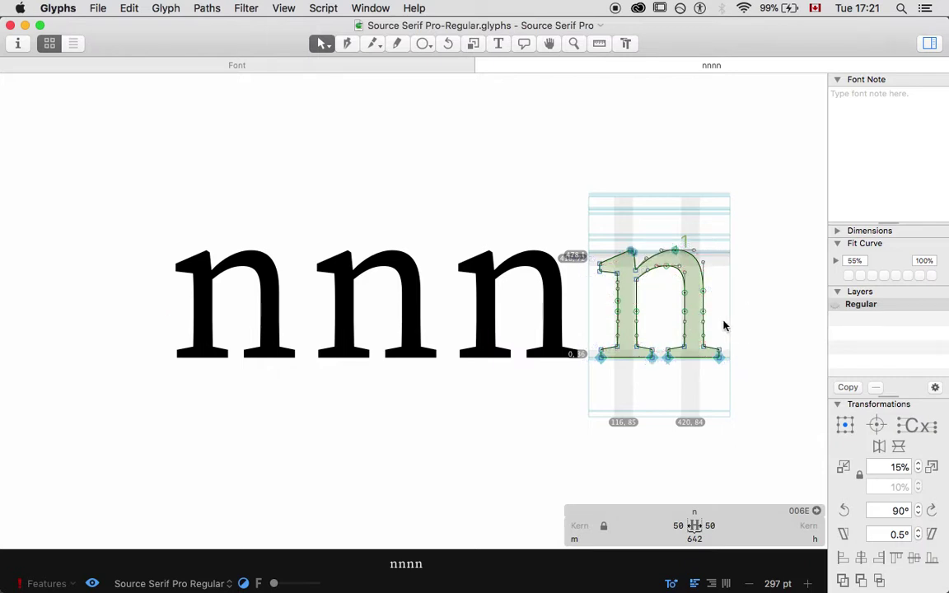
Switch to Chrome and view the adhesiontext dummy text generated from the letters mnio
{"action": "key", "text": "super+Tab"}
{"action": "key", "text": "super+Tab"}
{"action": "left_click", "coordinate": [604, 319]}
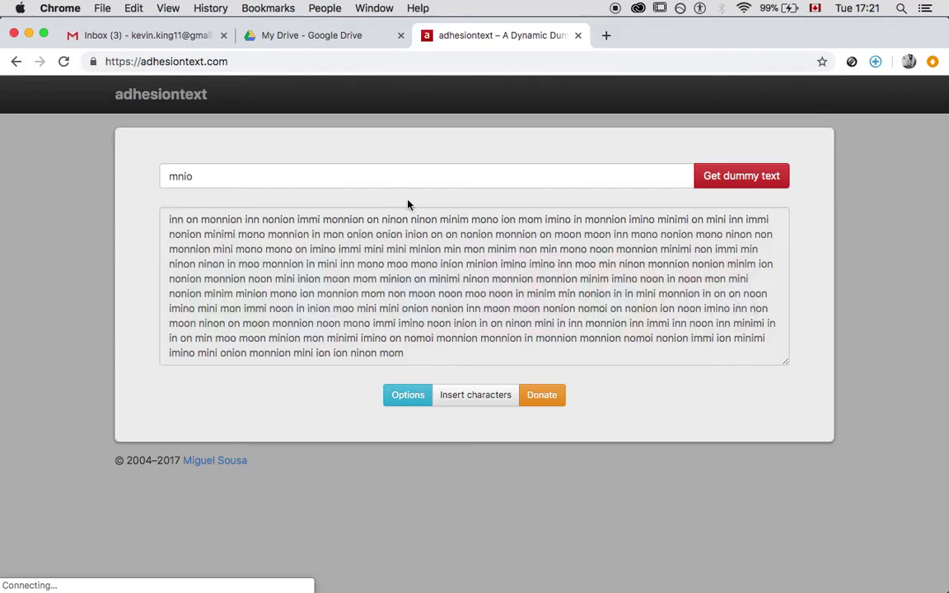
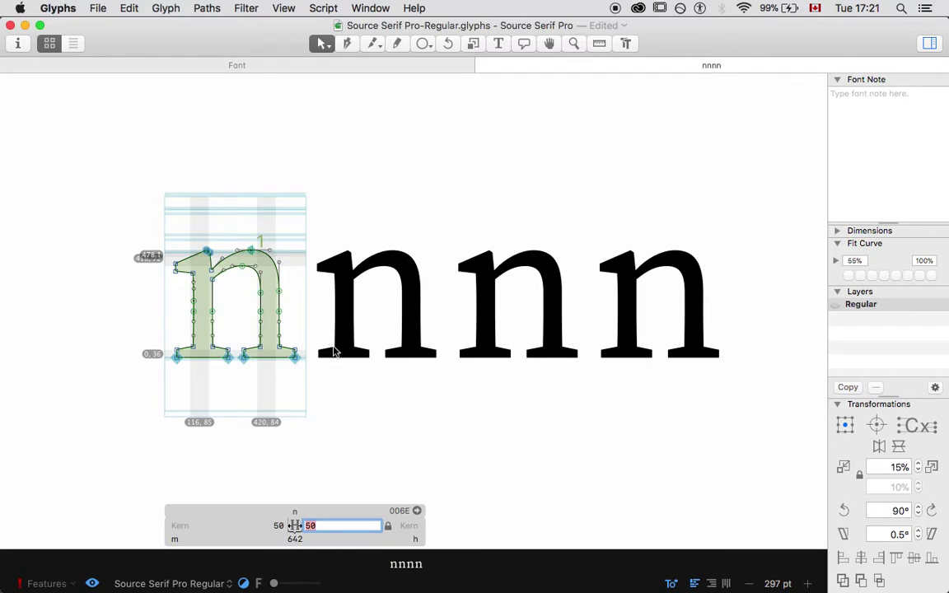
Set the lowercase n's left sidebearing to 10 and its right sidebearing to 5 in Glyphs
{"action": "key", "text": "shift+Tab"}
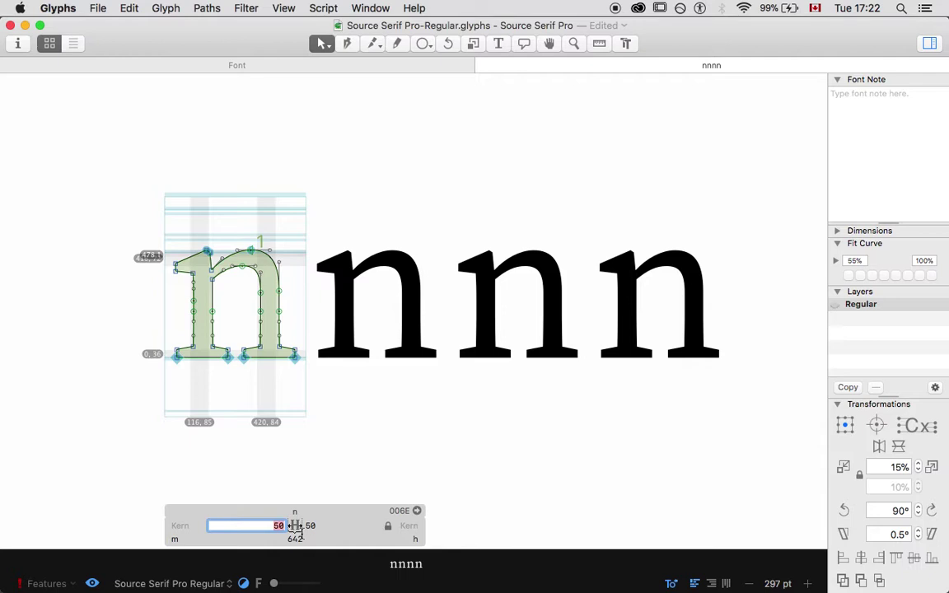
{"action": "type", "text": "10"}
{"action": "key", "text": "Tab"}
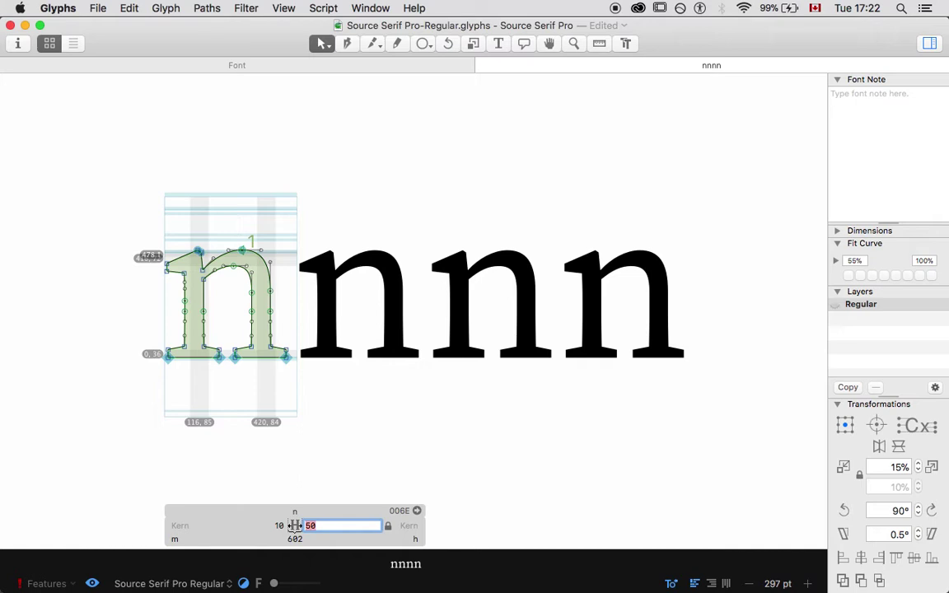
{"action": "type", "text": "5"}
{"action": "key", "text": "Return"}
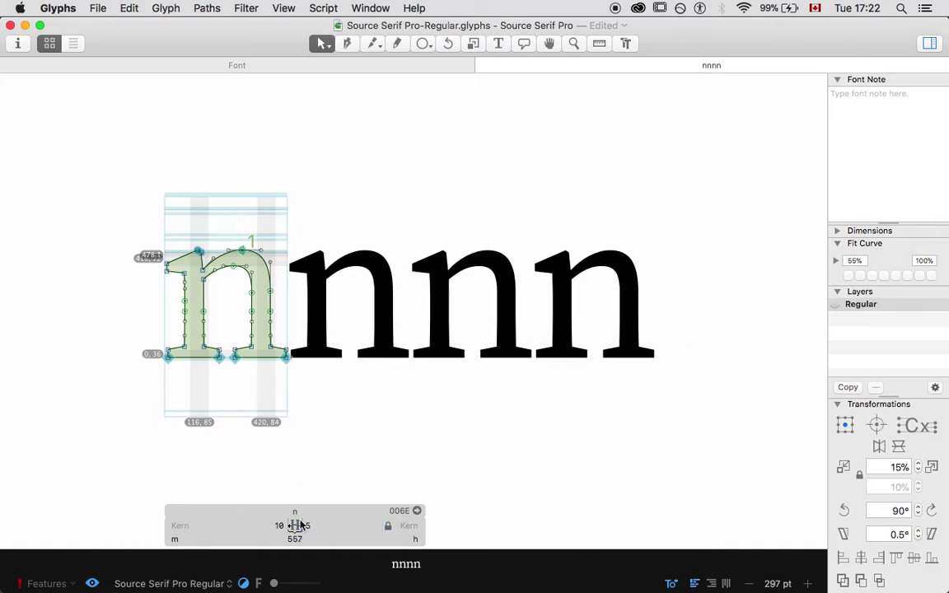
Set the lowercase n's left sidebearing to 20 and its right sidebearing to 15
{"action": "key", "text": "space"}
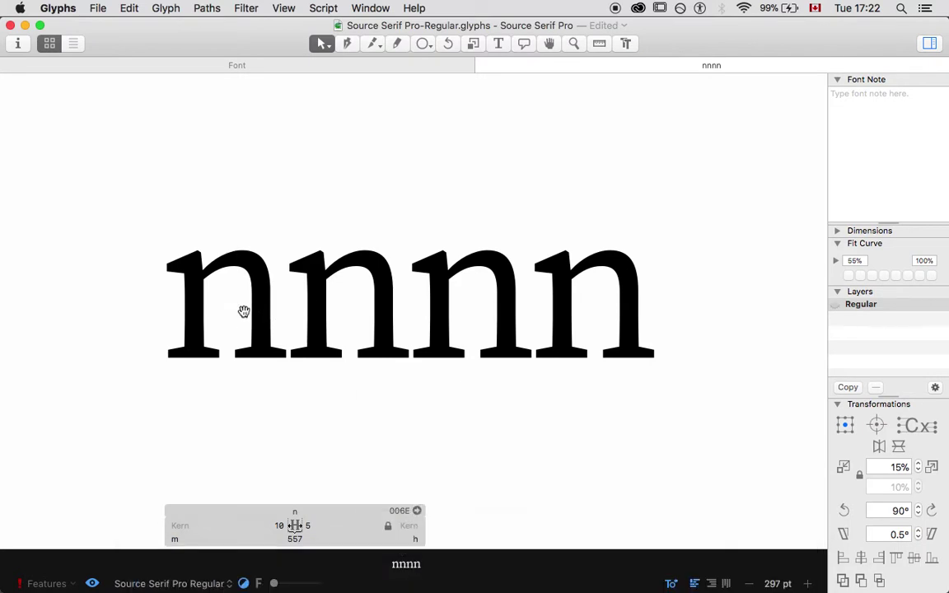
{"action": "key", "text": "space"}
{"action": "left_click", "coordinate": [279, 526]}
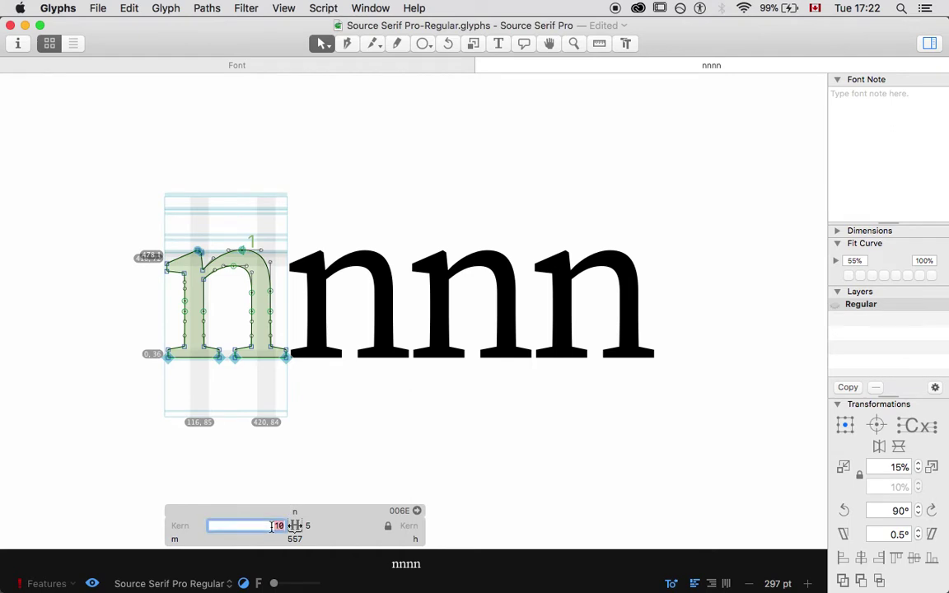
{"action": "type", "text": "20"}
{"action": "key", "text": "Tab"}
{"action": "type", "text": "15"}
{"action": "key", "text": "Return"}
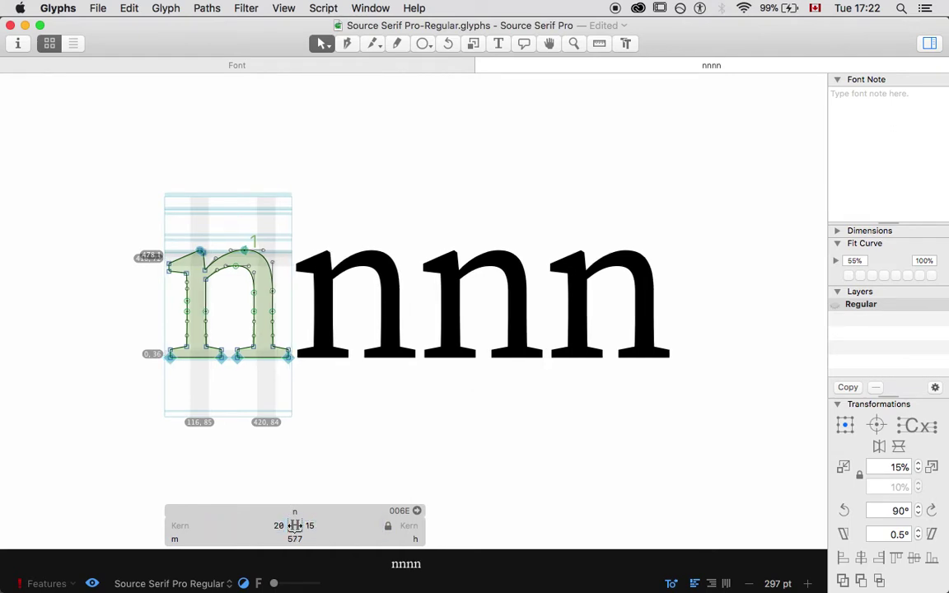
{"action": "left_click", "coordinate": [290, 526]}
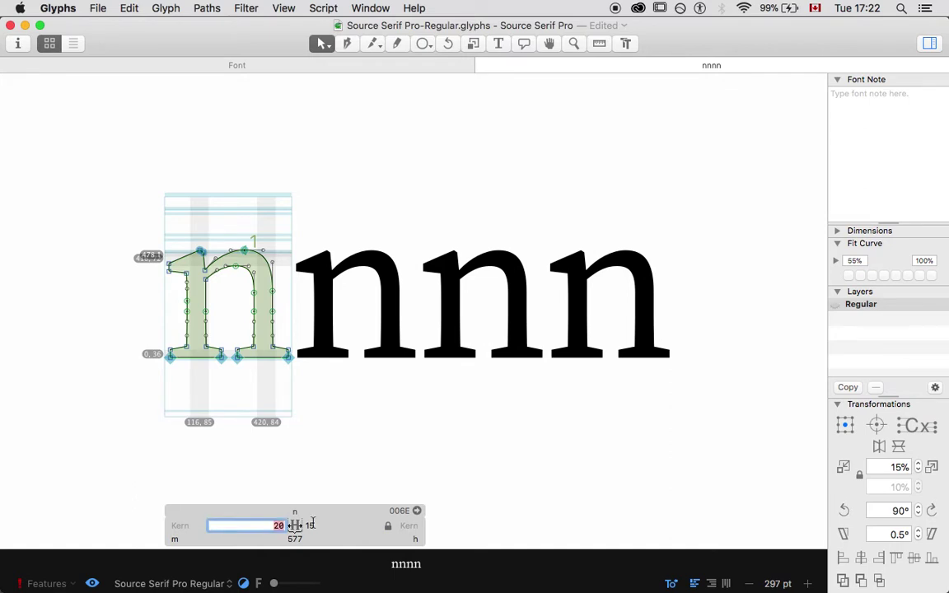
{"action": "left_click", "coordinate": [140, 328]}
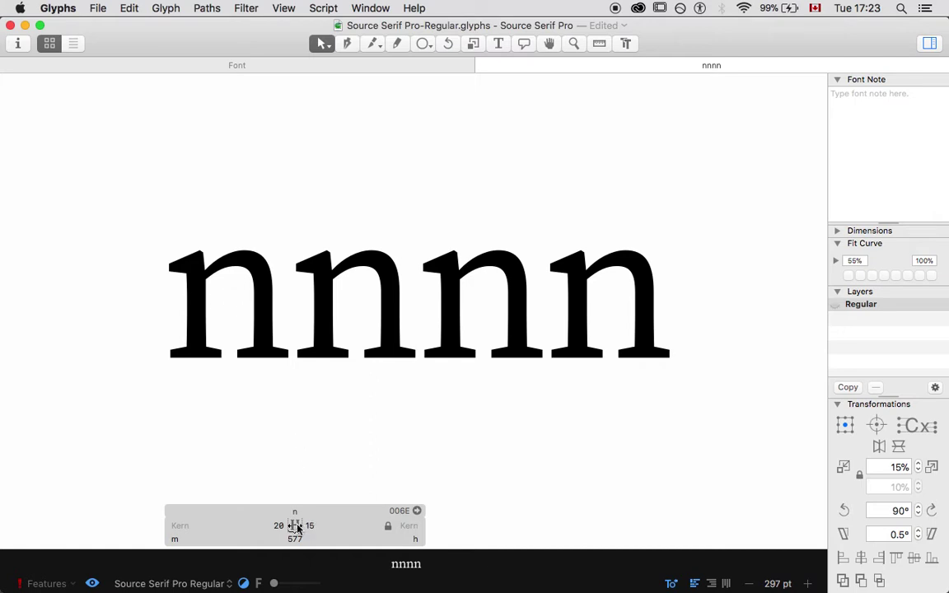
Set the lowercase n's left sidebearing to 24 and its right sidebearing to 18
{"action": "key", "text": "space"}
{"action": "left_click", "coordinate": [276, 525]}
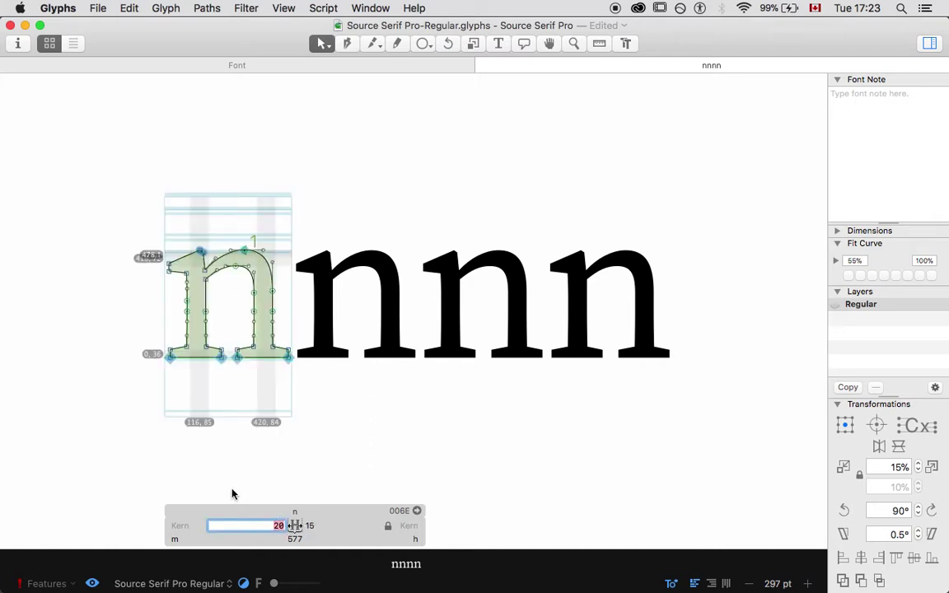
{"action": "type", "text": "24"}
{"action": "key", "text": "Tab"}
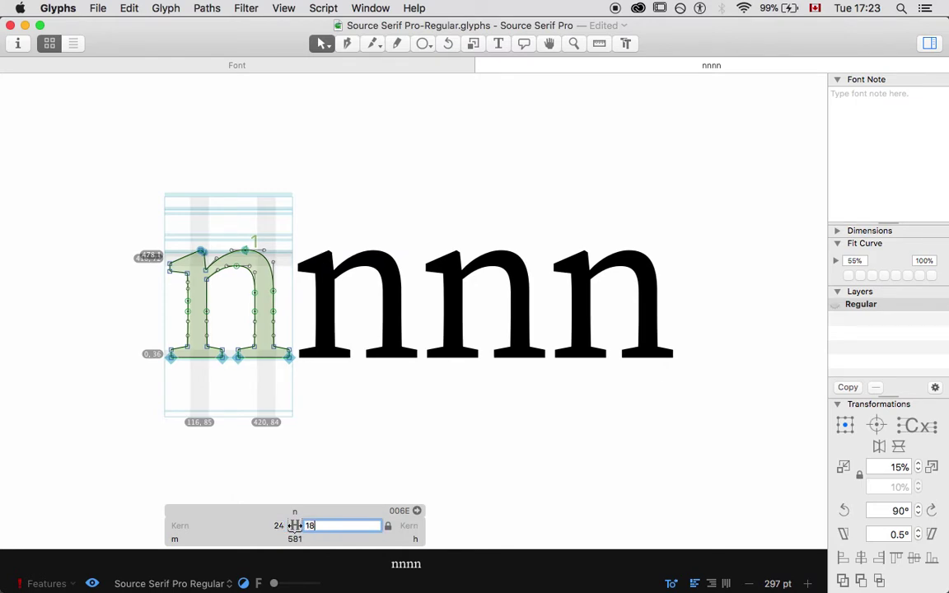
{"action": "type", "text": "18"}
{"action": "key", "text": "Tab"}
Check the nnnn spacing at small and large sizes and measure horizontally across the letters to compare counters with gaps
{"action": "key", "text": "space"}
{"action": "key", "text": "super+minus"}
{"action": "key", "text": "super+minus"}
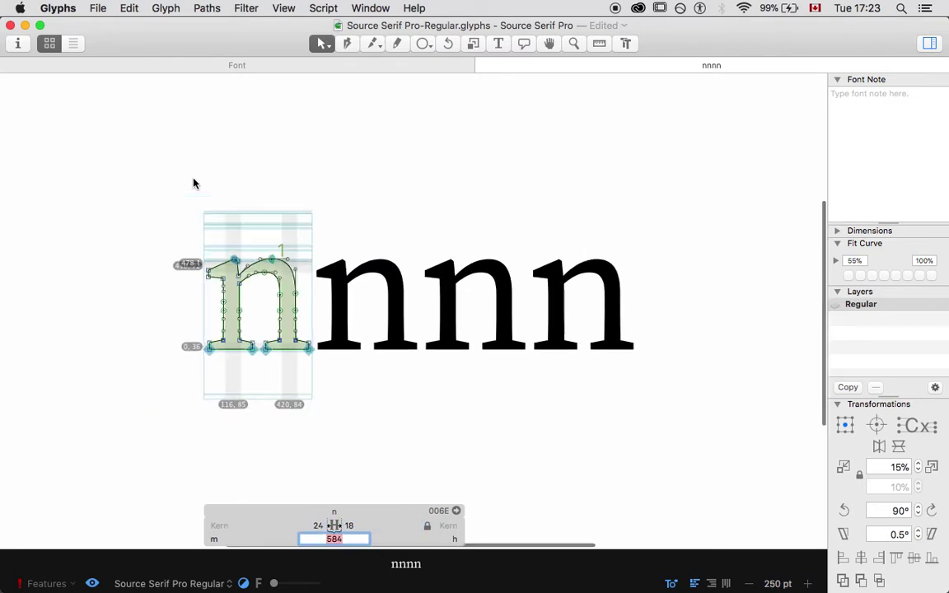
{"action": "key", "text": "Return"}
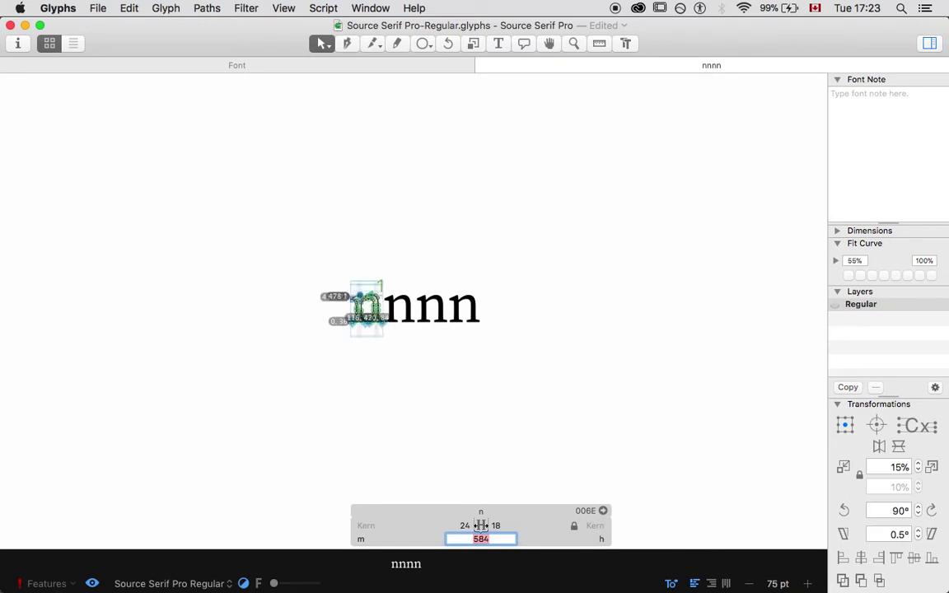
{"action": "key", "text": "super+plus"}
{"action": "key", "text": "super+plus"}
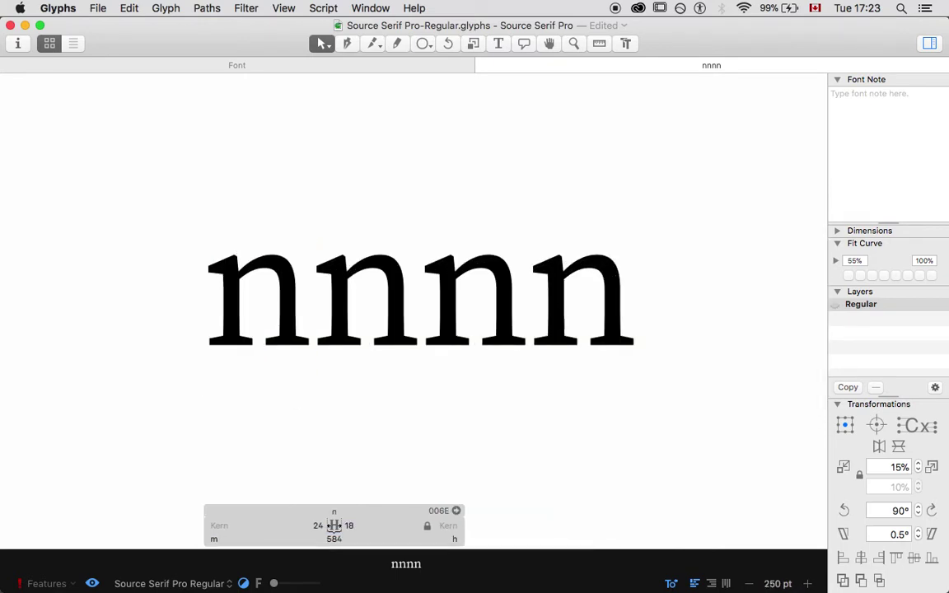
{"action": "key", "text": "Escape"}
{"action": "key", "text": "super+plus"}
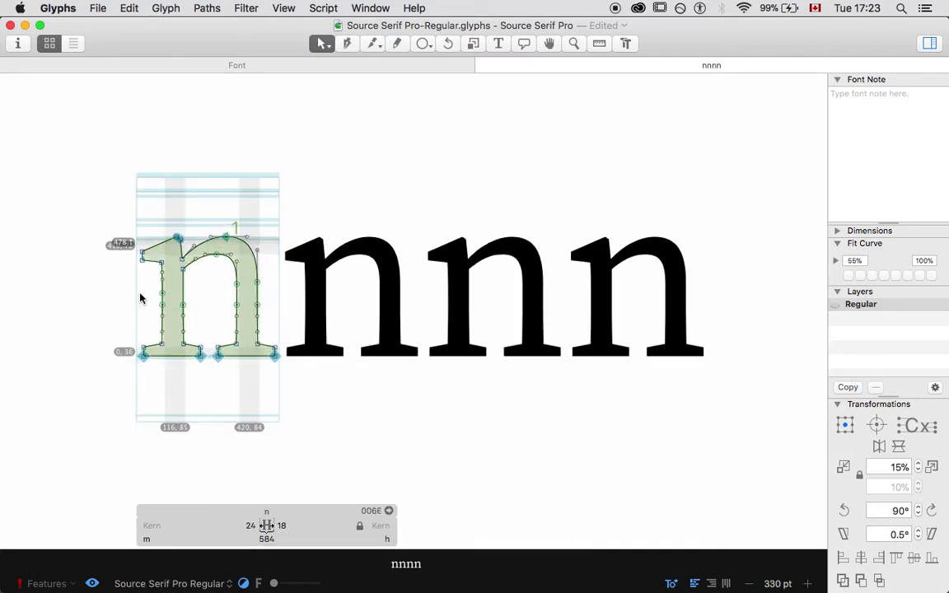
{"action": "left_click_drag", "start_coordinate": [140, 298], "coordinate": [803, 238]}
{"action": "left_click_drag", "start_coordinate": [140, 301], "coordinate": [742, 343]}
Set the lowercase n's left sidebearing to 28 and its right sidebearing to 22
{"action": "left_click", "coordinate": [249, 526]}
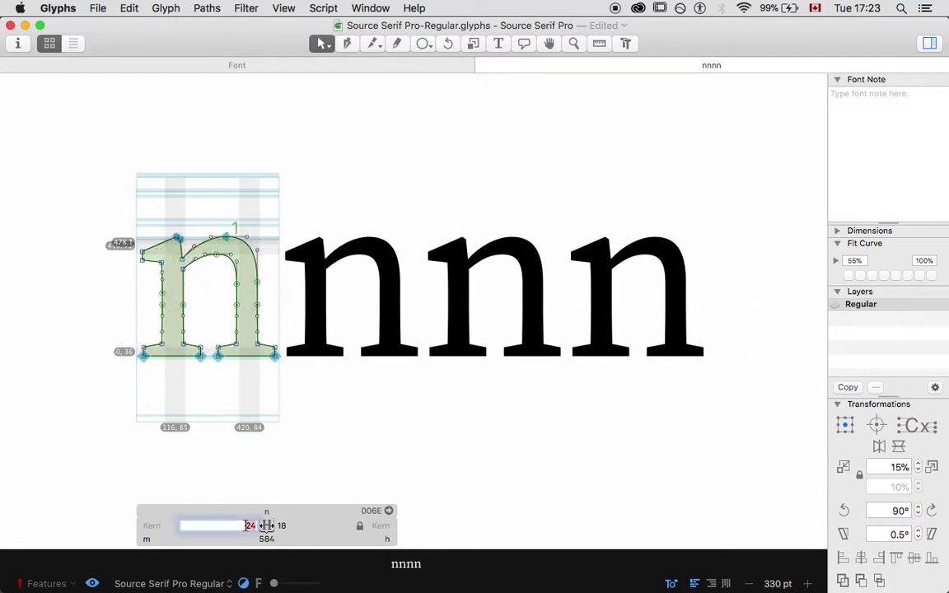
{"action": "type", "text": "28"}
{"action": "key", "text": "Tab"}
{"action": "type", "text": "22"}
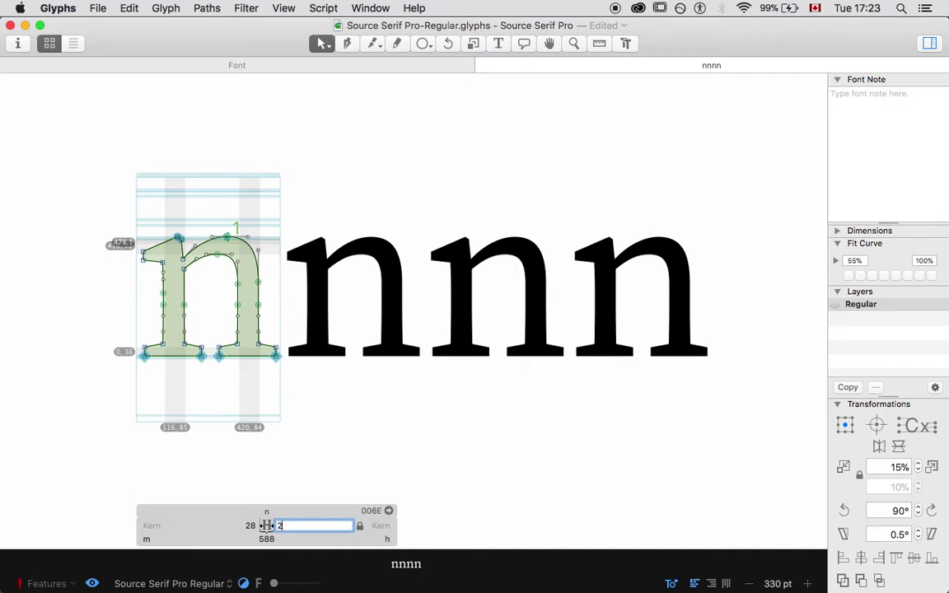
{"action": "key", "text": "Return"}
Compare the n counters with the gaps between letters using measurements and clean previews at 100 pt and 330 pt
{"action": "key", "text": "ctrl+alt+super"}
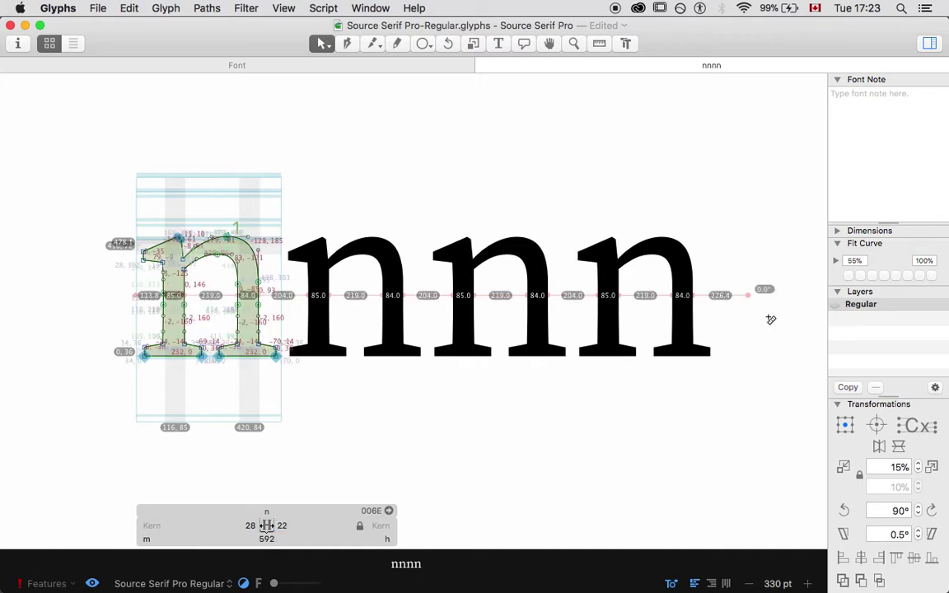
{"action": "key", "text": "super+0"}
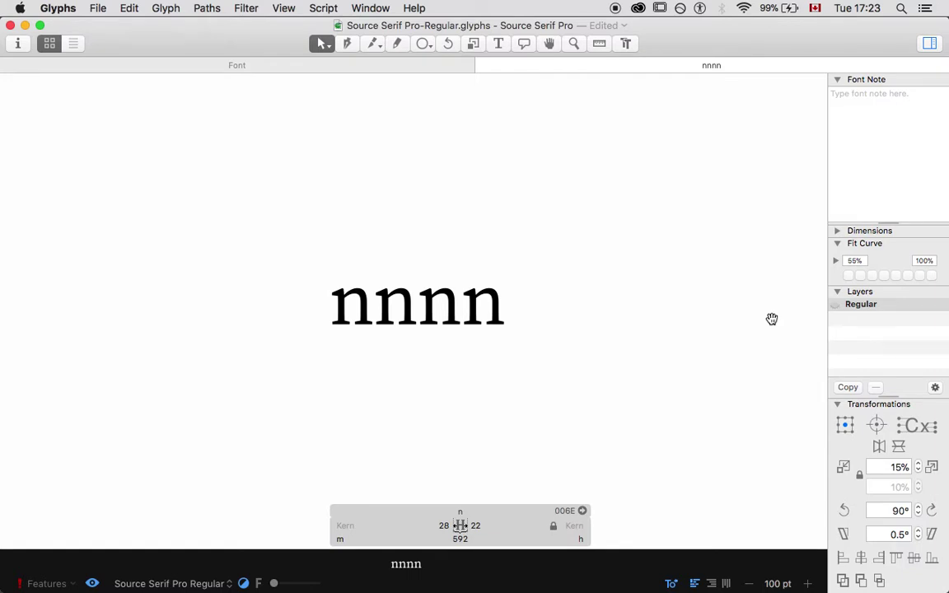
{"action": "key", "text": "super+0"}
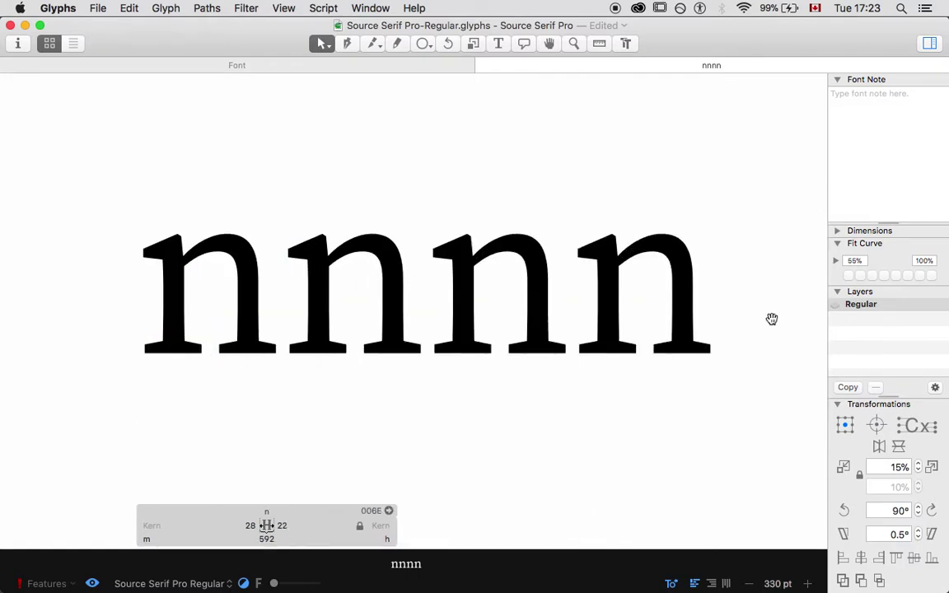
{"action": "key", "text": "space"}
{"action": "key", "text": "space"}
{"action": "double_click", "coordinate": [275, 307]}
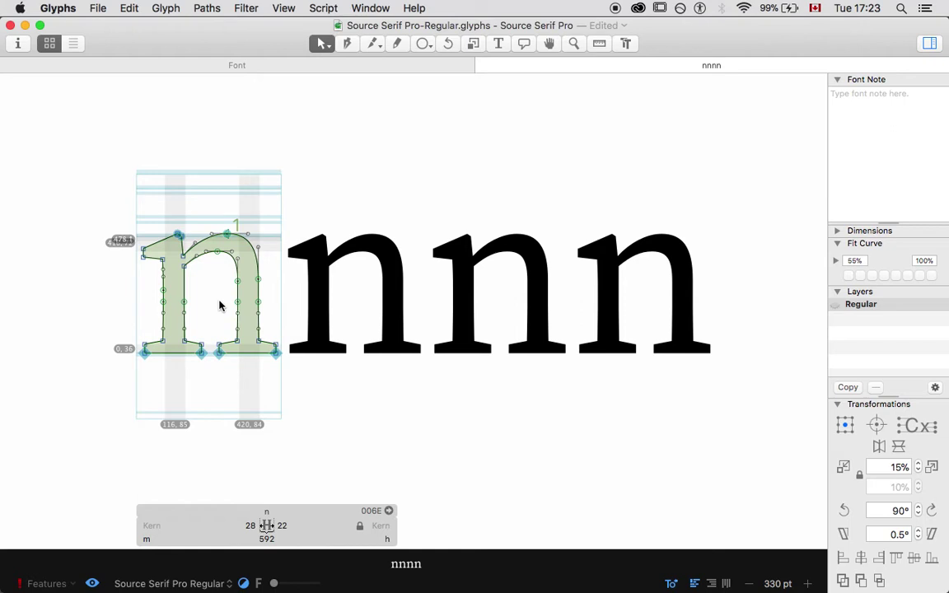
{"action": "key", "text": "ctrl+alt+super"}
{"action": "key", "text": "space"}
Insert oo between the second and third n of the string with the Text tool
{"action": "key", "text": "t"}
{"action": "key", "text": "Right"}
{"action": "key", "text": "Right"}
{"action": "key", "text": "Left"}
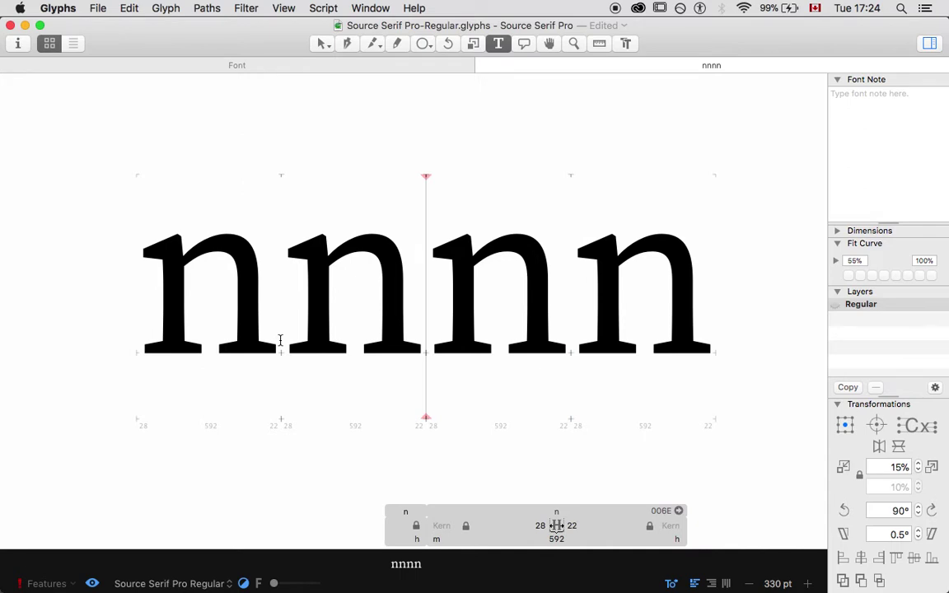
{"action": "key", "text": "Right"}
{"action": "key", "text": "Right"}
{"action": "key", "text": "Left"}
{"action": "key", "text": "Left"}
{"action": "type", "text": "oo"}
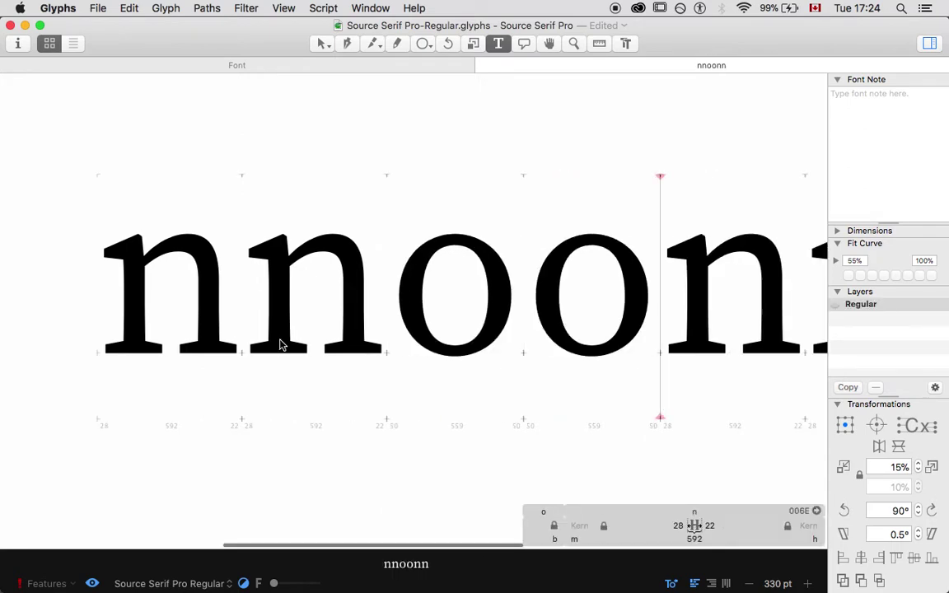
Extend the sample text to read nnoonnon and add a second line reading ono
{"action": "key", "text": "Right"}
{"action": "key", "text": "Right"}
{"action": "type", "text": "onn"}
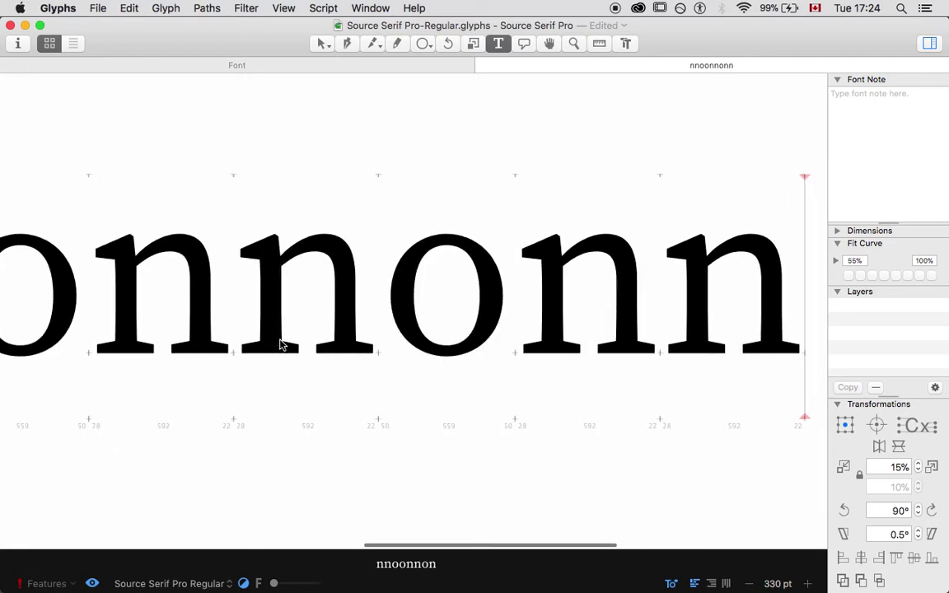
{"action": "key", "text": "super+0"}
{"action": "key", "text": "BackSpace"}
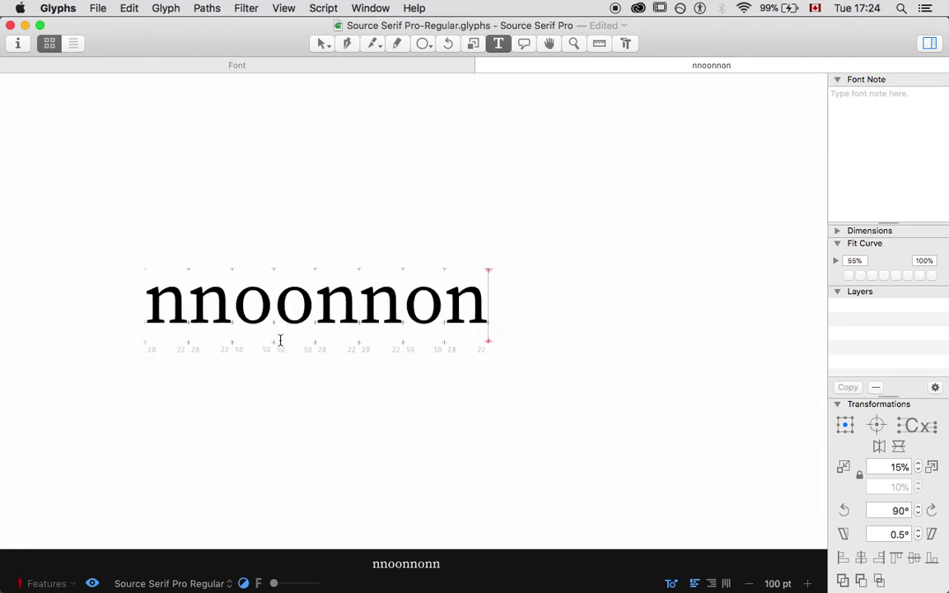
{"action": "key", "text": "Return"}
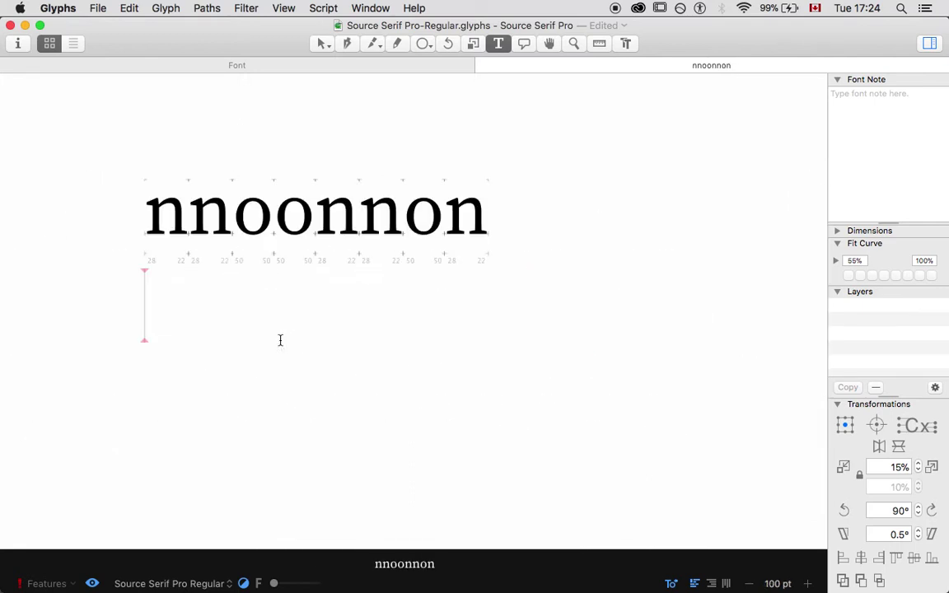
{"action": "type", "text": "ono"}
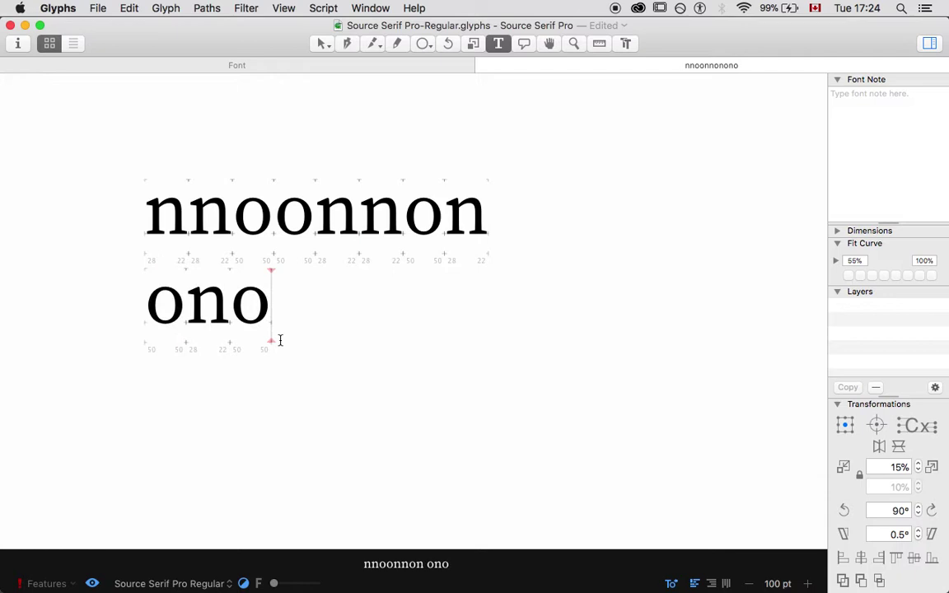
Set both sidebearings of the lowercase o to 30 and review the spacing at 100 pt
{"action": "key", "text": "super+plus"}
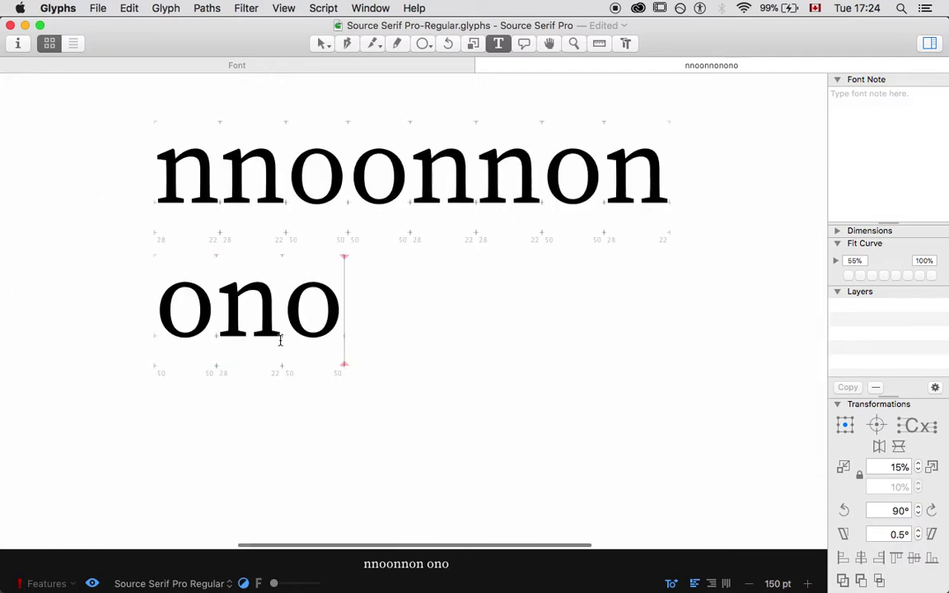
{"action": "key", "text": "super+plus"}
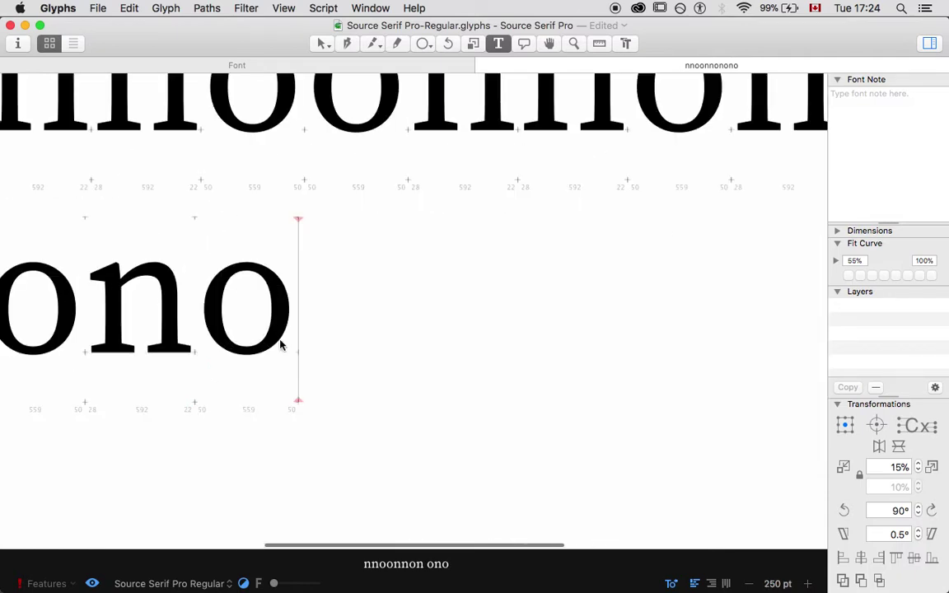
{"action": "key", "text": "Up"}
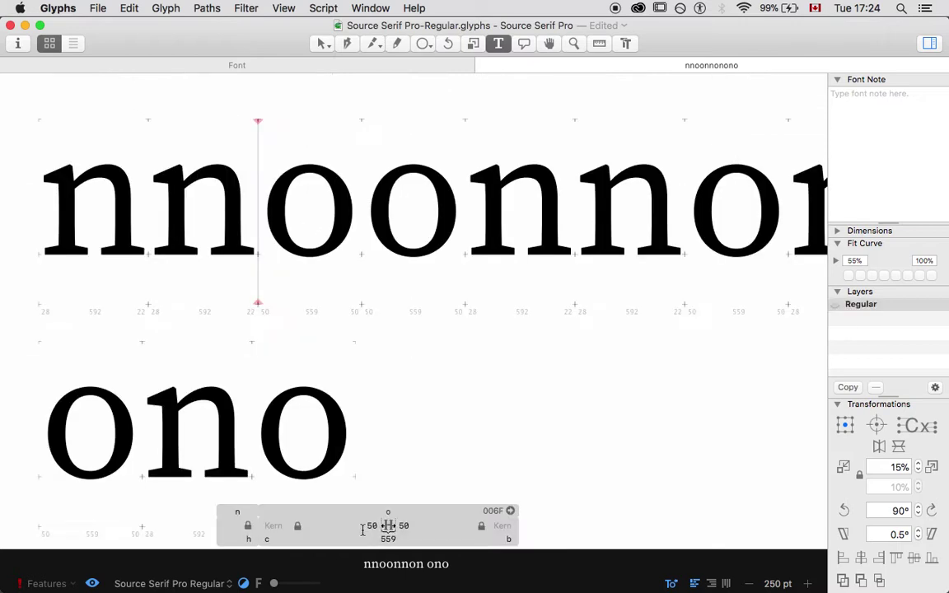
{"action": "left_click", "coordinate": [365, 525]}
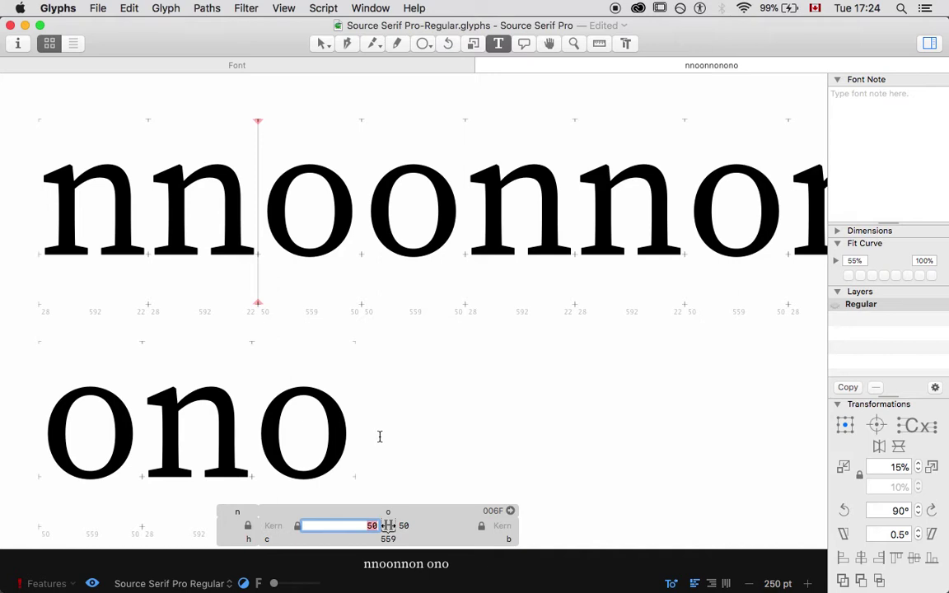
{"action": "type", "text": "30"}
{"action": "key", "text": "Tab"}
{"action": "type", "text": "30"}
{"action": "key", "text": "Return"}
{"action": "scroll", "coordinate": [349, 307], "scroll_direction": "down", "scroll_amount": 5}
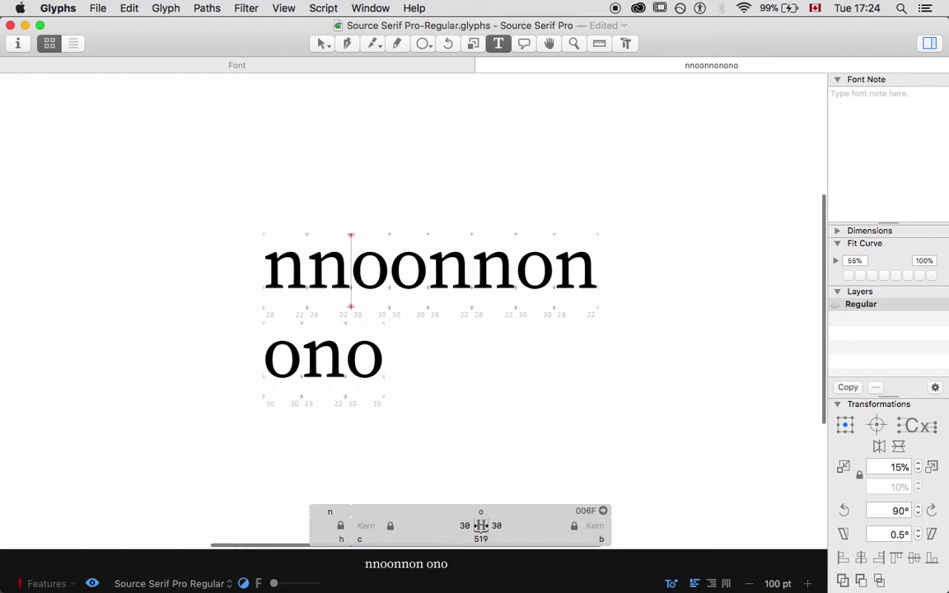
{"action": "left_click", "coordinate": [282, 221]}
{"action": "key", "text": "space"}
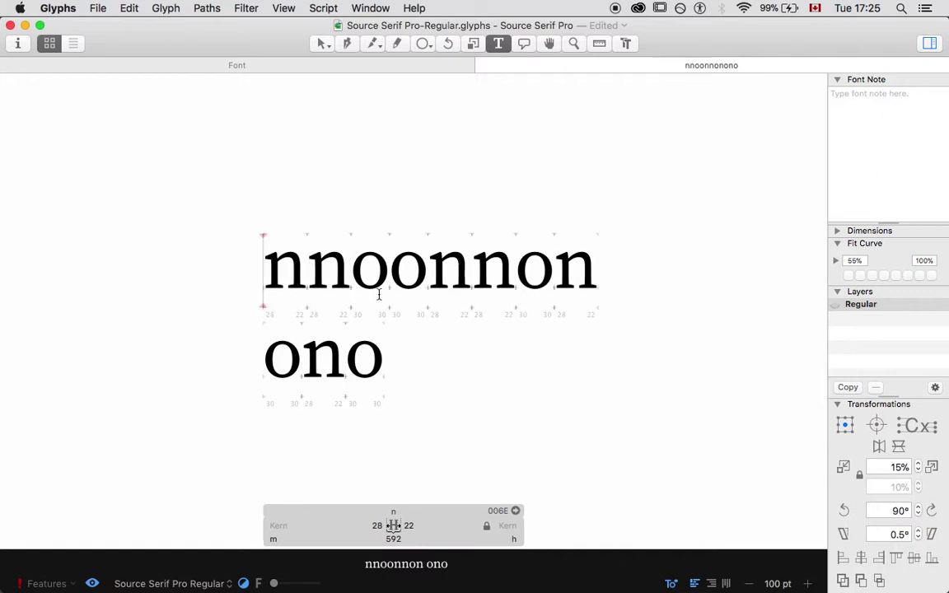
Set both the left and right sidebearings of the lowercase o to 40
{"action": "left_click", "coordinate": [379, 295]}
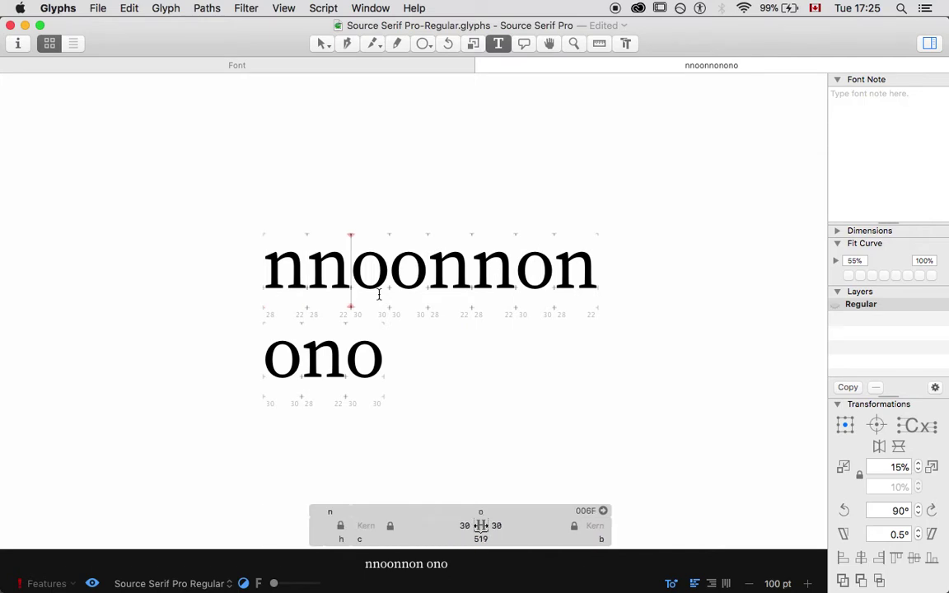
{"action": "left_click", "coordinate": [465, 525]}
{"action": "type", "text": "40"}
{"action": "key", "text": "Tab"}
{"action": "type", "text": "40"}
{"action": "key", "text": "Return"}
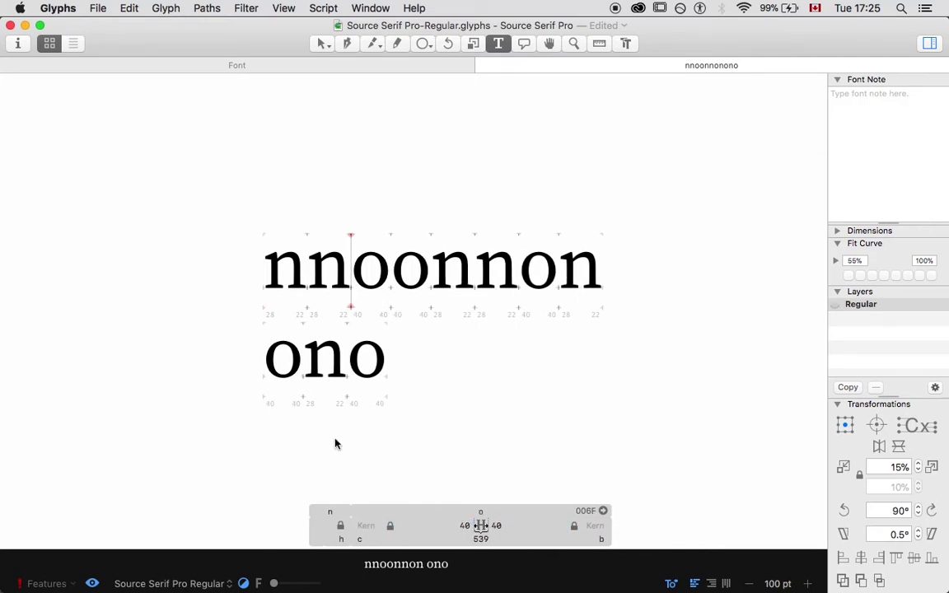
Preview nnoonnon and ono without outlines at large and small sizes to judge the rhythm between n and o
{"action": "left_click", "coordinate": [266, 273]}
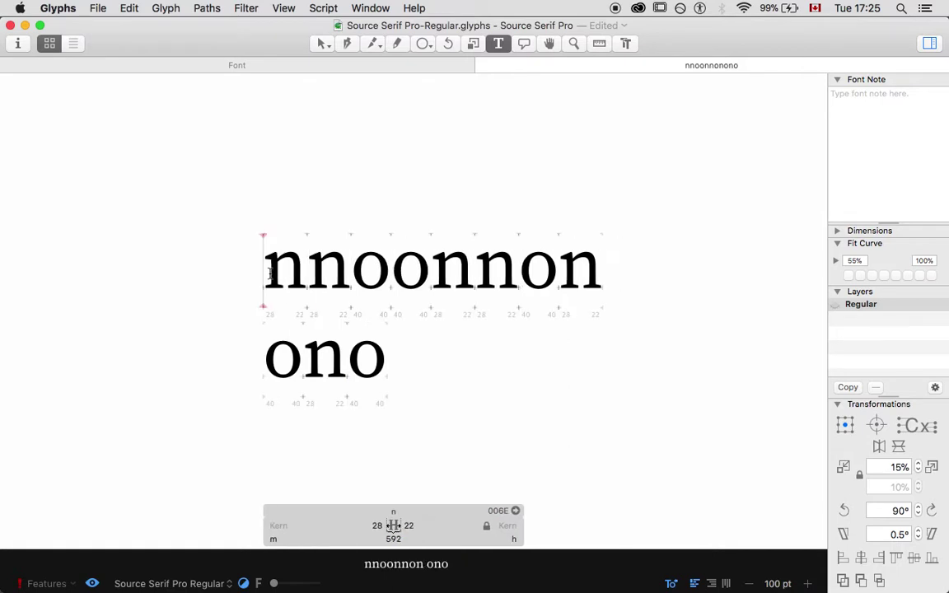
{"action": "left_click", "coordinate": [321, 44]}
{"action": "key", "text": "space"}
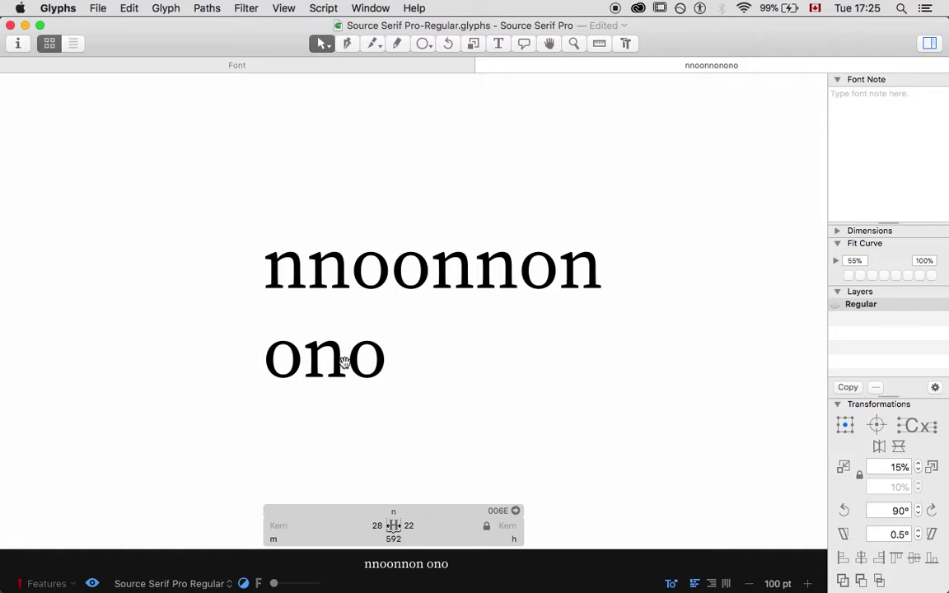
{"action": "scroll", "coordinate": [344, 362], "scroll_direction": "up", "scroll_amount": 10}
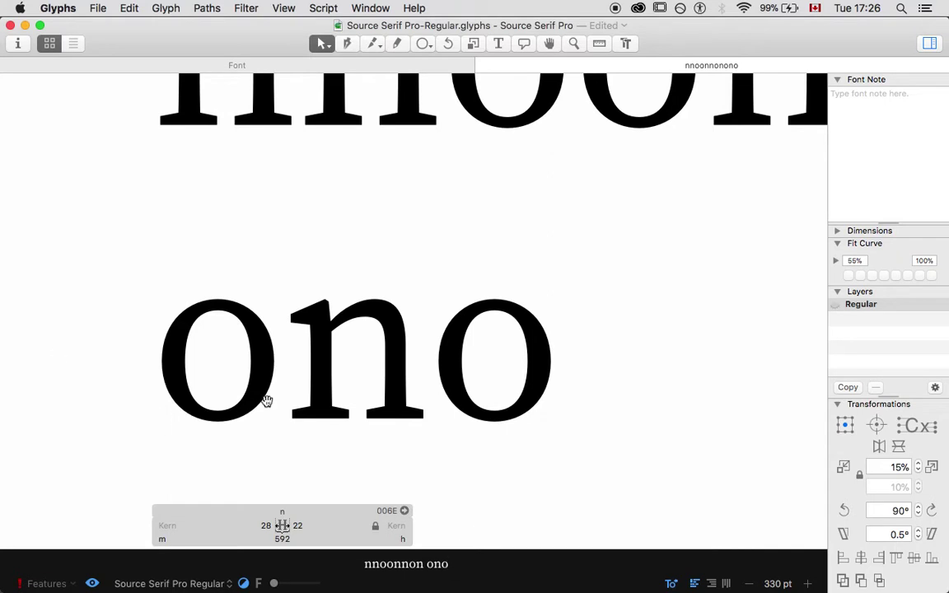
{"action": "key", "text": "super+minus"}
{"action": "key", "text": "super+minus"}
{"action": "key", "text": "super+minus"}
{"action": "key", "text": "super+minus"}
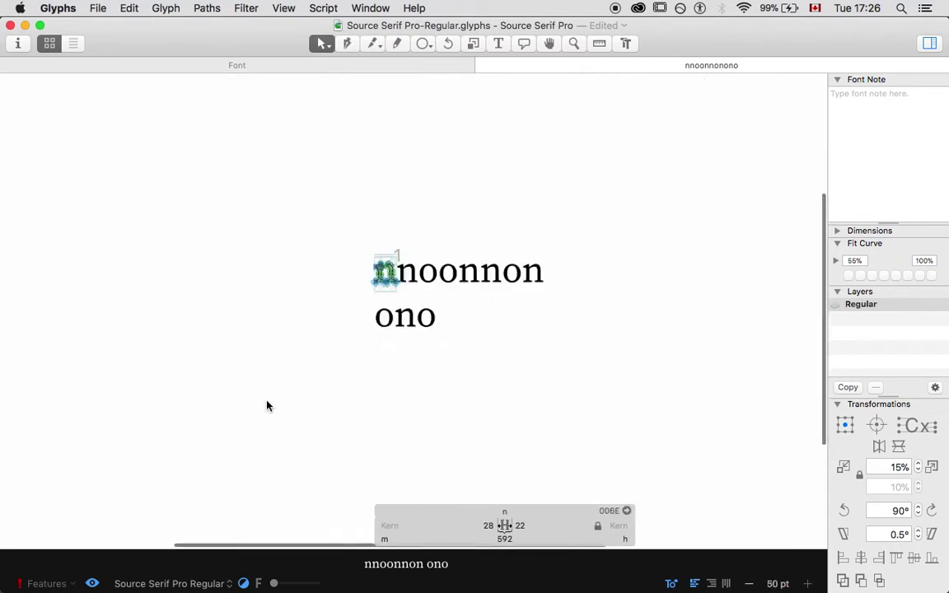
Examine the rhythm of nnoonnon and ono without outlines at sizes from 12 pt to 500 pt
{"action": "key", "text": "super+minus"}
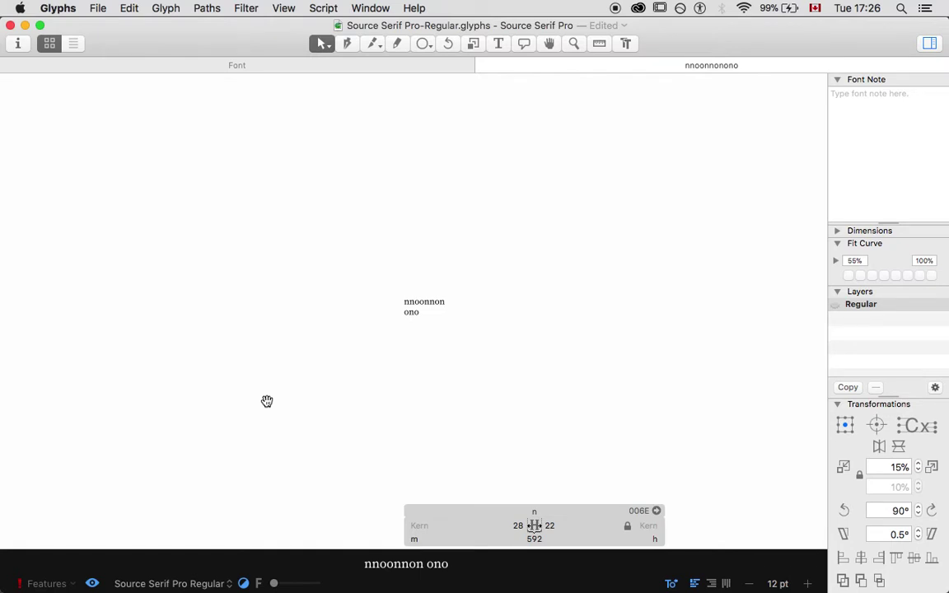
{"action": "key", "text": "super+plus"}
{"action": "key", "text": "super+plus"}
{"action": "key", "text": "super+plus"}
{"action": "key", "text": "super+plus"}
{"action": "key", "text": "super+plus"}
{"action": "key", "text": "space"}
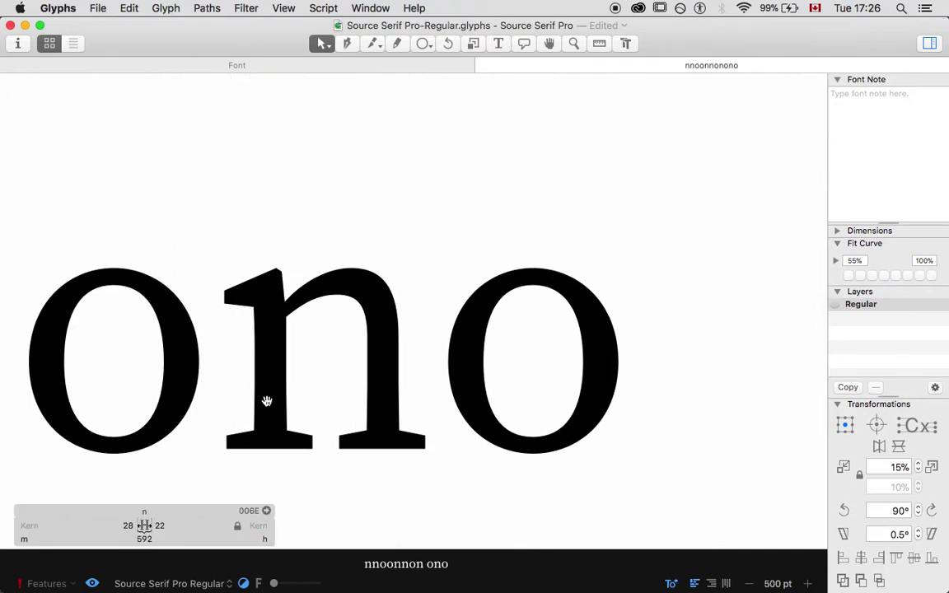
{"action": "scroll", "coordinate": [267, 401], "scroll_direction": "down", "scroll_amount": 5}
{"action": "scroll", "coordinate": [267, 401], "scroll_direction": "left", "scroll_amount": 3}
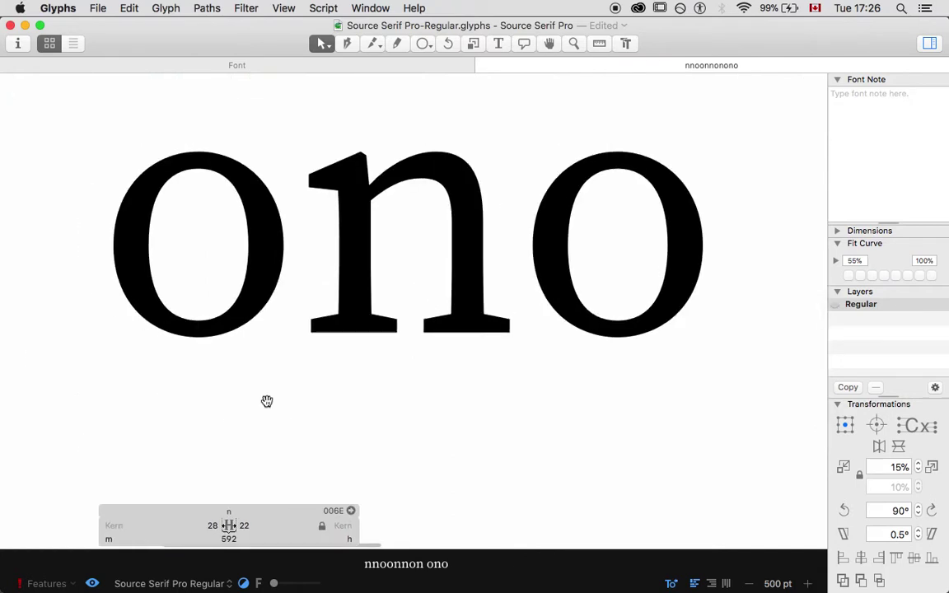
{"action": "key", "text": "super+minus"}
{"action": "key", "text": "super+minus"}
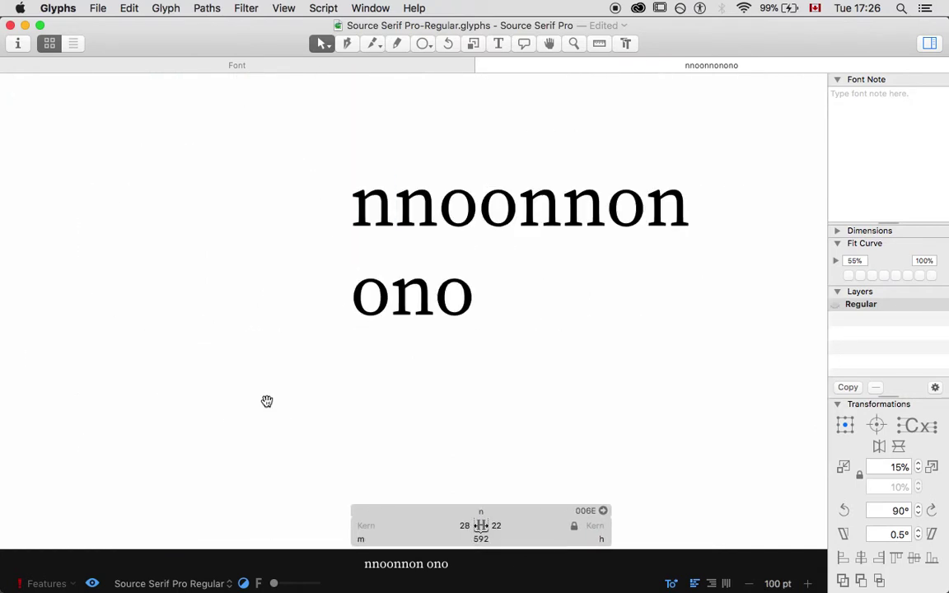
{"action": "key", "text": "super+minus"}
{"action": "key", "text": "super+minus"}
{"action": "key", "text": "super+minus"}
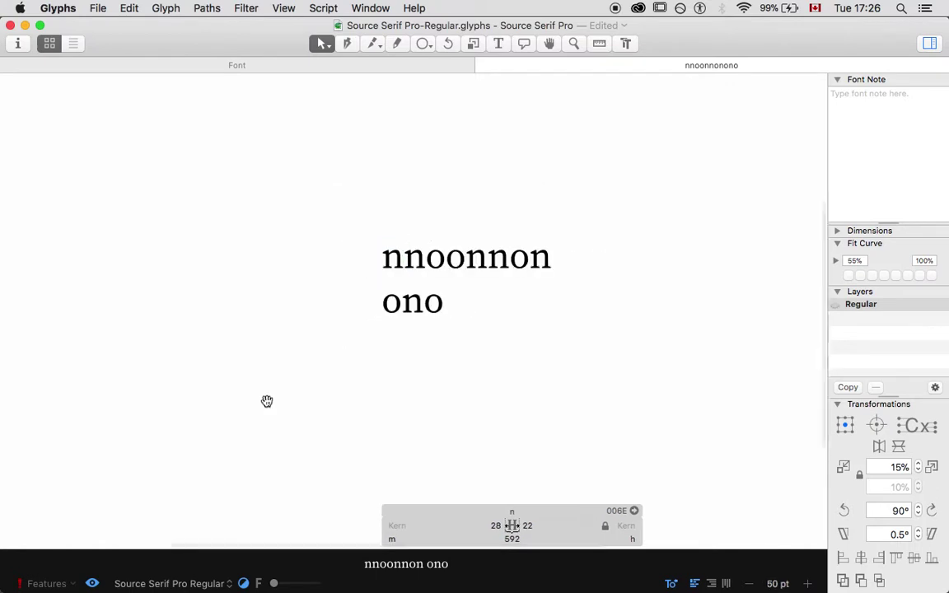
{"action": "key", "text": "super+plus"}
{"action": "key", "text": "super+plus"}
{"action": "key", "text": "super+plus"}
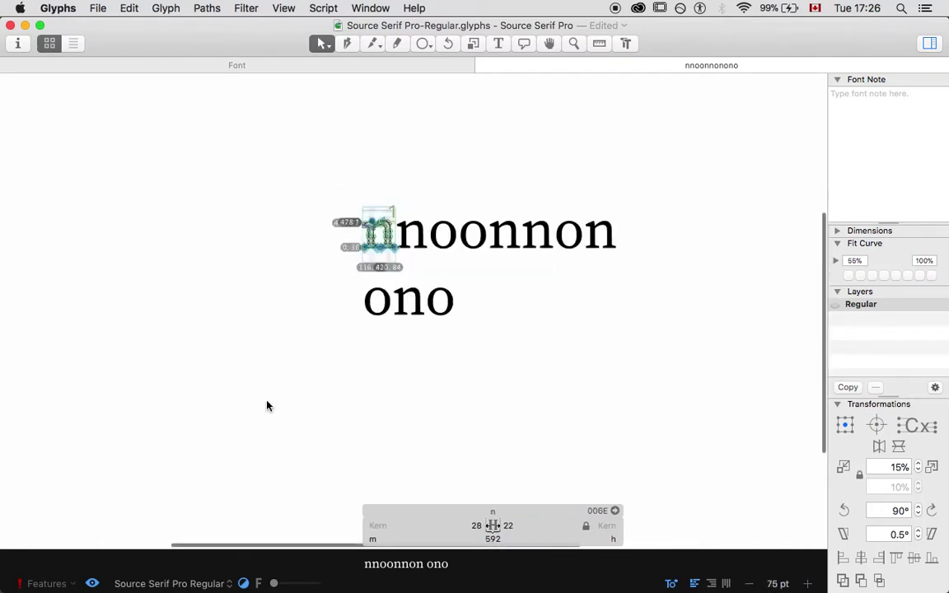
{"action": "scroll", "coordinate": [267, 401], "scroll_direction": "right", "scroll_amount": 5}
{"action": "scroll", "coordinate": [267, 401], "scroll_direction": "up", "scroll_amount": 2}
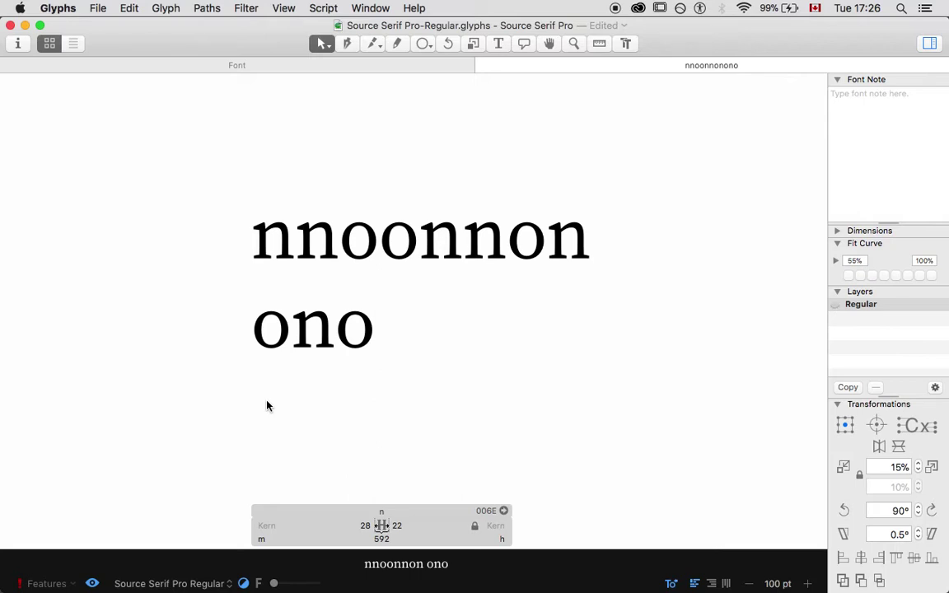
Compare the n and o spacing again at 50 pt, 500 pt and 100 pt
{"action": "key", "text": "Escape"}
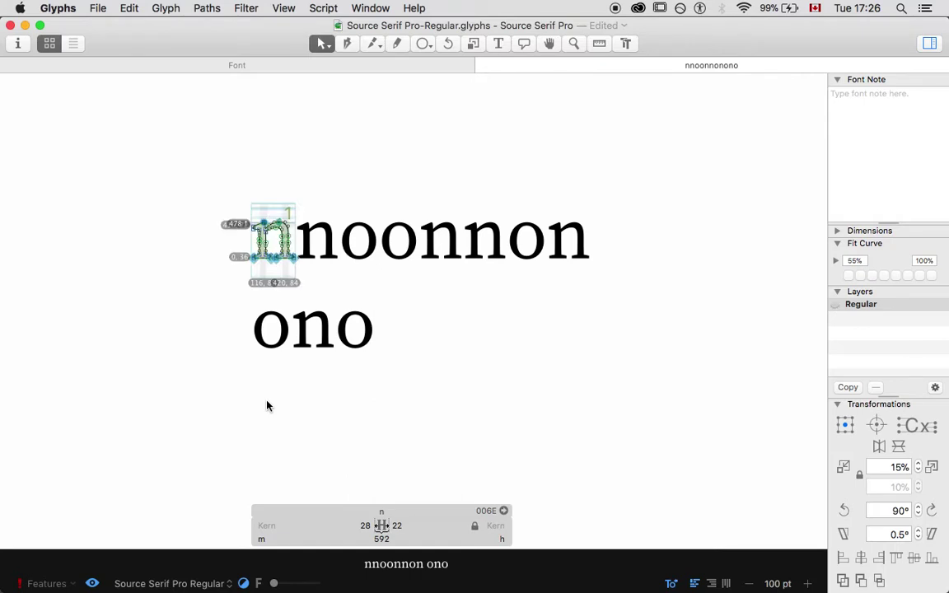
{"action": "key", "text": "super+minus"}
{"action": "key", "text": "super+minus"}
{"action": "key", "text": "super+minus"}
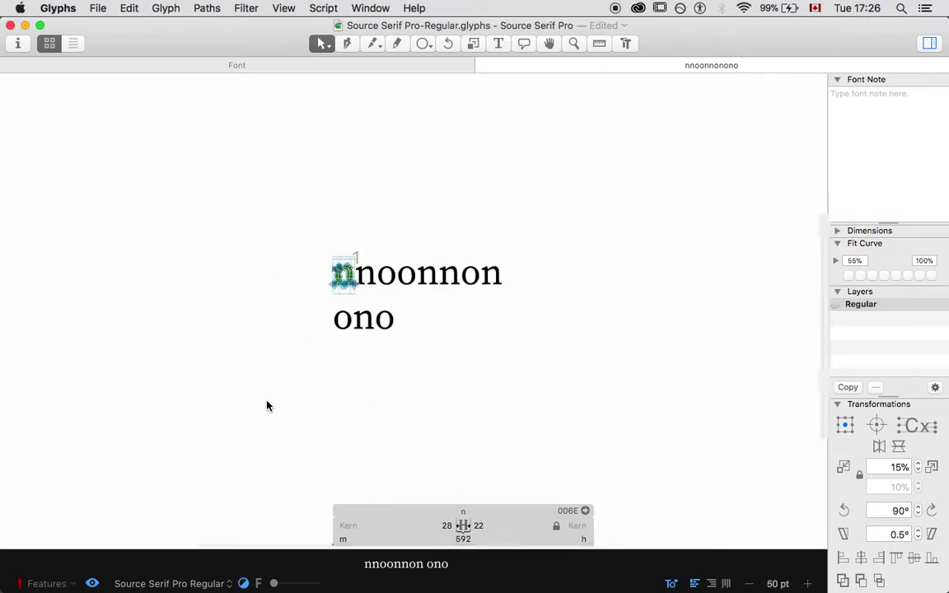
{"action": "key", "text": "super+plus"}
{"action": "key", "text": "super+plus"}
{"action": "key", "text": "super+plus"}
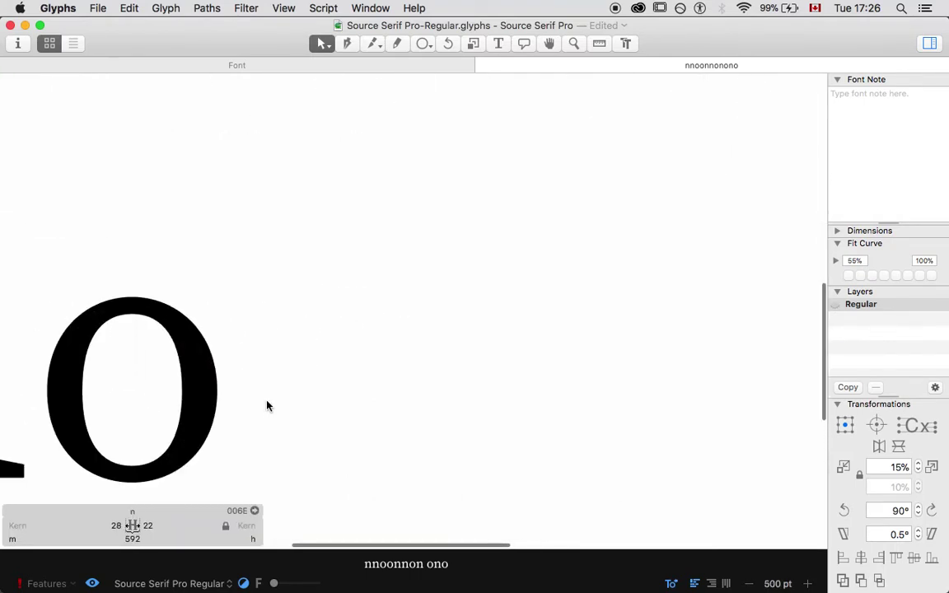
{"action": "scroll", "coordinate": [266, 405], "scroll_direction": "left", "scroll_amount": 2}
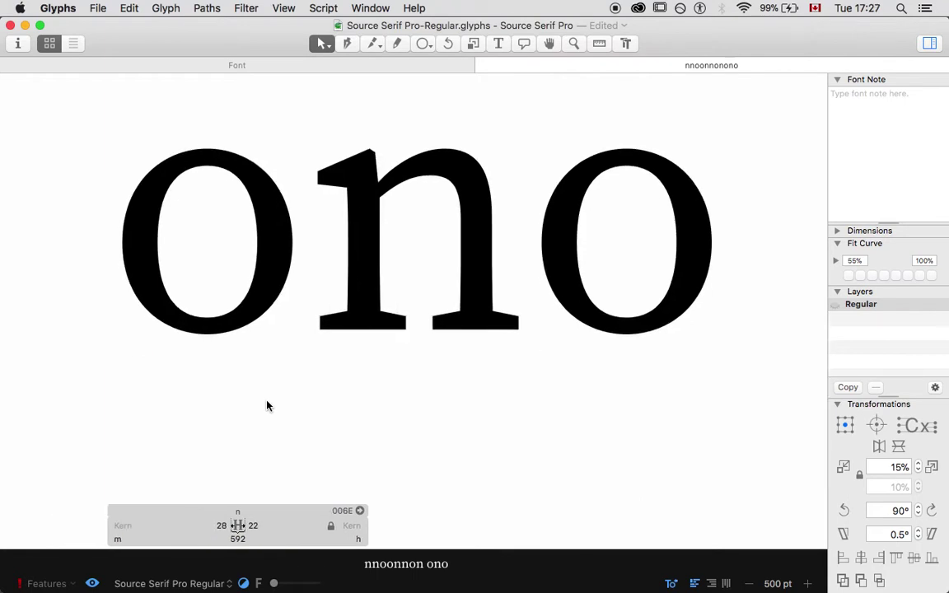
{"action": "key", "text": "super+minus"}
{"action": "key", "text": "super+minus"}
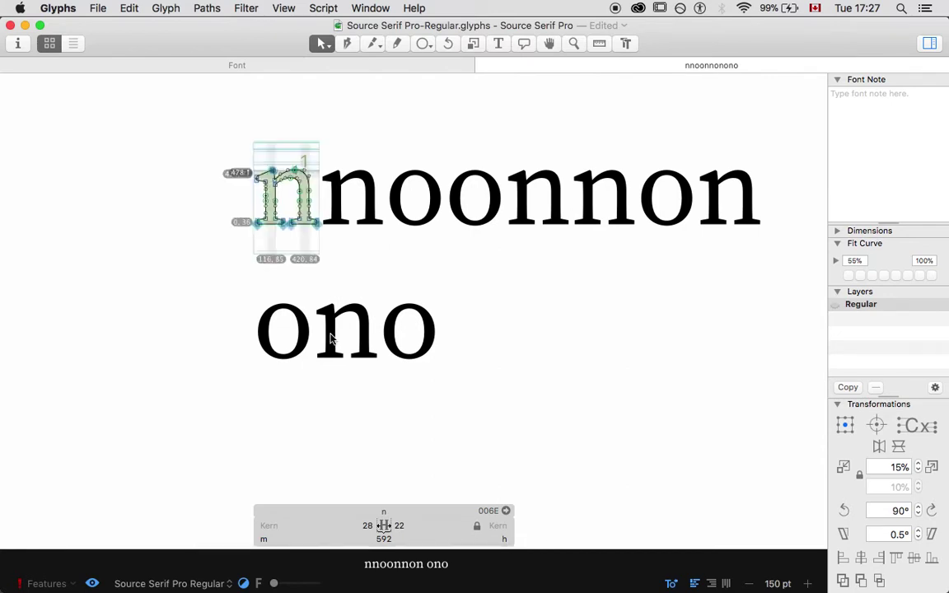
{"action": "key", "text": "super+minus"}
{"action": "scroll", "coordinate": [276, 285], "scroll_direction": "right", "scroll_amount": 3}
{"action": "scroll", "coordinate": [276, 285], "scroll_direction": "up", "scroll_amount": 2}
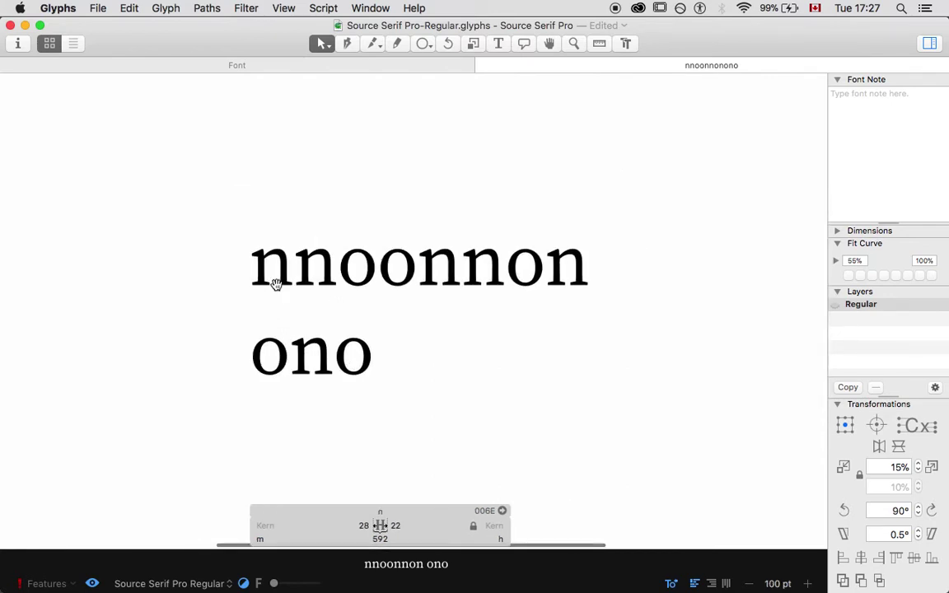
Set both sidebearings of the lowercase o to 44 and review the text down to 25 pt
{"action": "double_click", "coordinate": [275, 270]}
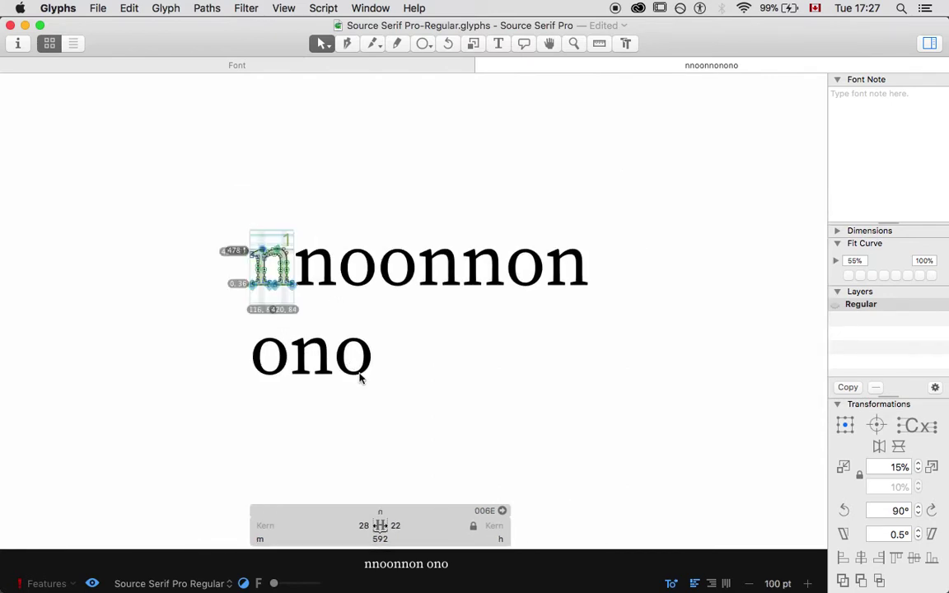
{"action": "left_click", "coordinate": [359, 270]}
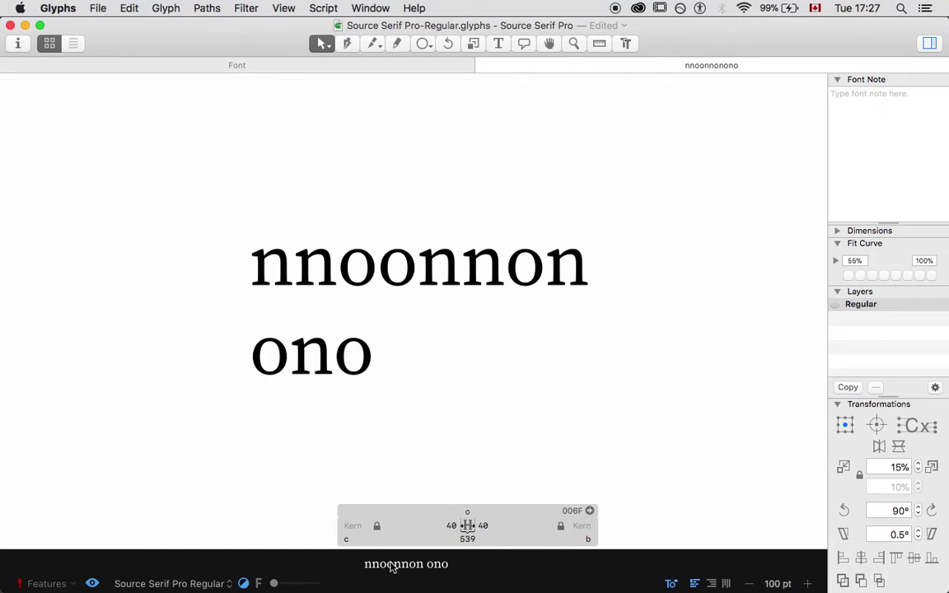
{"action": "double_click", "coordinate": [450, 526]}
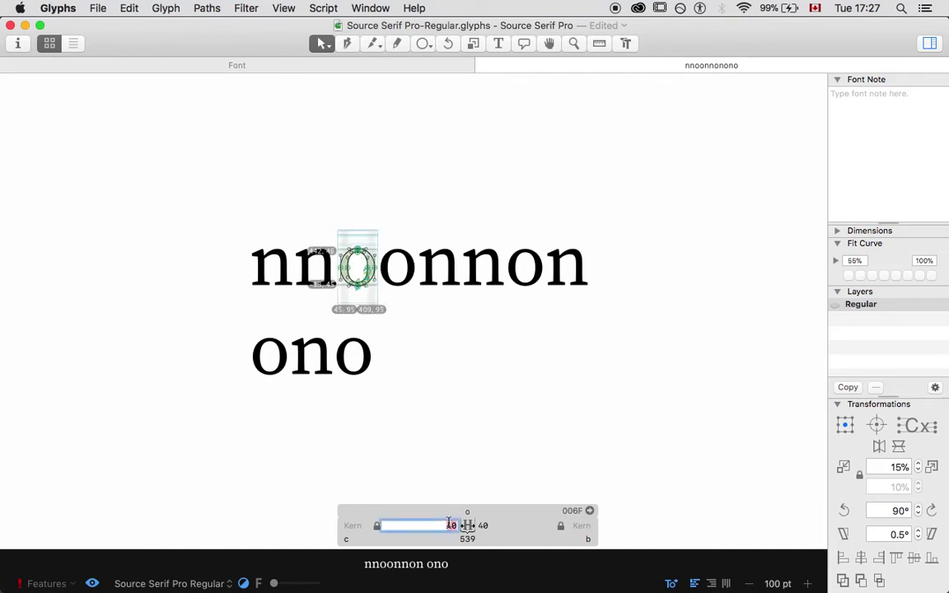
{"action": "type", "text": "44"}
{"action": "key", "text": "Tab"}
{"action": "type", "text": "44"}
{"action": "key", "text": "Return"}
{"action": "left_click", "coordinate": [181, 223]}
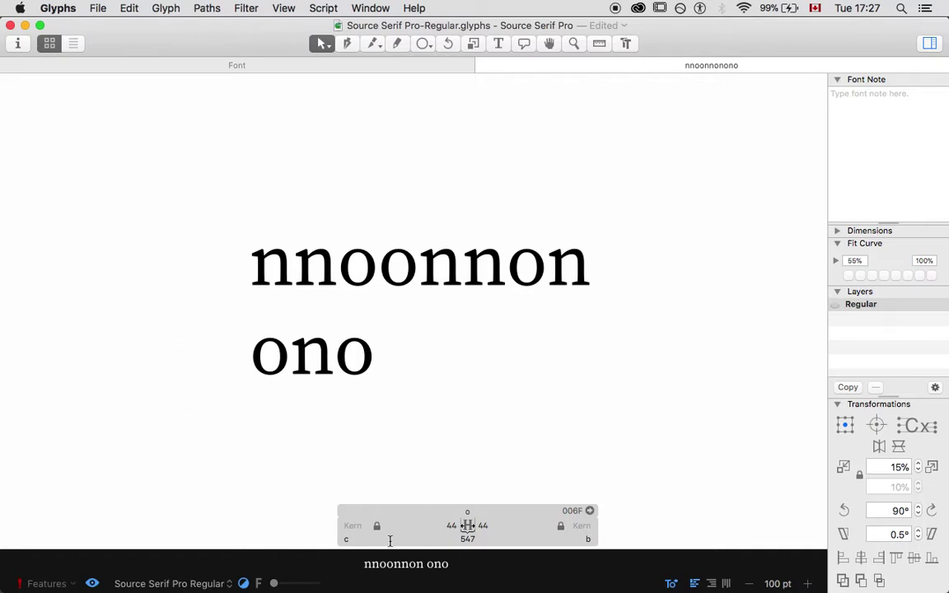
{"action": "scroll", "coordinate": [364, 455], "scroll_direction": "down", "scroll_amount": 2}
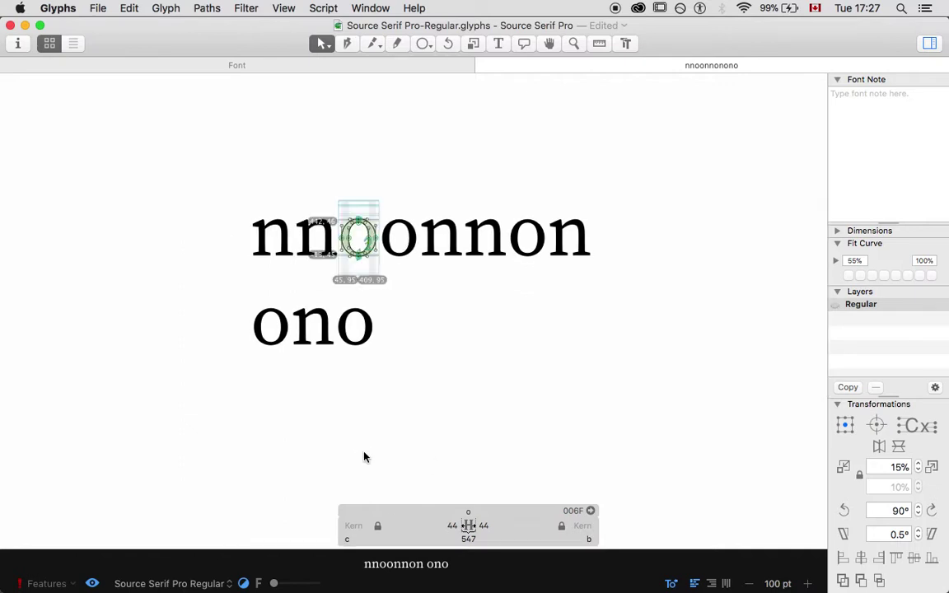
{"action": "key", "text": "super+minus"}
{"action": "key", "text": "super+minus"}
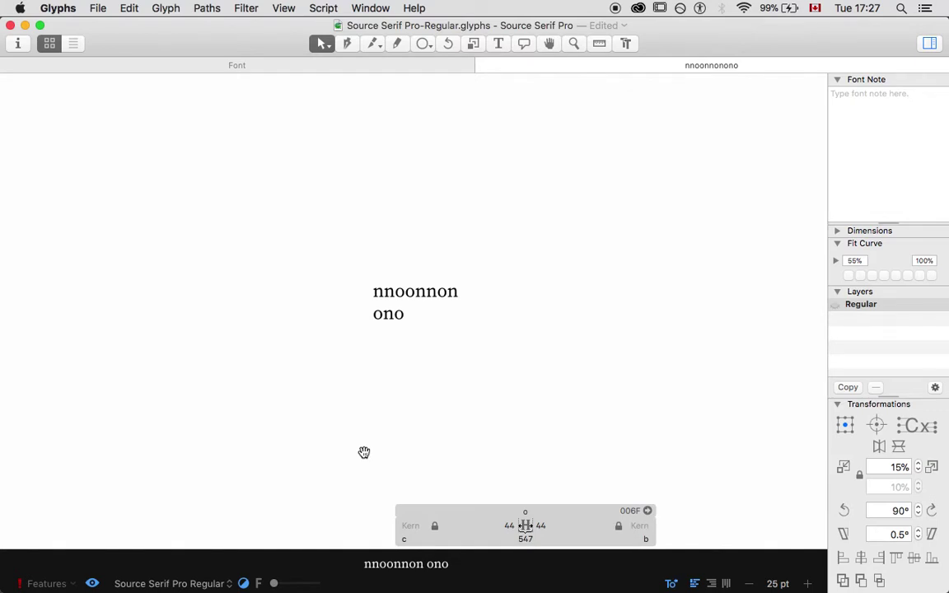
Set both the left and right sidebearings of the lowercase o to 42 and view the text at 100 pt
{"action": "type", "text": "42"}
{"action": "key", "text": "Tab"}
{"action": "type", "text": "42"}
{"action": "key", "text": "Return"}
{"action": "key", "text": "super+plus"}
{"action": "key", "text": "super+plus"}
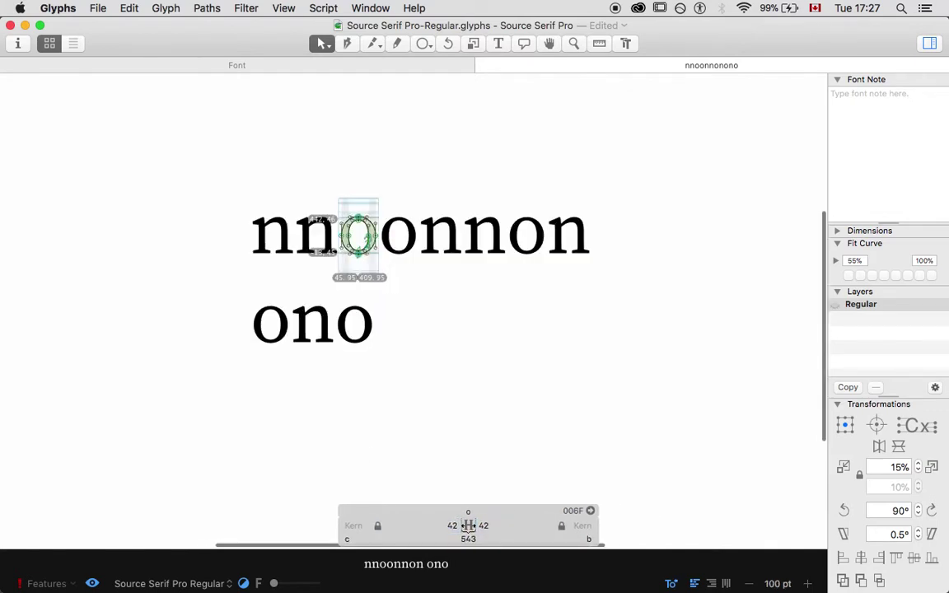
Return to the font's glyph overview and reduce the thumbnail size so the whole lowercase alphabet fits in view
{"action": "key", "text": "t"}
{"action": "left_click", "coordinate": [414, 328]}
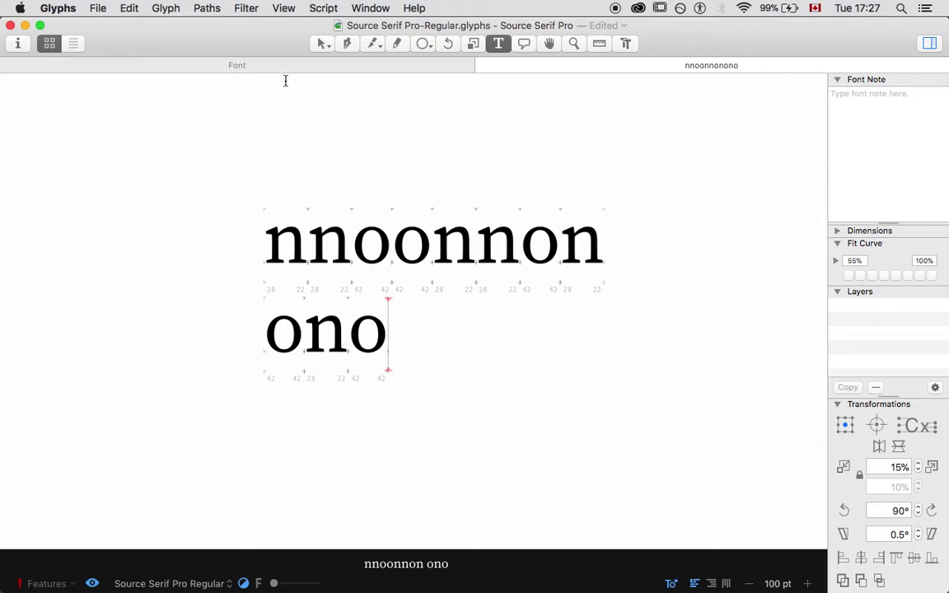
{"action": "left_click", "coordinate": [260, 70]}
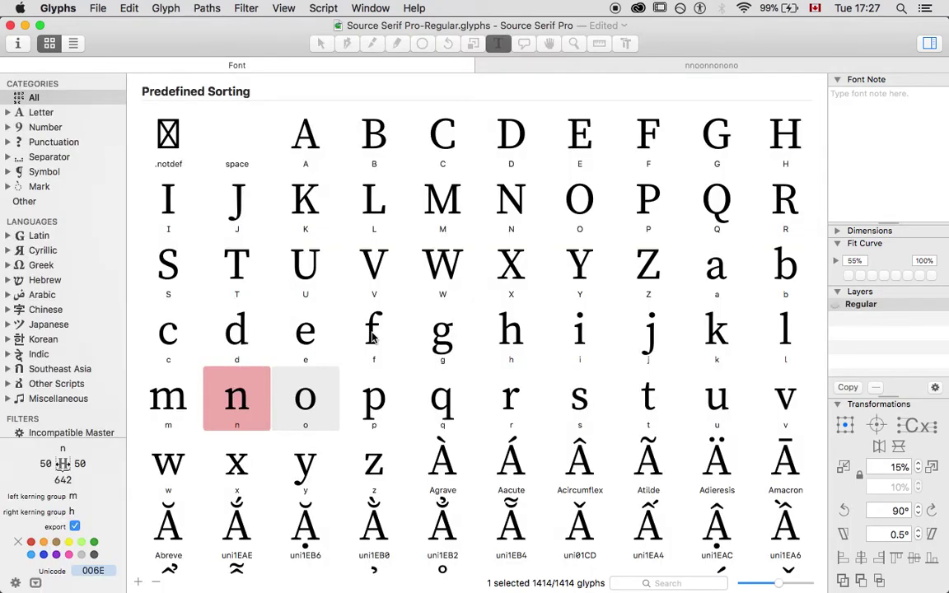
{"action": "scroll", "coordinate": [373, 336], "scroll_direction": "down", "scroll_amount": 3}
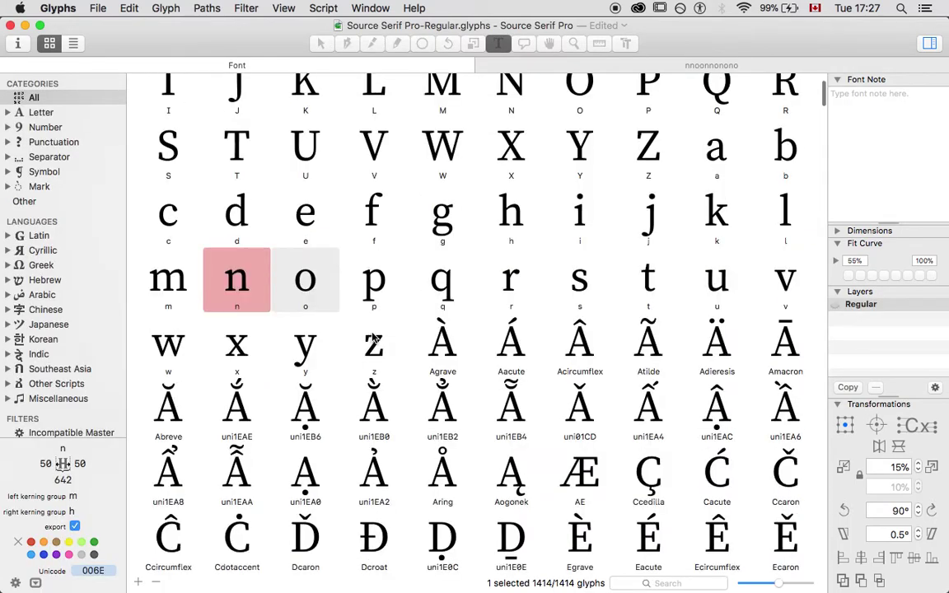
{"action": "left_click", "coordinate": [761, 584]}
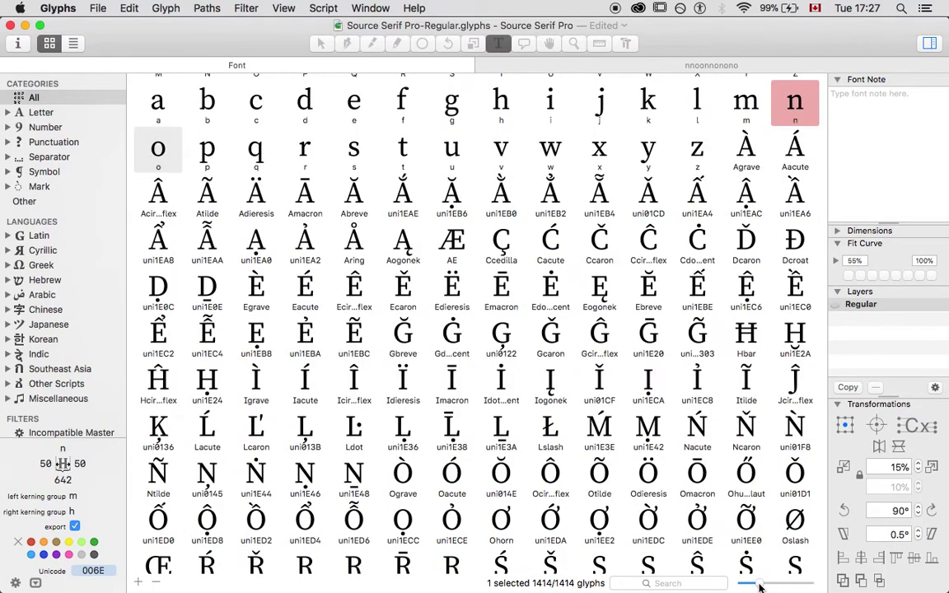
{"action": "scroll", "coordinate": [669, 424], "scroll_direction": "up", "scroll_amount": 4}
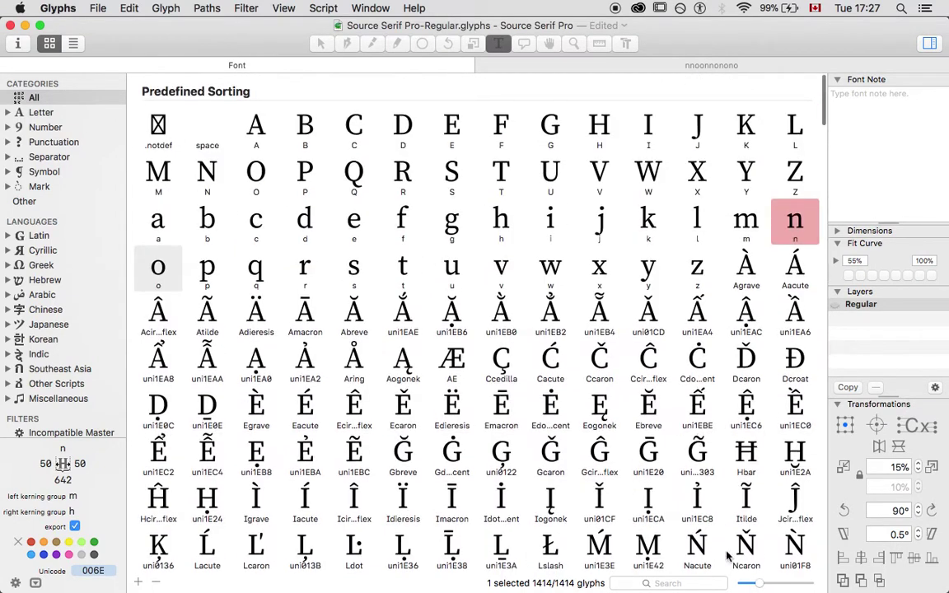
{"action": "left_click", "coordinate": [766, 584]}
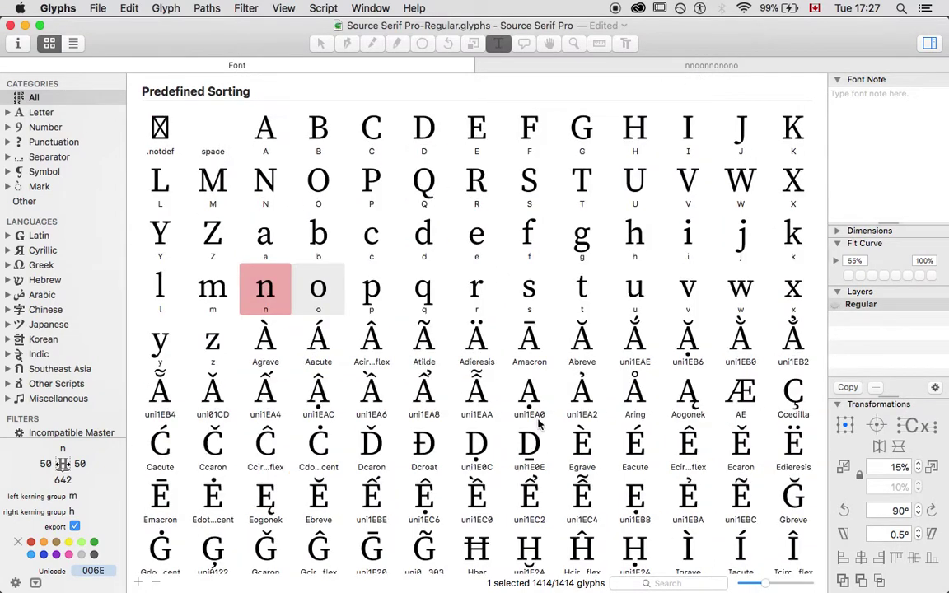
Link both the left and right sidebearings of the lowercase m to n
{"action": "left_click", "coordinate": [371, 290]}
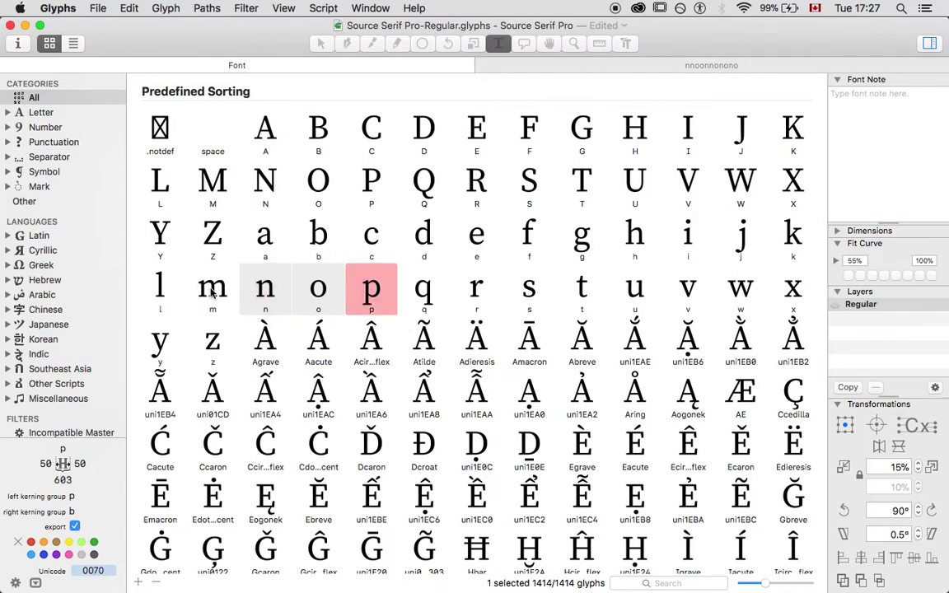
{"action": "left_click", "coordinate": [189, 262]}
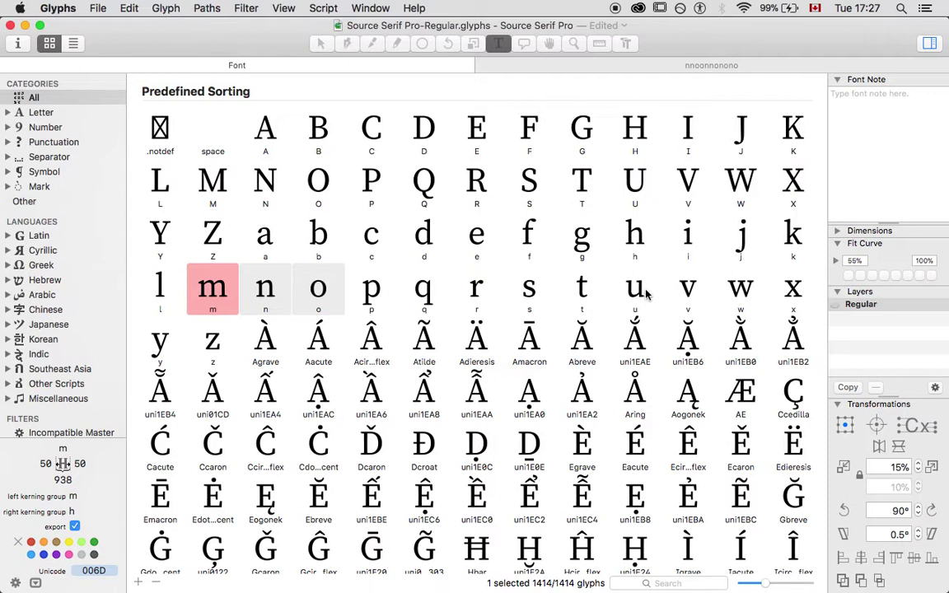
{"action": "left_click", "coordinate": [639, 243]}
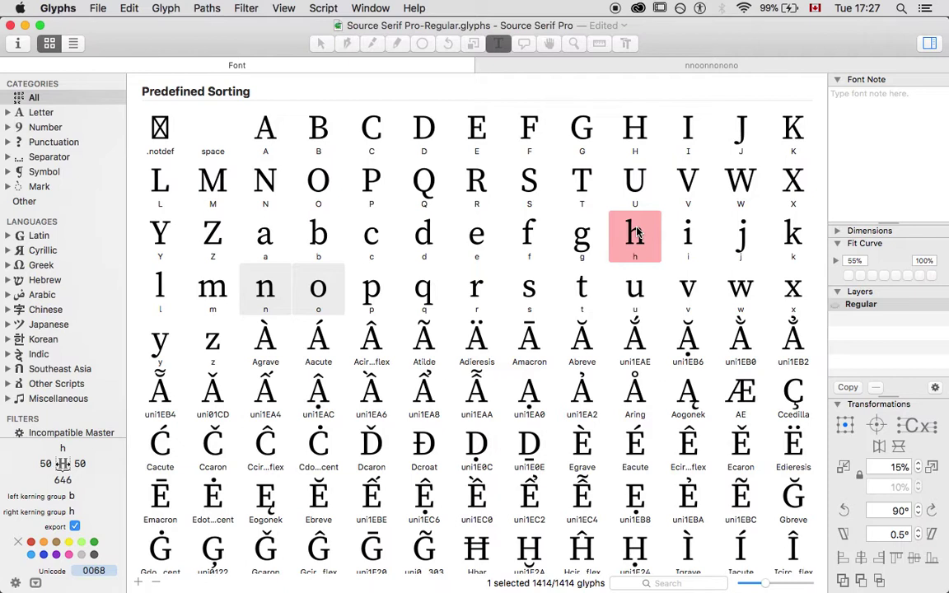
{"action": "left_click", "coordinate": [216, 288]}
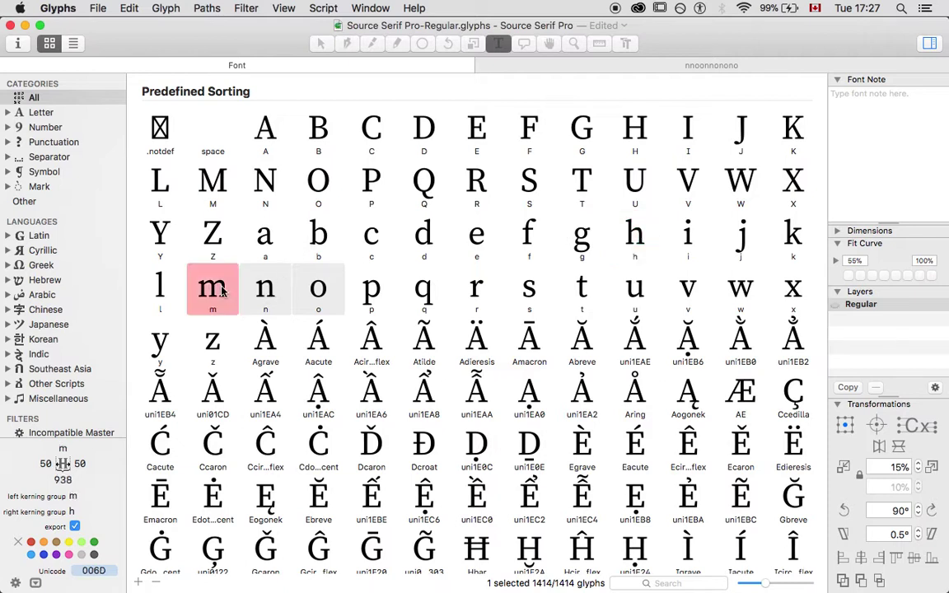
{"action": "left_click", "coordinate": [45, 463]}
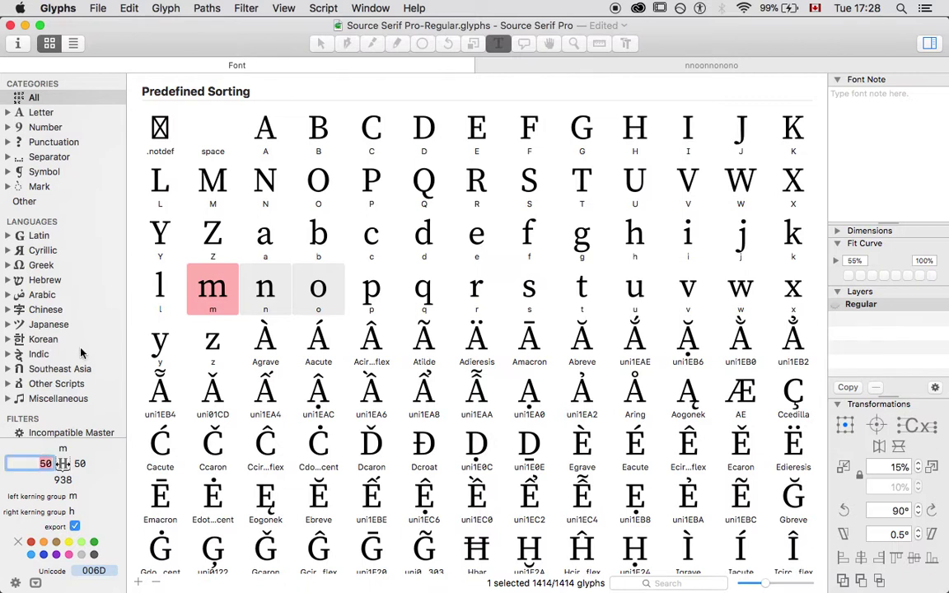
{"action": "type", "text": "n"}
{"action": "key", "text": "Tab"}
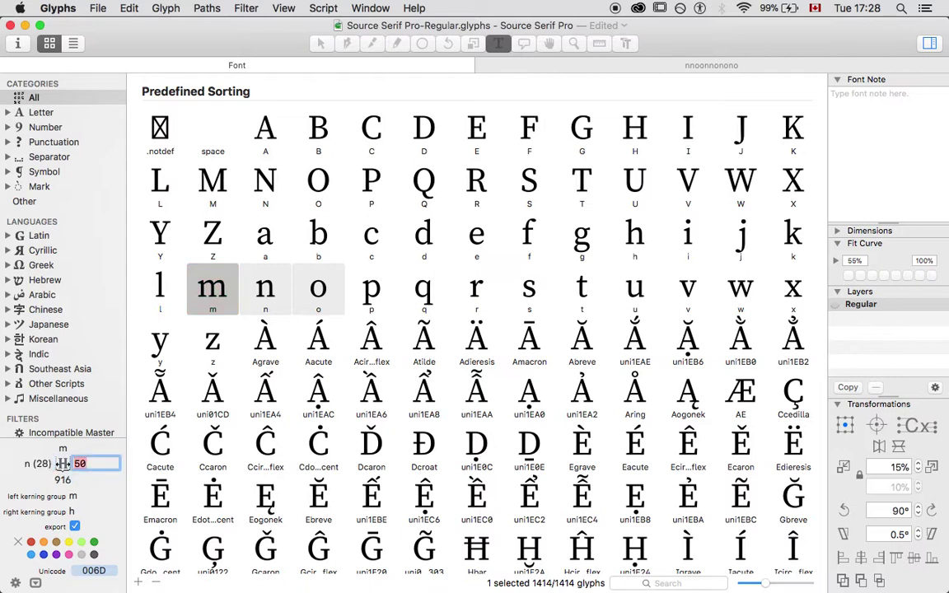
{"action": "type", "text": "n"}
{"action": "key", "text": "Tab"}
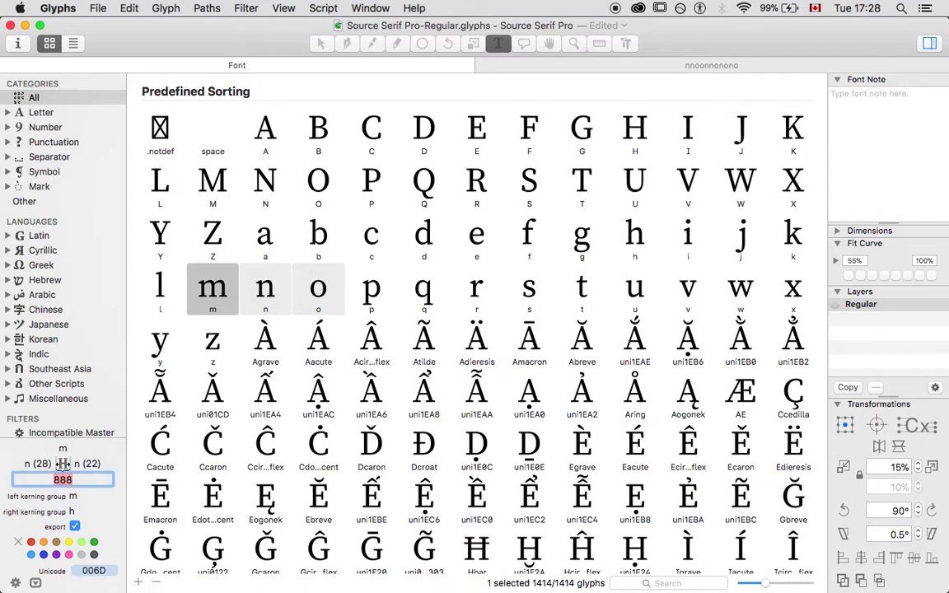
Mark the lowercase m and n with the purple colour label and select the lowercase a
{"action": "left_click", "coordinate": [268, 288]}
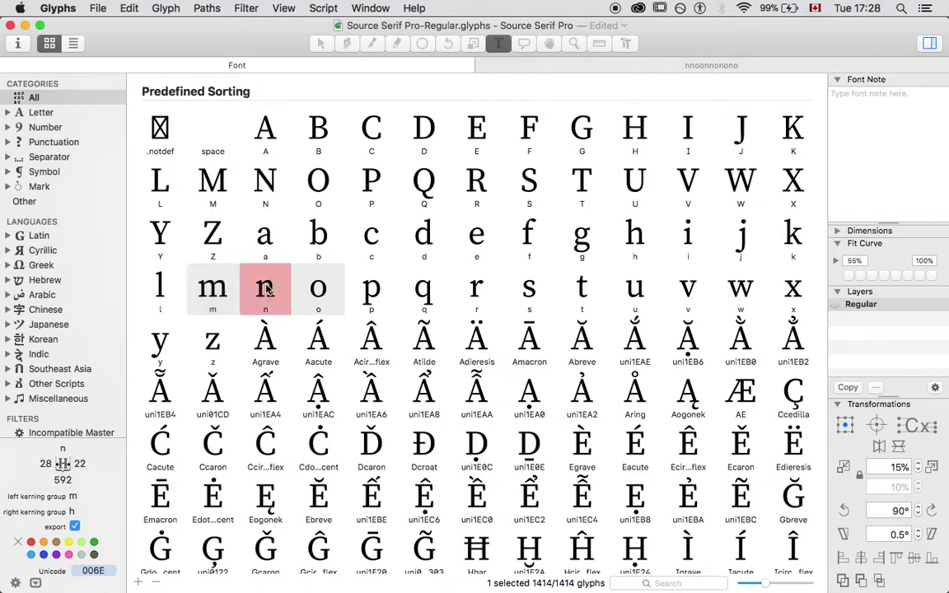
{"action": "left_click", "coordinate": [209, 261], "text": "shift"}
{"action": "left_click", "coordinate": [64, 555]}
{"action": "left_click", "coordinate": [210, 218]}
{"action": "left_click", "coordinate": [266, 229]}
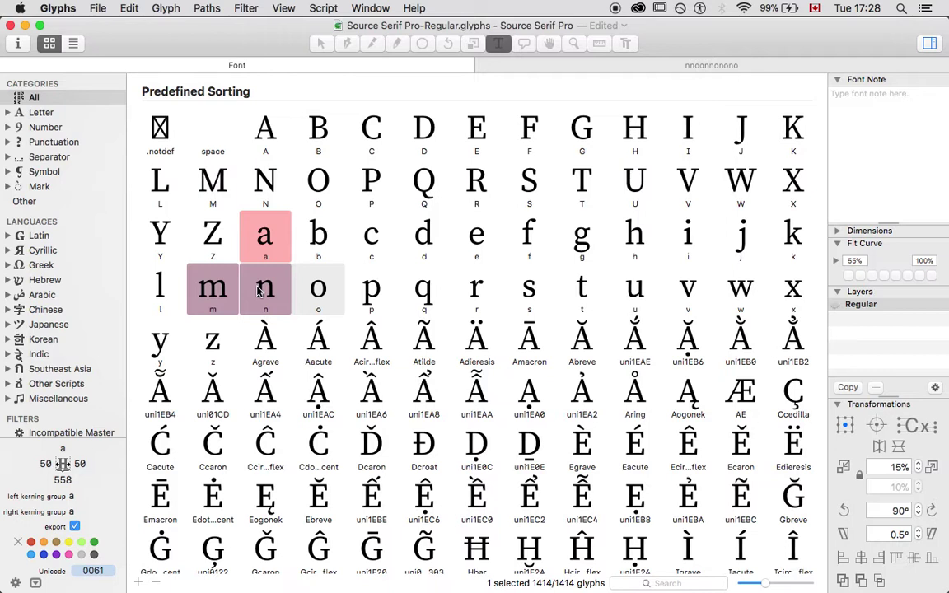
Mark the lowercase h with the light blue colour label and link its right sidebearing to n
{"action": "key", "text": "h"}
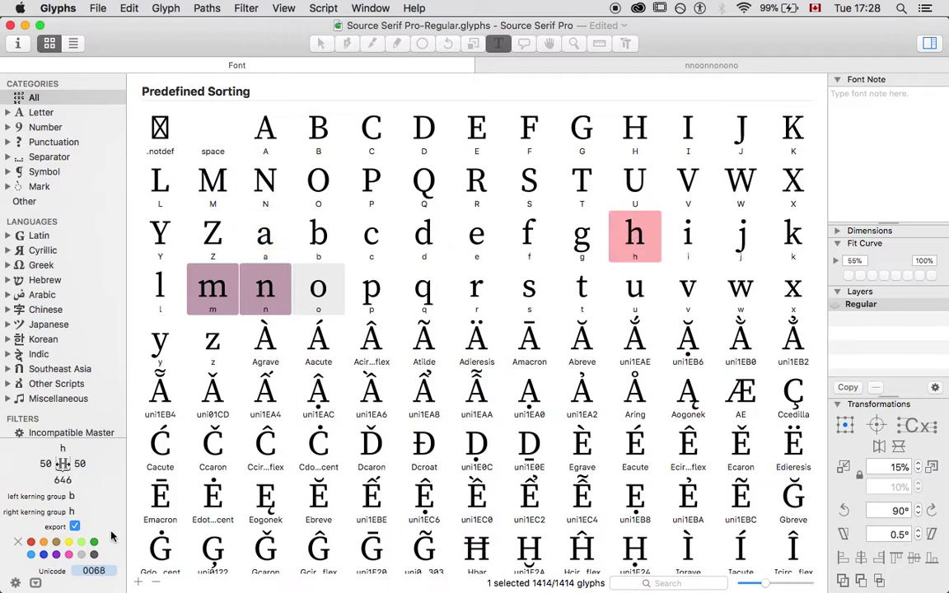
{"action": "left_click", "coordinate": [43, 541]}
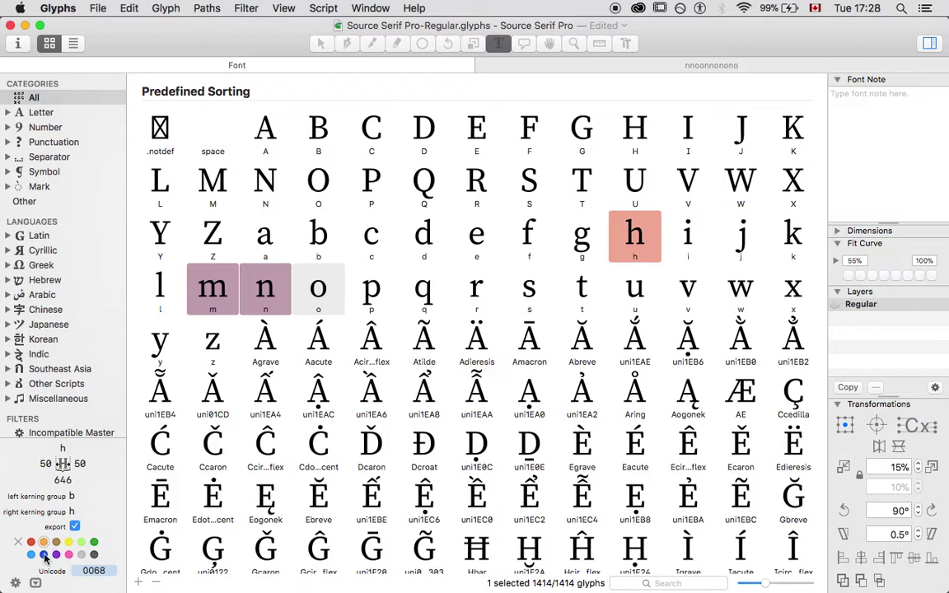
{"action": "left_click", "coordinate": [56, 555]}
{"action": "left_click", "coordinate": [80, 463]}
{"action": "key", "text": "Tab"}
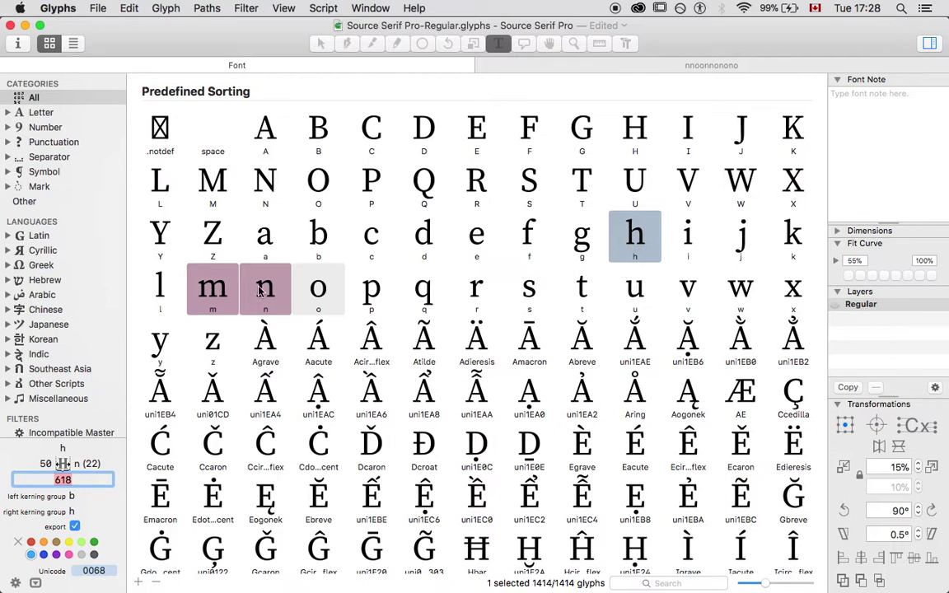
Link the left sidebearing of the lowercase r to n and mark the glyph with the light blue colour label
{"action": "left_click", "coordinate": [475, 296]}
{"action": "left_click", "coordinate": [45, 464]}
{"action": "type", "text": "=n"}
{"action": "key", "text": "Tab"}
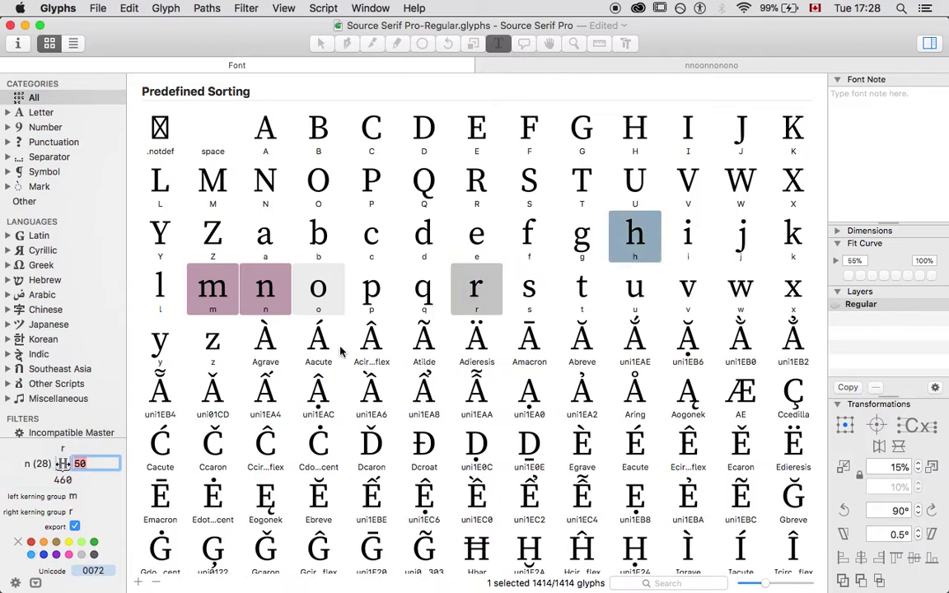
{"action": "left_click", "coordinate": [30, 554]}
Link the left sidebearings of the lowercase c, d, e and q to o in one edit
{"action": "left_click", "coordinate": [424, 239]}
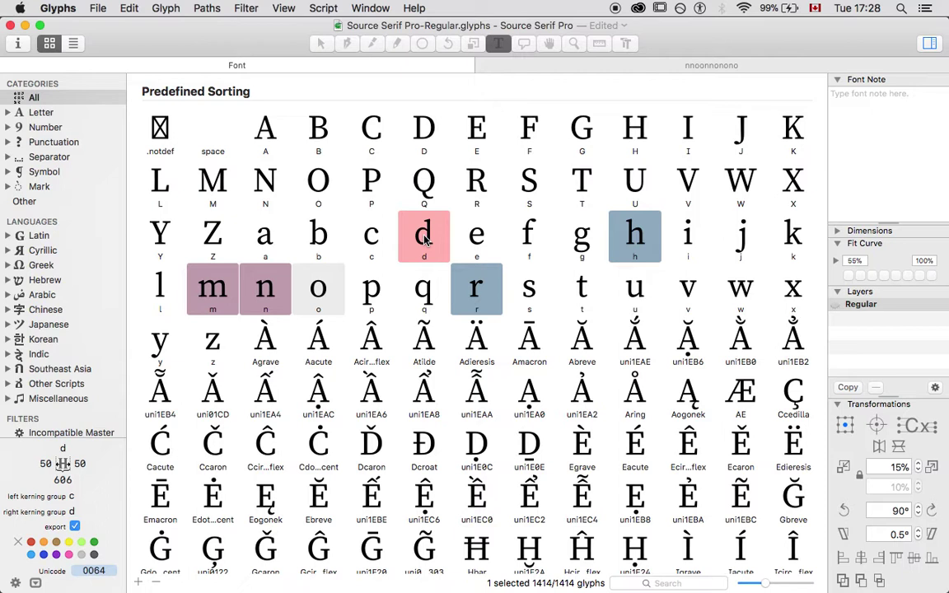
{"action": "left_click", "coordinate": [371, 237]}
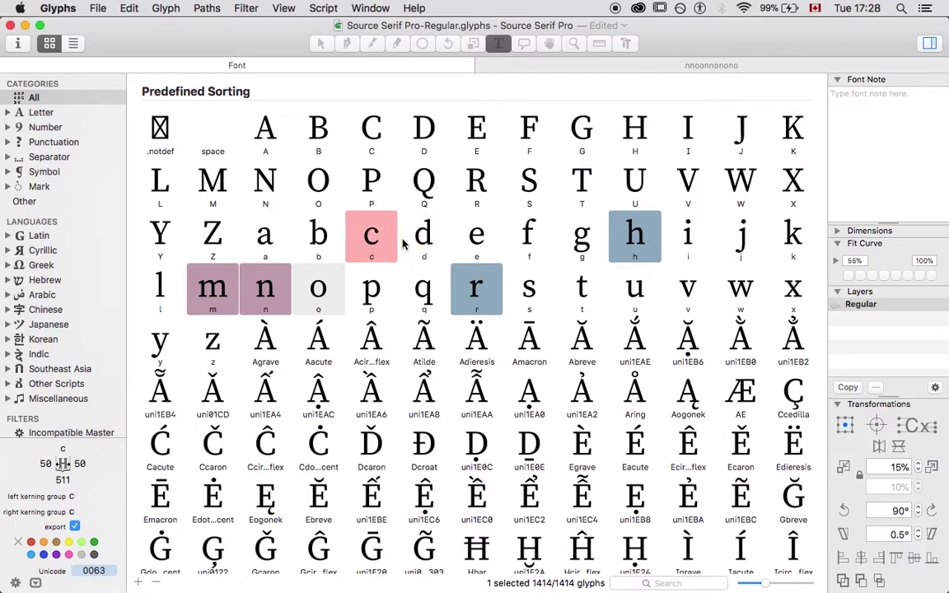
{"action": "left_click", "coordinate": [439, 219], "text": "super"}
{"action": "left_click", "coordinate": [429, 285], "text": "super"}
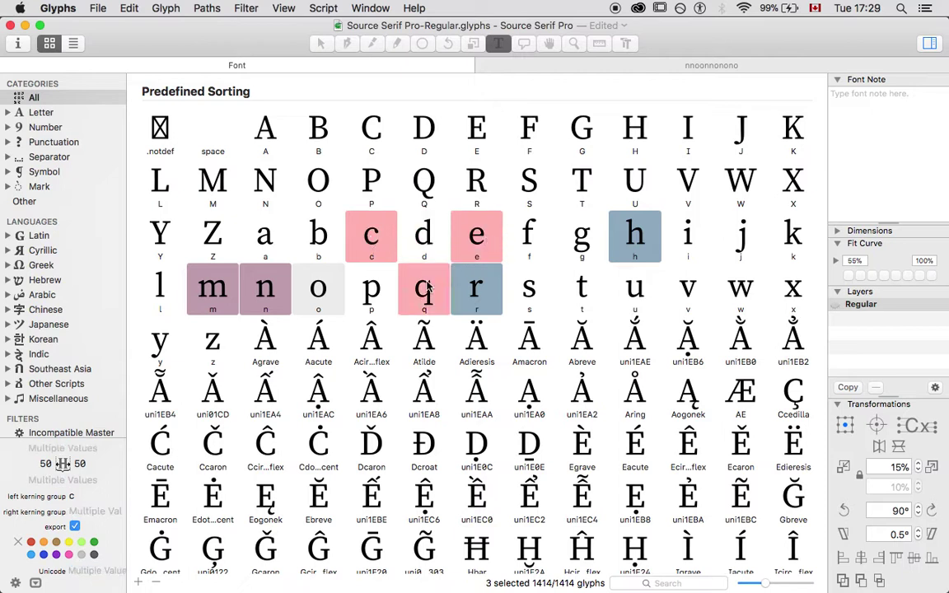
{"action": "left_click", "coordinate": [416, 224], "text": "super"}
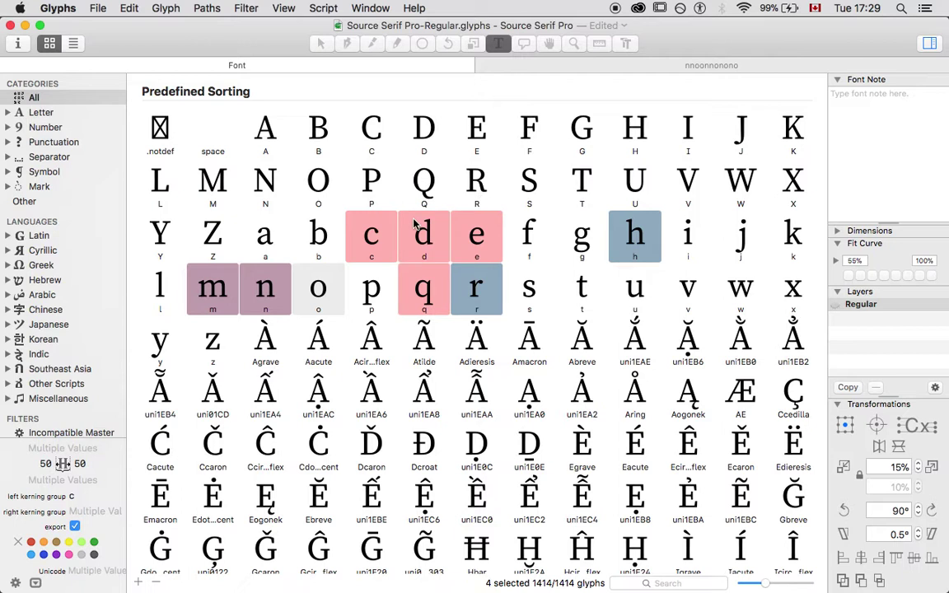
{"action": "left_click", "coordinate": [42, 458]}
{"action": "type", "text": "o"}
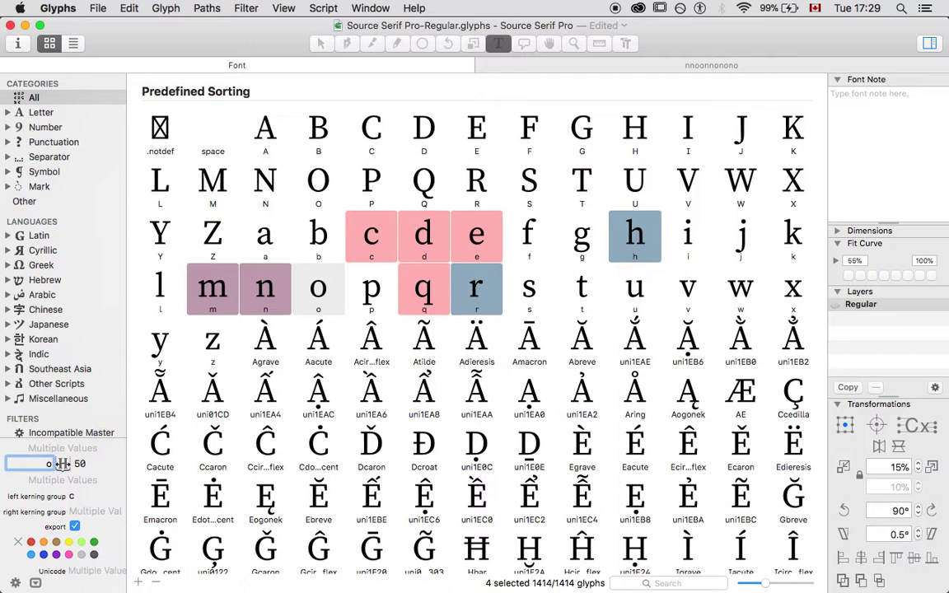
{"action": "key", "text": "Tab"}
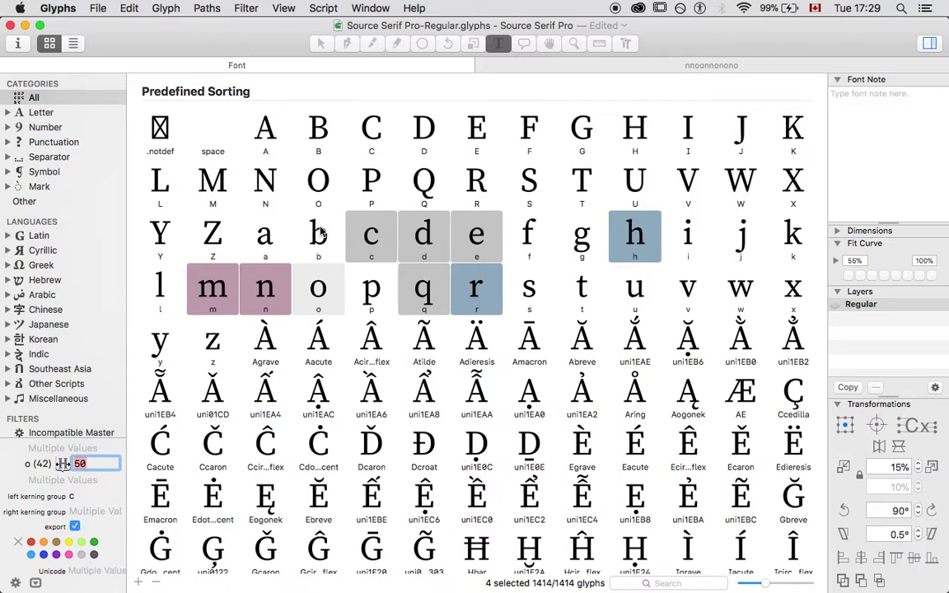
Link the right sidebearings of the lowercase b and p to o
{"action": "left_click", "coordinate": [322, 233]}
{"action": "left_click", "coordinate": [367, 284], "text": "super"}
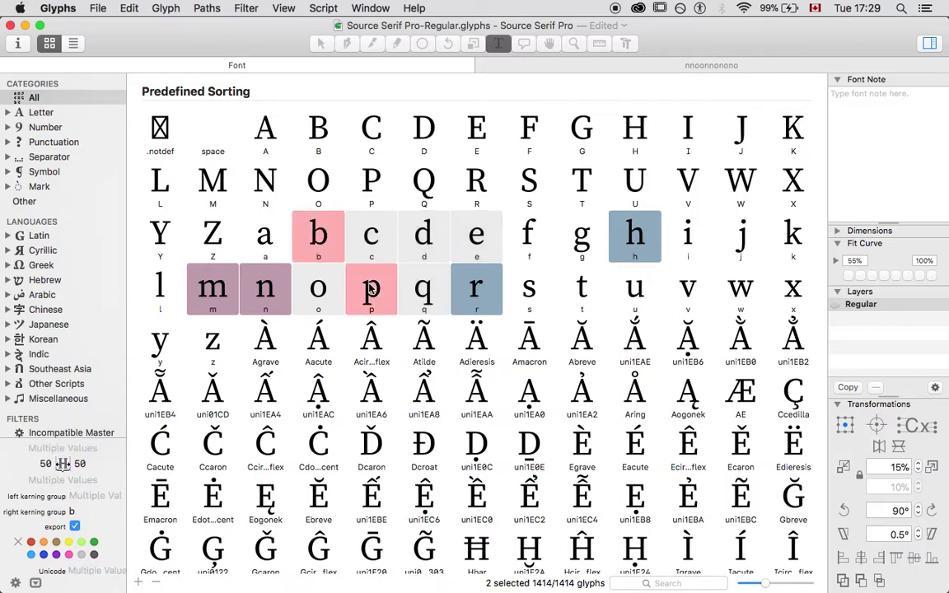
{"action": "left_click", "coordinate": [97, 464]}
{"action": "type", "text": "o"}
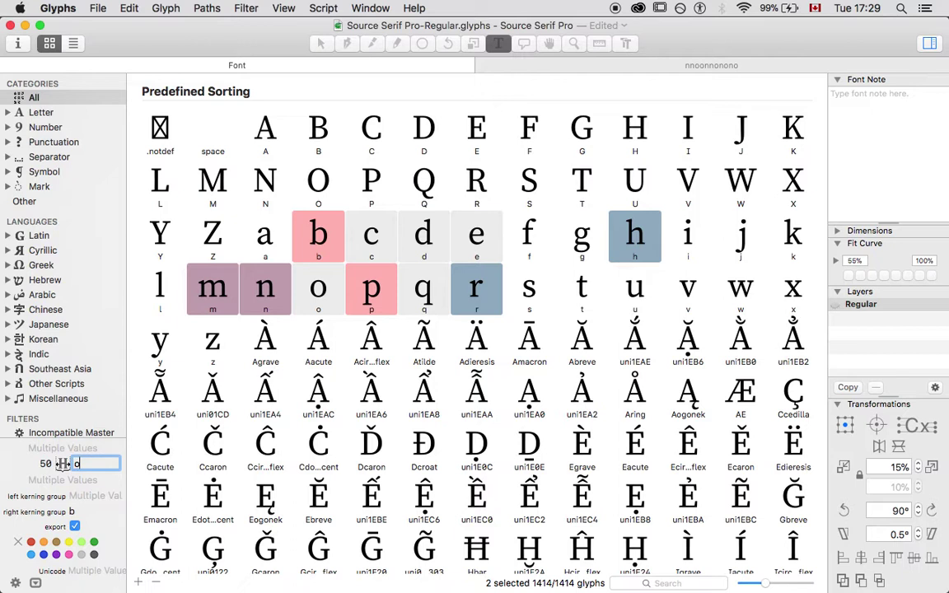
{"action": "key", "text": "Return"}
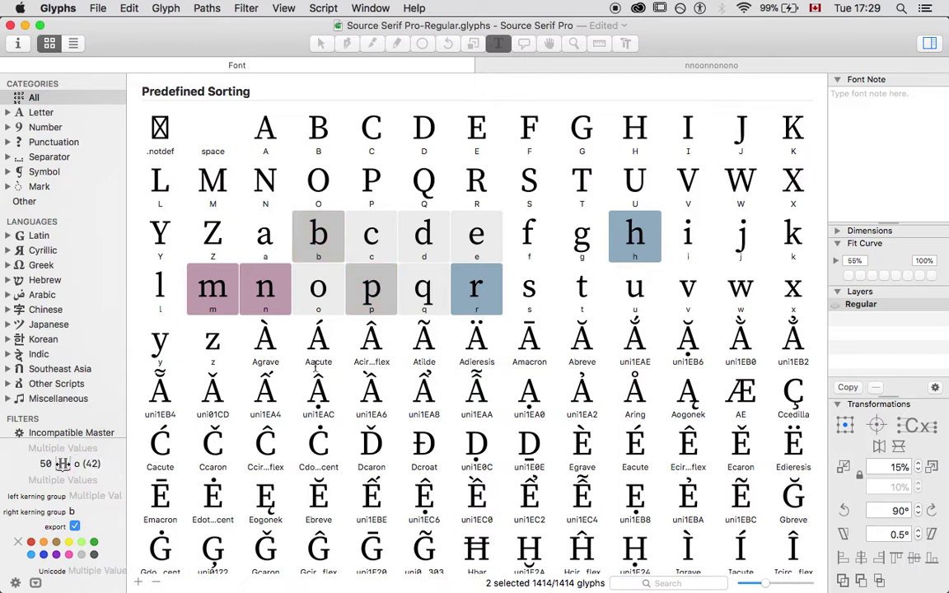
Mark the lowercase b, c, d, e, o, p and q with the light blue colour label
{"action": "left_click", "coordinate": [412, 299]}
{"action": "key", "text": "shift+Left"}
{"action": "key", "text": "shift+Left"}
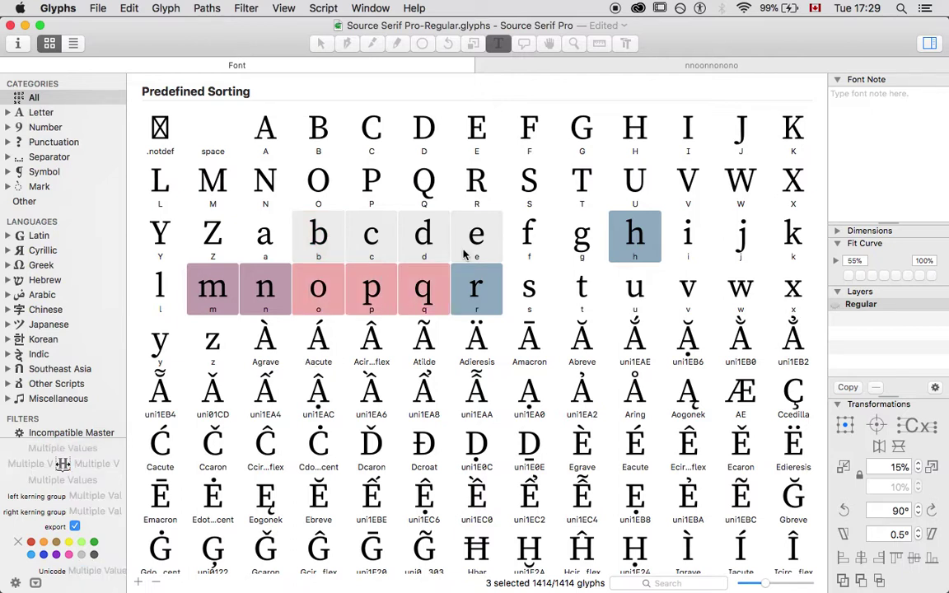
{"action": "left_click_drag", "start_coordinate": [464, 256], "coordinate": [466, 256]}
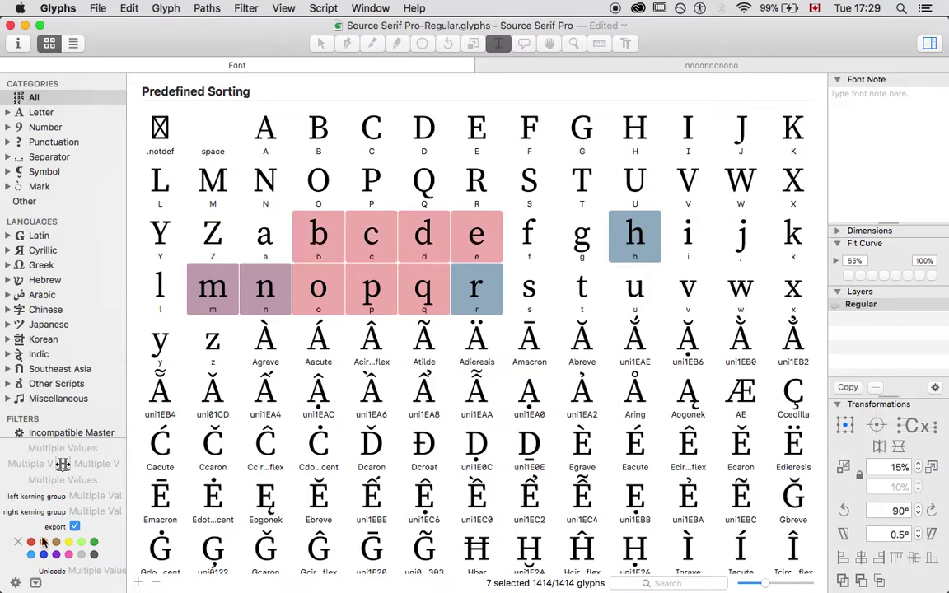
{"action": "left_click", "coordinate": [43, 554]}
{"action": "left_click", "coordinate": [261, 237]}
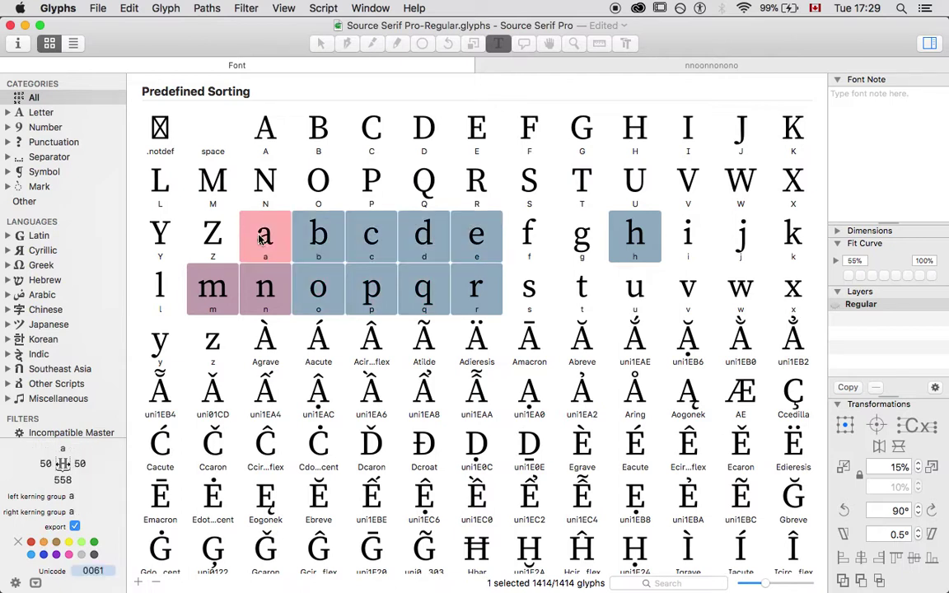
Set both the left and right sidebearings of the lowercase v and w to 0
{"action": "left_click", "coordinate": [689, 290]}
{"action": "left_click", "coordinate": [744, 290], "text": "shift"}
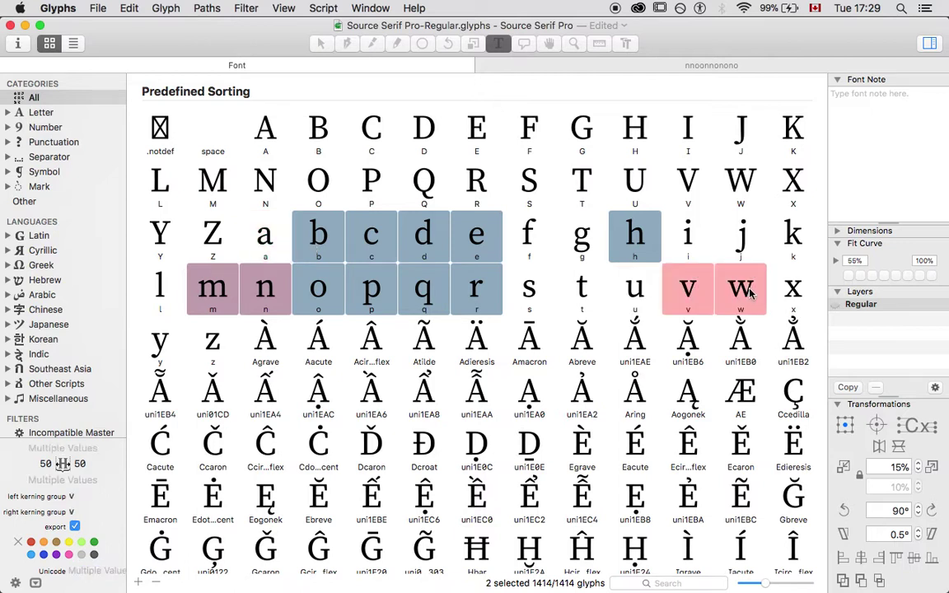
{"action": "left_click", "coordinate": [51, 464]}
{"action": "type", "text": "0"}
{"action": "key", "text": "Tab"}
{"action": "type", "text": "0"}
{"action": "key", "text": "Return"}
Set both the left and right sidebearings of the lowercase y to 0
{"action": "left_click", "coordinate": [142, 328]}
{"action": "left_click", "coordinate": [36, 464]}
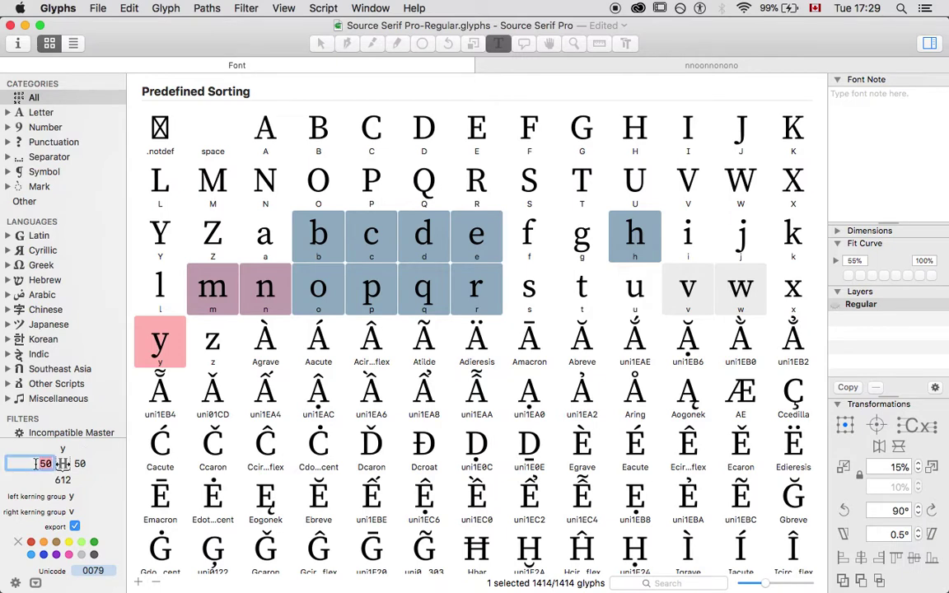
{"action": "type", "text": "0"}
{"action": "key", "text": "Tab"}
{"action": "type", "text": "0"}
{"action": "key", "text": "Tab"}
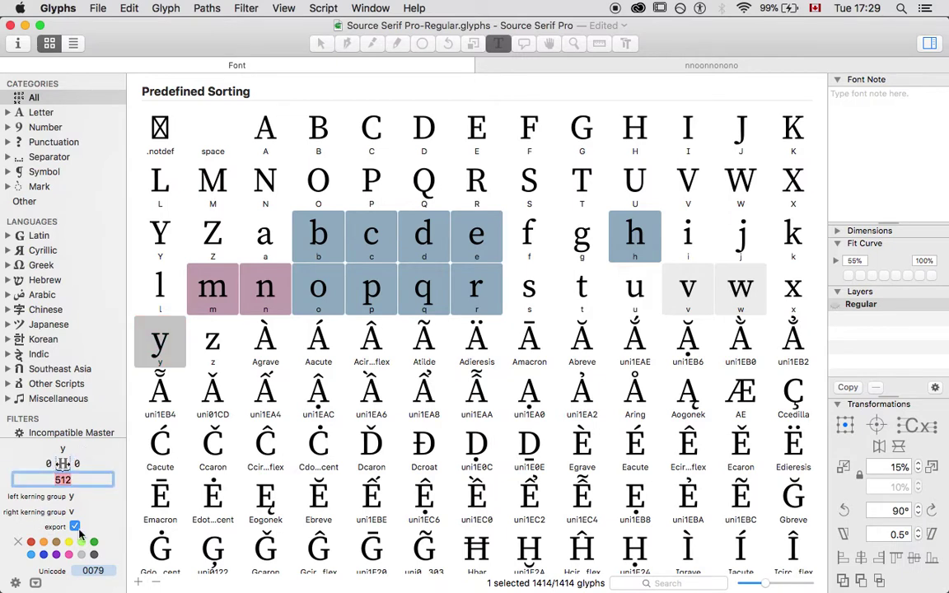
{"action": "key", "text": "Return"}
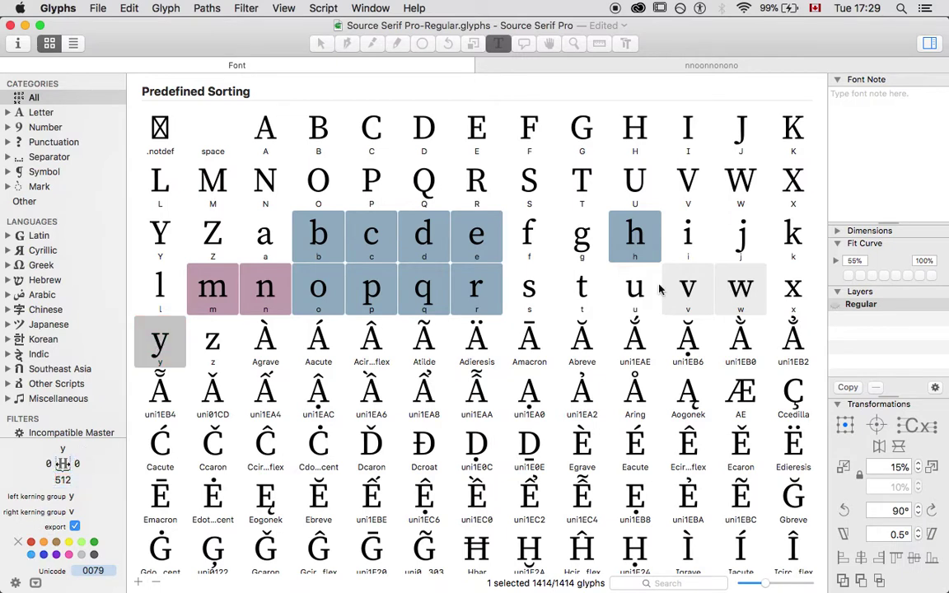
Mark the lowercase v, w and y with the light blue colour label and select the lowercase a
{"action": "left_click_drag", "start_coordinate": [747, 286], "coordinate": [747, 286]}
{"action": "left_click", "coordinate": [68, 555]}
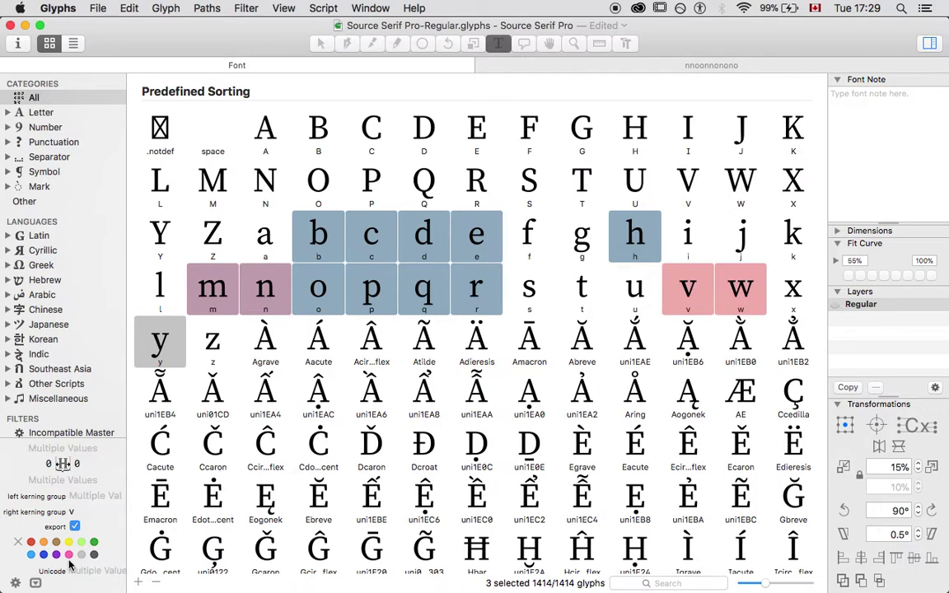
{"action": "left_click", "coordinate": [30, 555]}
{"action": "left_click", "coordinate": [264, 235]}
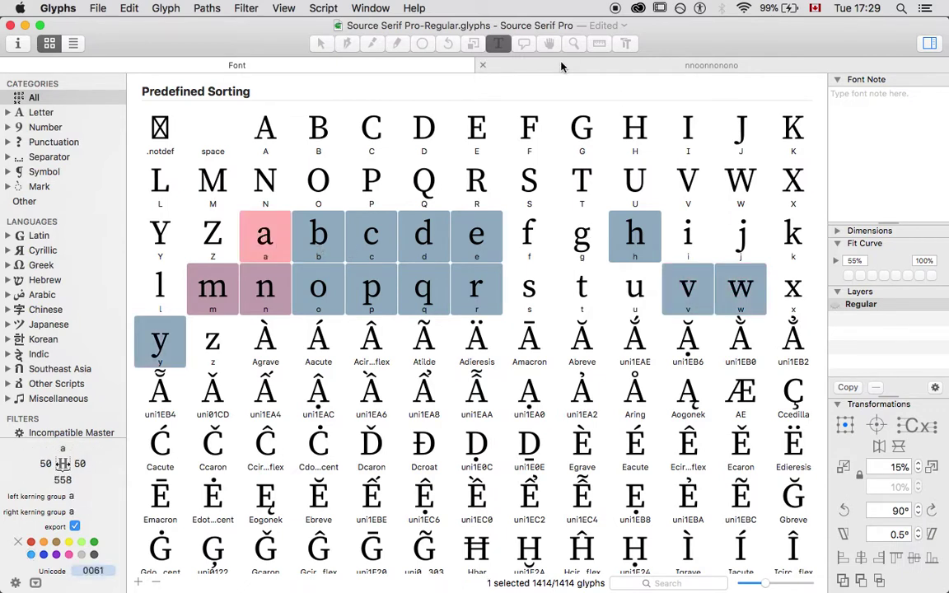
Return to the spacing test text and append "ini oio" after "ono" on the second line
{"action": "left_click", "coordinate": [506, 64]}
{"action": "left_click", "coordinate": [471, 272]}
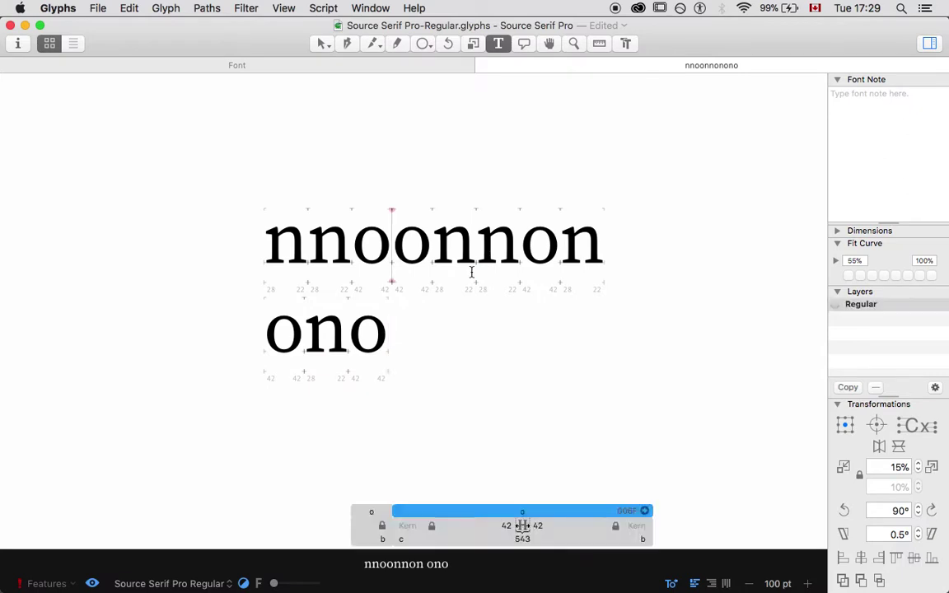
{"action": "key", "text": "Down"}
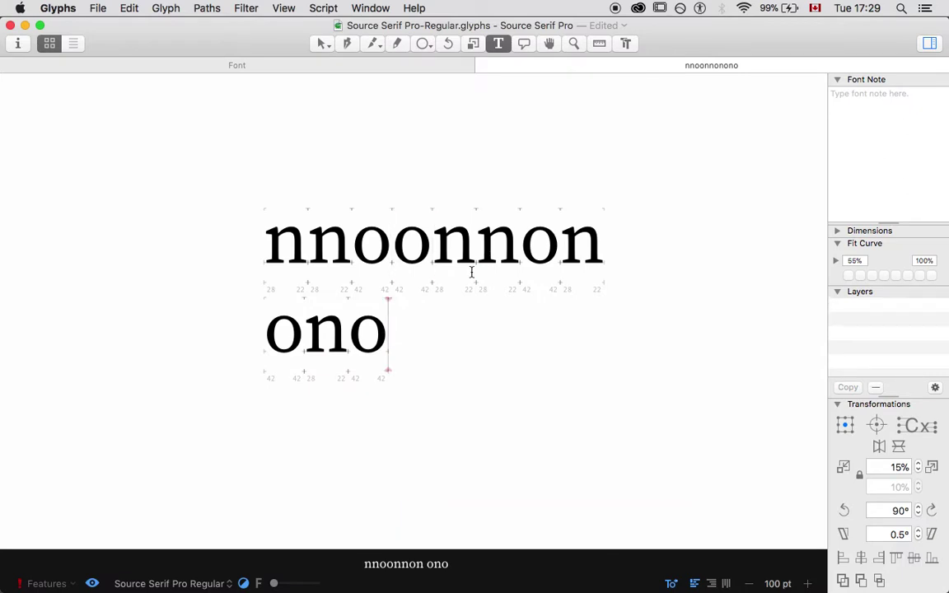
{"action": "type", "text": "n"}
{"action": "key", "text": "BackSpace"}
{"action": "type", "text": "in"}
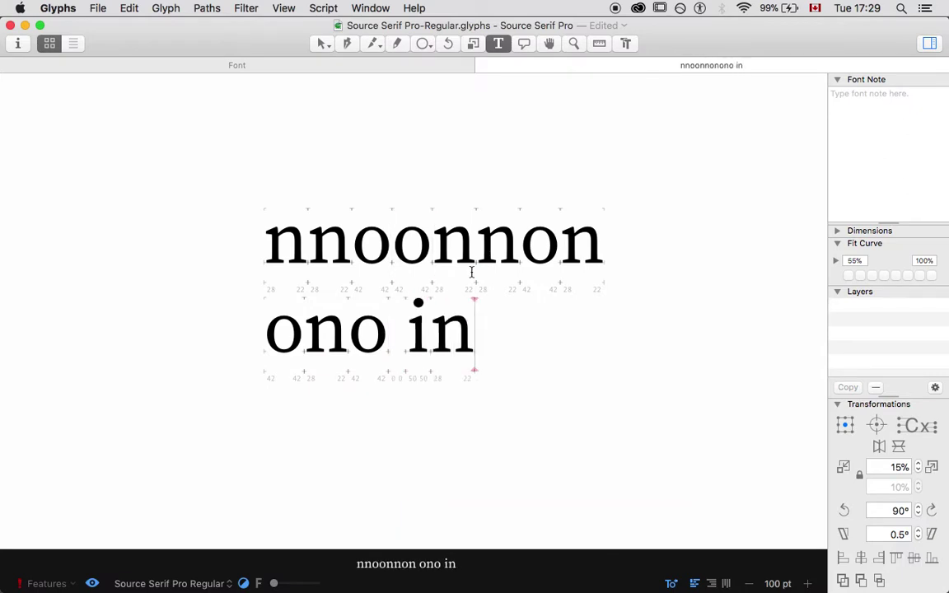
{"action": "type", "text": "i oio"}
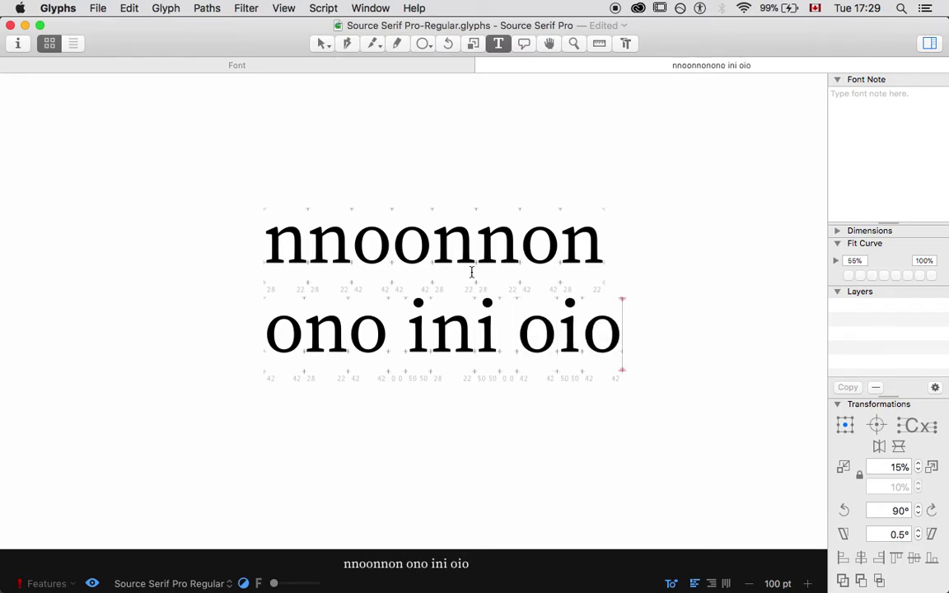
Add a third line reading "nniinnin" to the spacing test text
{"action": "key", "text": "Return"}
{"action": "type", "text": "nniinnnin"}
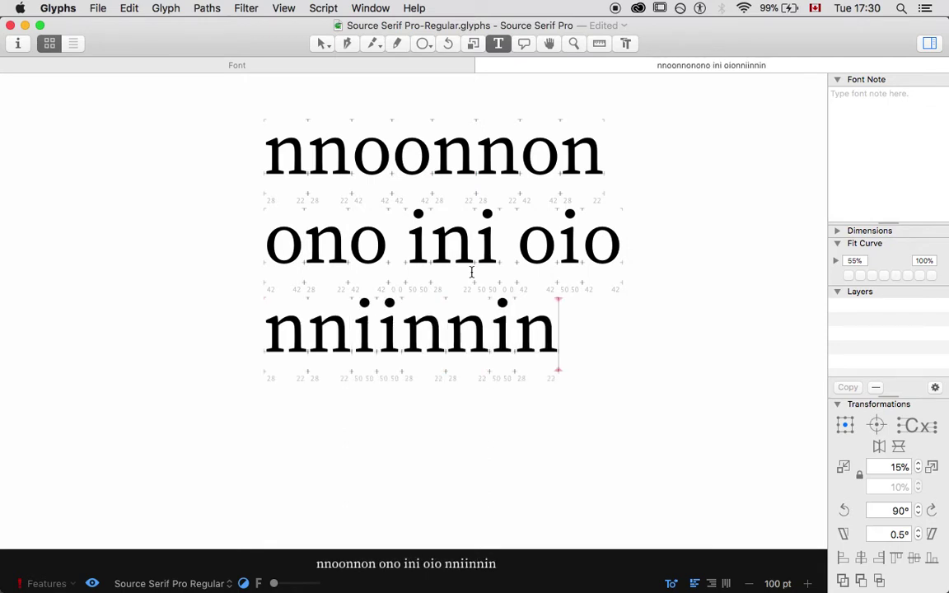
{"action": "key", "text": "super+plus"}
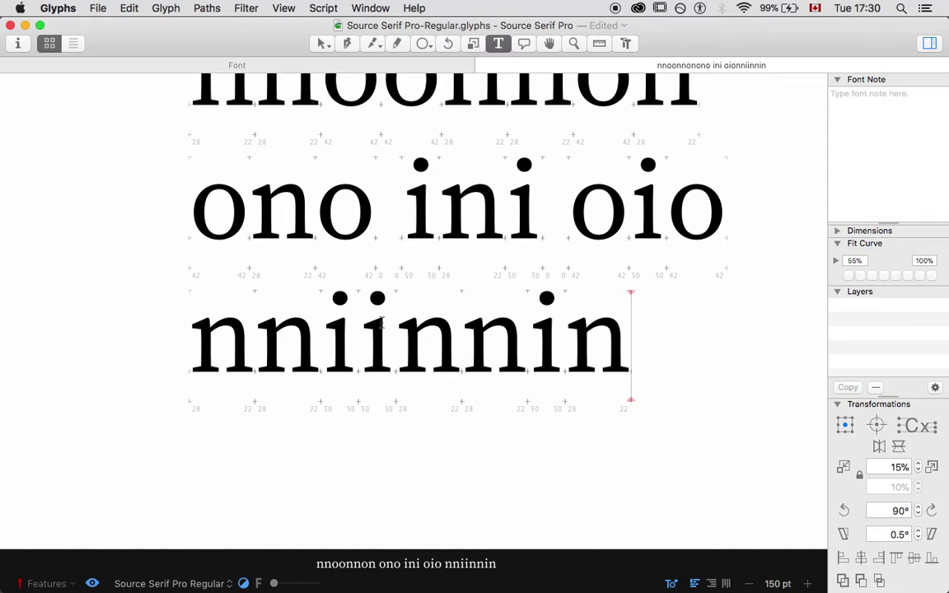
{"action": "scroll", "coordinate": [509, 337], "scroll_direction": "up", "scroll_amount": 1}
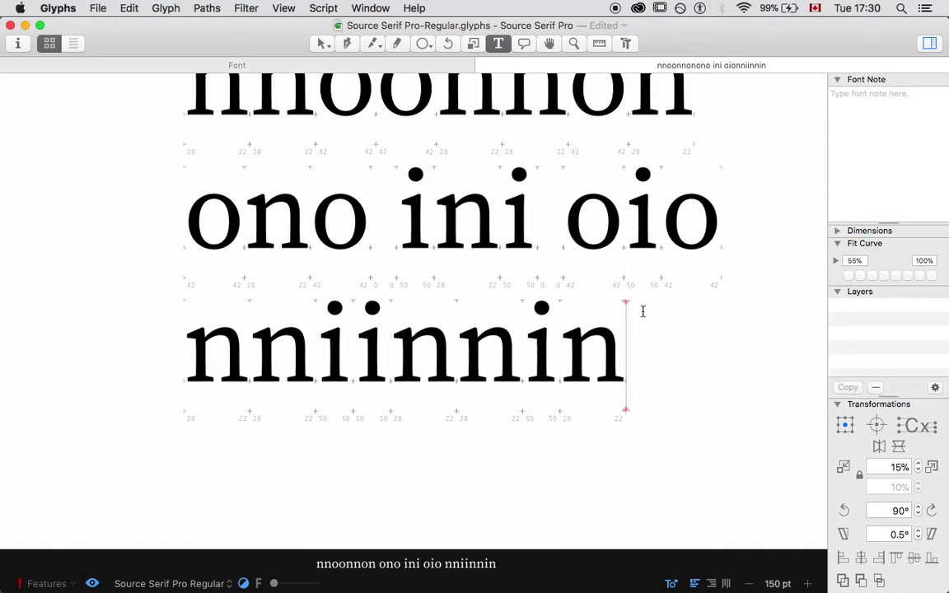
Add a fourth line reading "iiooiioii" to the spacing test text
{"action": "key", "text": "Return"}
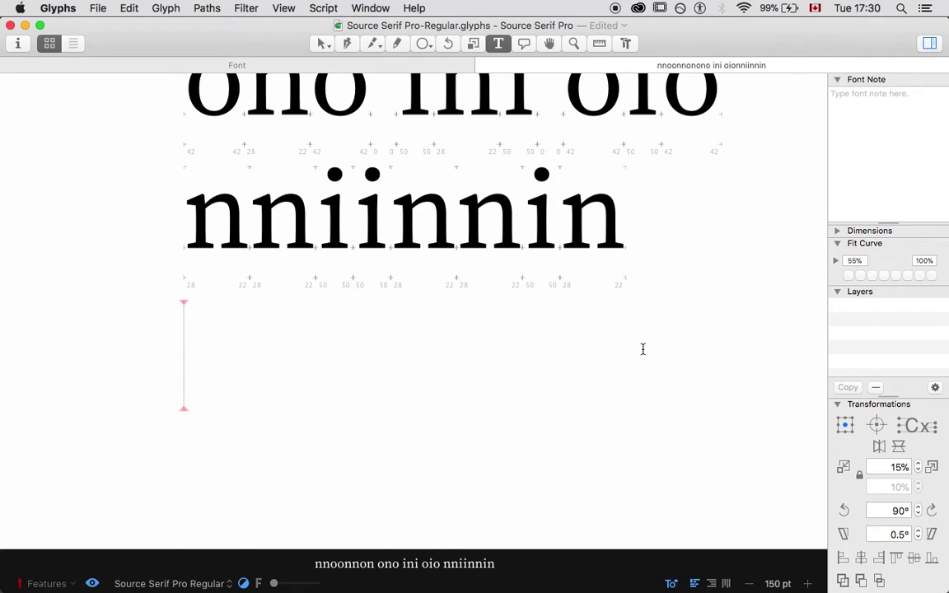
{"action": "type", "text": "ooii"}
{"action": "key", "text": "BackSpace"}
{"action": "key", "text": "BackSpace"}
{"action": "key", "text": "BackSpace"}
{"action": "key", "text": "BackSpace"}
{"action": "type", "text": "iiooiioi"}
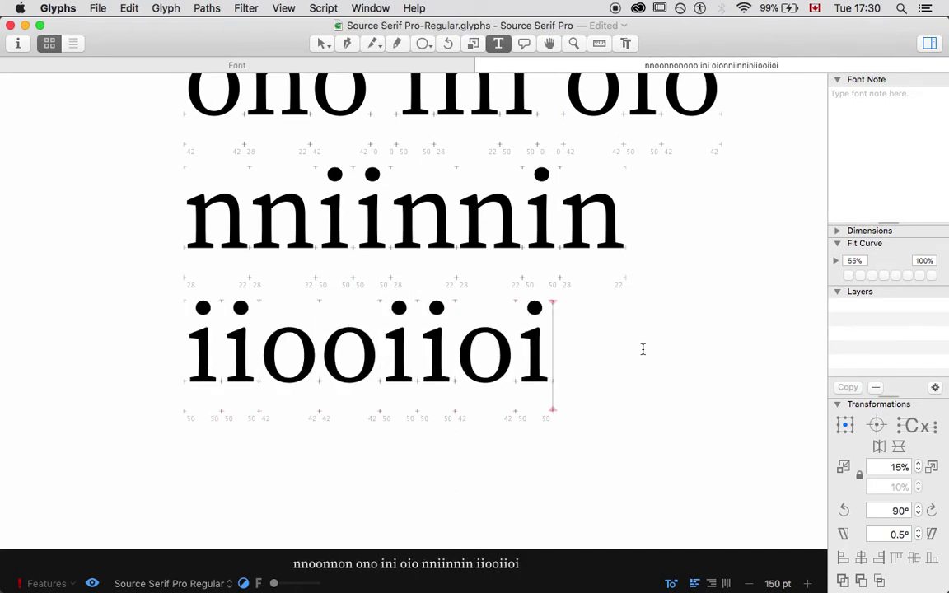
{"action": "type", "text": "i"}
Link both the left and right sidebearings of the lowercase i on the third line to n
{"action": "key", "text": "super+minus"}
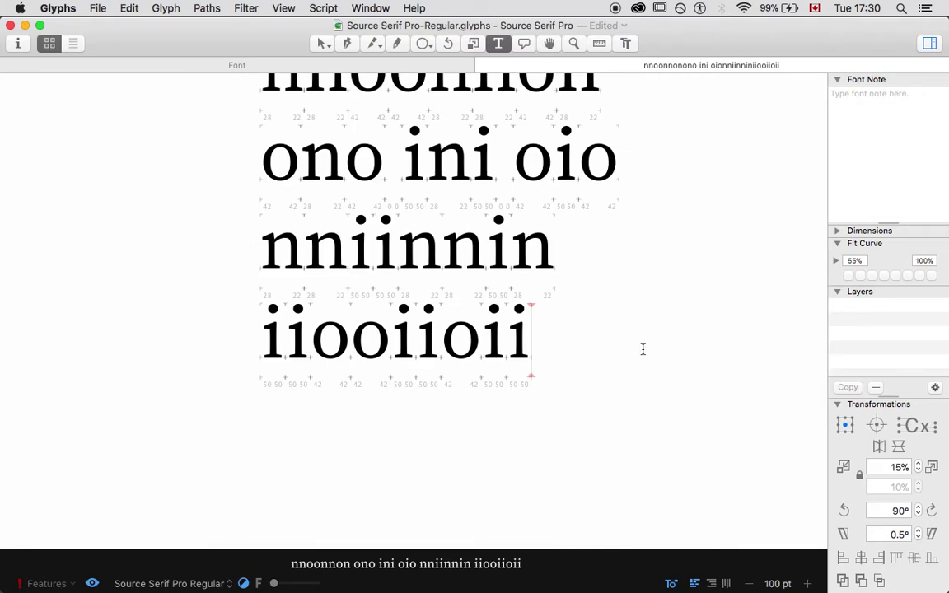
{"action": "scroll", "coordinate": [642, 349], "scroll_direction": "up", "scroll_amount": 3}
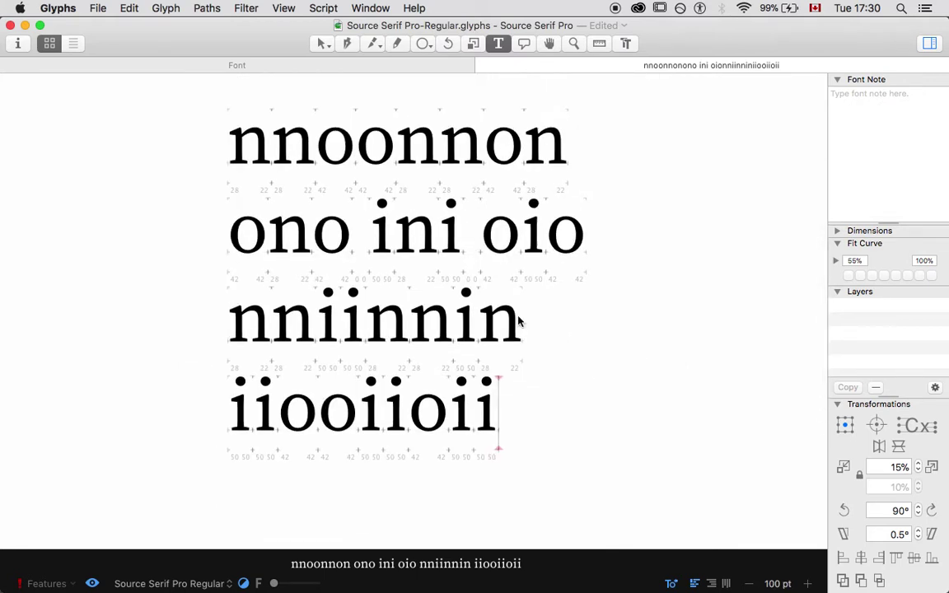
{"action": "key", "text": "super+plus"}
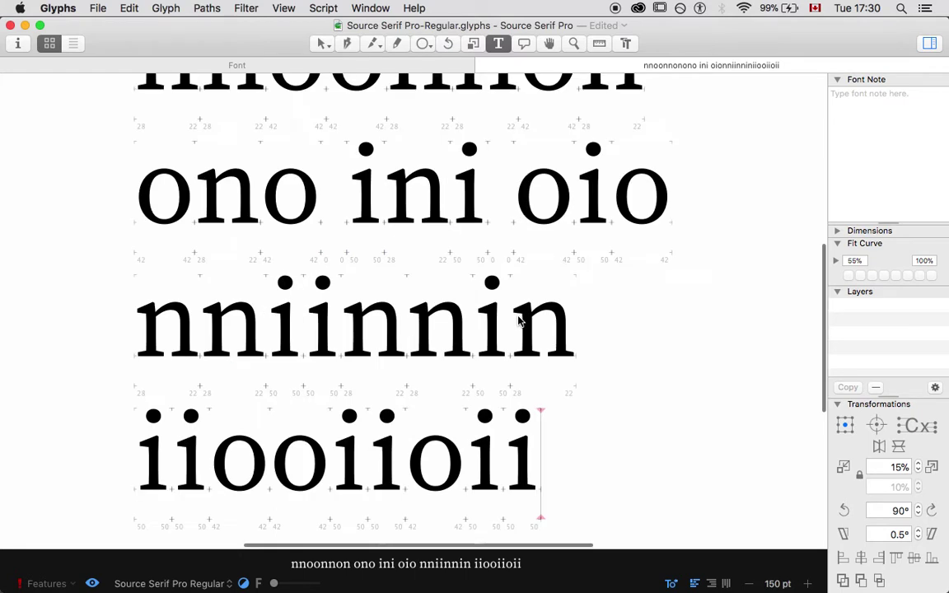
{"action": "left_click", "coordinate": [256, 309]}
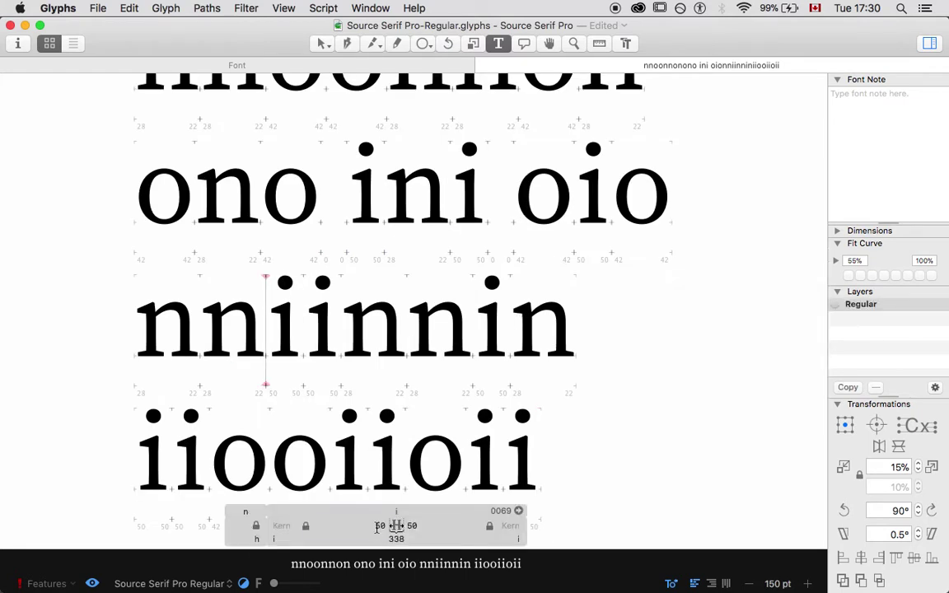
{"action": "key", "text": "Tab"}
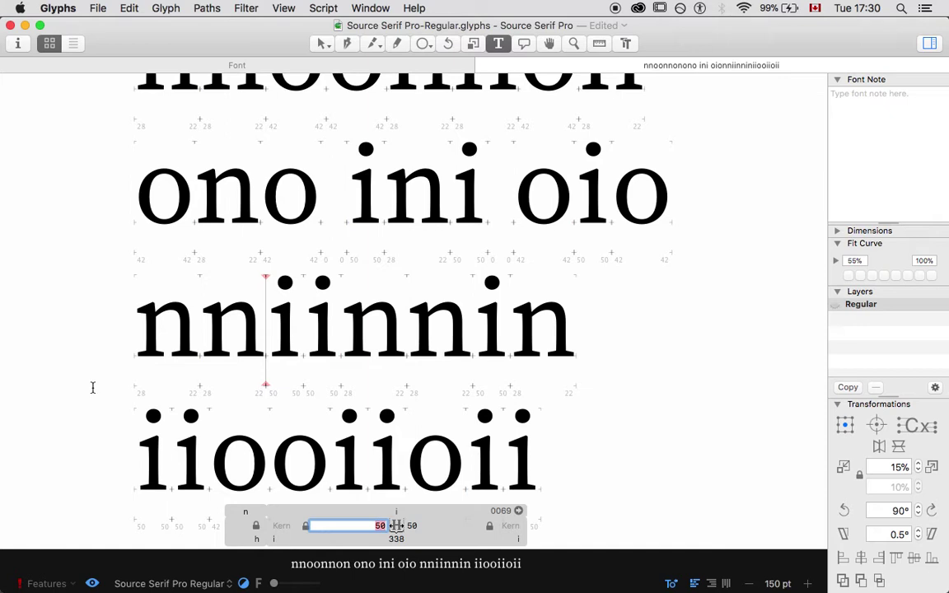
{"action": "type", "text": "n"}
{"action": "key", "text": "Tab"}
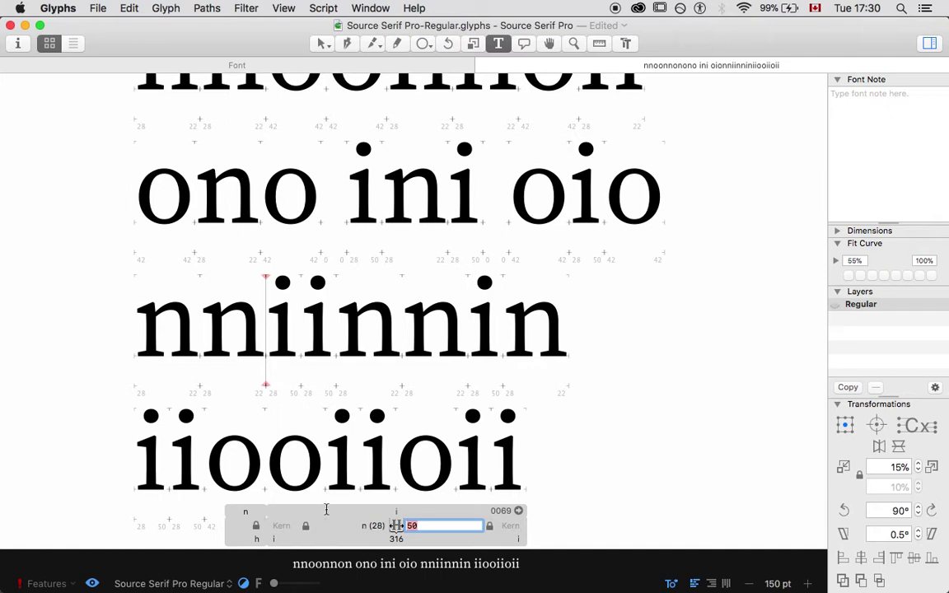
{"action": "type", "text": "=n"}
{"action": "key", "text": "Return"}
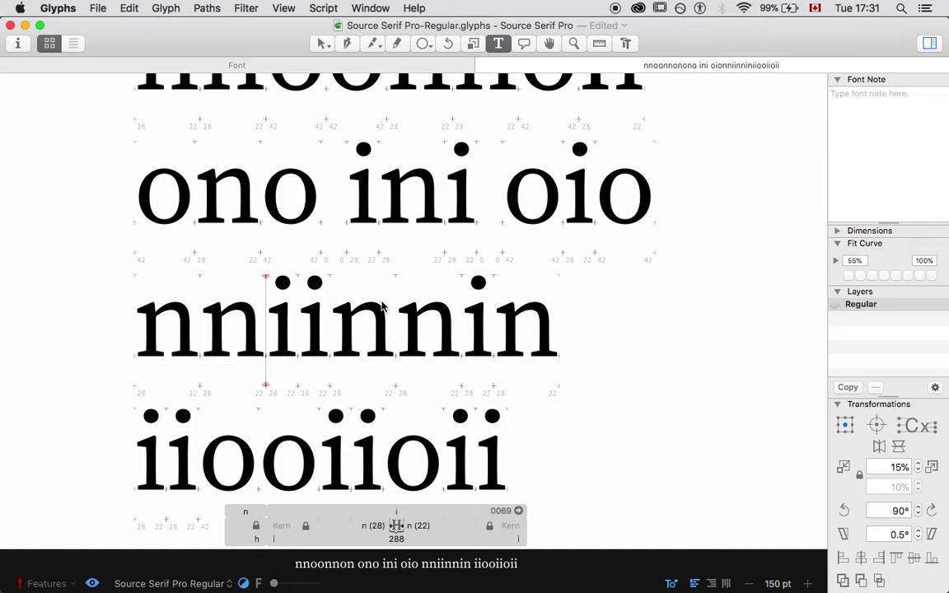
Open the i outline in "nniinnin" and examine its spacing against the neighbouring n's in a clean preview
{"action": "key", "text": "Escape"}
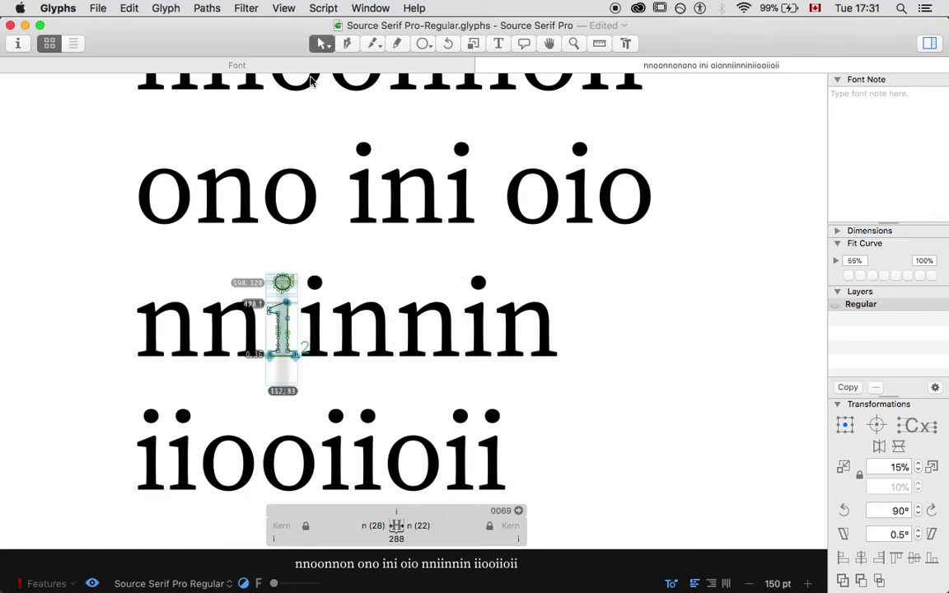
{"action": "key", "text": "super+plus"}
{"action": "scroll", "coordinate": [294, 196], "scroll_direction": "left", "scroll_amount": 5}
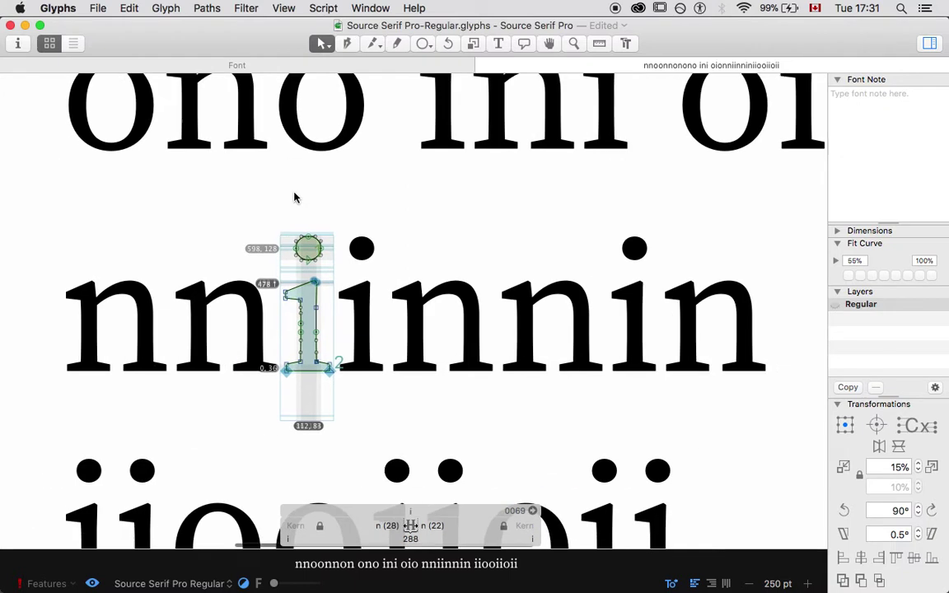
{"action": "key", "text": "space"}
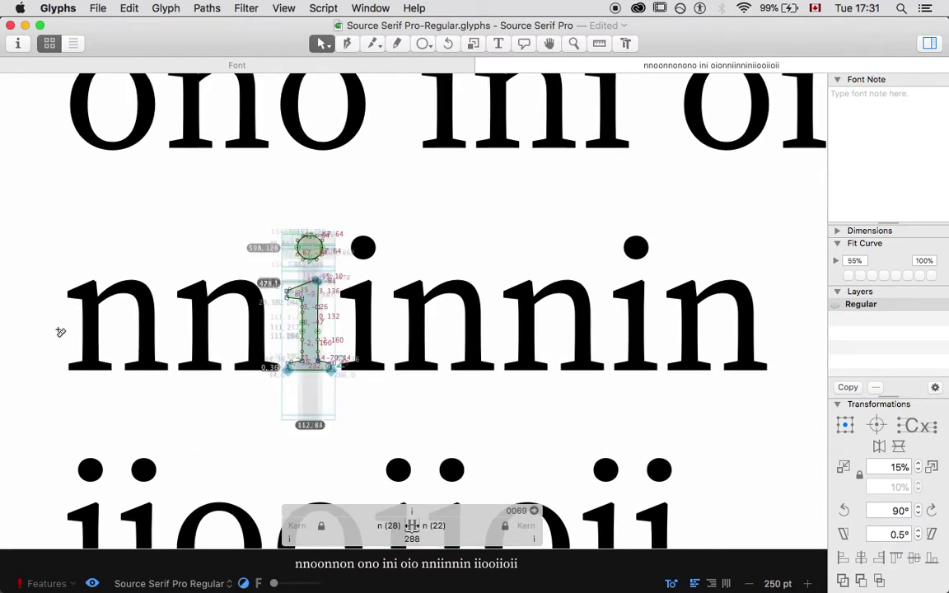
{"action": "key", "text": "ctrl+alt+super"}
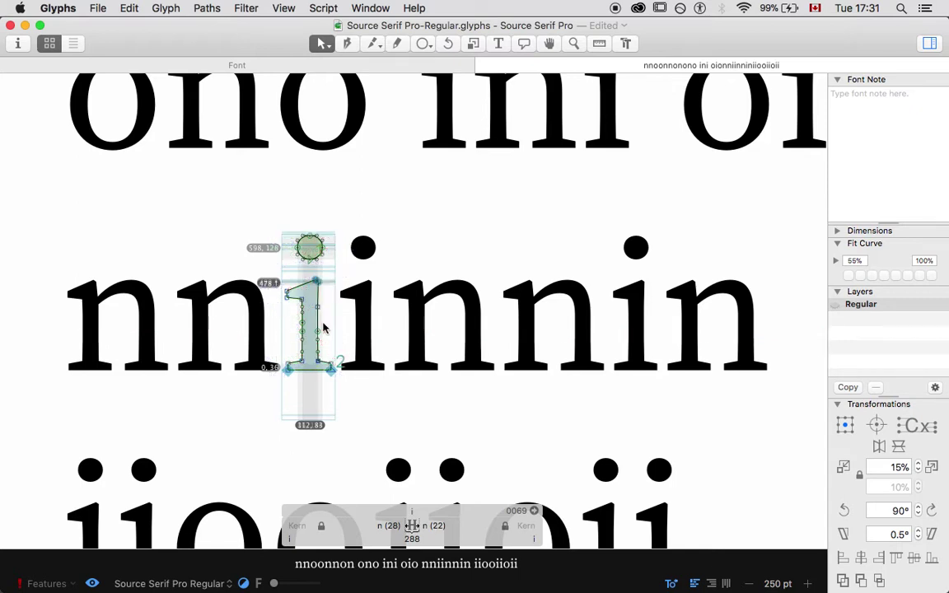
{"action": "scroll", "coordinate": [322, 328], "scroll_direction": "down", "scroll_amount": 5}
{"action": "scroll", "coordinate": [323, 328], "scroll_direction": "up", "scroll_amount": 3}
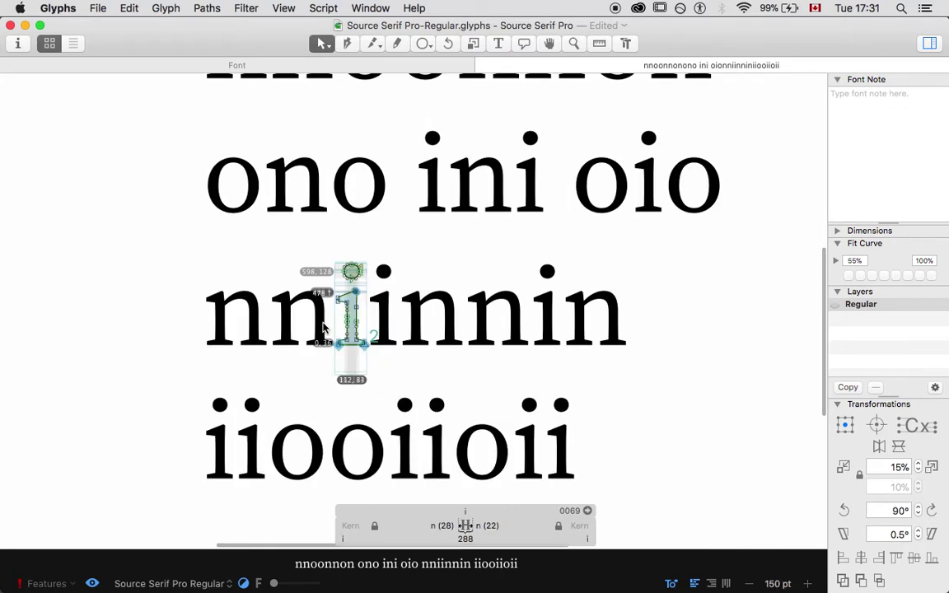
Replace the i's linked metrics with fixed sidebearings of 28 on the left and 26 on the right
{"action": "left_click", "coordinate": [442, 526]}
{"action": "key", "text": "super+plus"}
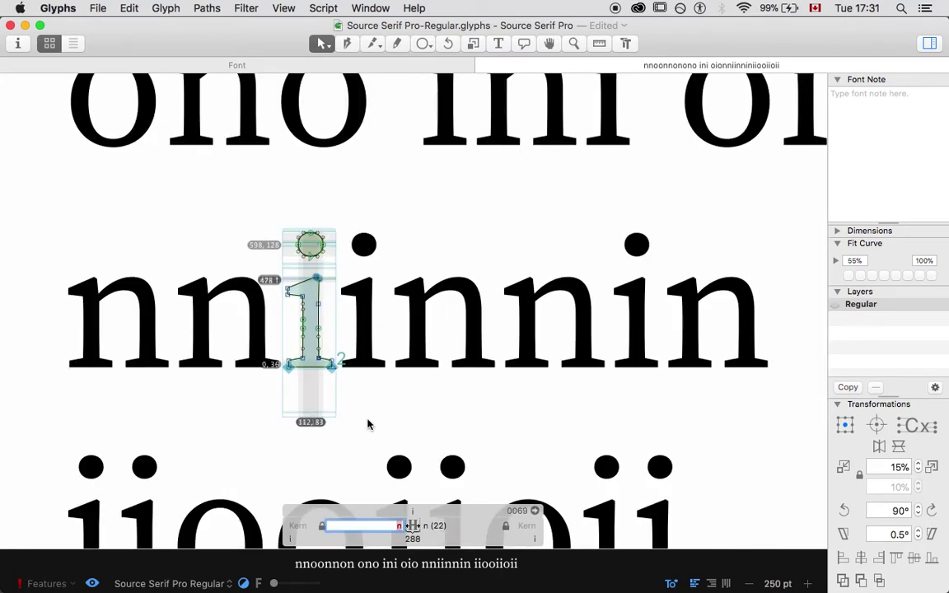
{"action": "key", "text": "Tab"}
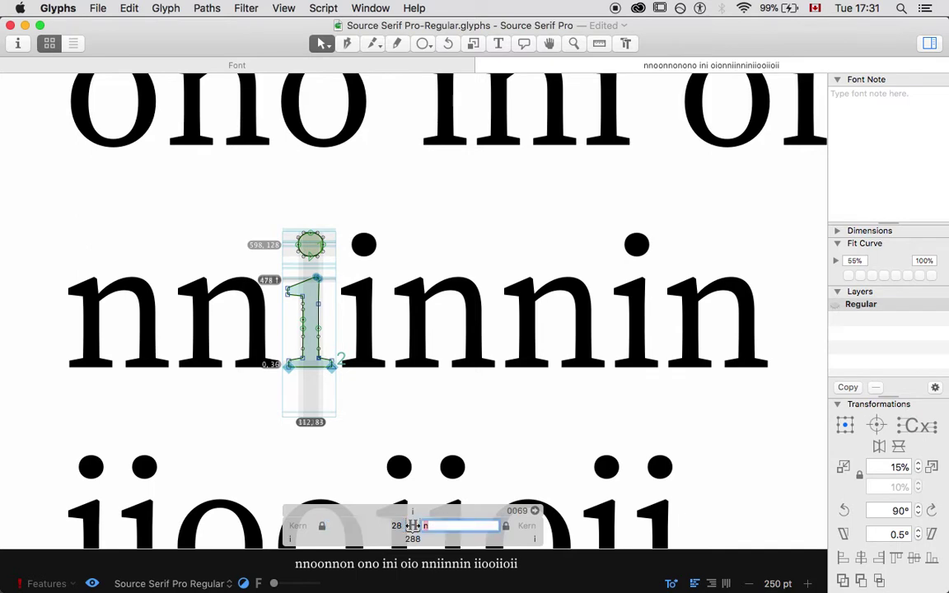
{"action": "double_click", "coordinate": [449, 334]}
{"action": "double_click", "coordinate": [346, 319]}
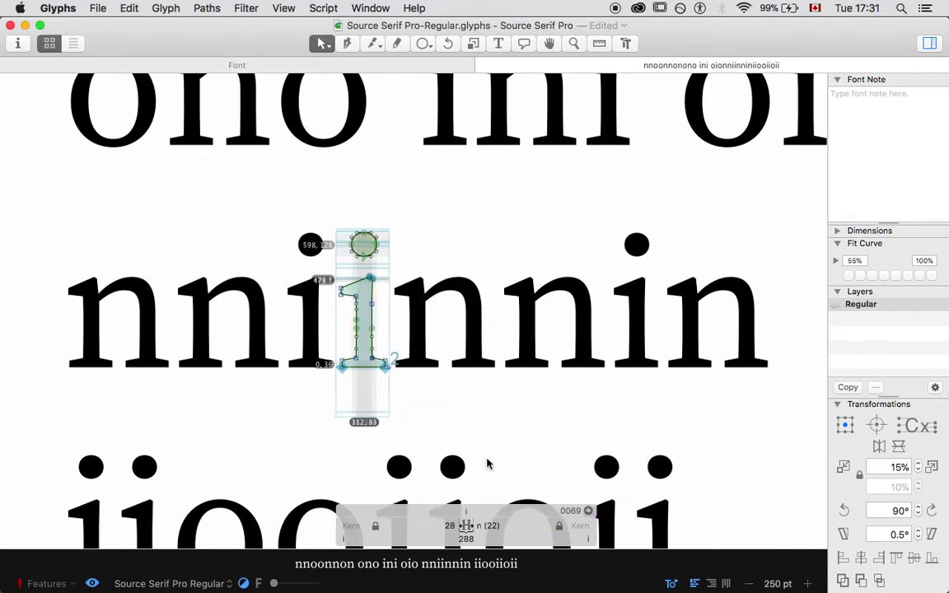
{"action": "left_click", "coordinate": [498, 525]}
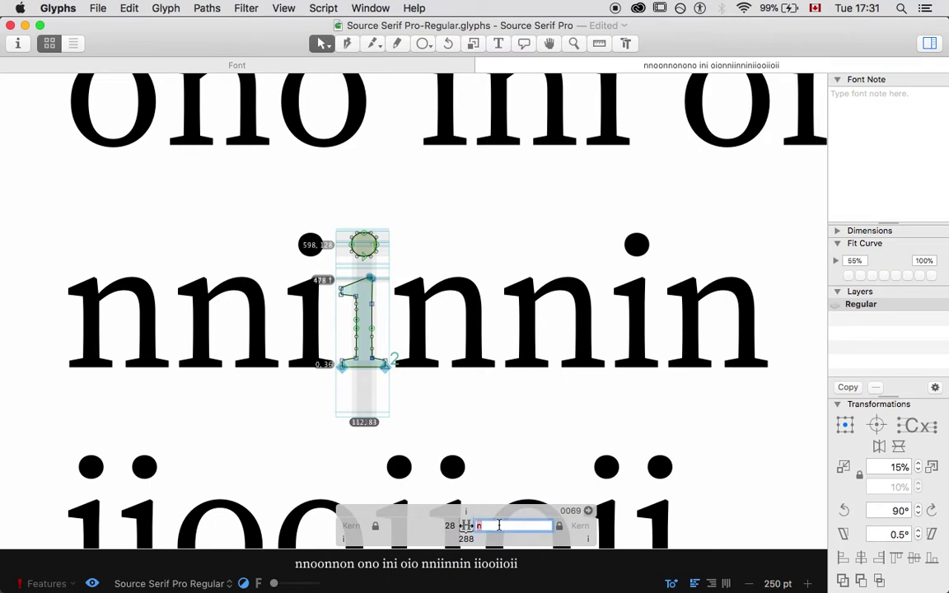
{"action": "type", "text": "26"}
{"action": "key", "text": "Return"}
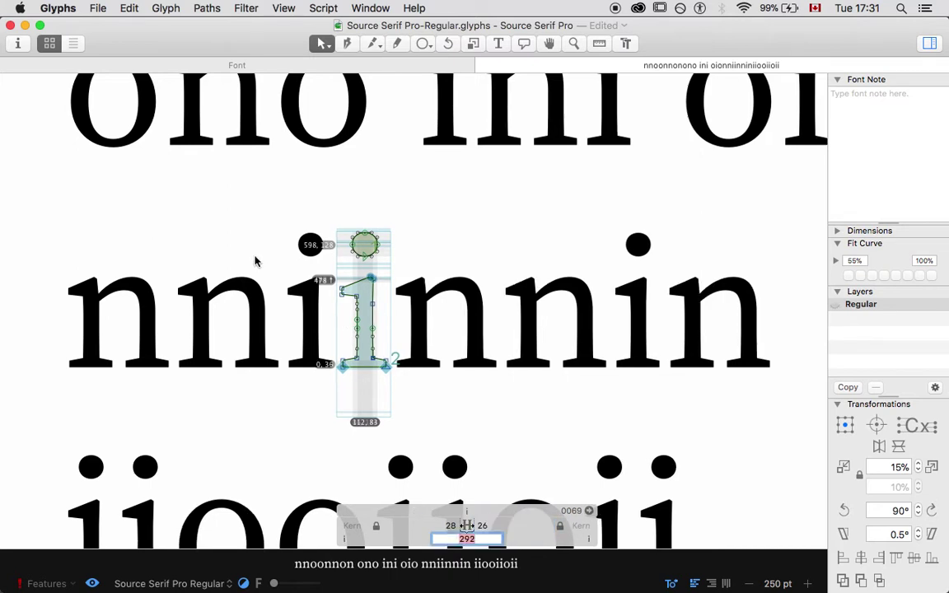
Preview the test lines at a smaller size and set both sidebearings of the i to 22
{"action": "key", "text": "super+minus"}
{"action": "key", "text": "space"}
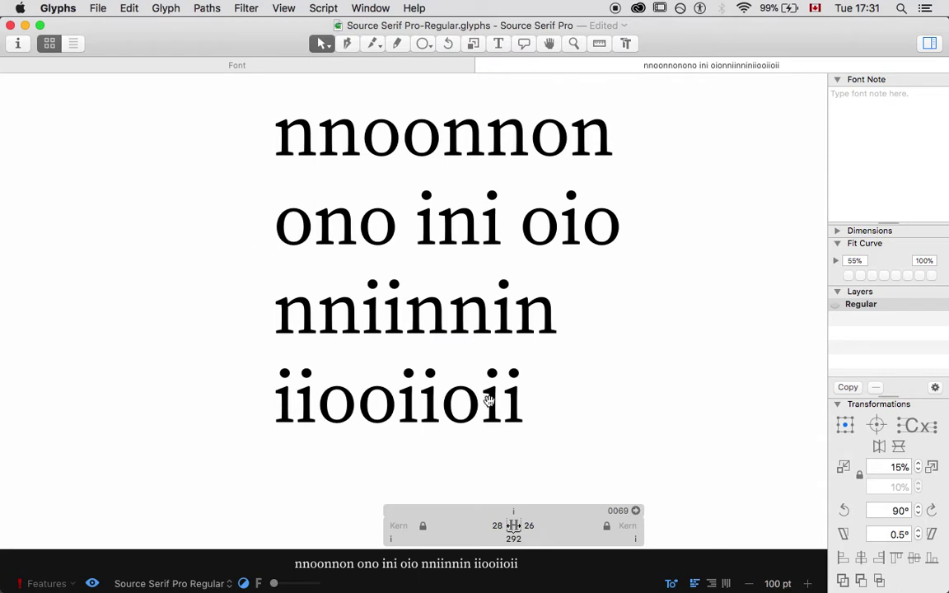
{"action": "left_click", "coordinate": [537, 524]}
{"action": "type", "text": "22"}
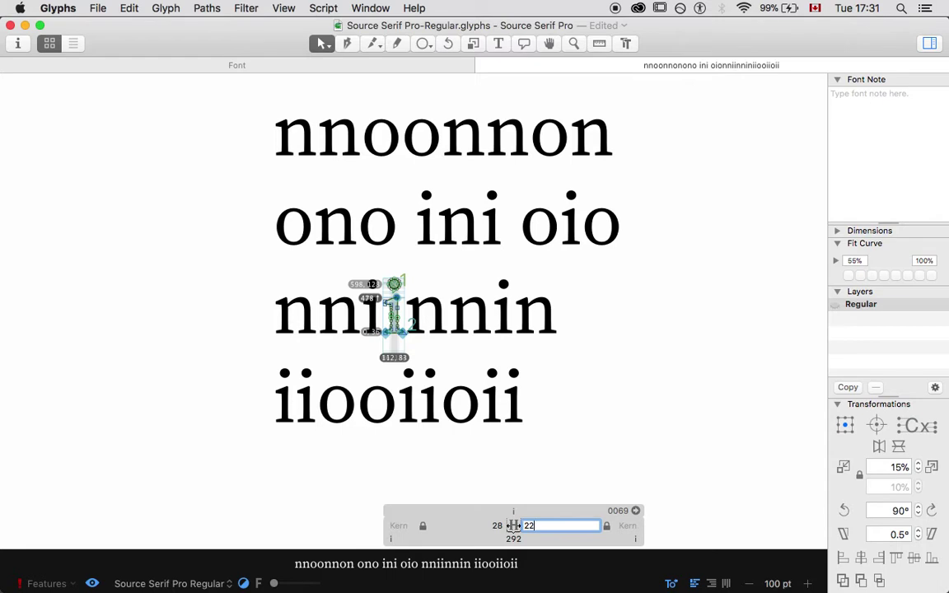
{"action": "key", "text": "Tab"}
{"action": "type", "text": "22"}
{"action": "key", "text": "Tab"}
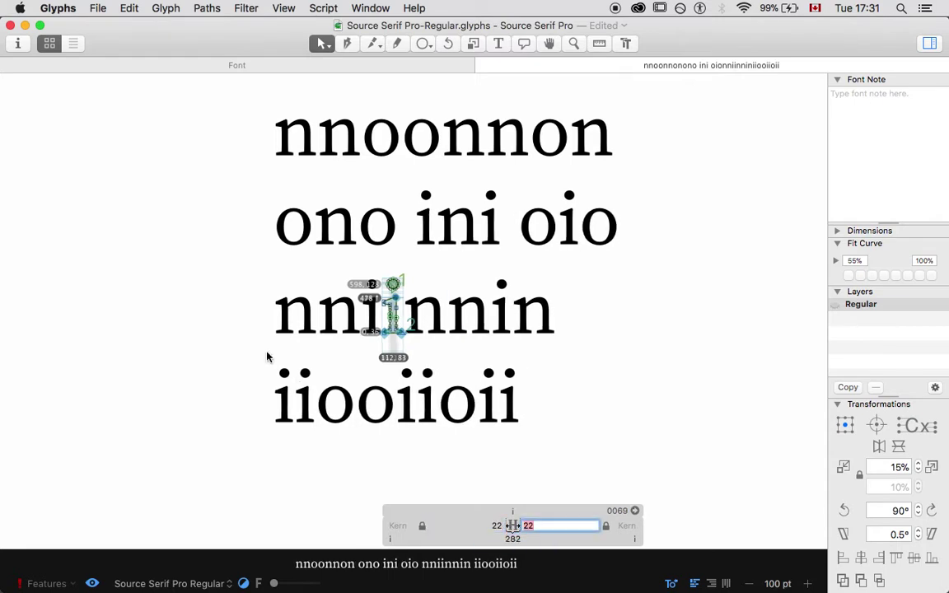
{"action": "key", "text": "Escape"}
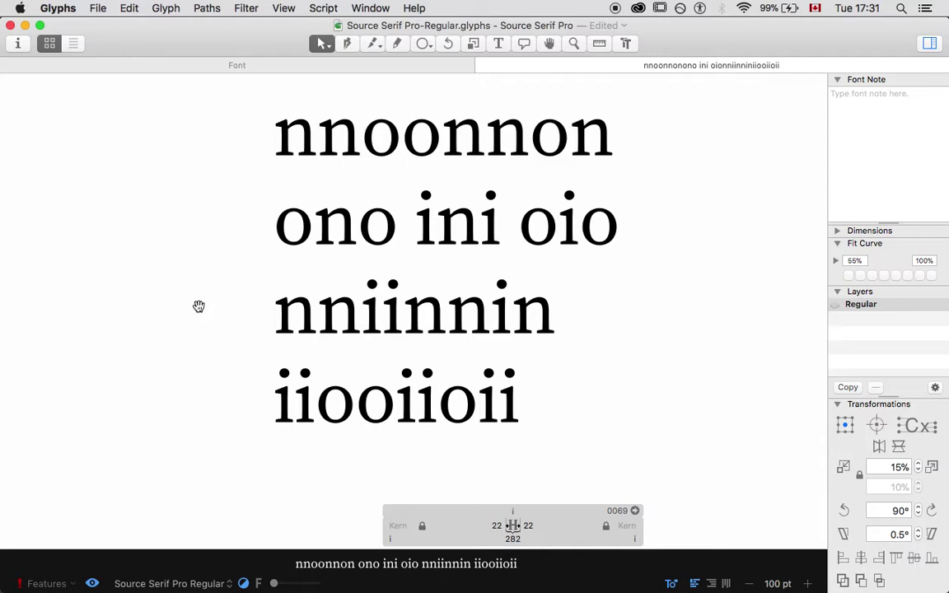
Set the left sidebearing of the i to 24 and preview the test lines
{"action": "left_click", "coordinate": [496, 525]}
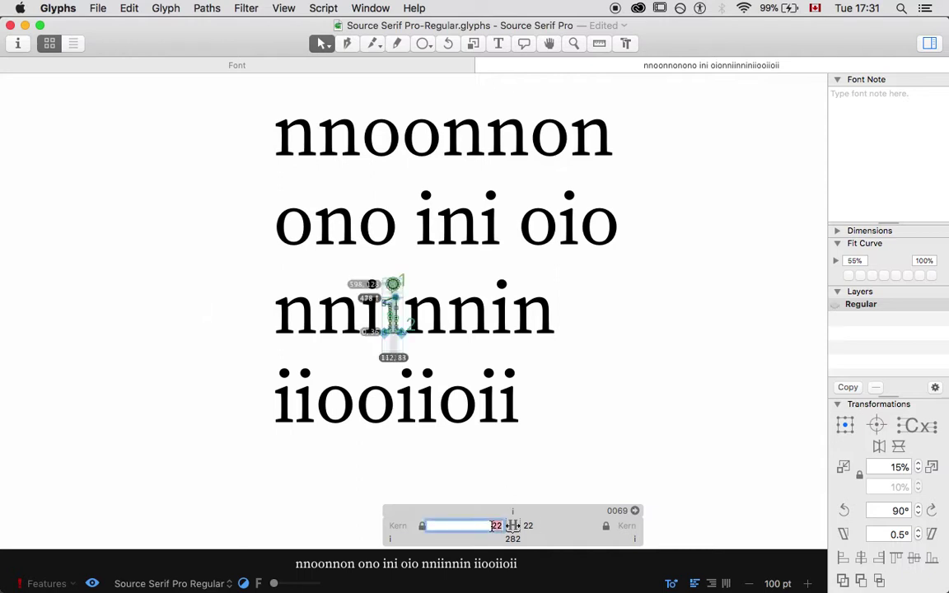
{"action": "type", "text": "24"}
{"action": "key", "text": "Return"}
{"action": "key", "text": "Escape"}
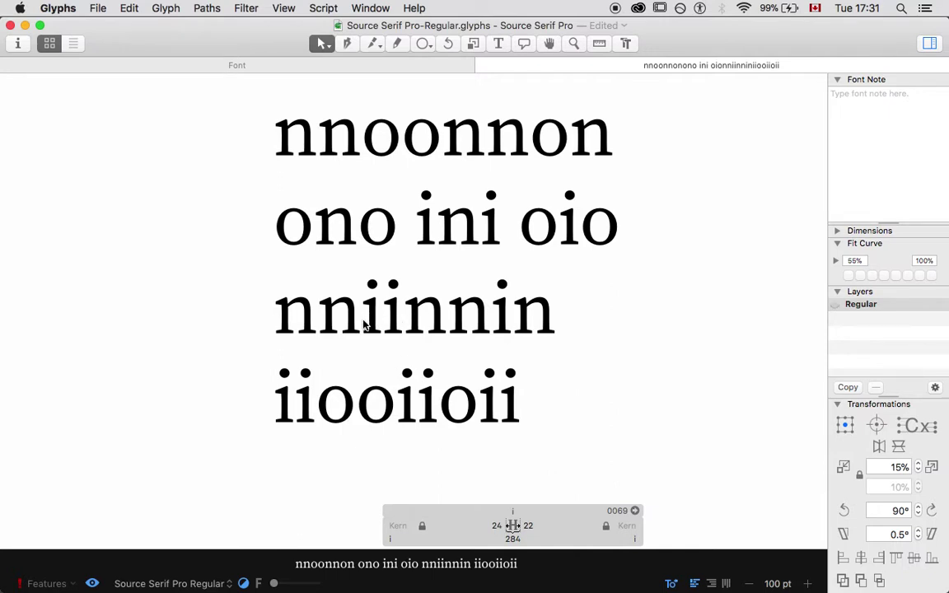
Reopen the i outline and set its left sidebearing to 22
{"action": "double_click", "coordinate": [388, 318]}
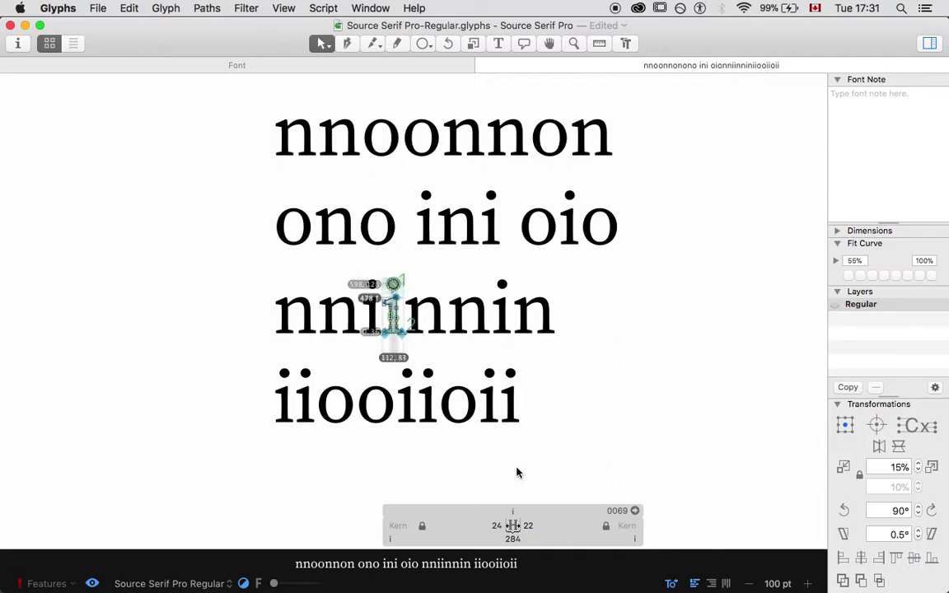
{"action": "left_click", "coordinate": [497, 525]}
{"action": "type", "text": "22"}
{"action": "key", "text": "Tab"}
{"action": "key", "text": "Return"}
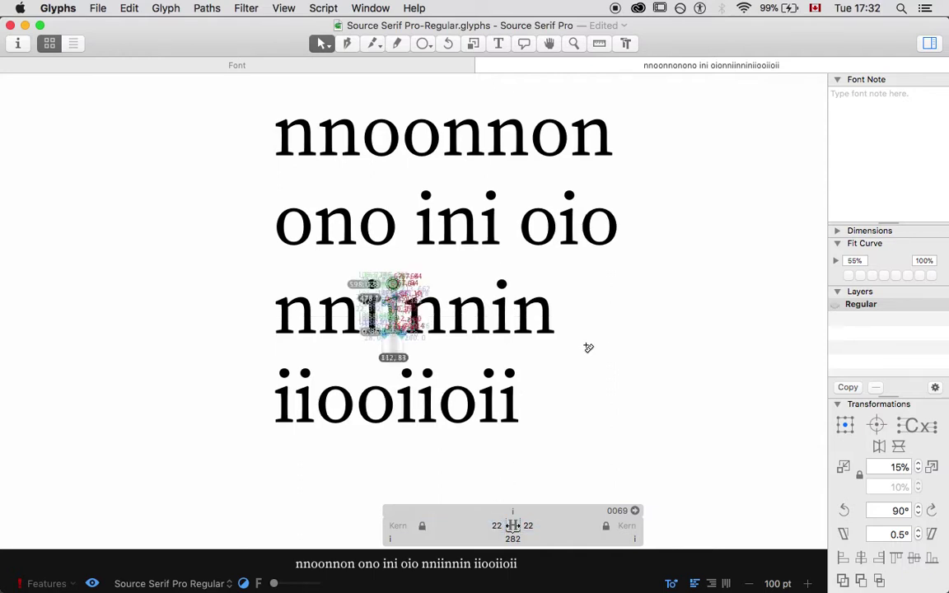
Measure the stem distances across "nniinnin" and set the right sidebearing of the i to 18
{"action": "key", "text": "super+plus"}
{"action": "key", "text": "super+plus"}
{"action": "scroll", "coordinate": [88, 304], "scroll_direction": "left", "scroll_amount": 1}
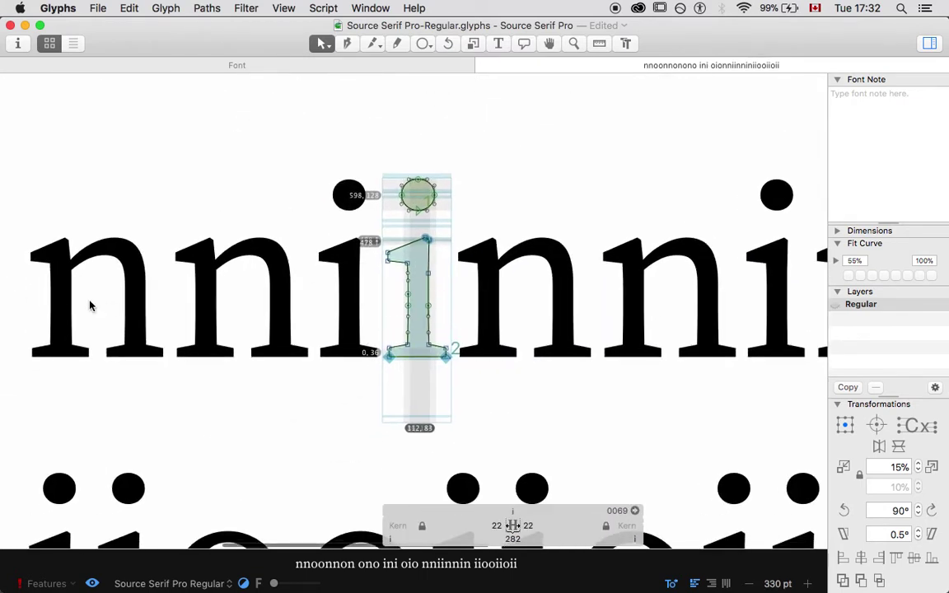
{"action": "key", "text": "ctrl+alt+super"}
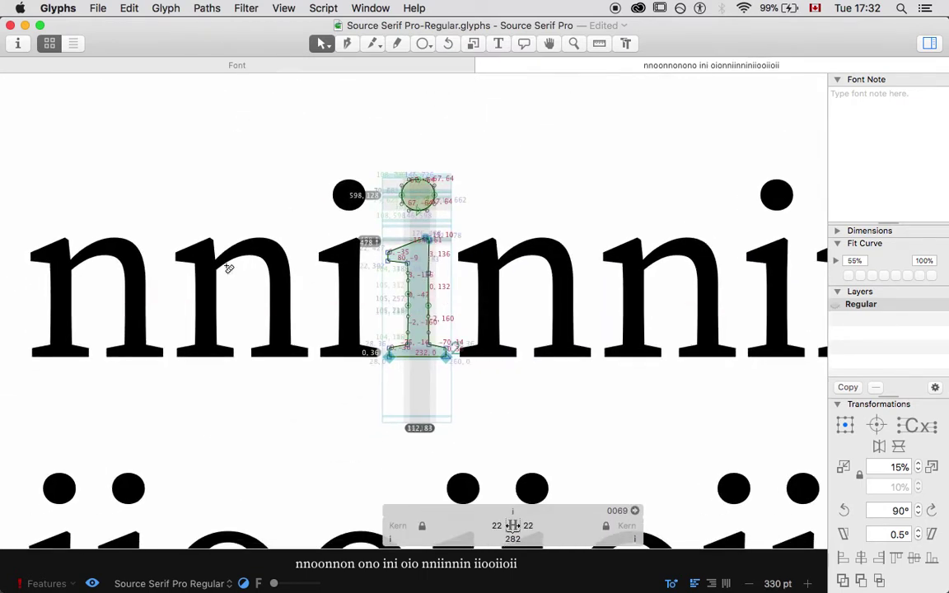
{"action": "key", "text": "ctrl+alt+super"}
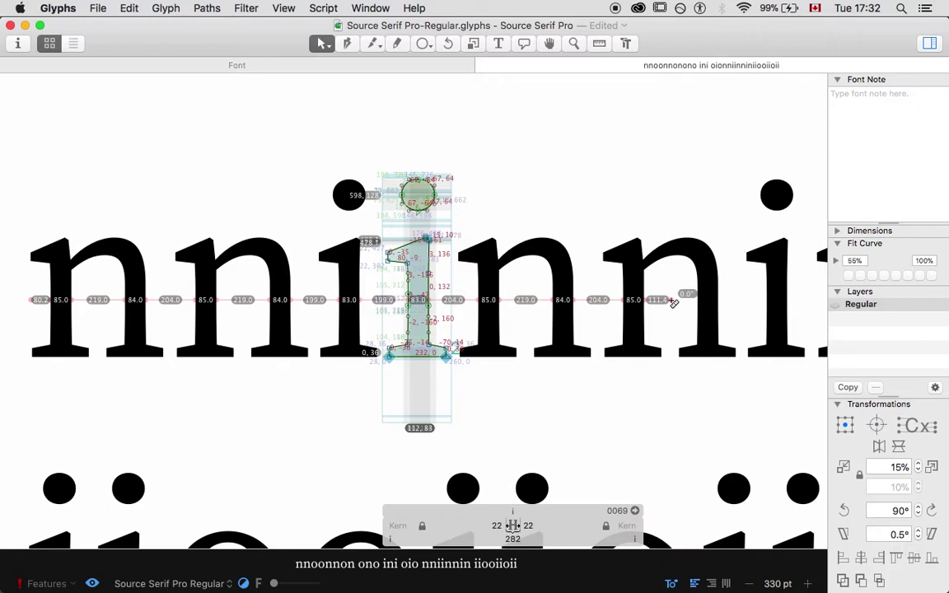
{"action": "left_click", "coordinate": [541, 526]}
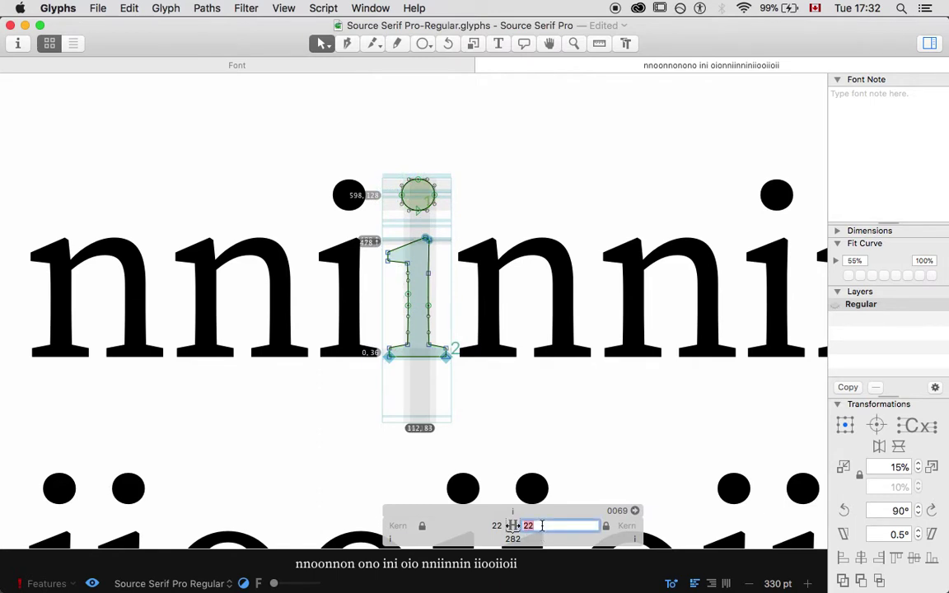
{"action": "type", "text": "18"}
{"action": "key", "text": "Return"}
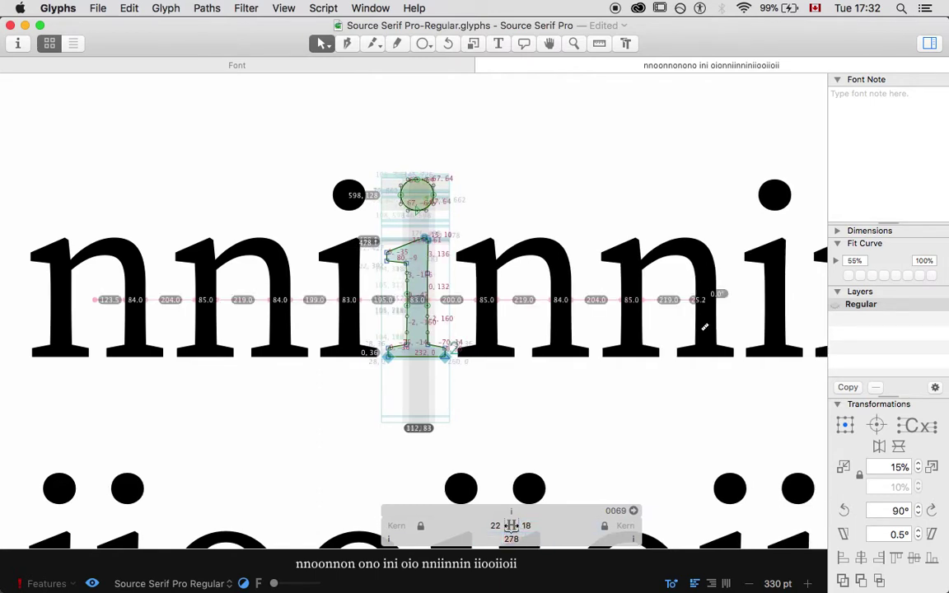
Set the right sidebearing of the i to 17 and preview the test lines
{"action": "left_click", "coordinate": [525, 526]}
{"action": "type", "text": "17"}
{"action": "key", "text": "Return"}
{"action": "scroll", "coordinate": [211, 364], "scroll_direction": "down", "scroll_amount": 5}
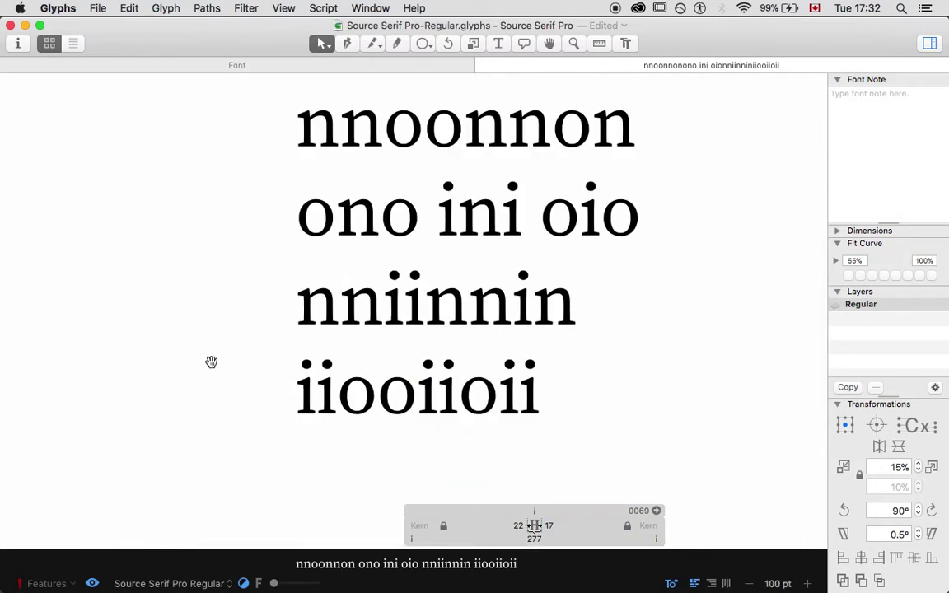
{"action": "scroll", "coordinate": [211, 363], "scroll_direction": "up", "scroll_amount": 3}
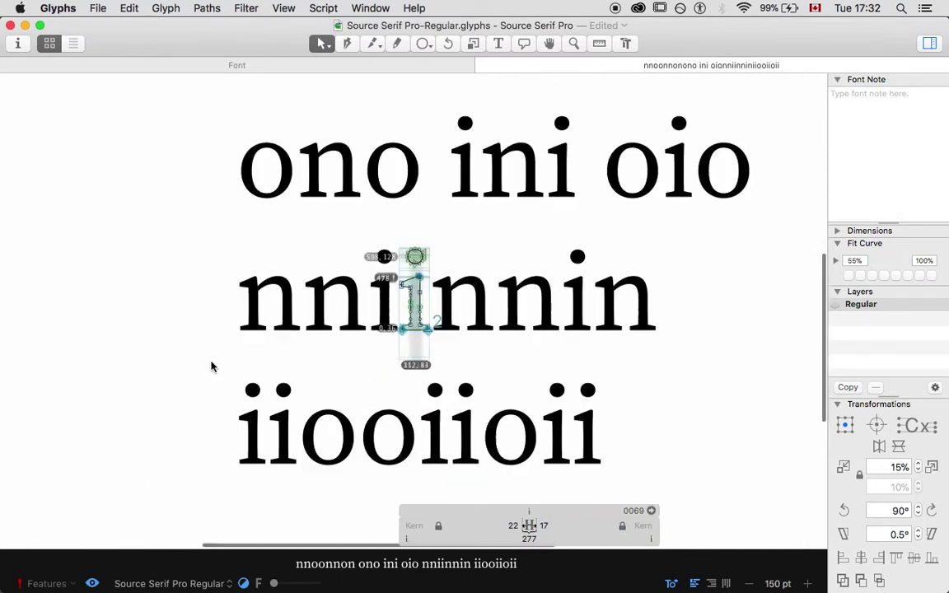
{"action": "scroll", "coordinate": [211, 366], "scroll_direction": "right", "scroll_amount": 2}
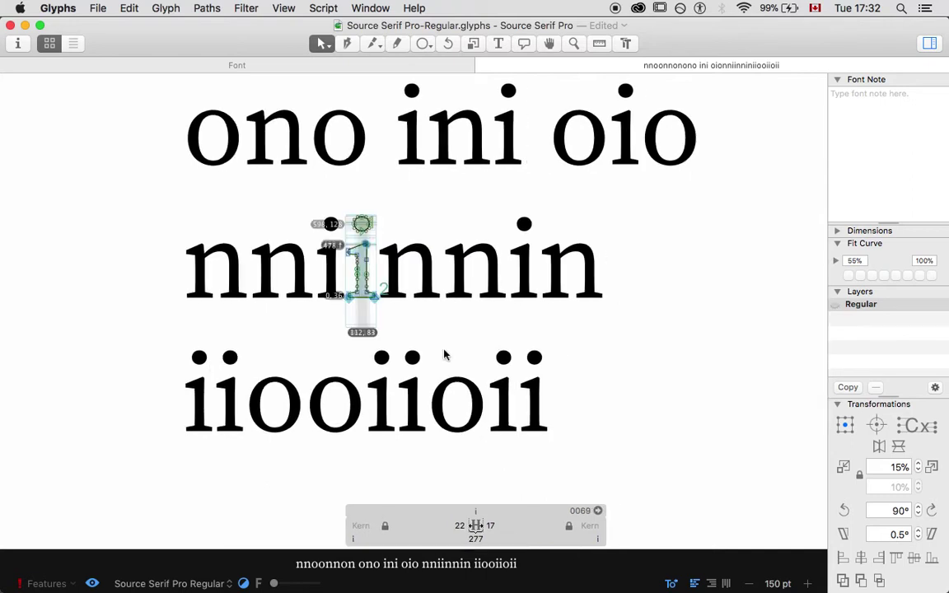
Add a fifth line reading "min" to the spacing test text
{"action": "key", "text": "t"}
{"action": "left_click", "coordinate": [602, 268]}
{"action": "key", "text": "Down"}
{"action": "key", "text": "Return"}
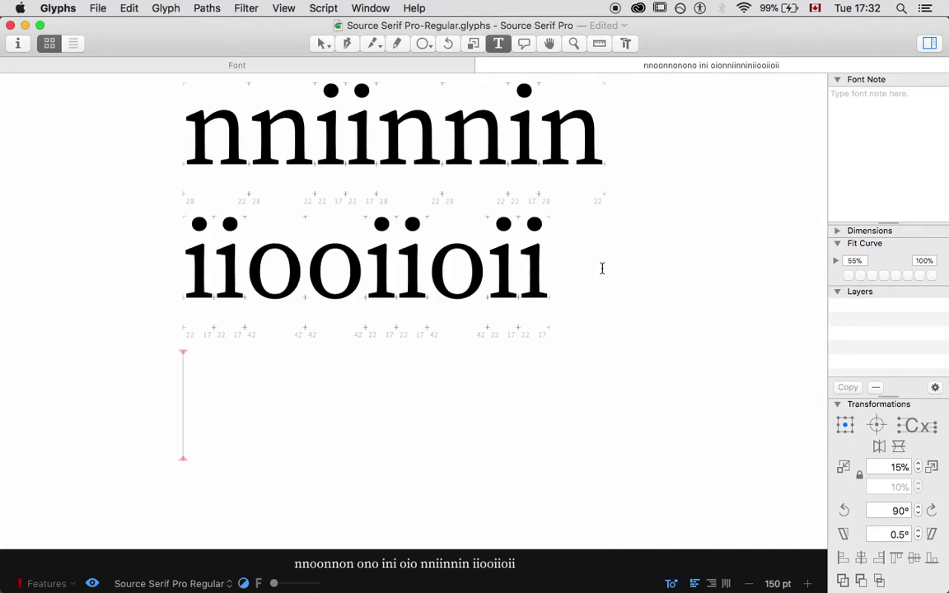
{"action": "type", "text": "min"}
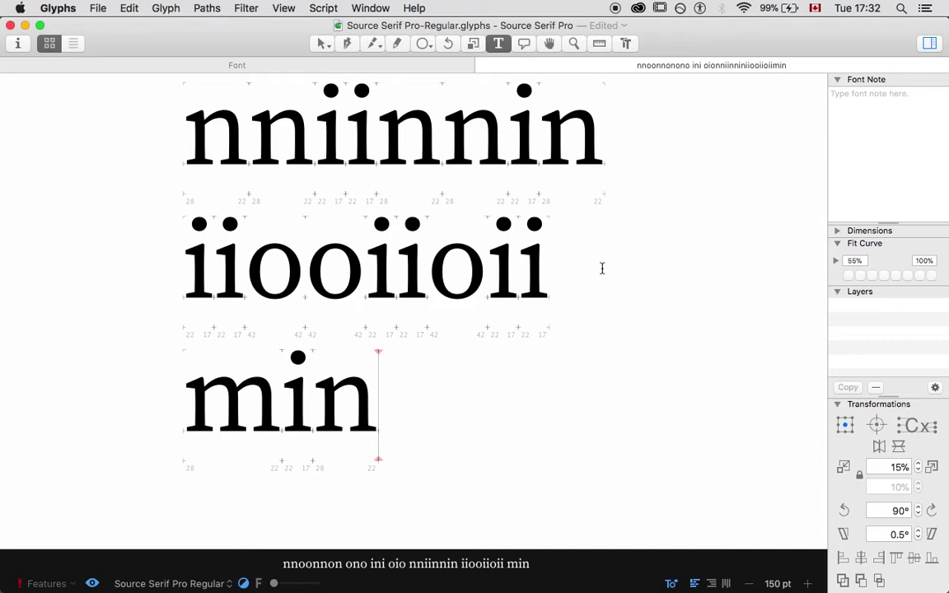
Replace "min" on the fifth test line with "onion" and preview the lines at smaller sizes
{"action": "key", "text": "BackSpace"}
{"action": "key", "text": "BackSpace"}
{"action": "key", "text": "BackSpace"}
{"action": "key", "text": "BackSpace"}
{"action": "key", "text": "Return"}
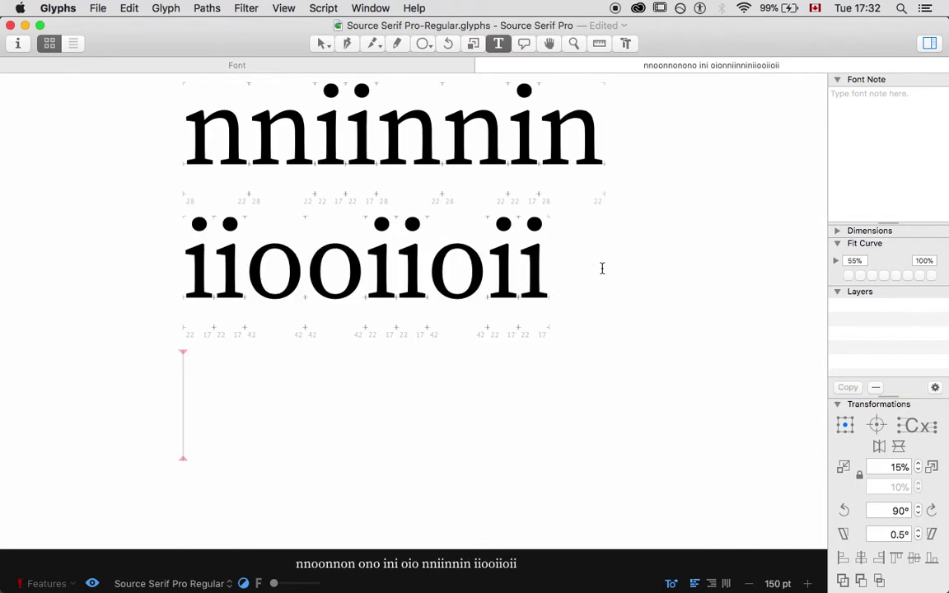
{"action": "type", "text": "onion"}
{"action": "key", "text": "super+minus"}
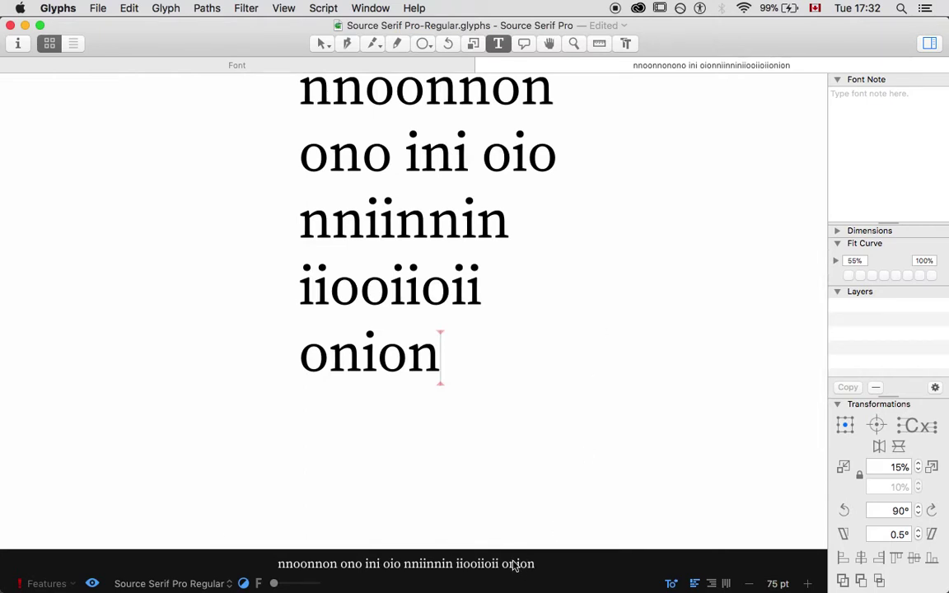
{"action": "key", "text": "super+minus"}
{"action": "key", "text": "super+plus"}
{"action": "key", "text": "super+plus"}
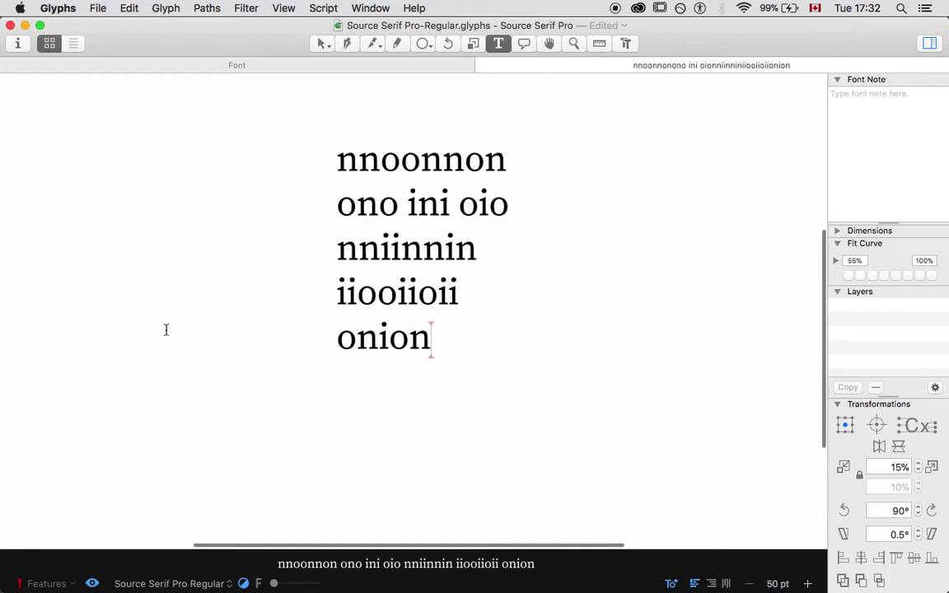
{"action": "scroll", "coordinate": [166, 334], "scroll_direction": "down", "scroll_amount": 3}
{"action": "scroll", "coordinate": [166, 335], "scroll_direction": "left", "scroll_amount": 2}
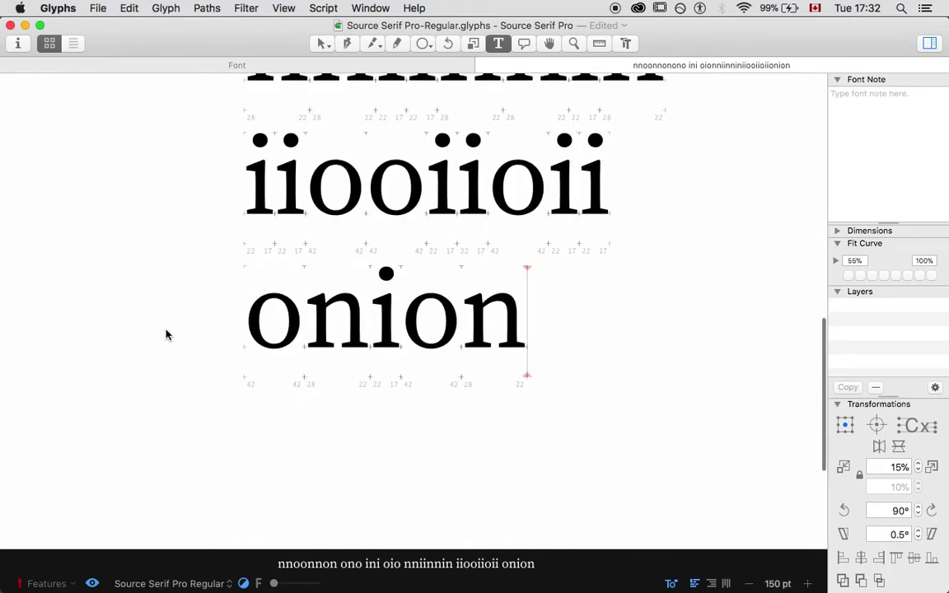
Set the left sidebearing of the i to 26 and its right sidebearing to 20
{"action": "left_click", "coordinate": [339, 301]}
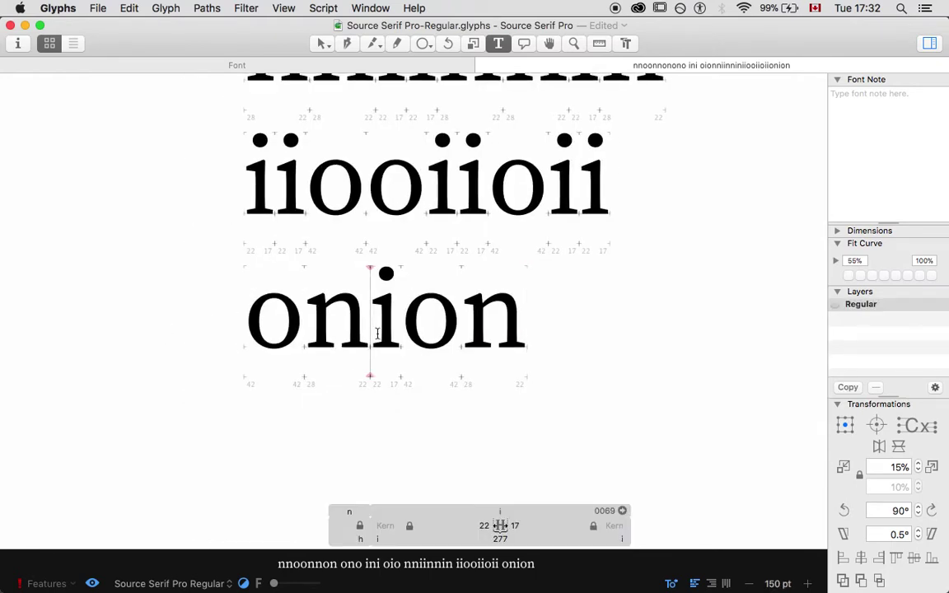
{"action": "left_click", "coordinate": [424, 191]}
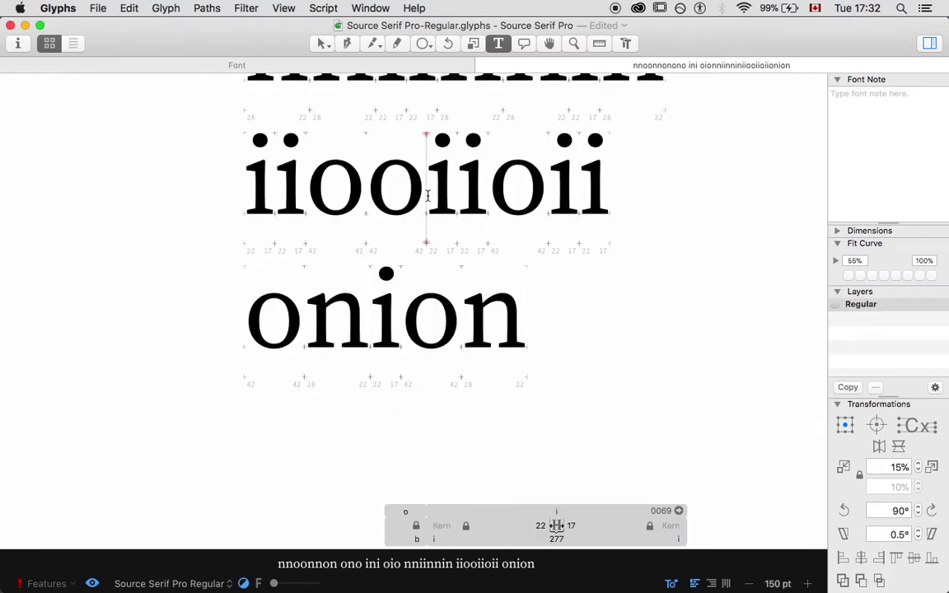
{"action": "left_click", "coordinate": [532, 527]}
{"action": "type", "text": "26"}
{"action": "key", "text": "Tab"}
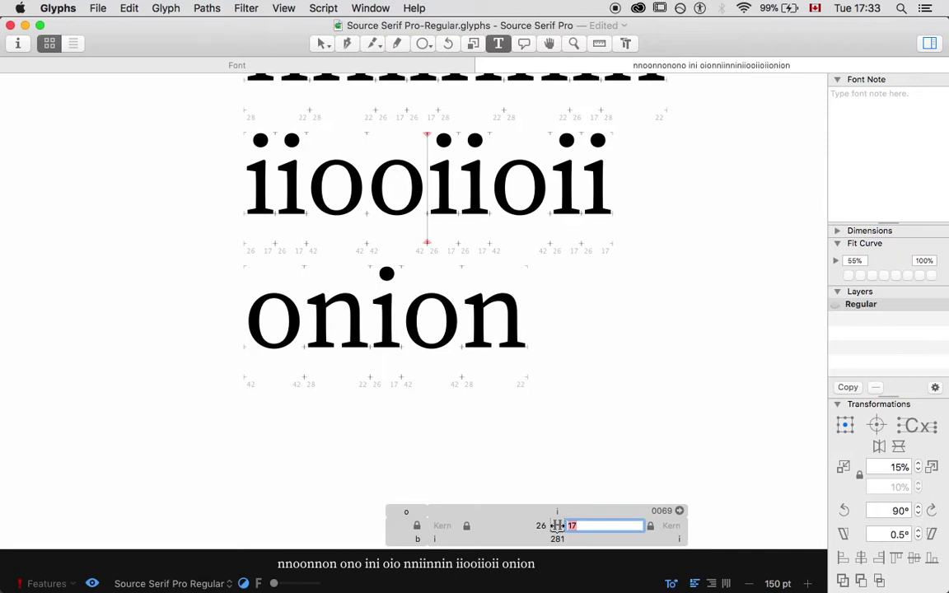
{"action": "type", "text": "20"}
{"action": "key", "text": "Return"}
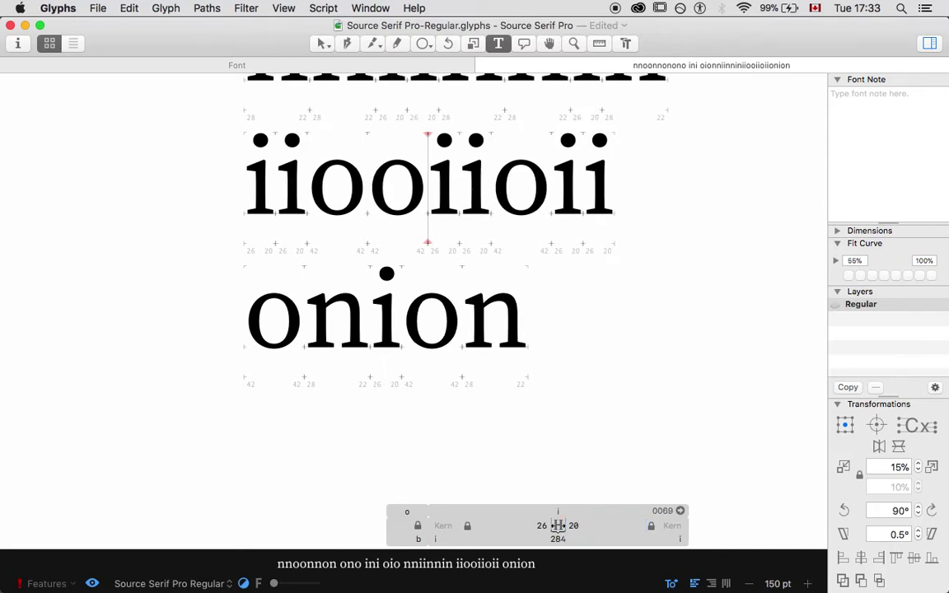
Preview the test lines without metrics at smaller sizes, then set the right sidebearing of the i to 19
{"action": "left_click", "coordinate": [321, 43]}
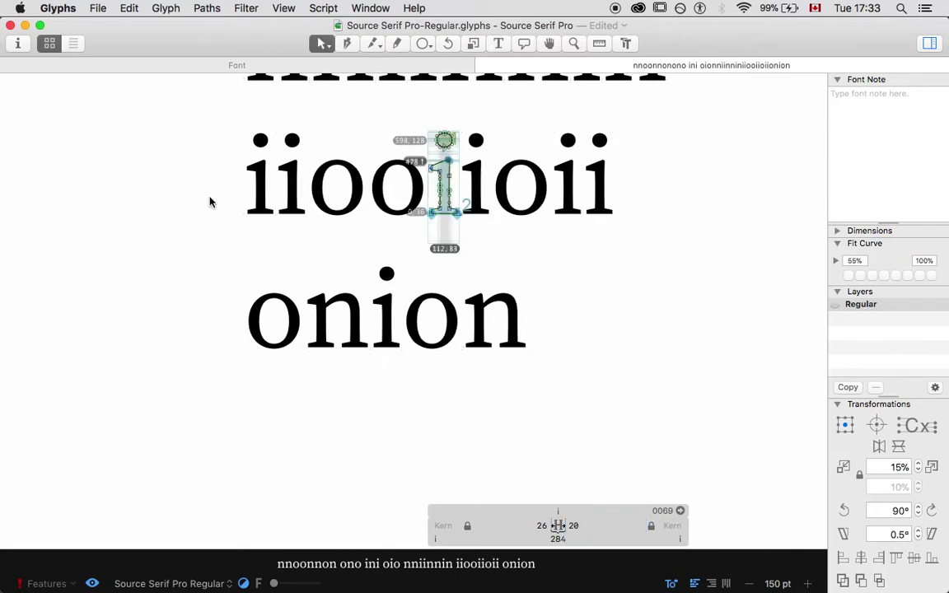
{"action": "key", "text": "super+minus"}
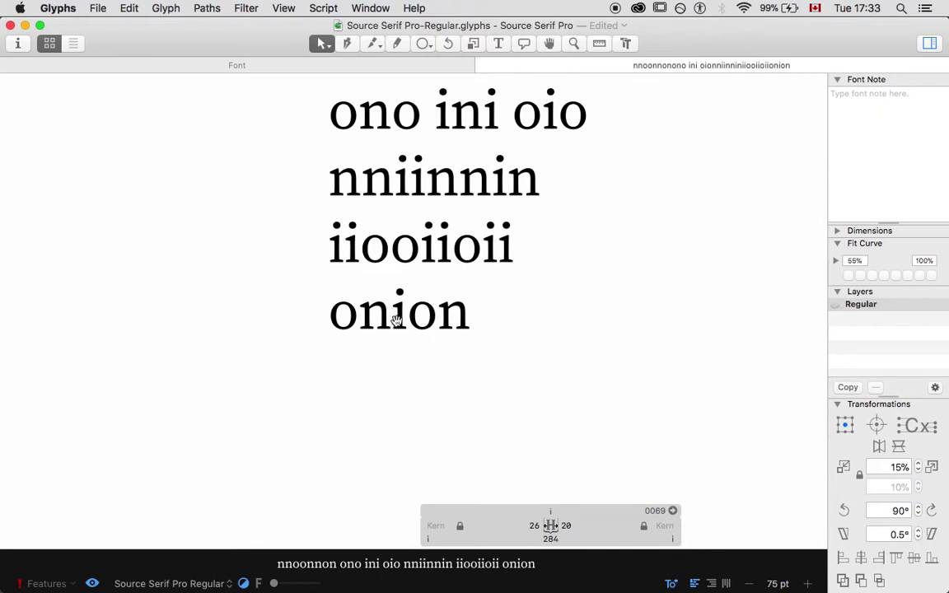
{"action": "key", "text": "super+minus"}
{"action": "key", "text": "super+minus"}
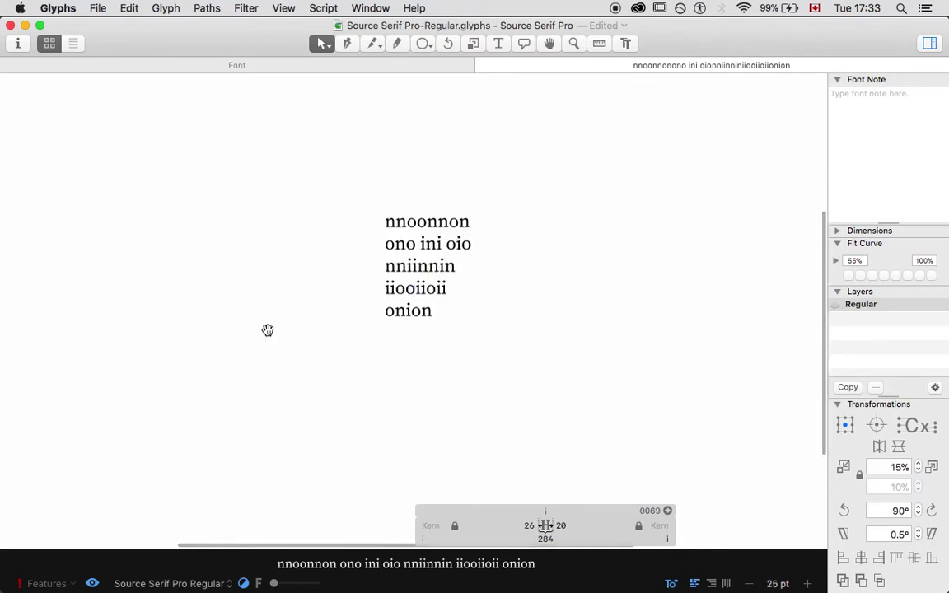
{"action": "key", "text": "super+plus"}
{"action": "key", "text": "super+plus"}
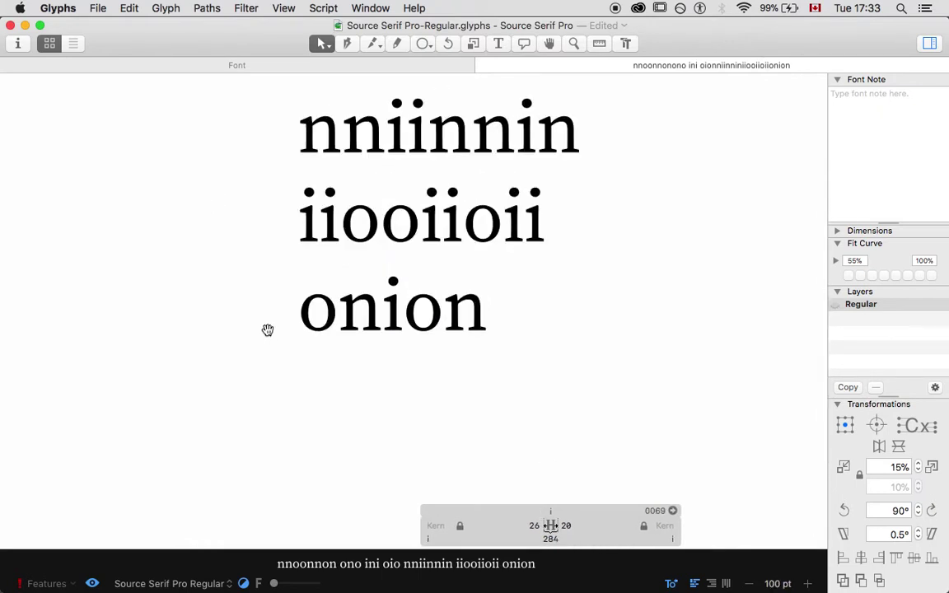
{"action": "double_click", "coordinate": [431, 216]}
{"action": "left_click", "coordinate": [535, 526]}
{"action": "left_click", "coordinate": [566, 526]}
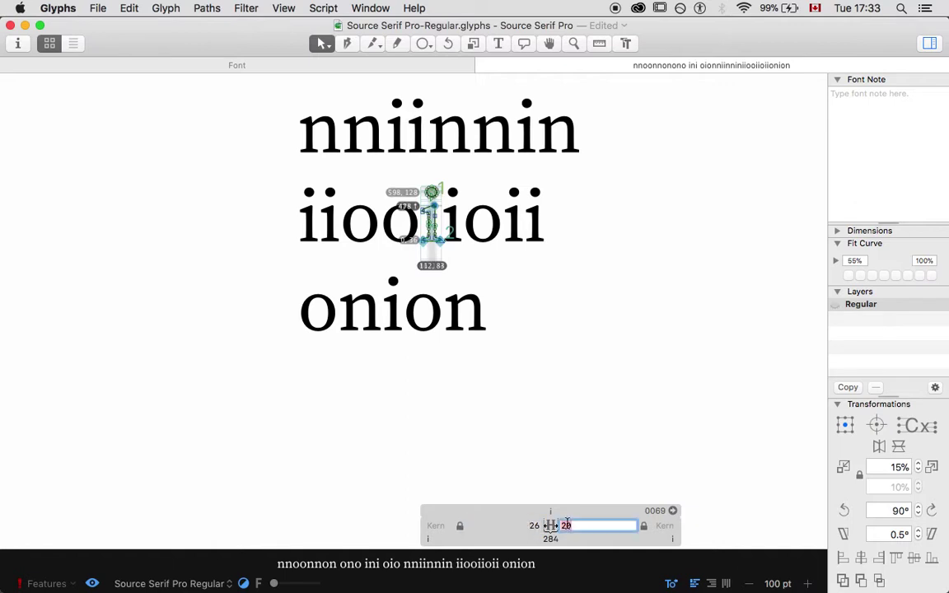
{"action": "type", "text": "19"}
{"action": "key", "text": "Return"}
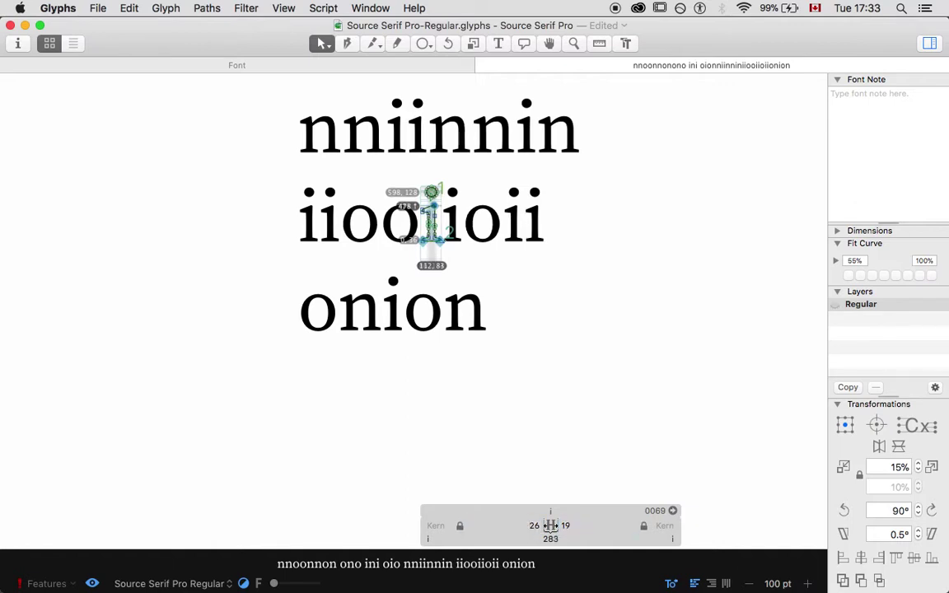
Set the right sidebearing of the i to 21 and preview the test lines at a smaller size
{"action": "left_click", "coordinate": [566, 526]}
{"action": "type", "text": "21"}
{"action": "key", "text": "Return"}
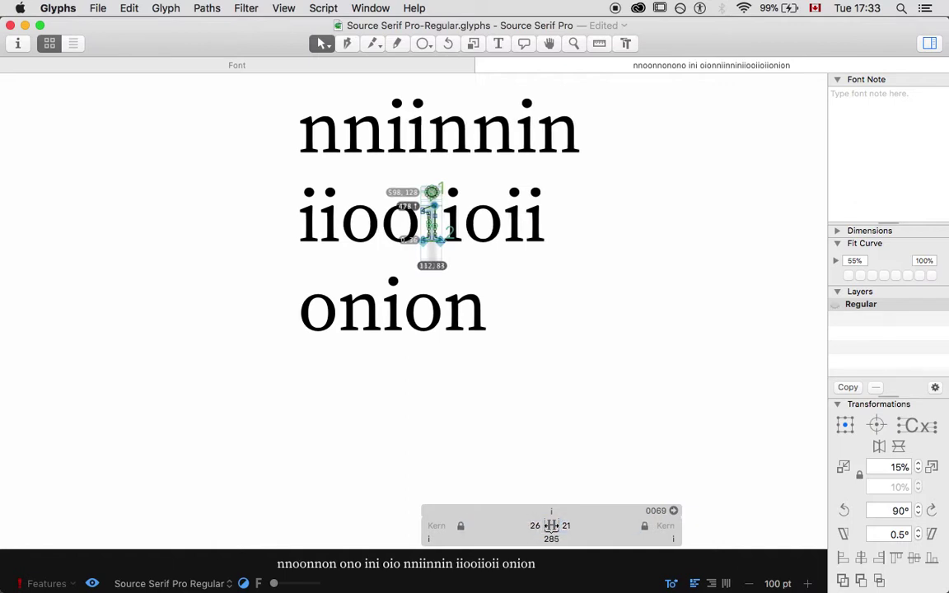
{"action": "key", "text": "super+minus"}
{"action": "key", "text": "super+minus"}
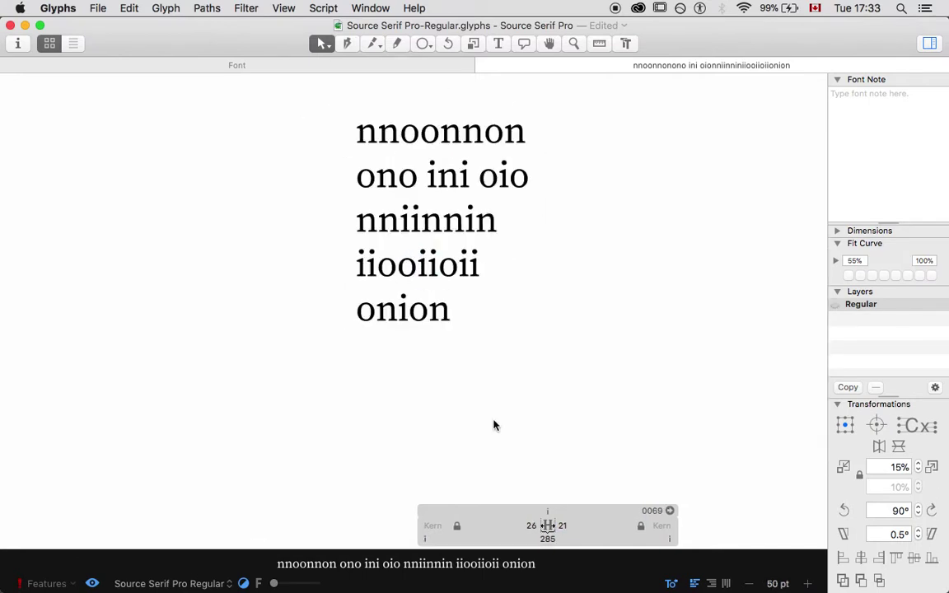
{"action": "key", "text": "super+plus"}
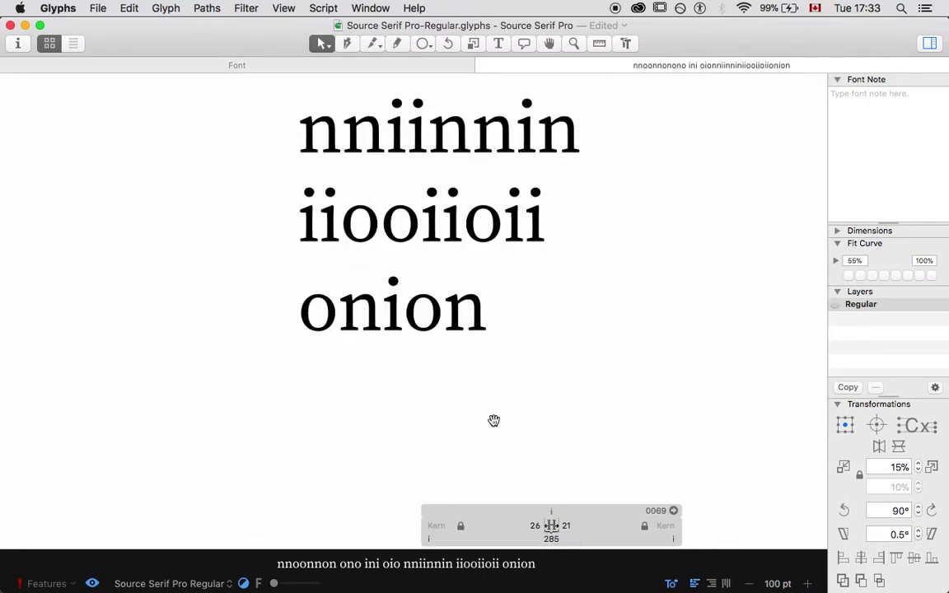
Replace each i in the third test line with e so it reads "nneennen"
{"action": "key", "text": "t"}
{"action": "scroll", "coordinate": [490, 330], "scroll_direction": "up", "scroll_amount": 1}
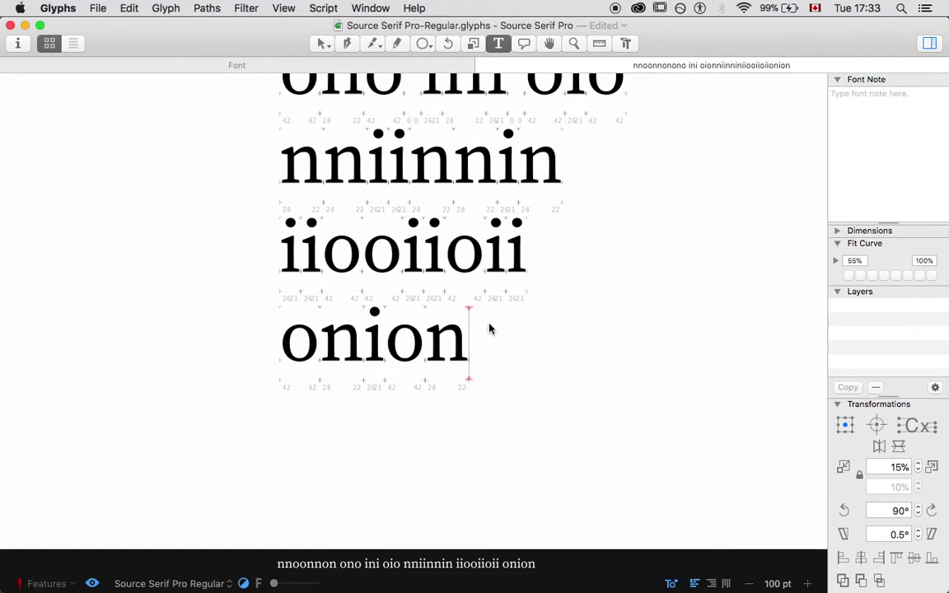
{"action": "scroll", "coordinate": [490, 330], "scroll_direction": "up", "scroll_amount": 2}
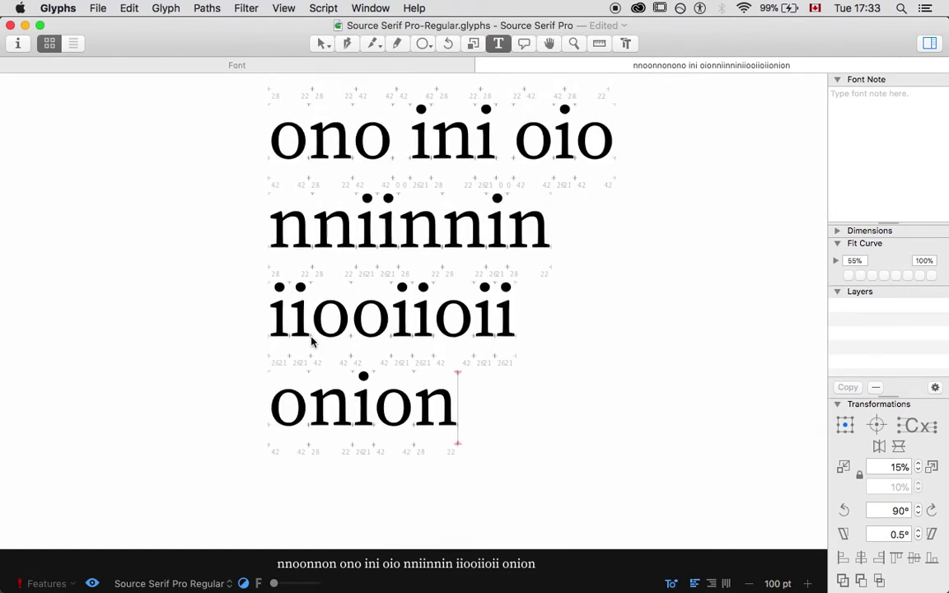
{"action": "left_click", "coordinate": [396, 231]}
{"action": "key", "text": "BackSpace"}
{"action": "key", "text": "BackSpace"}
{"action": "type", "text": "ee"}
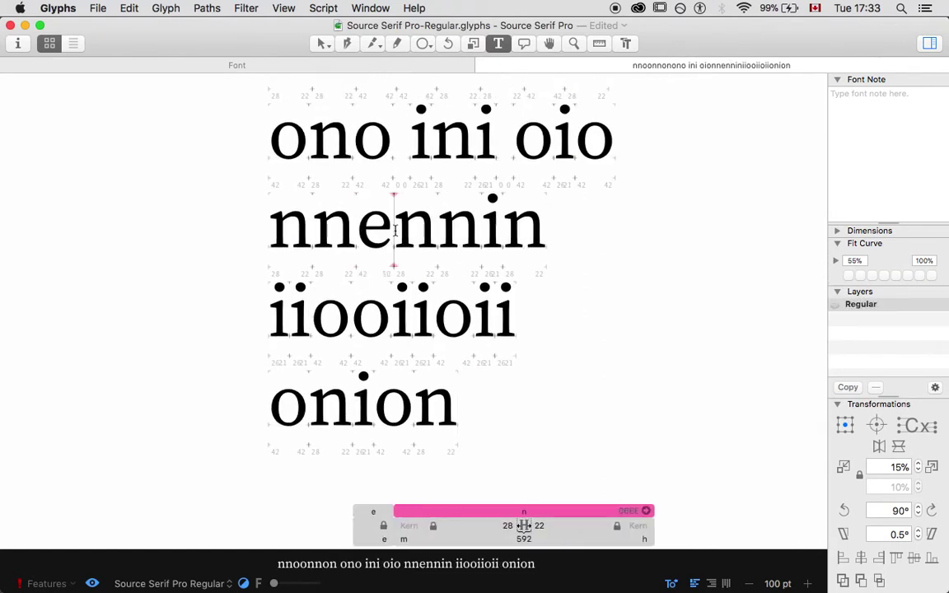
{"action": "key", "text": "Delete"}
{"action": "type", "text": "ee"}
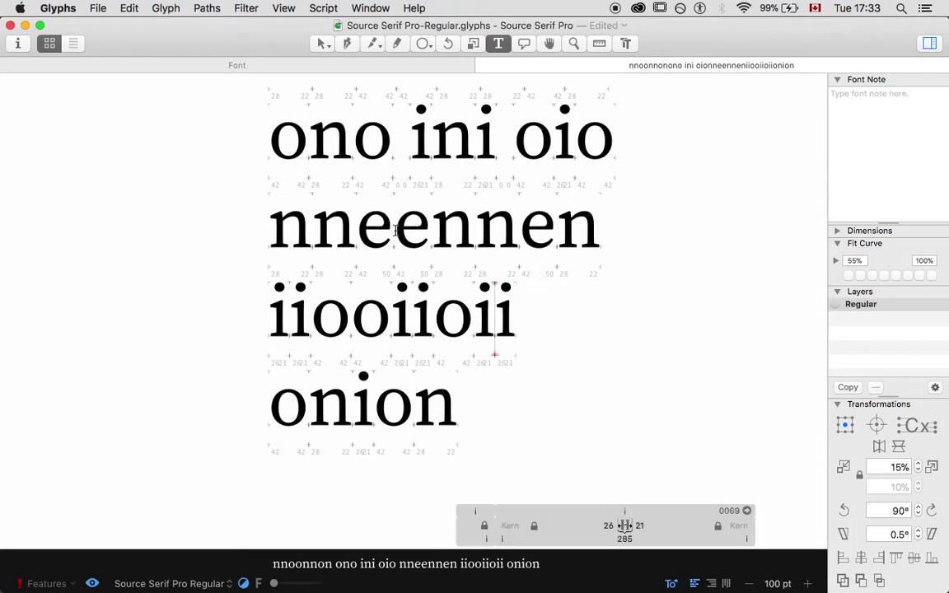
Replace every i in the fourth test line with e so it reads "eeooeeoee"
{"action": "key", "text": "Down"}
{"action": "key", "text": "BackSpace"}
{"action": "key", "text": "BackSpace"}
{"action": "type", "text": "ee"}
{"action": "key", "text": "Left"}
{"action": "key", "text": "Left"}
{"action": "key", "text": "Left"}
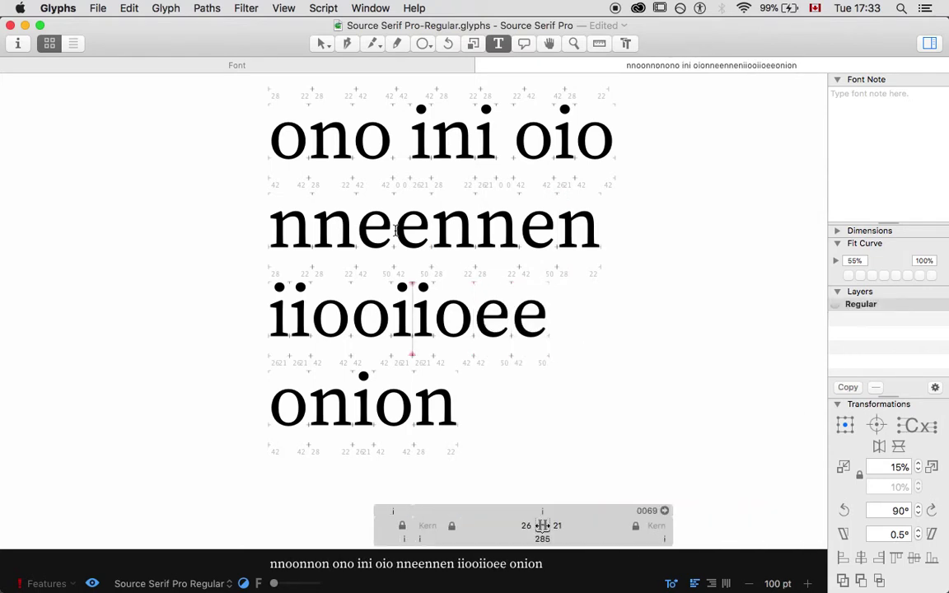
{"action": "key", "text": "BackSpace"}
{"action": "key", "text": "BackSpace"}
{"action": "type", "text": "ee"}
{"action": "key", "text": "Left"}
{"action": "key", "text": "Left"}
{"action": "key", "text": "Left"}
{"action": "key", "text": "BackSpace"}
{"action": "key", "text": "BackSpace"}
{"action": "type", "text": "ee"}
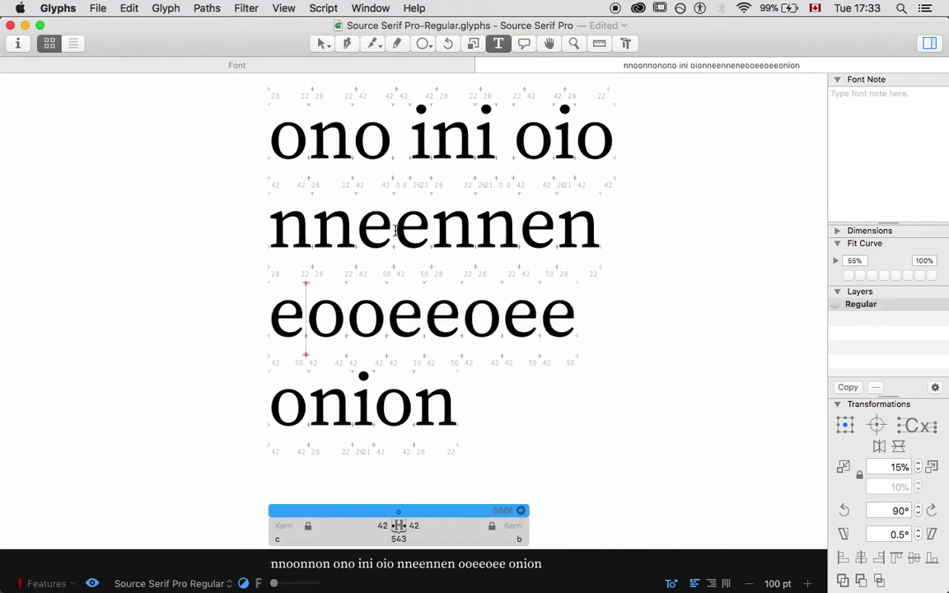
Add the word "neon" after "onion" on the fifth test line
{"action": "key", "text": "Down"}
{"action": "key", "text": "Right"}
{"action": "key", "text": "Right"}
{"action": "key", "text": "Right"}
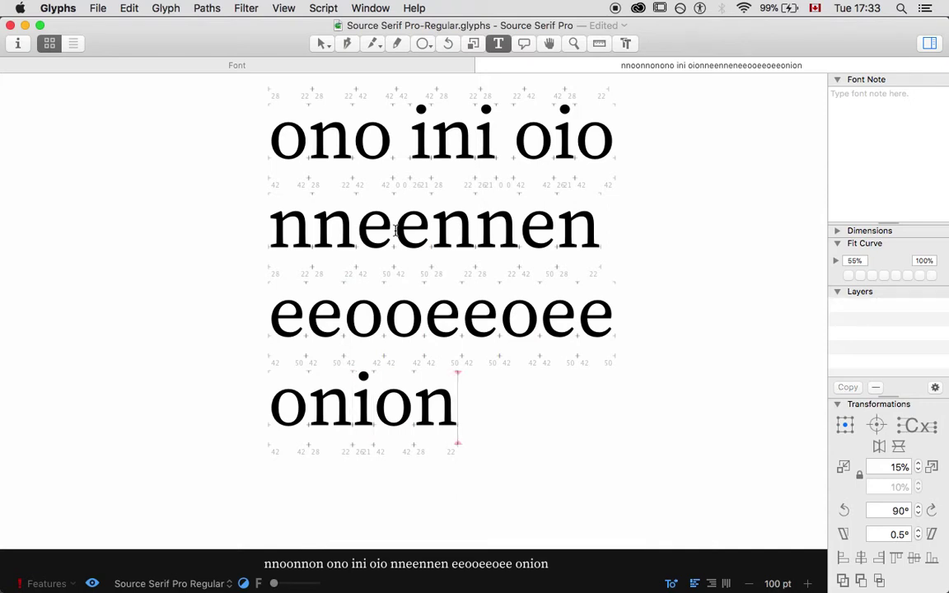
{"action": "key", "text": "BackSpace"}
{"action": "key", "text": "BackSpace"}
{"action": "key", "text": "BackSpace"}
{"action": "key", "text": "BackSpace"}
{"action": "type", "text": "nion"}
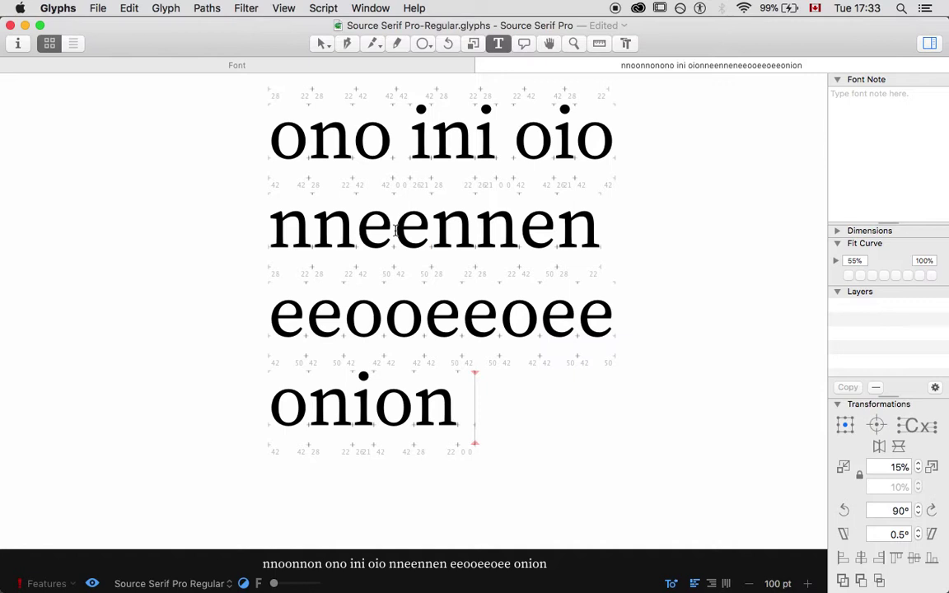
{"action": "type", "text": " ne"}
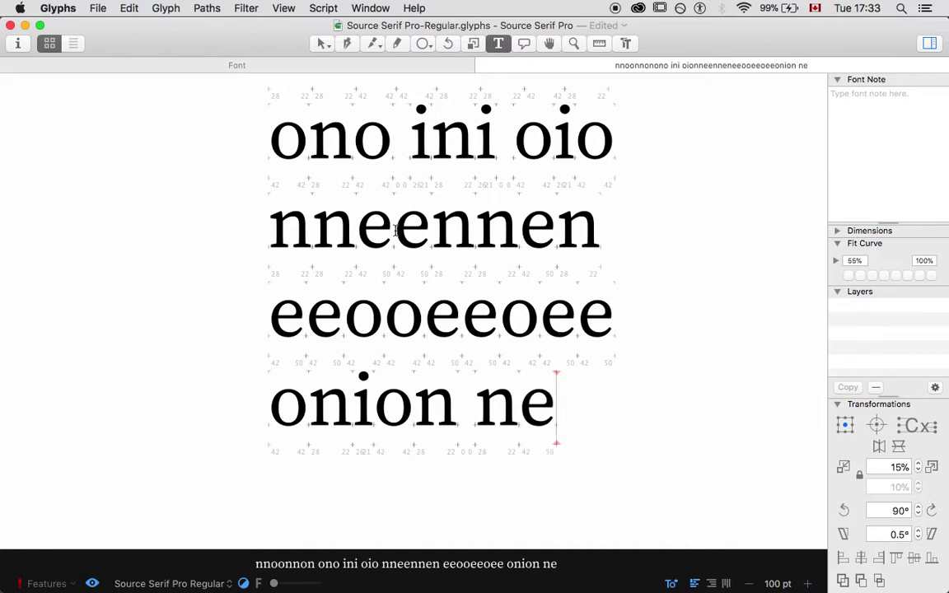
{"action": "type", "text": "on"}
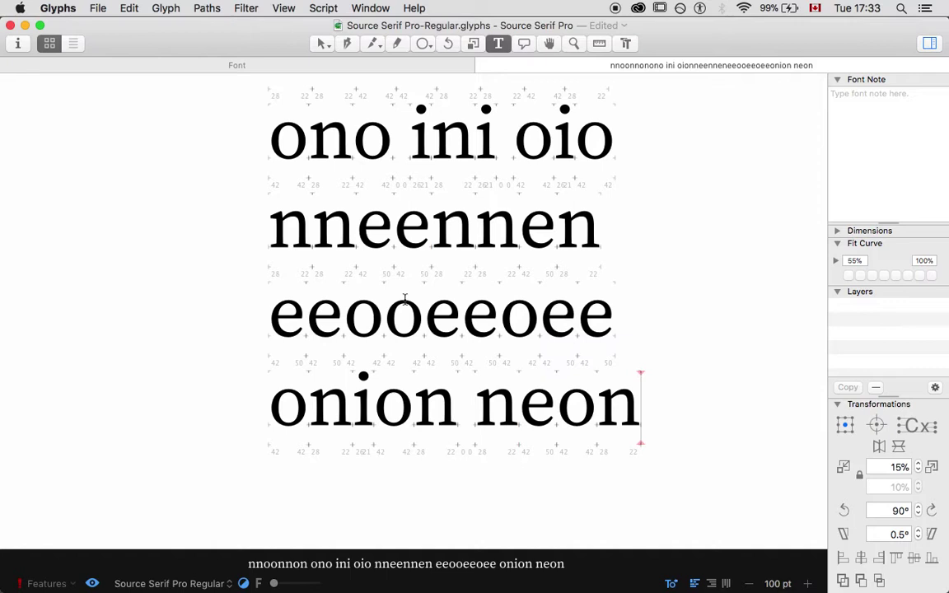
Examine the sidebearings and spacing of the e in "nneennen" and "neon"
{"action": "left_click", "coordinate": [352, 219]}
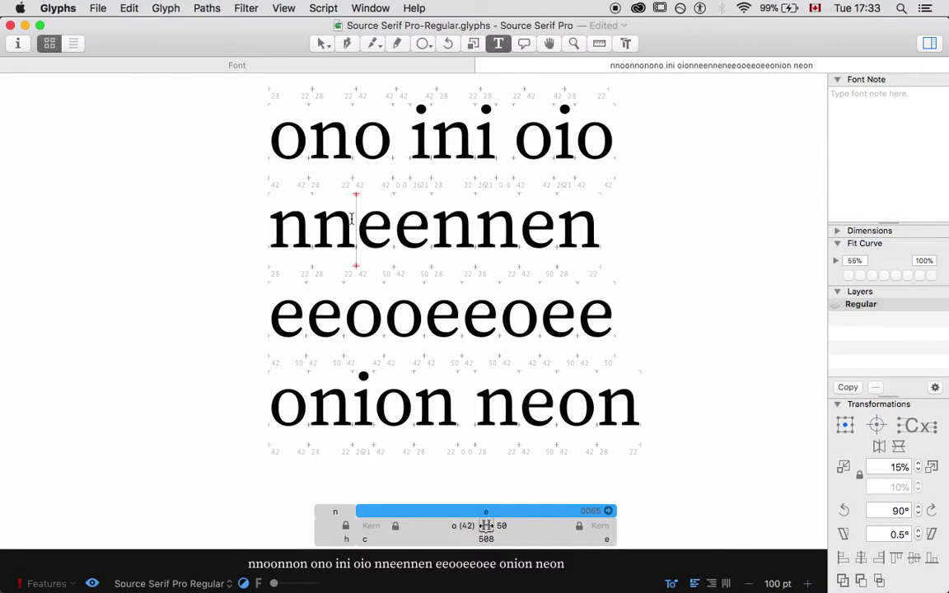
{"action": "scroll", "coordinate": [352, 219], "scroll_direction": "up", "scroll_amount": 3}
{"action": "scroll", "coordinate": [356, 222], "scroll_direction": "up", "scroll_amount": 2}
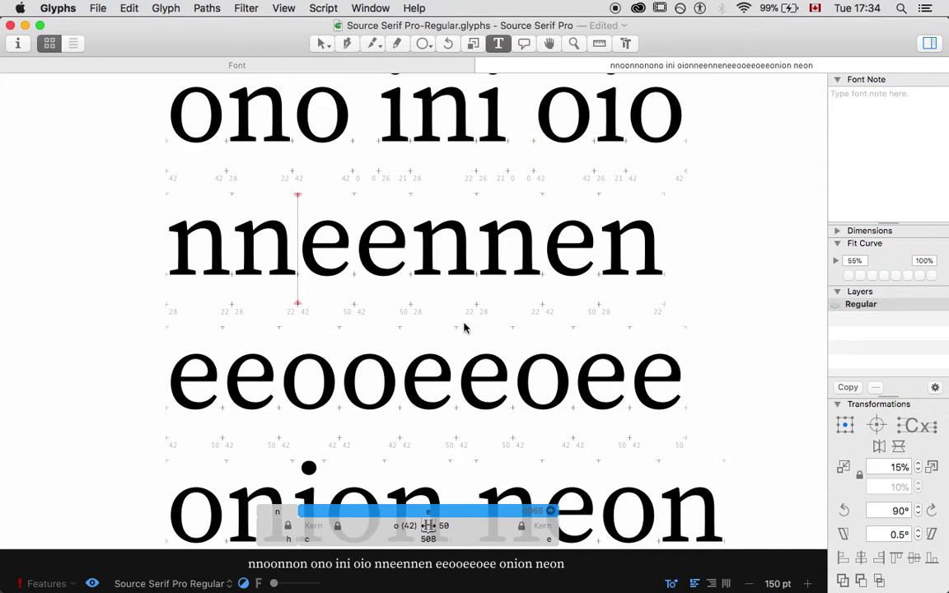
{"action": "key", "text": "super+minus"}
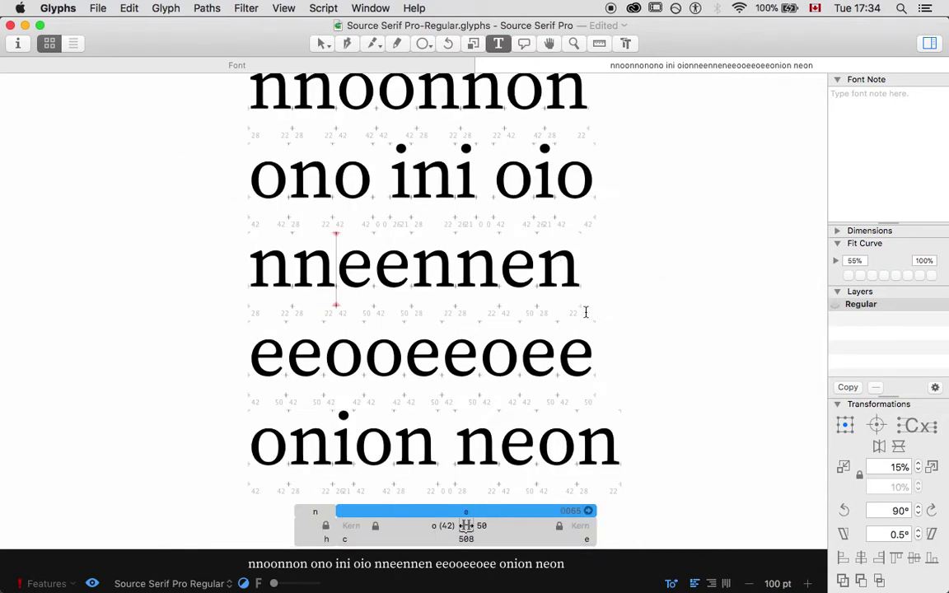
{"action": "left_click", "coordinate": [476, 407]}
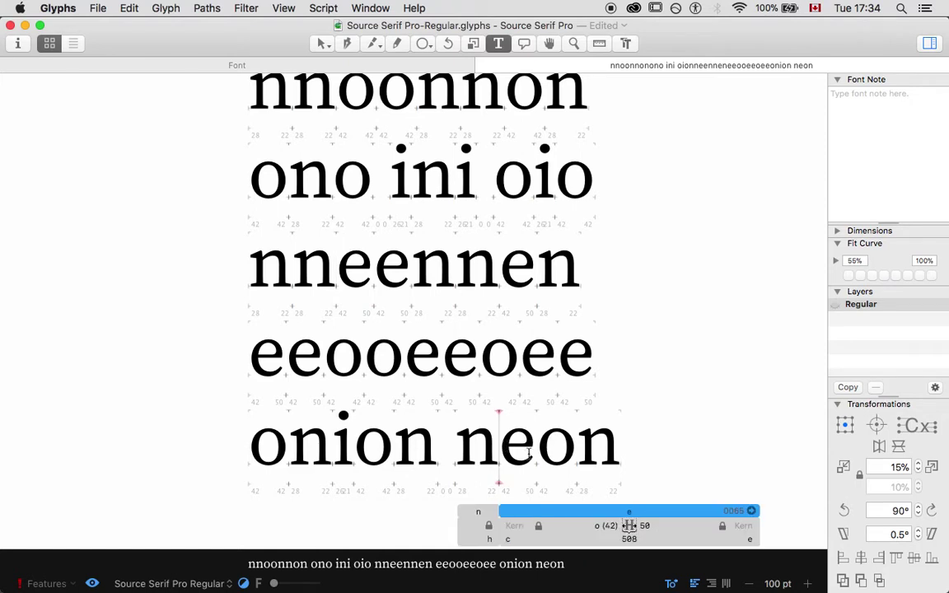
Try "nied" as a third word after "onion neon", then replace it with "died"
{"action": "left_click", "coordinate": [599, 447]}
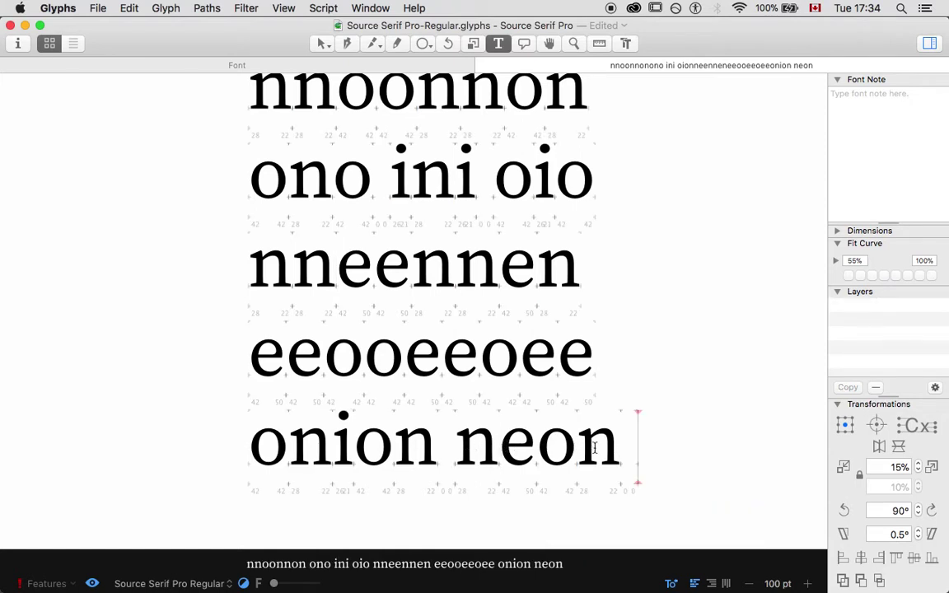
{"action": "type", "text": "nied"}
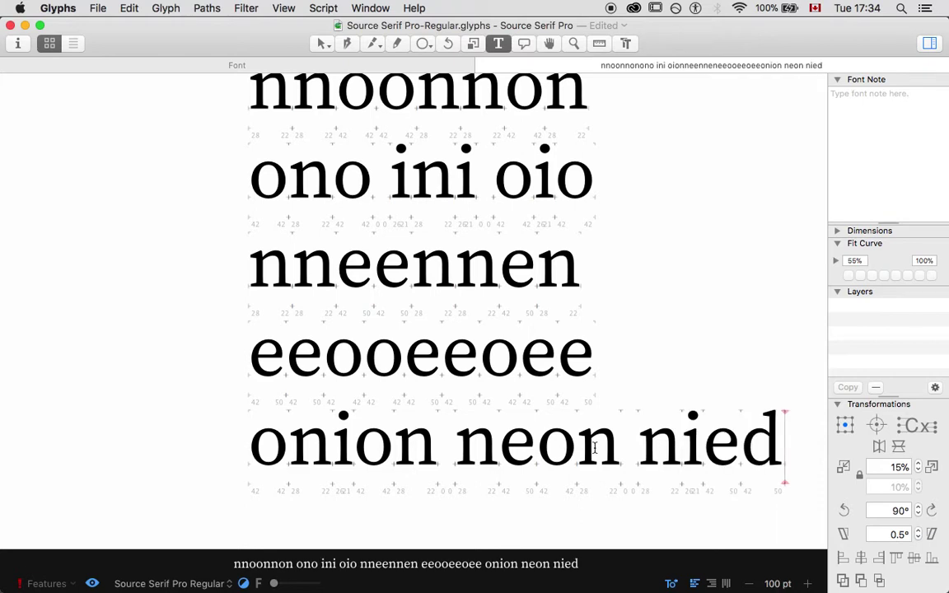
{"action": "key", "text": "BackSpace"}
{"action": "key", "text": "BackSpace"}
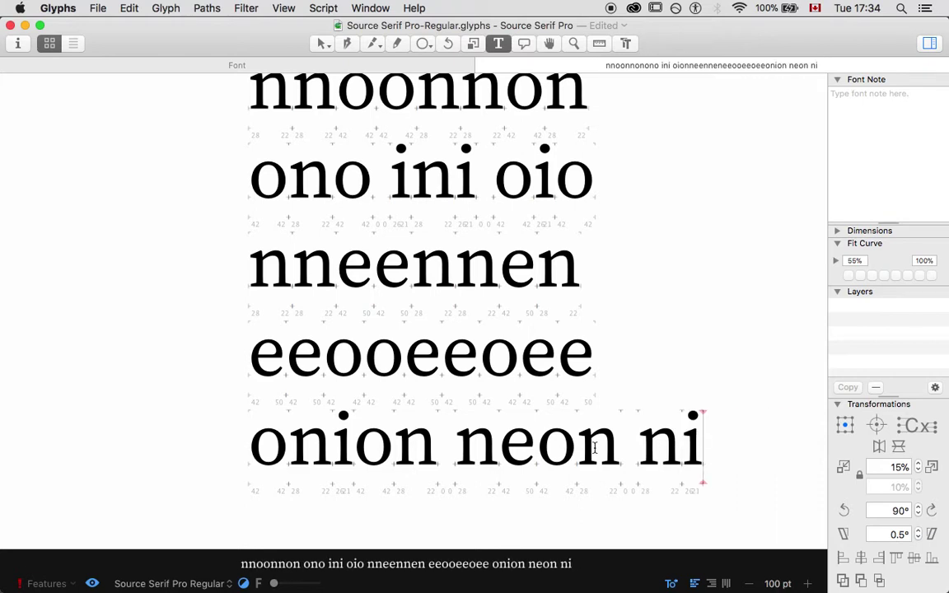
{"action": "key", "text": "BackSpace"}
{"action": "key", "text": "BackSpace"}
{"action": "type", "text": "died"}
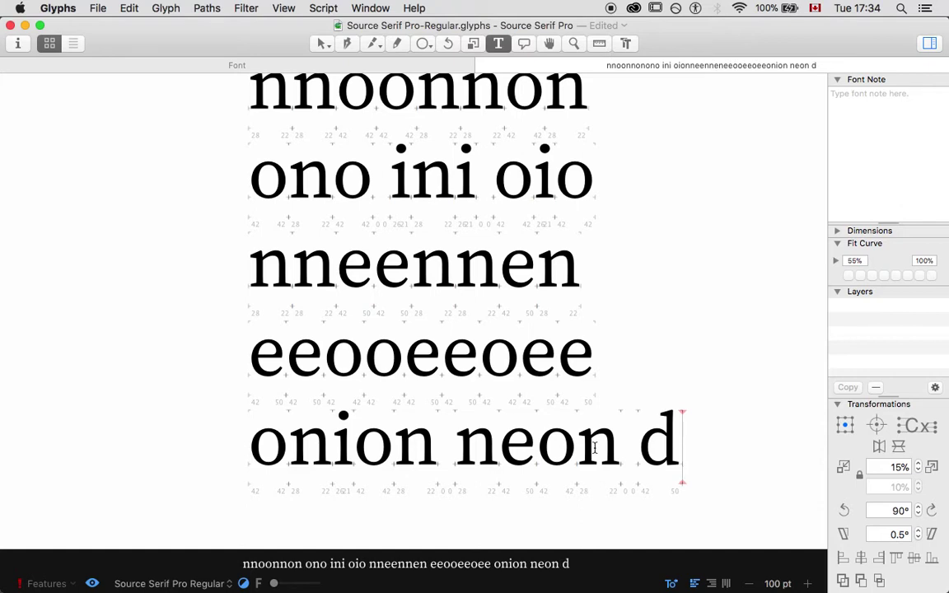
Replace the third word on the fifth test line with "nien", after "onion neon"
{"action": "key", "text": "BackSpace"}
{"action": "key", "text": "BackSpace"}
{"action": "key", "text": "BackSpace"}
{"action": "key", "text": "BackSpace"}
{"action": "type", "text": "d"}
{"action": "key", "text": "BackSpace"}
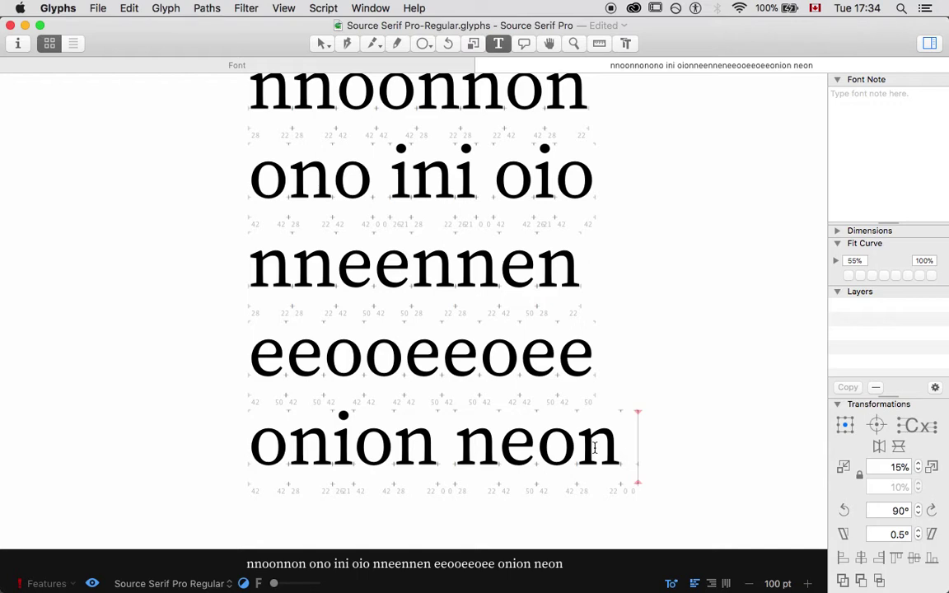
{"action": "key", "text": "BackSpace"}
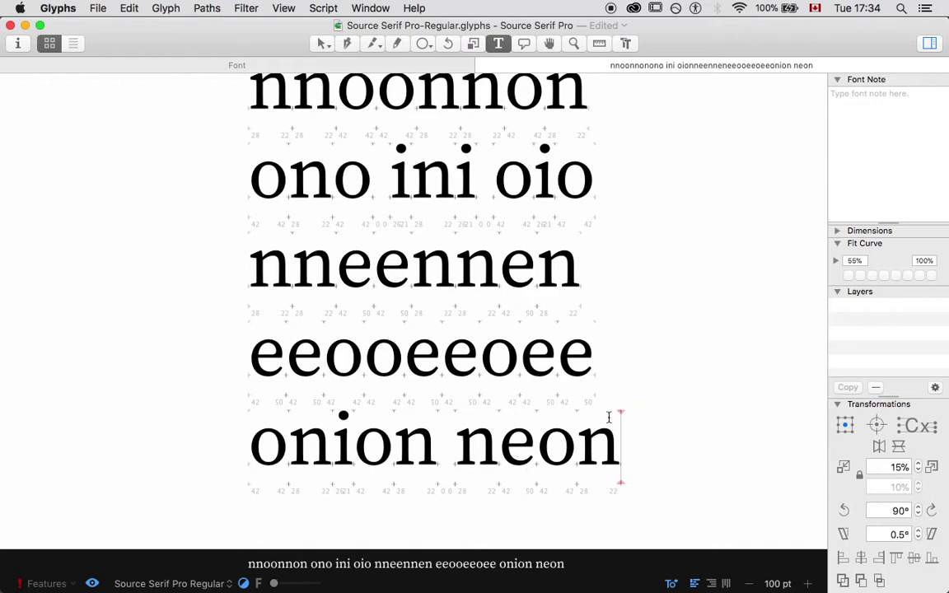
{"action": "type", "text": "ie"}
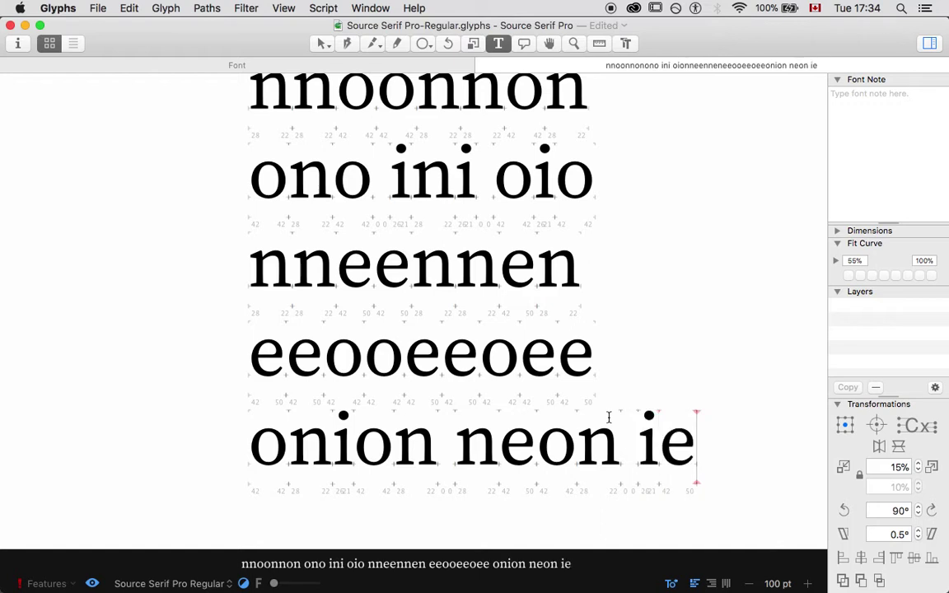
{"action": "type", "text": "n"}
{"action": "key", "text": "Left"}
{"action": "key", "text": "Left"}
{"action": "key", "text": "Left"}
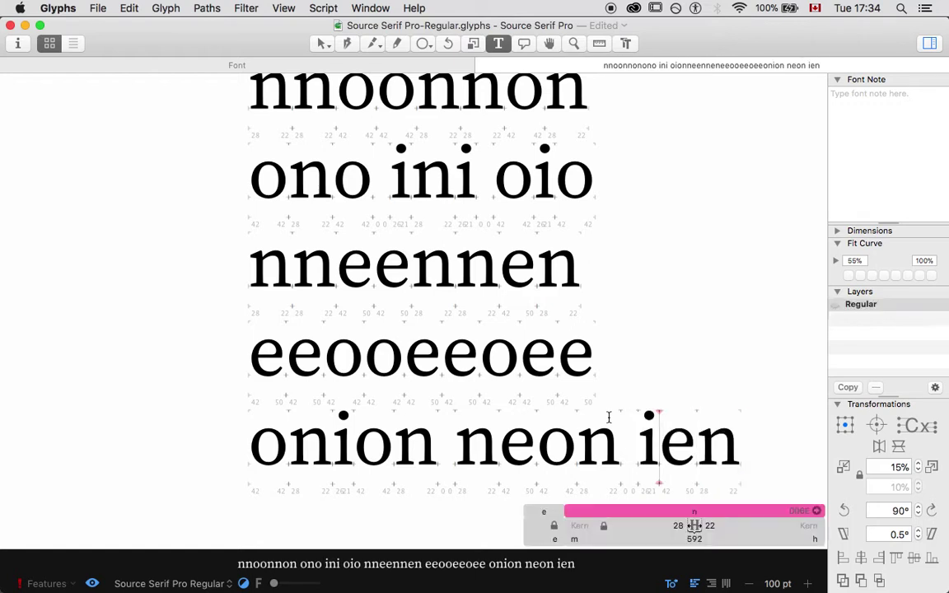
{"action": "type", "text": "n"}
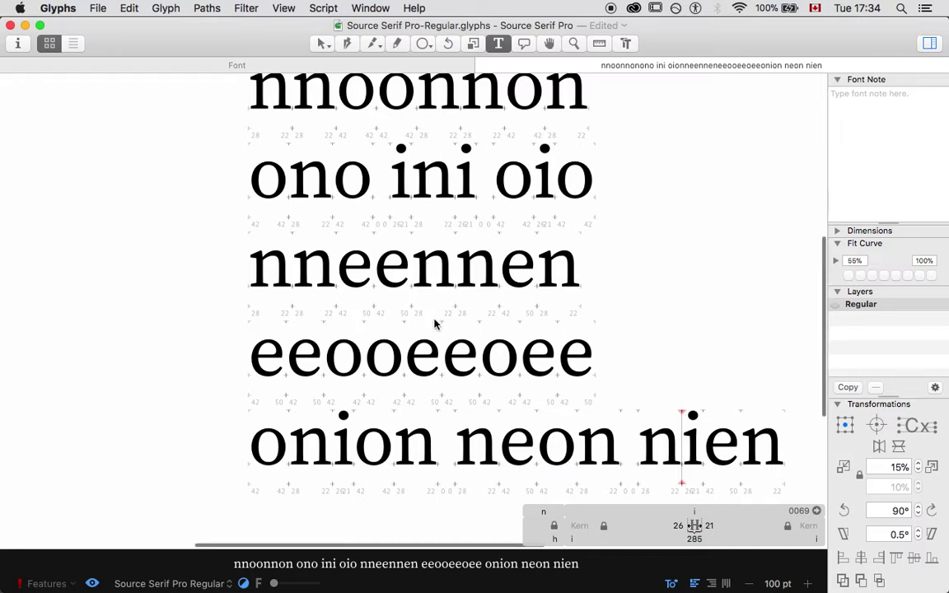
Try a right sidebearing of 42 on the e, starting from the first e in "nneennen"
{"action": "scroll", "coordinate": [435, 323], "scroll_direction": "right", "scroll_amount": 3}
{"action": "key", "text": "Left"}
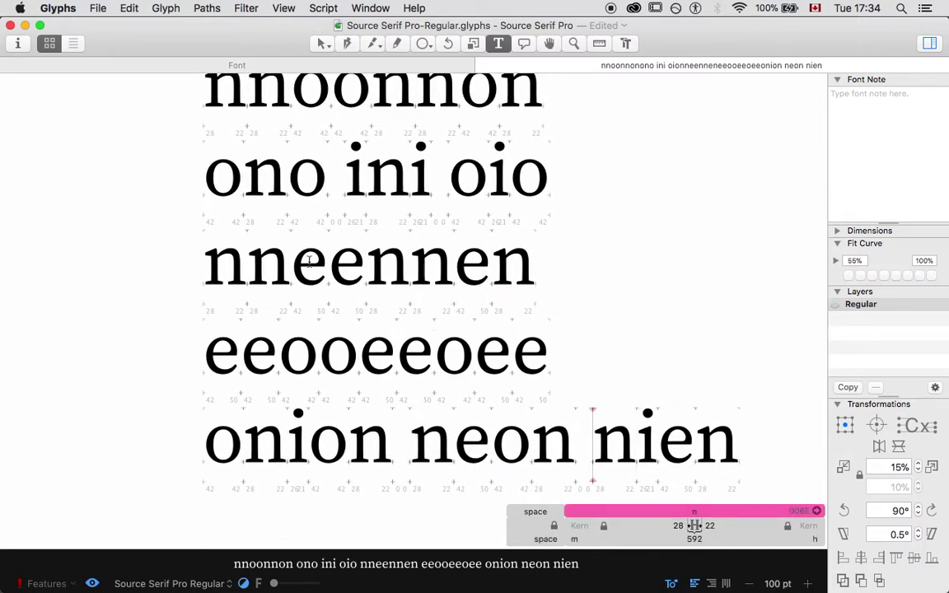
{"action": "left_click", "coordinate": [265, 230]}
{"action": "left_click", "coordinate": [436, 525]}
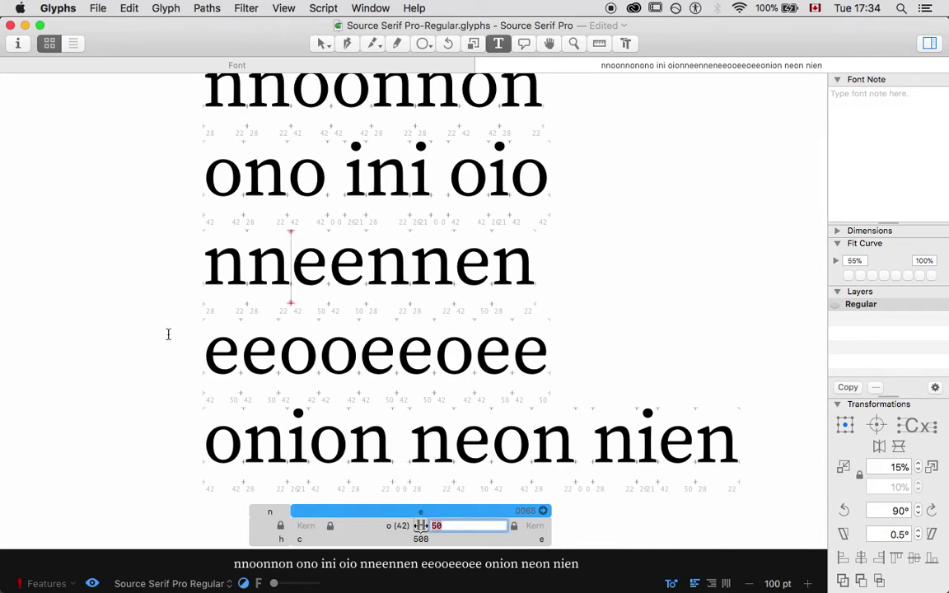
{"action": "type", "text": "42"}
{"action": "key", "text": "Return"}
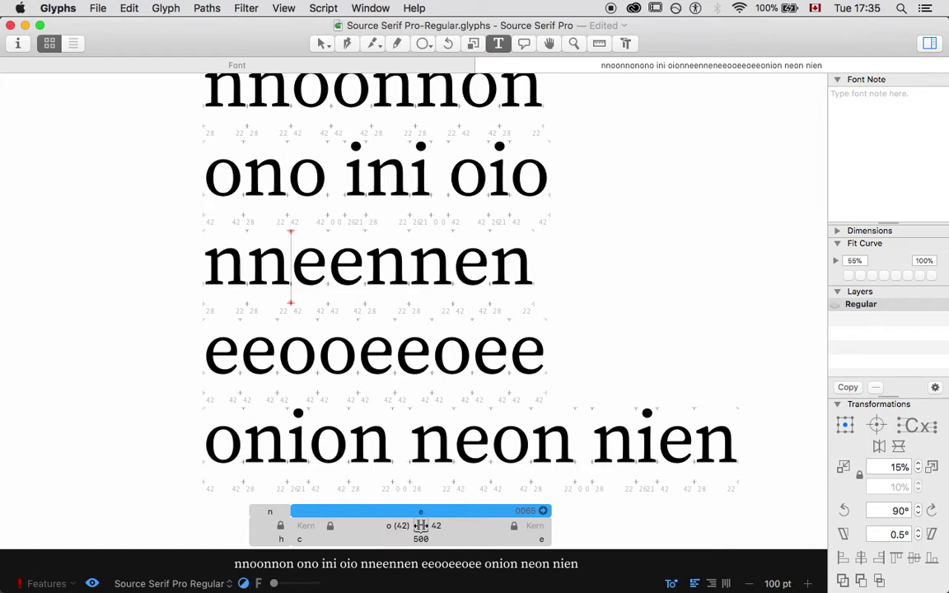
Examine the spacing of the e across the test lines at smaller and larger display sizes
{"action": "key", "text": "super+minus"}
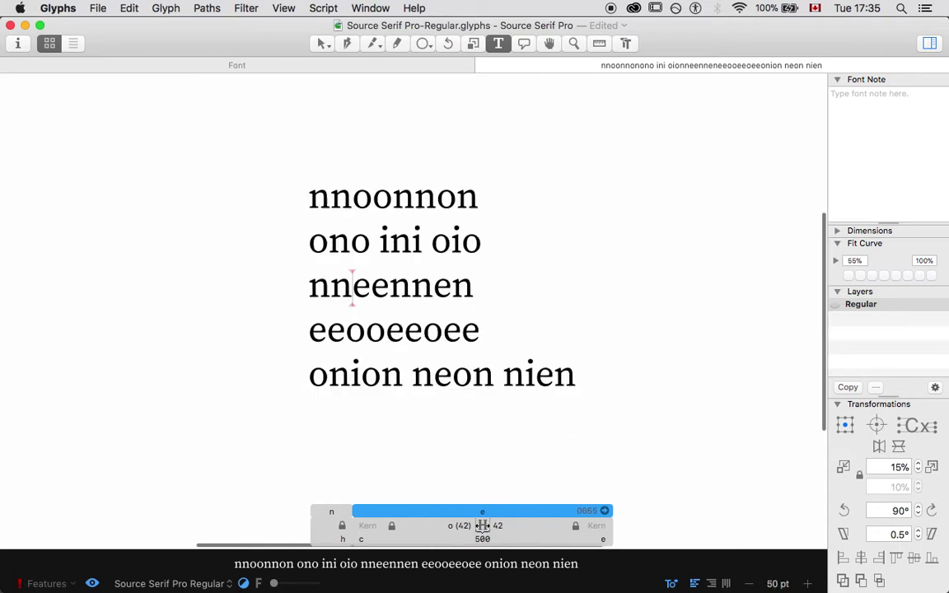
{"action": "key", "text": "super+minus"}
{"action": "type", "text": "="}
{"action": "key", "text": "super+plus"}
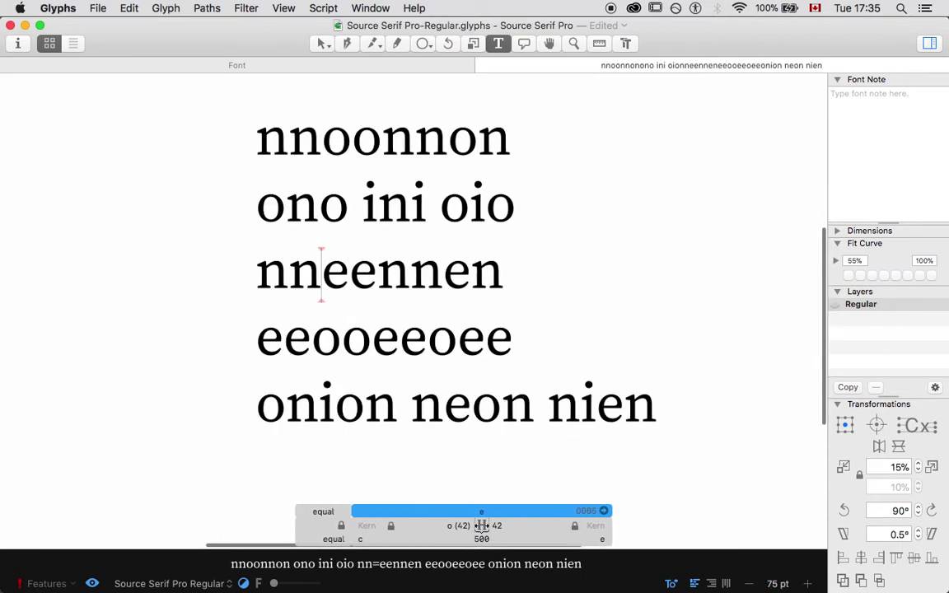
{"action": "key", "text": "BackSpace"}
{"action": "key", "text": "super+plus"}
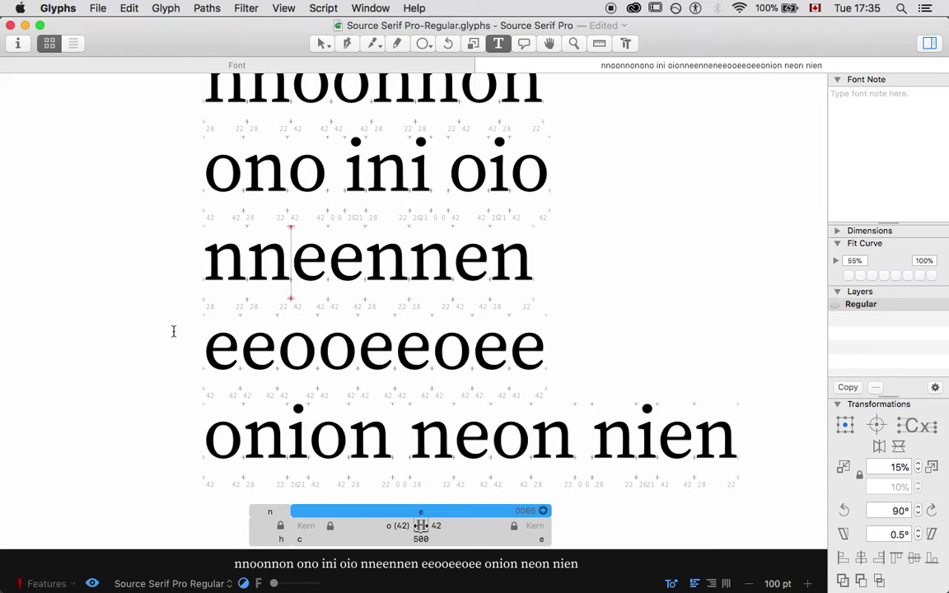
{"action": "scroll", "coordinate": [173, 336], "scroll_direction": "up", "scroll_amount": 2}
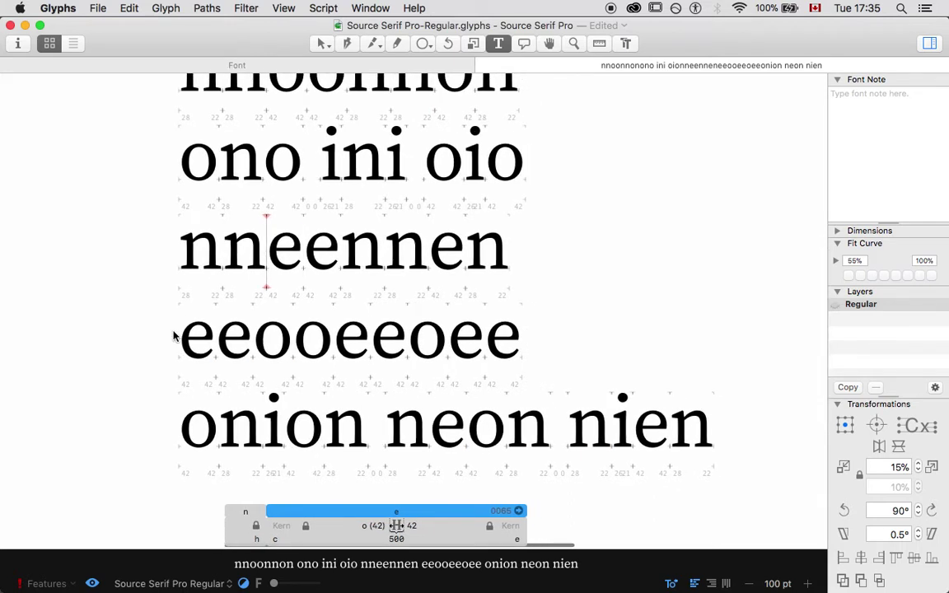
{"action": "scroll", "coordinate": [173, 336], "scroll_direction": "down", "scroll_amount": 3}
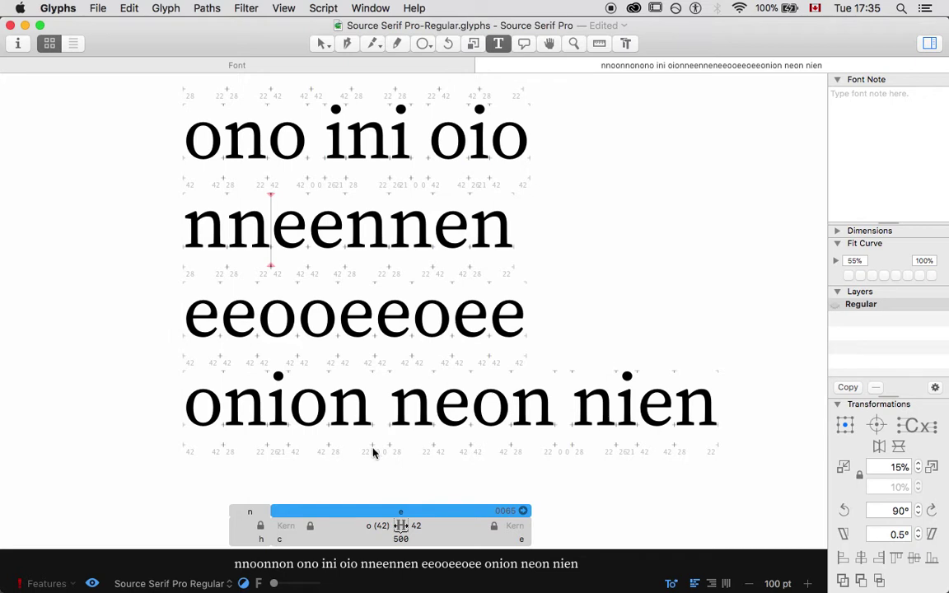
Try tighter right sidebearings on the e, first 36 and then 38, judging the second at 75 pt
{"action": "left_click", "coordinate": [416, 525]}
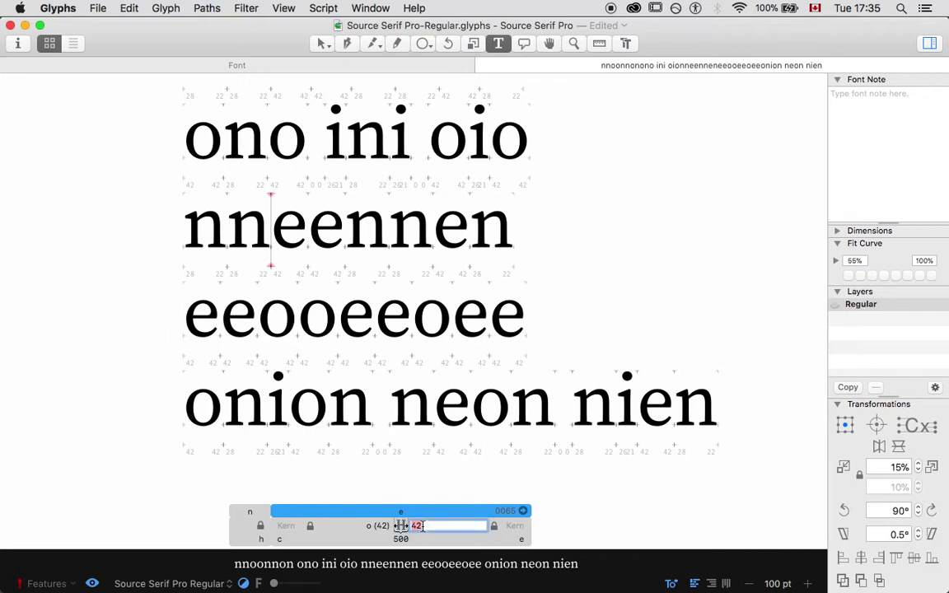
{"action": "type", "text": "36"}
{"action": "key", "text": "Return"}
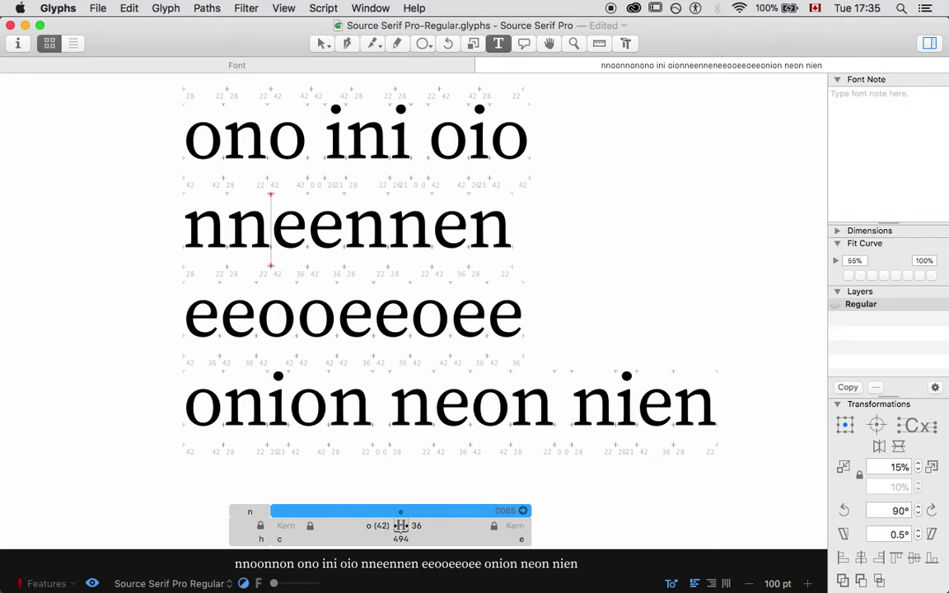
{"action": "key", "text": "super+minus"}
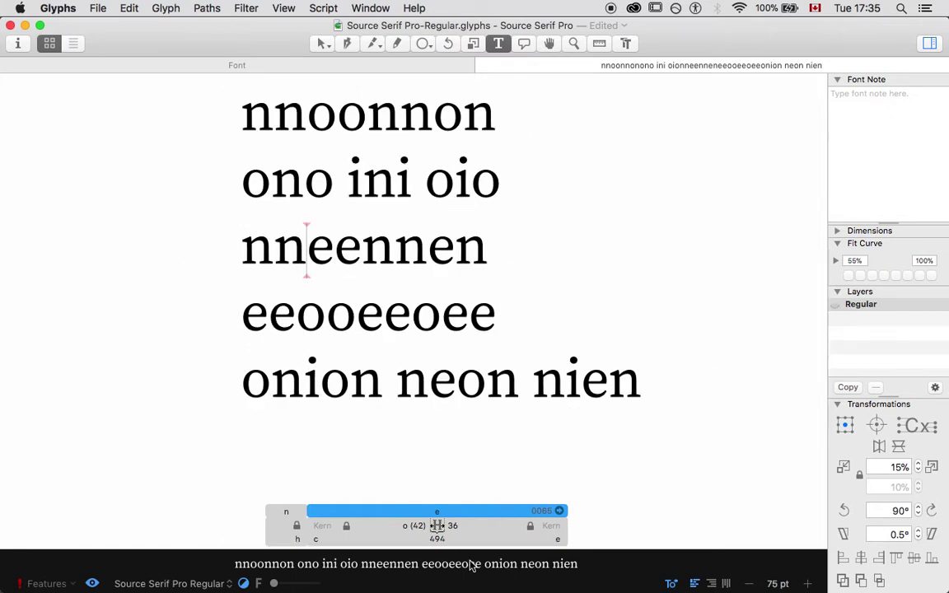
{"action": "left_click", "coordinate": [456, 526]}
{"action": "key", "text": "BackSpace"}
{"action": "type", "text": "8"}
{"action": "key", "text": "Return"}
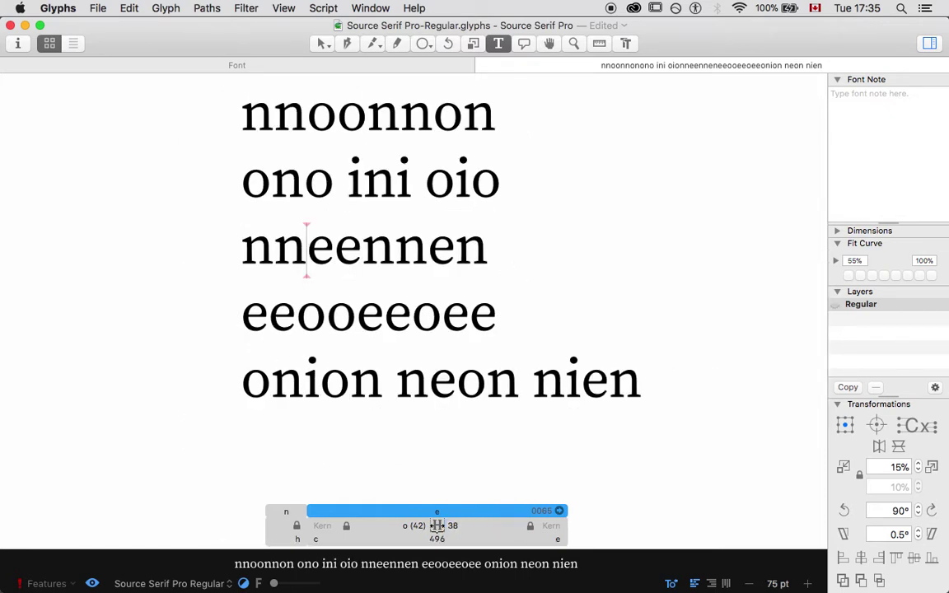
Try looser right sidebearings on the e, first 40 and then 42
{"action": "key", "text": "BackSpace"}
{"action": "left_click", "coordinate": [464, 526]}
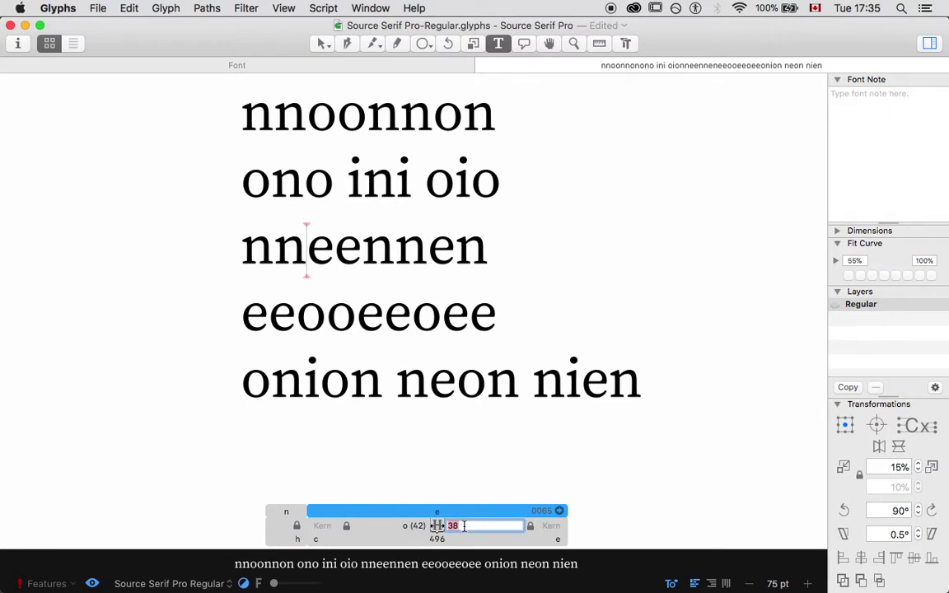
{"action": "type", "text": "40"}
{"action": "key", "text": "Return"}
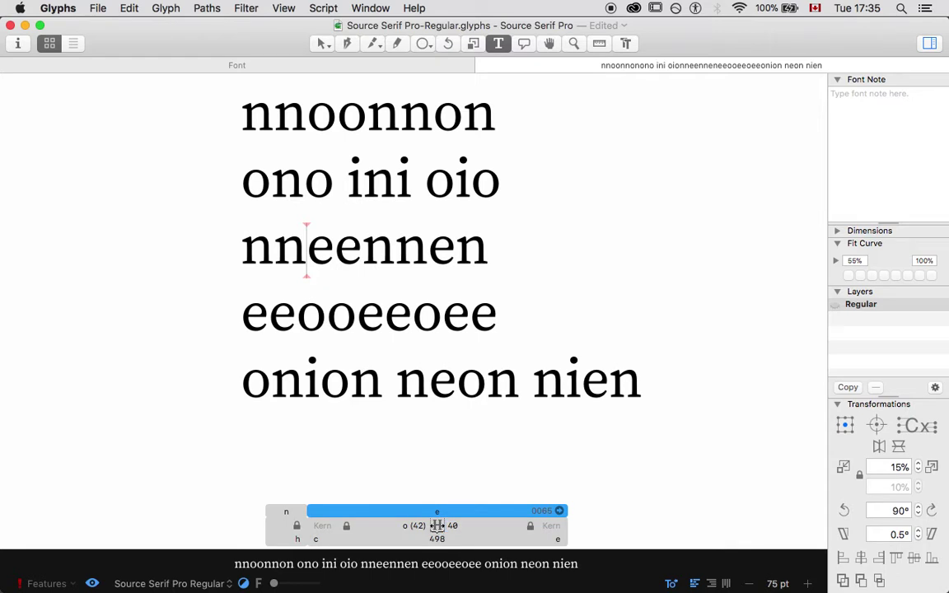
{"action": "left_click", "coordinate": [464, 526]}
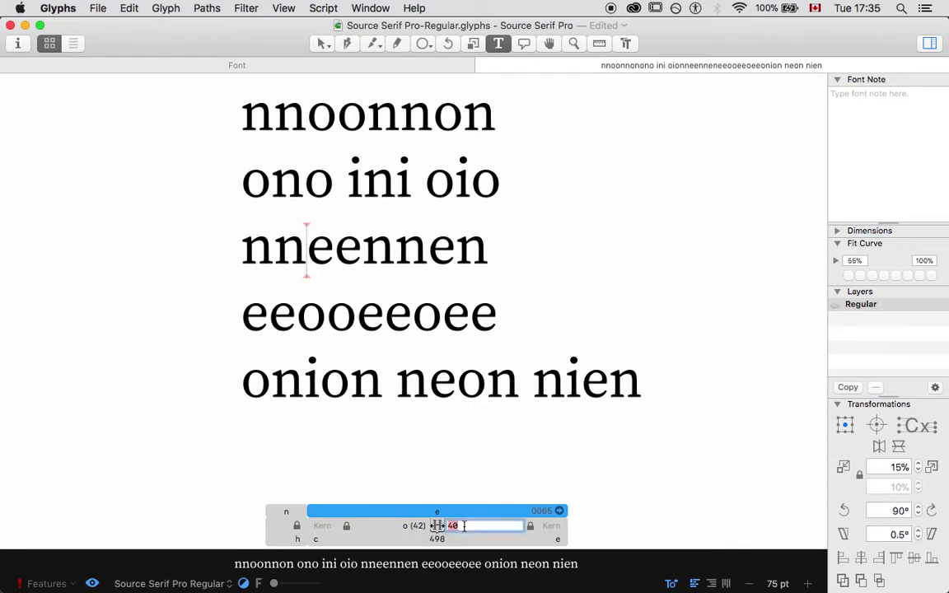
{"action": "type", "text": "42"}
{"action": "key", "text": "Return"}
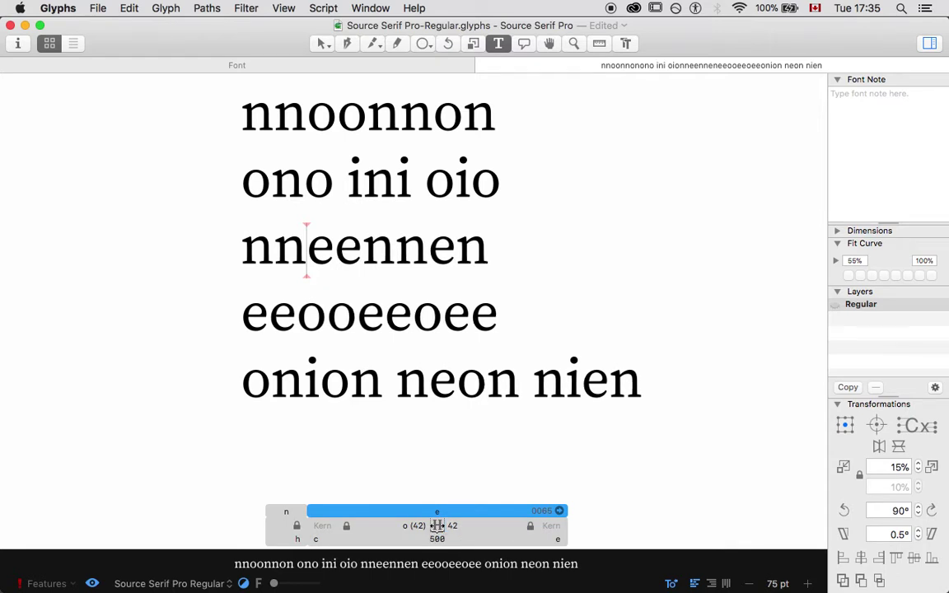
Try a right sidebearing of 46 on the e, then bring it back to 42
{"action": "left_click", "coordinate": [464, 526]}
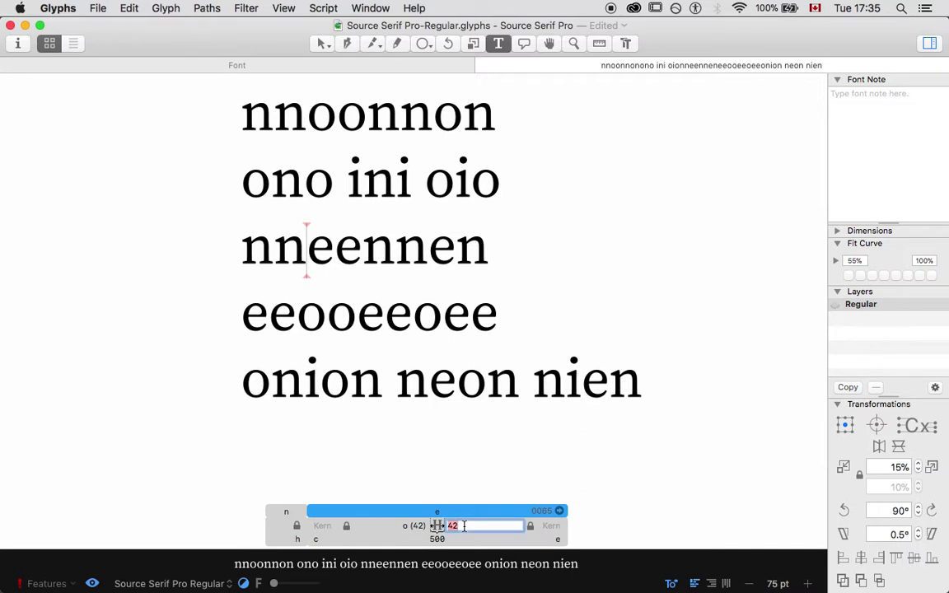
{"action": "type", "text": "46"}
{"action": "key", "text": "Return"}
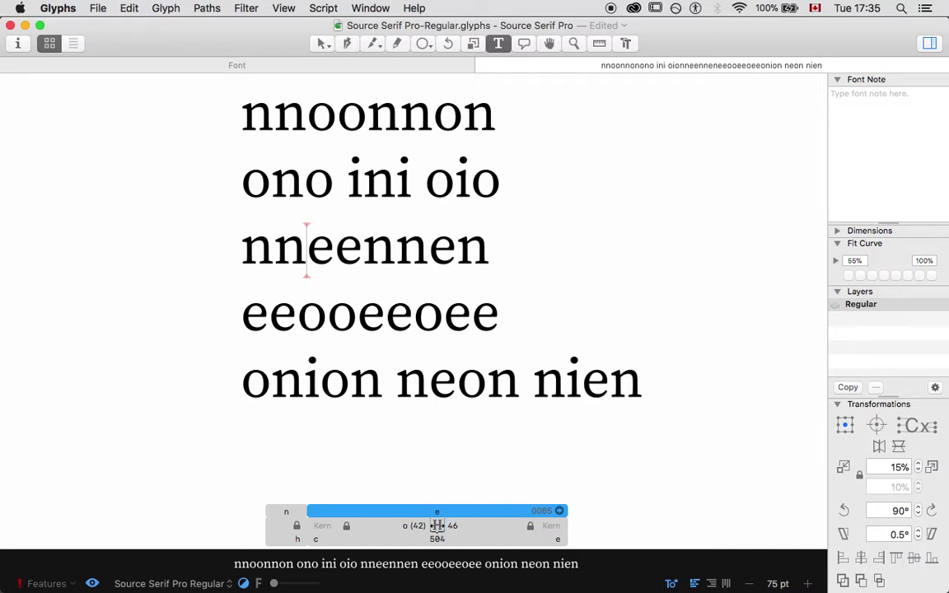
{"action": "left_click", "coordinate": [464, 525]}
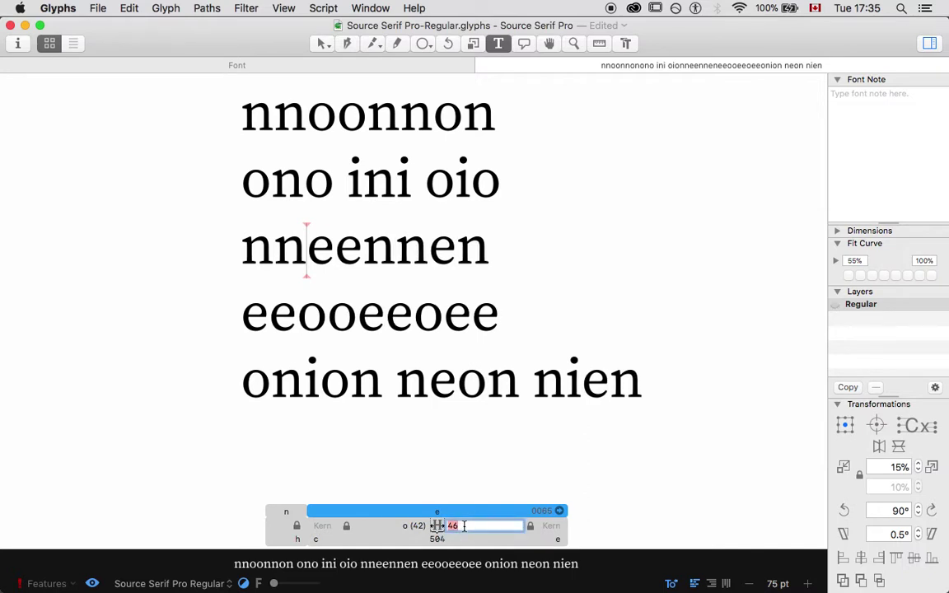
{"action": "type", "text": "42"}
{"action": "key", "text": "Return"}
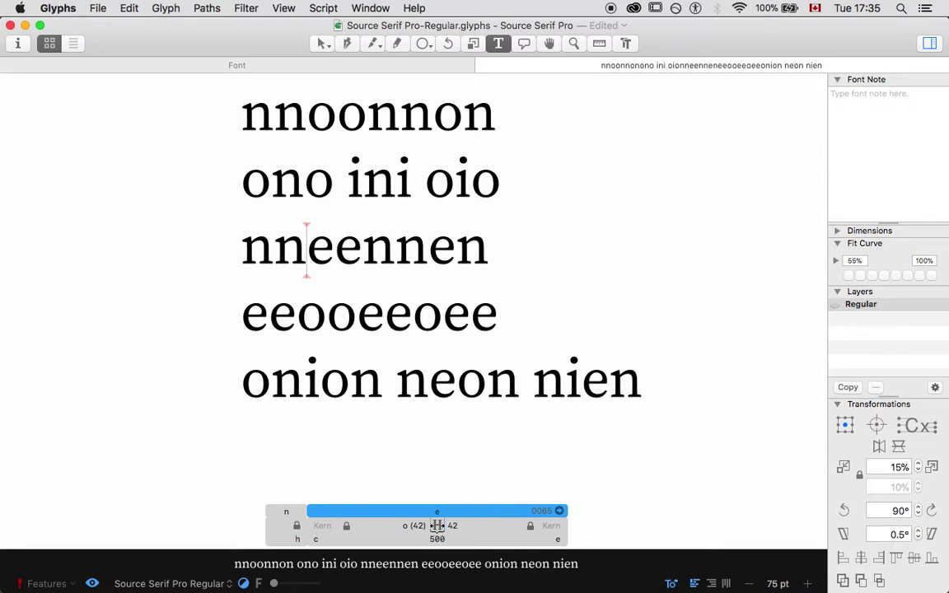
Set the e's right sidebearing to 40 and save the font file
{"action": "left_click", "coordinate": [449, 526]}
{"action": "type", "text": "40"}
{"action": "key", "text": "Return"}
{"action": "left_click", "coordinate": [215, 354]}
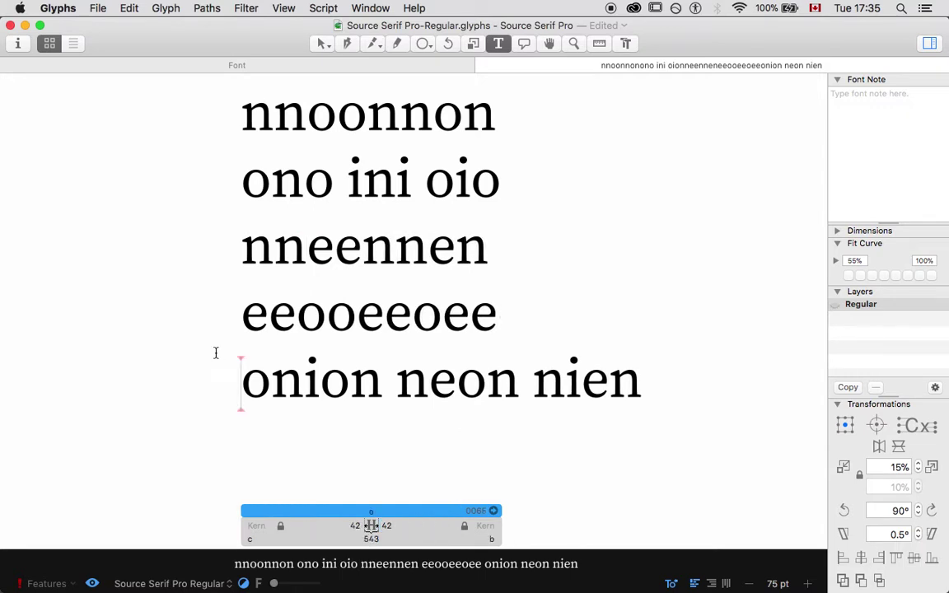
{"action": "key", "text": "super+s"}
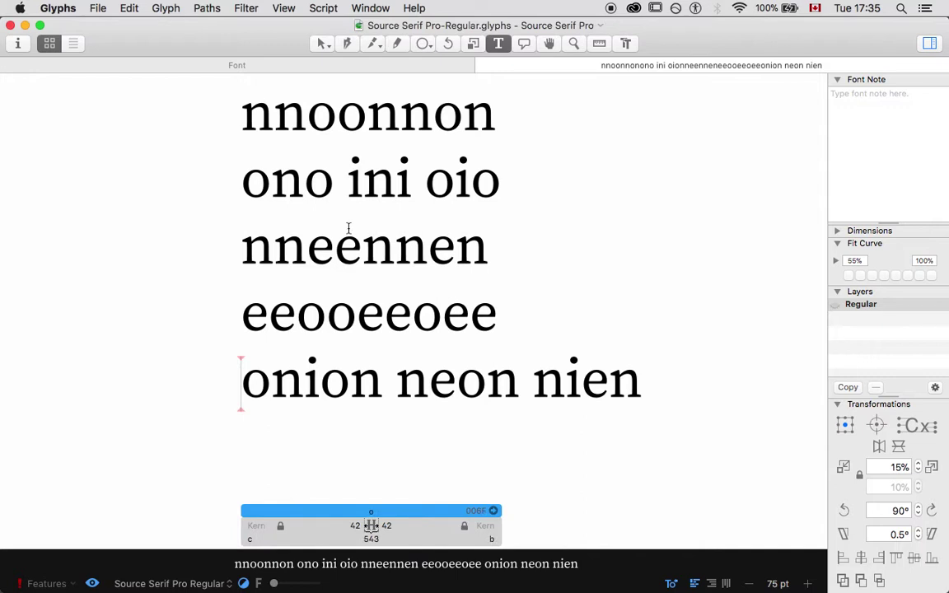
Replace every e in the third test line with d so it reads "nnddnndn"
{"action": "left_click", "coordinate": [356, 252]}
{"action": "key", "text": "BackSpace"}
{"action": "key", "text": "BackSpace"}
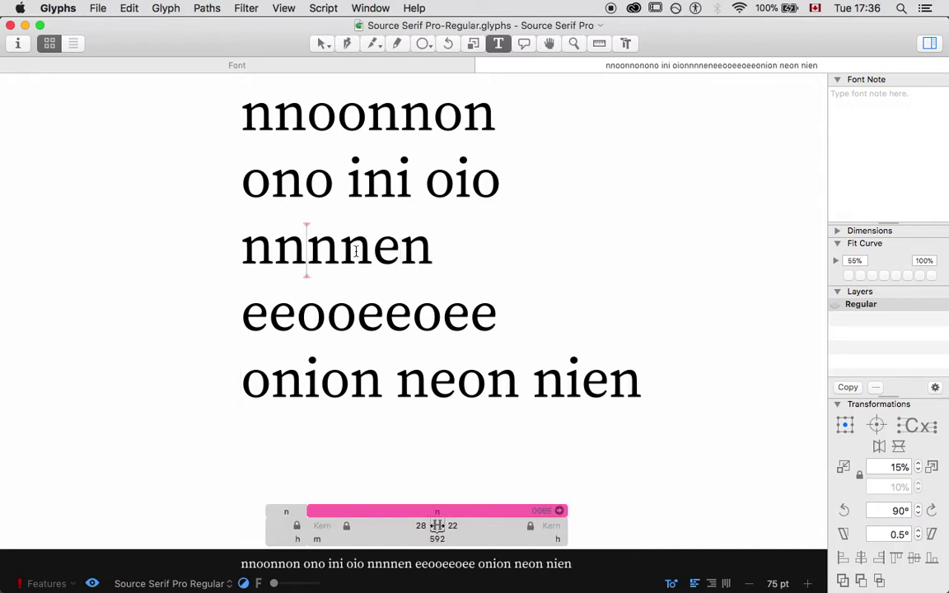
{"action": "type", "text": "dd"}
{"action": "key", "text": "Right"}
{"action": "key", "text": "Right"}
{"action": "key", "text": "Delete"}
{"action": "type", "text": "d"}
Replace every e in the fourth test line with d so it reads "ddooddodd"
{"action": "key", "text": "Down"}
{"action": "key", "text": "Left"}
{"action": "key", "text": "Right"}
{"action": "key", "text": "Delete"}
{"action": "key", "text": "BackSpace"}
{"action": "type", "text": "dd"}
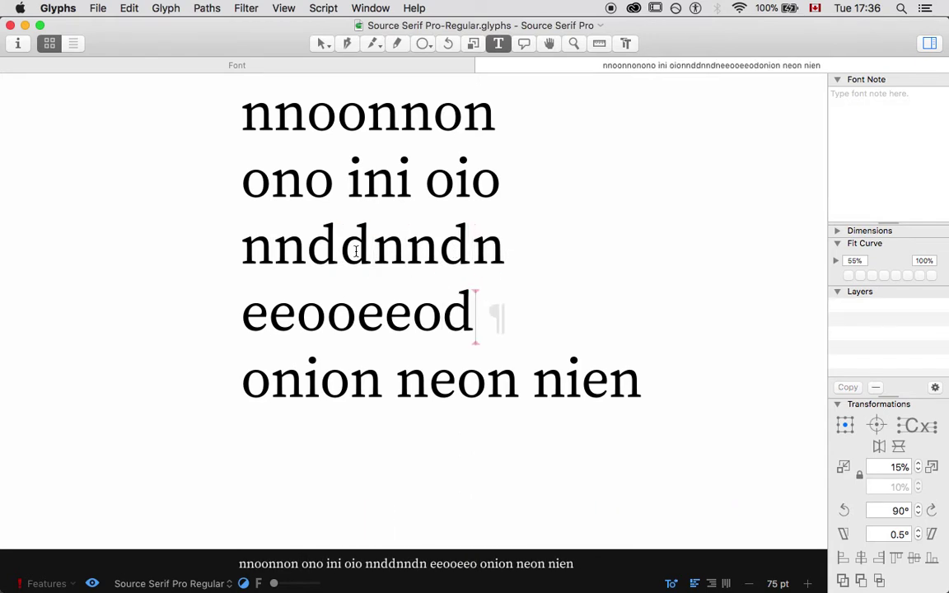
{"action": "key", "text": "Left"}
{"action": "key", "text": "Left"}
{"action": "key", "text": "Left"}
{"action": "key", "text": "BackSpace"}
{"action": "key", "text": "BackSpace"}
{"action": "type", "text": "dd"}
{"action": "key", "text": "Left"}
{"action": "key", "text": "Left"}
{"action": "key", "text": "Left"}
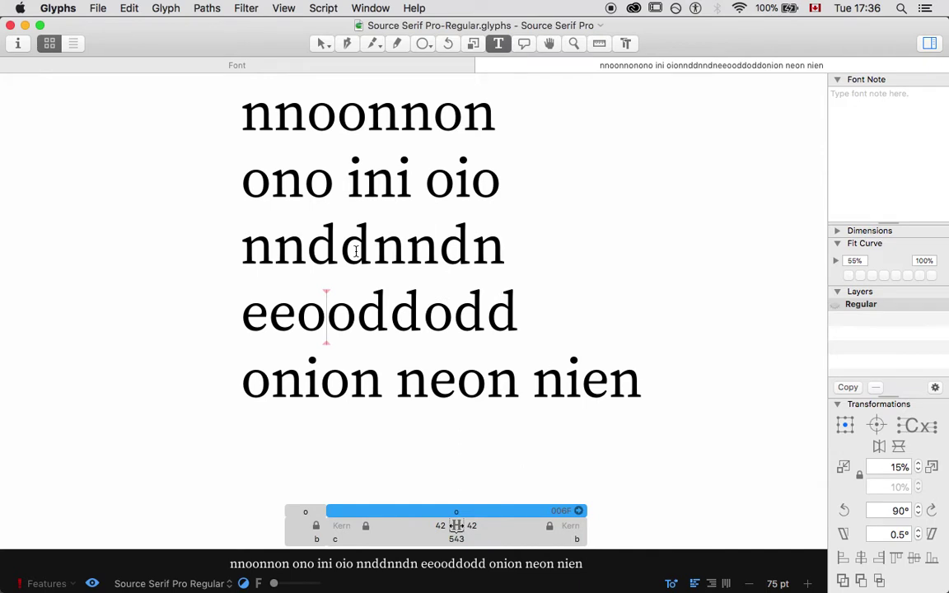
{"action": "key", "text": "Left"}
{"action": "key", "text": "BackSpace"}
{"action": "key", "text": "BackSpace"}
{"action": "type", "text": "ddod"}
{"action": "key", "text": "BackSpace"}
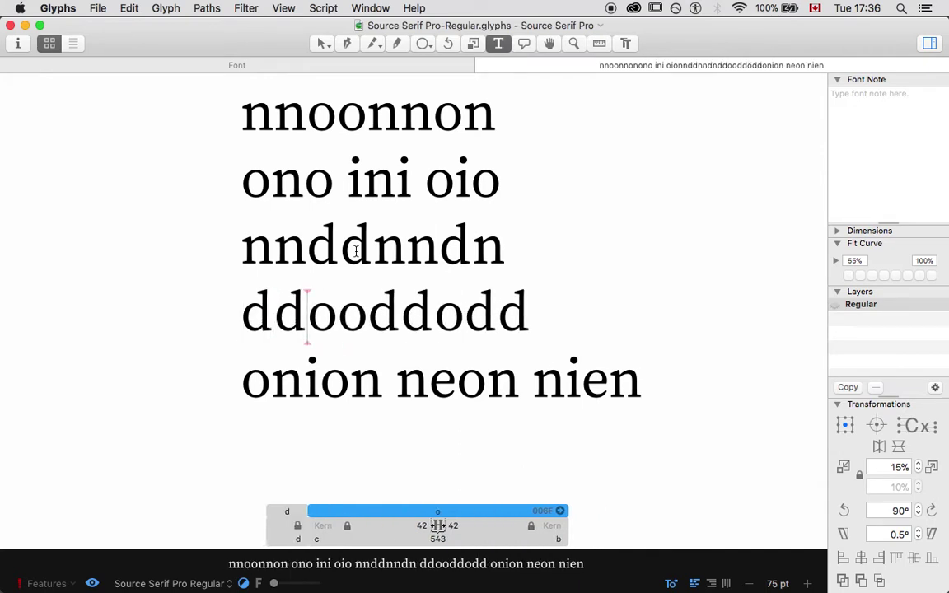
Set the right sidebearing of the d to 0 and preview its spacing in the test lines
{"action": "key", "text": "super+plus"}
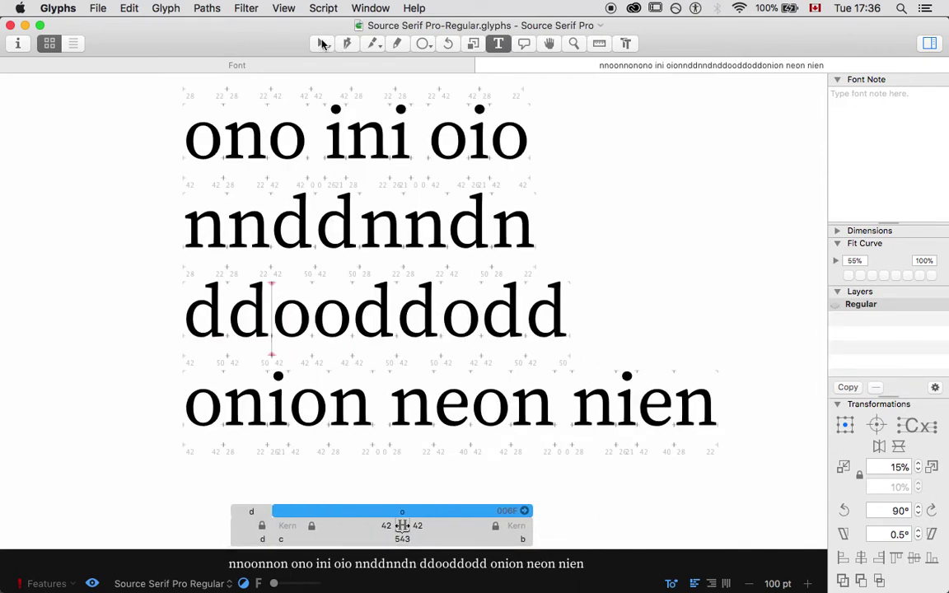
{"action": "key", "text": "Escape"}
{"action": "key", "text": "space"}
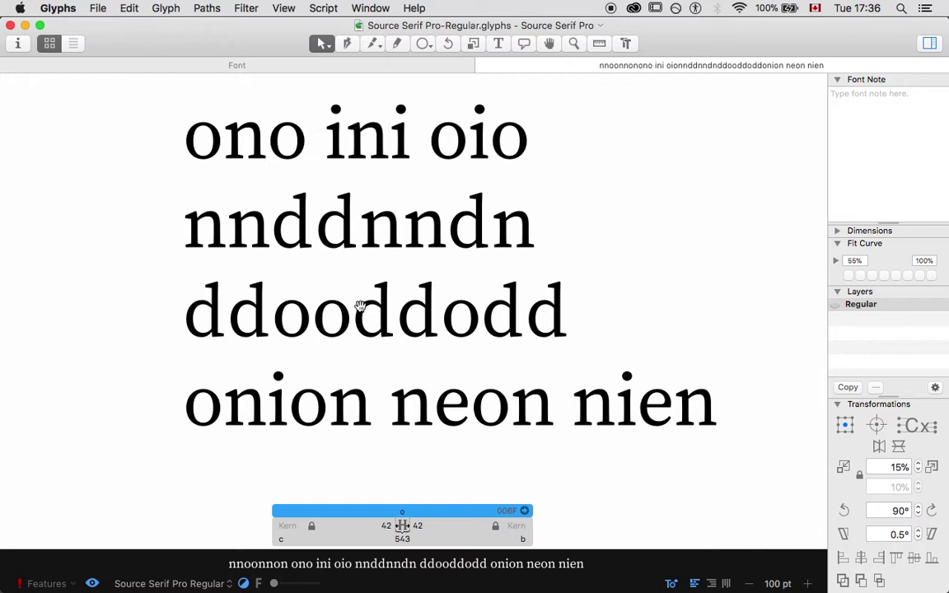
{"action": "scroll", "coordinate": [360, 307], "scroll_direction": "up", "scroll_amount": 5}
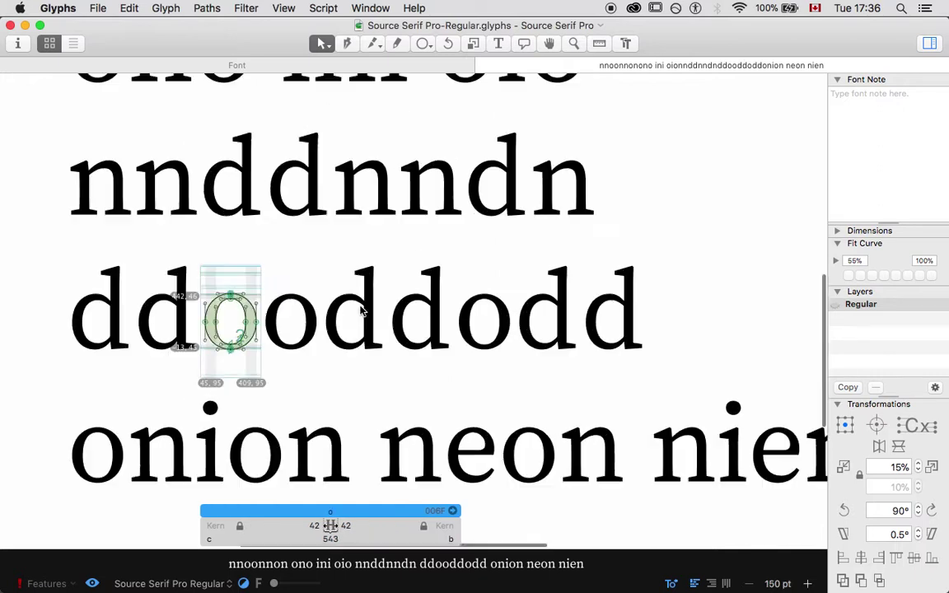
{"action": "scroll", "coordinate": [363, 312], "scroll_direction": "left", "scroll_amount": 2}
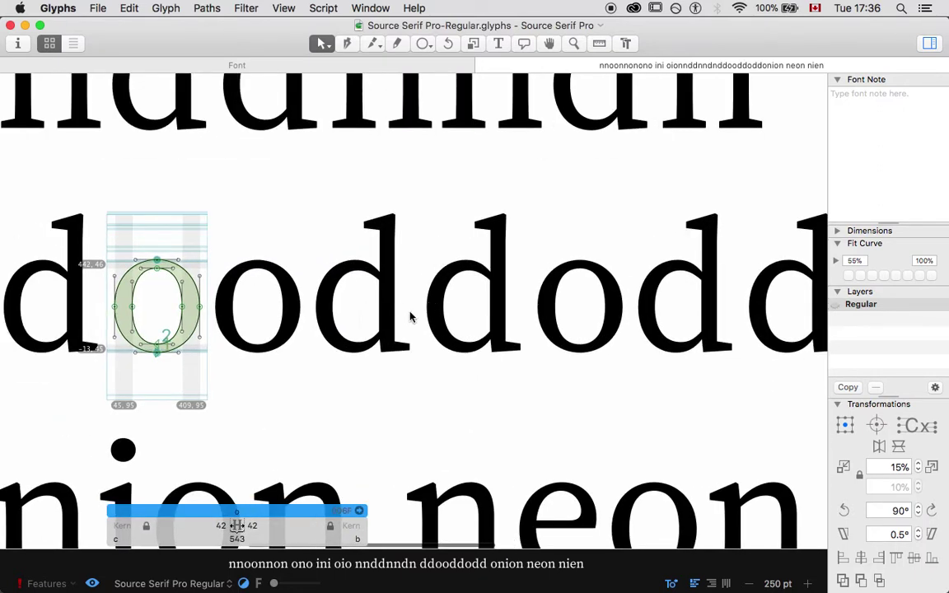
{"action": "scroll", "coordinate": [410, 317], "scroll_direction": "down", "scroll_amount": 3}
{"action": "double_click", "coordinate": [409, 317]}
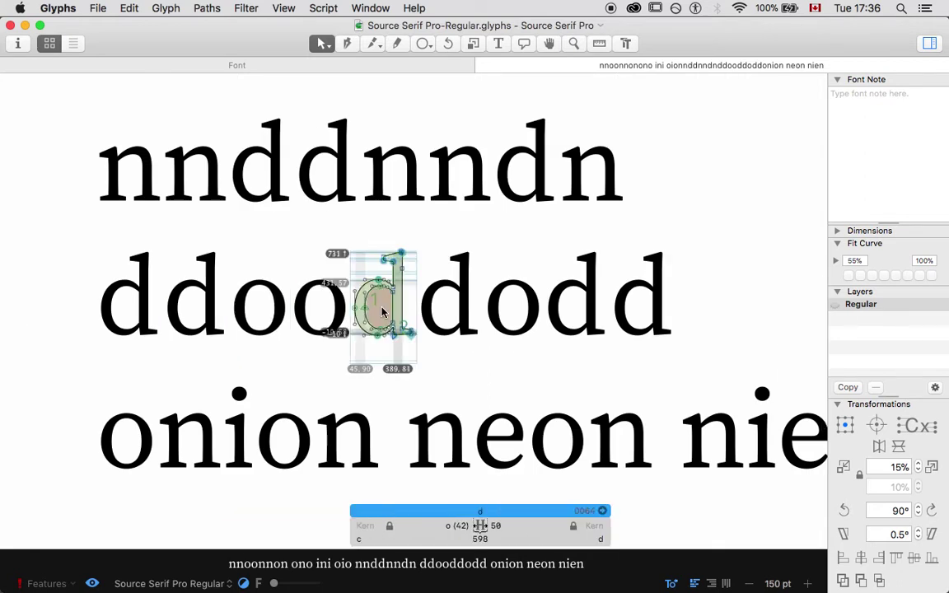
{"action": "left_click", "coordinate": [500, 526]}
{"action": "key", "text": "BackSpace"}
{"action": "type", "text": "0"}
{"action": "key", "text": "Return"}
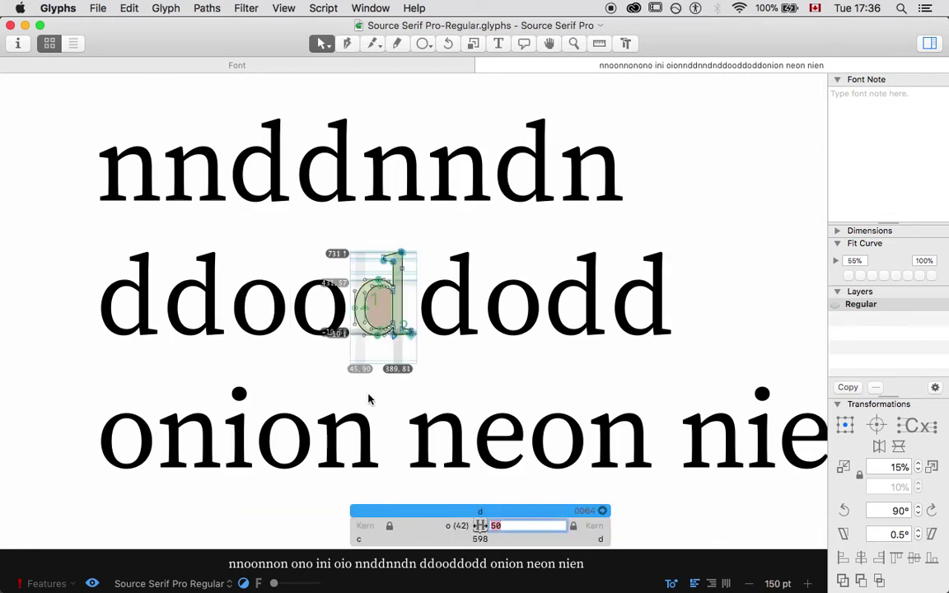
{"action": "type", "text": "6"}
{"action": "key", "text": "Return"}
{"action": "key", "text": "super+minus"}
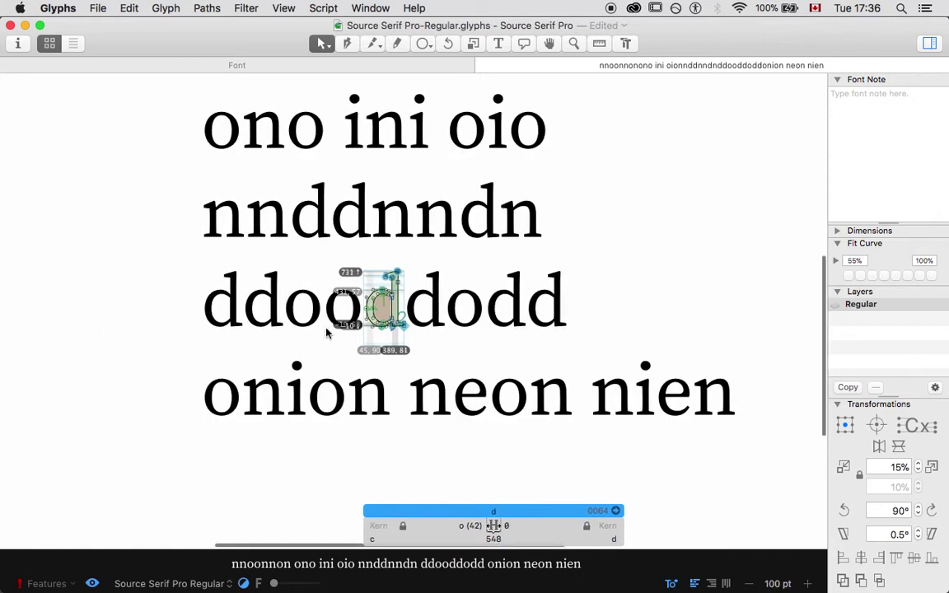
{"action": "scroll", "coordinate": [329, 328], "scroll_direction": "right", "scroll_amount": 2}
{"action": "key", "text": "space"}
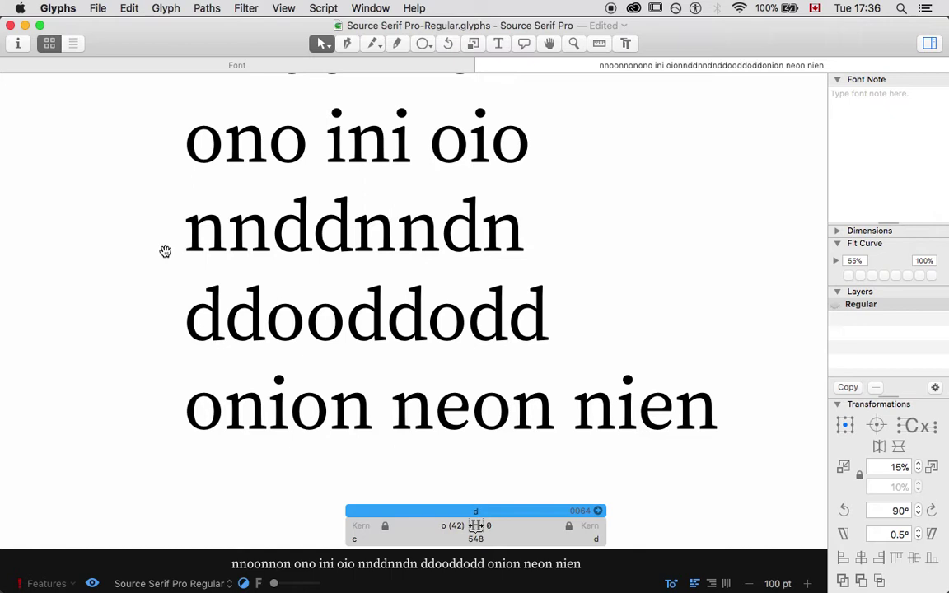
Replace the word "nien" at the end of the last test line with "dime"
{"action": "key", "text": "t"}
{"action": "left_click", "coordinate": [706, 424]}
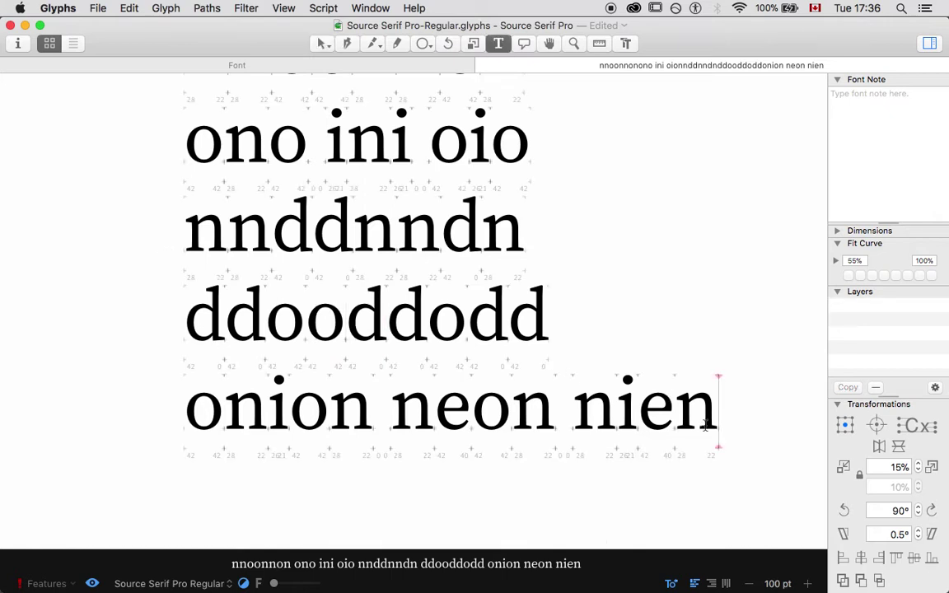
{"action": "key", "text": "BackSpace"}
{"action": "key", "text": "BackSpace"}
{"action": "key", "text": "BackSpace"}
{"action": "key", "text": "BackSpace"}
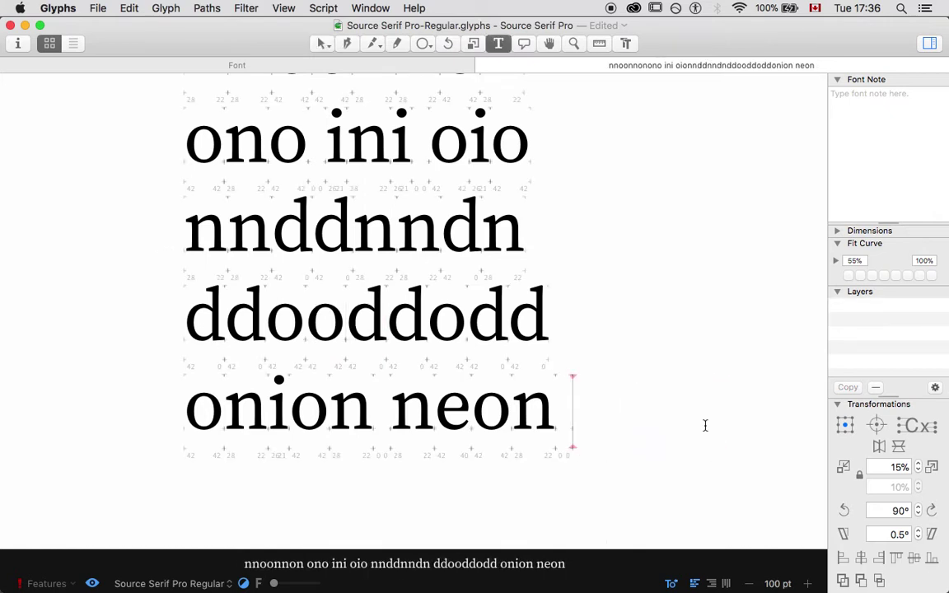
{"action": "type", "text": "dime"}
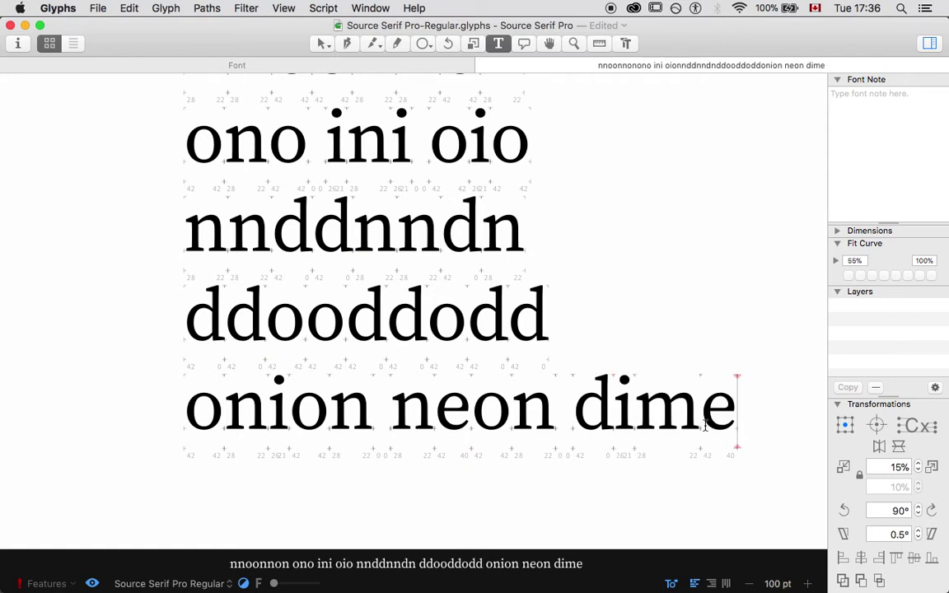
Replace the word "neon" in the last test line with "node" so it reads "onion node dime"
{"action": "left_click", "coordinate": [552, 403]}
{"action": "key", "text": "BackSpace"}
{"action": "key", "text": "BackSpace"}
{"action": "key", "text": "BackSpace"}
{"action": "key", "text": "BackSpace"}
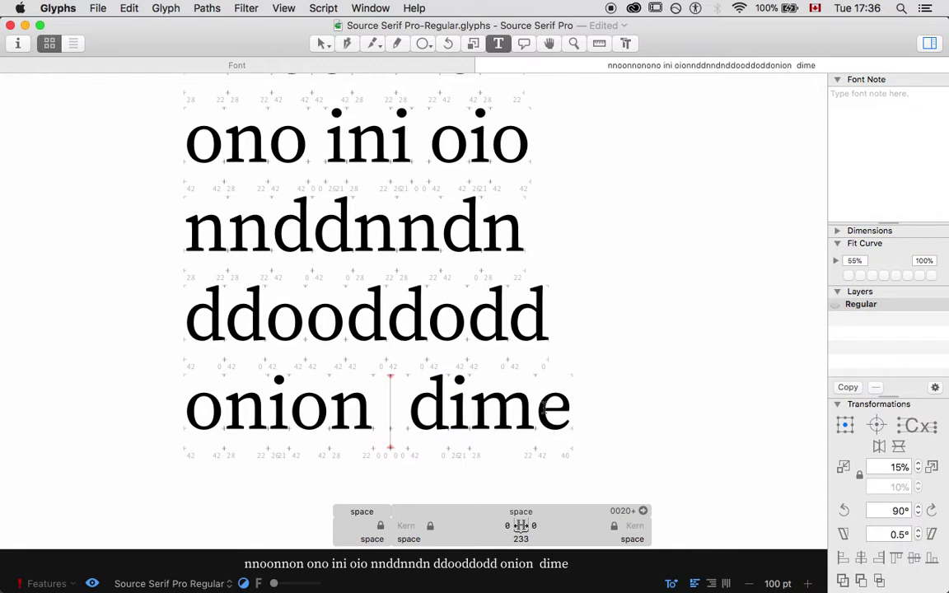
{"action": "type", "text": "node"}
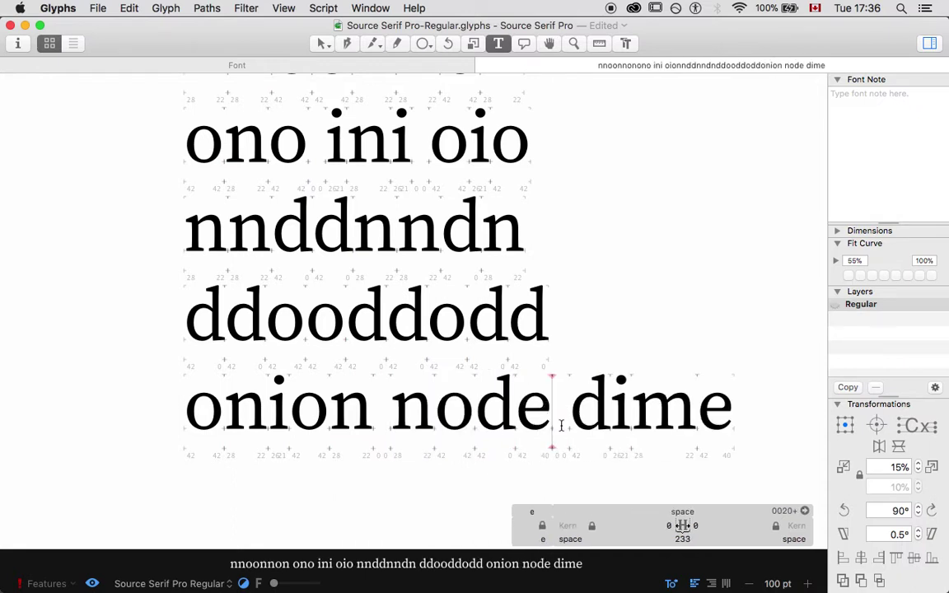
Add a new line reading "didn" below the line "onion node dime"
{"action": "key", "text": "super+Right"}
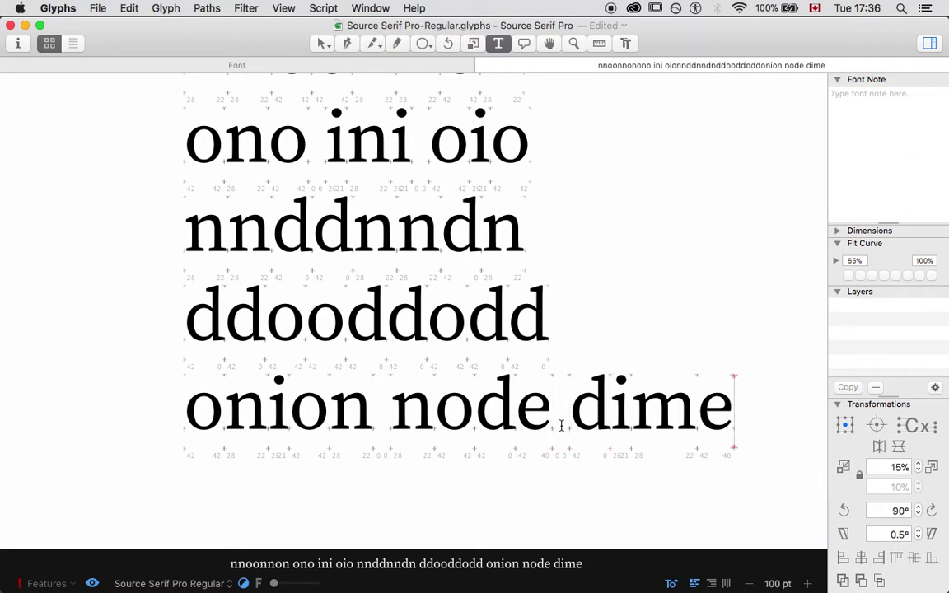
{"action": "key", "text": "Return"}
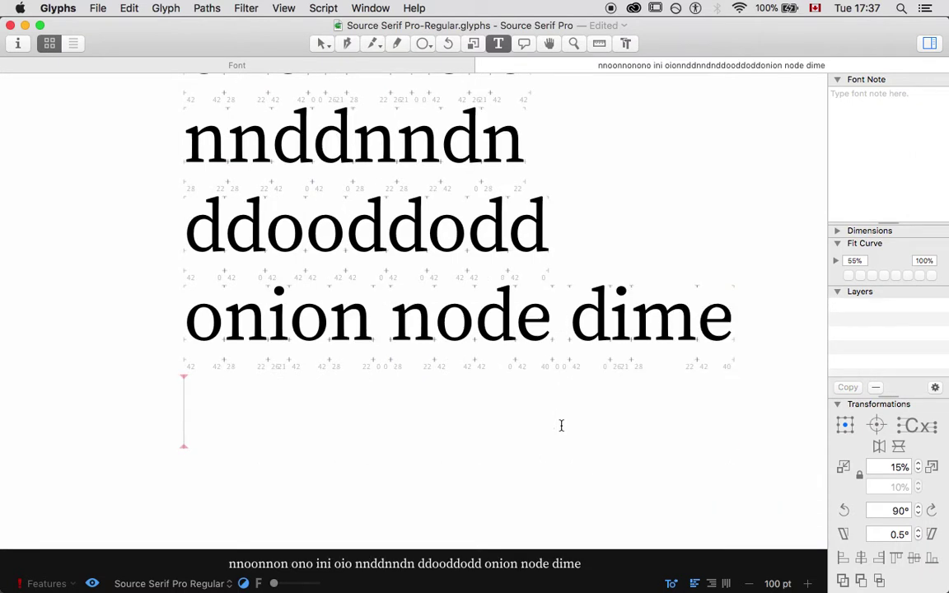
{"action": "type", "text": "did"}
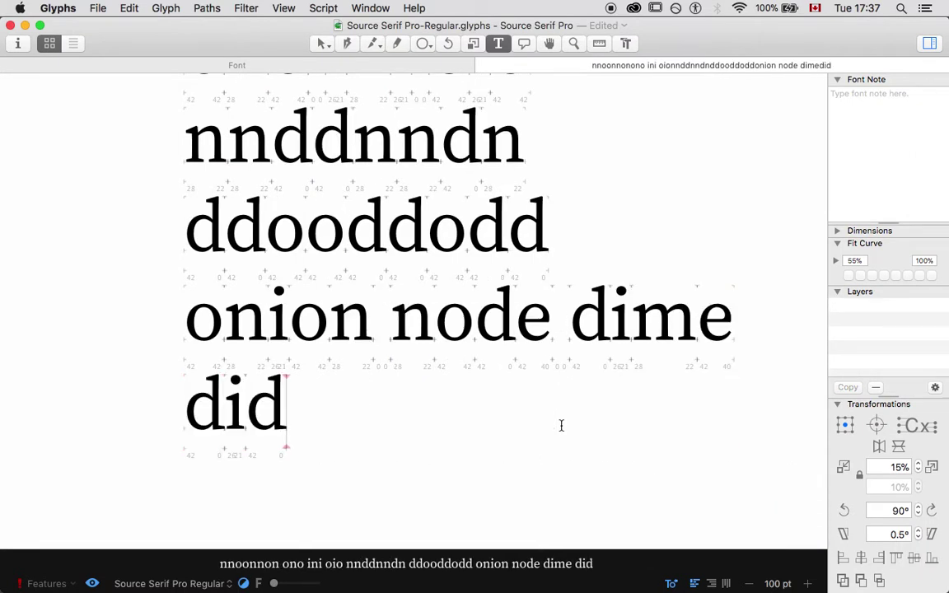
{"action": "type", "text": "n"}
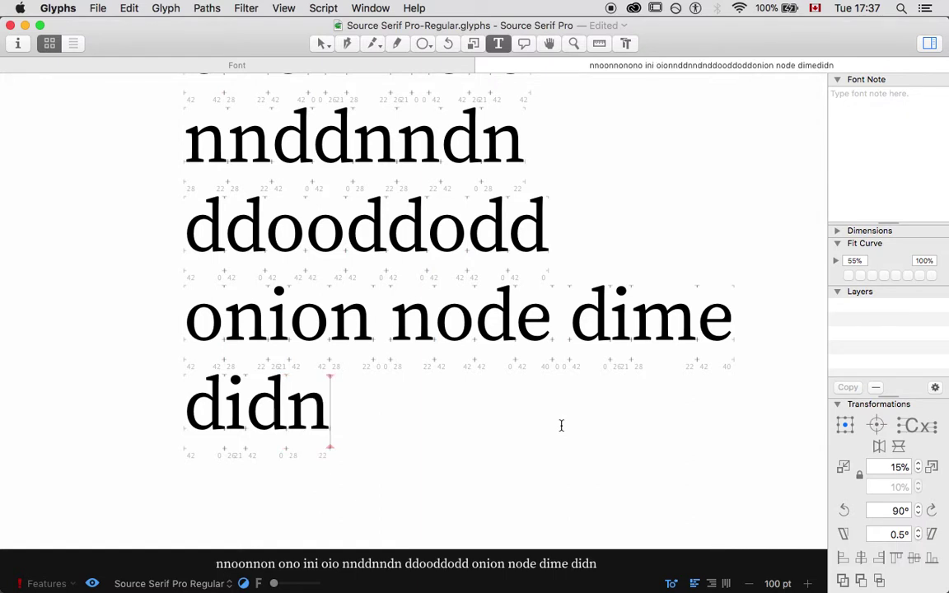
{"action": "type", "text": "'"}
{"action": "key", "text": "BackSpace"}
{"action": "scroll", "coordinate": [498, 391], "scroll_direction": "up", "scroll_amount": 3}
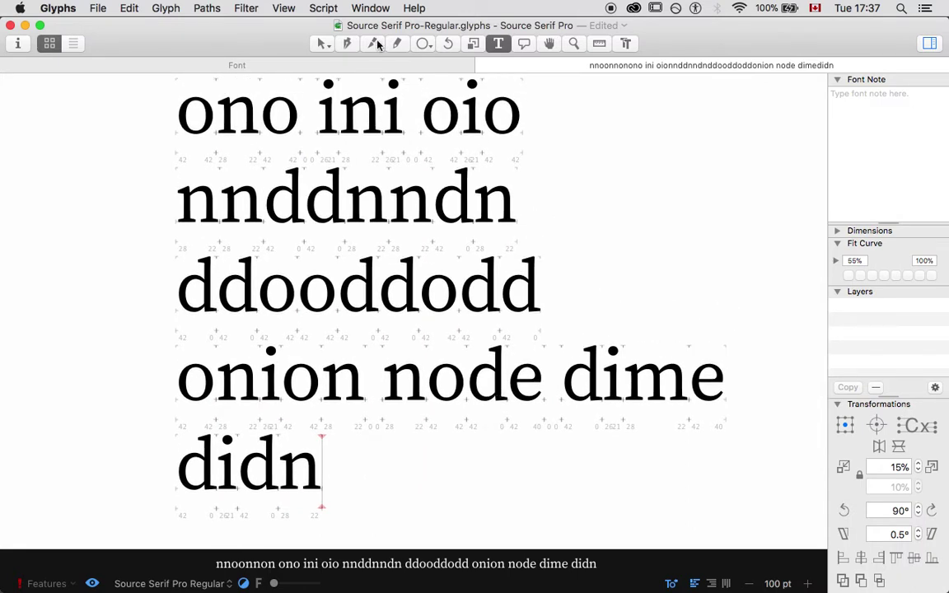
Try right sidebearings of 10 and 14 on the d at the start of the line "ddooddodd"
{"action": "key", "text": "Escape"}
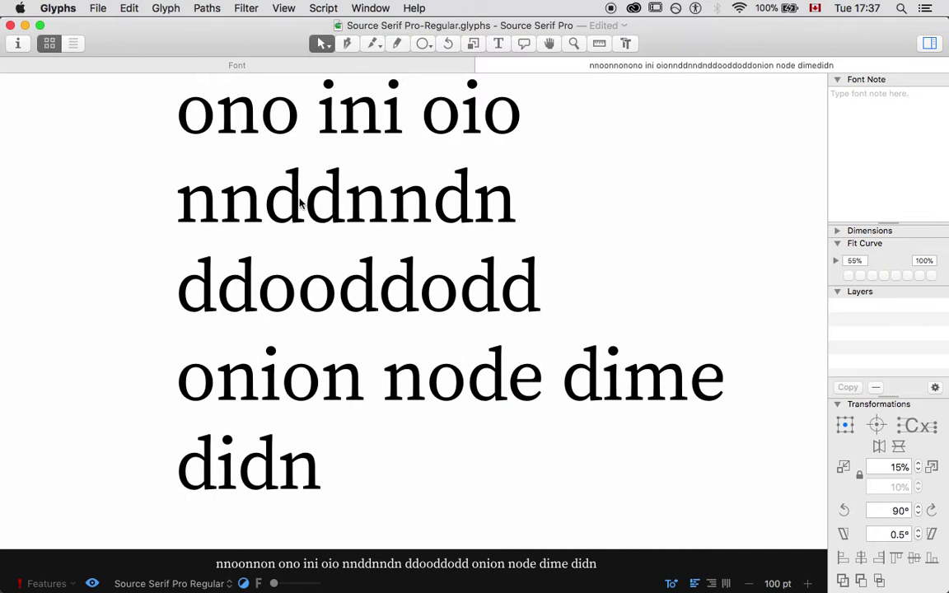
{"action": "key", "text": "t"}
{"action": "left_click", "coordinate": [175, 275]}
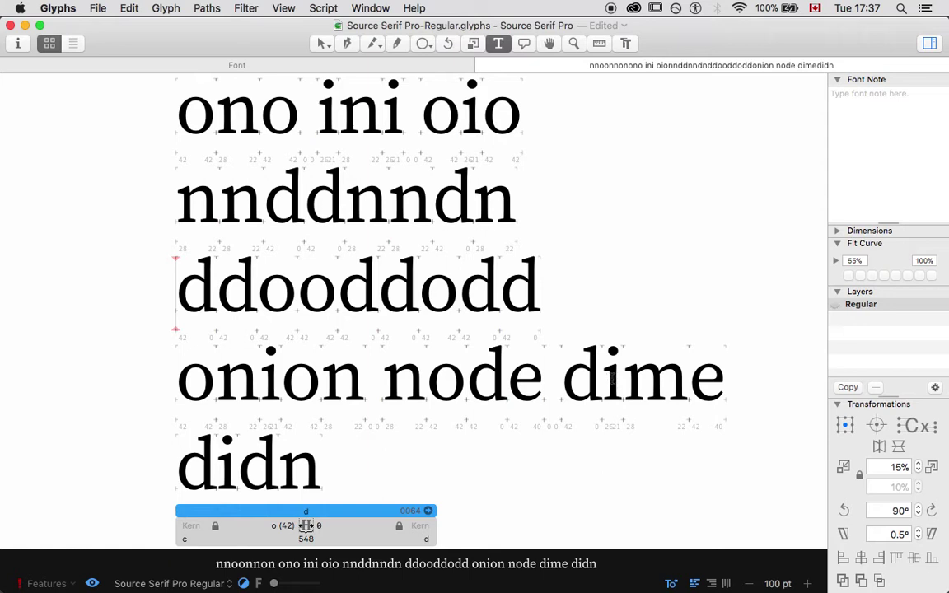
{"action": "left_click", "coordinate": [319, 525]}
{"action": "type", "text": "10"}
{"action": "key", "text": "Return"}
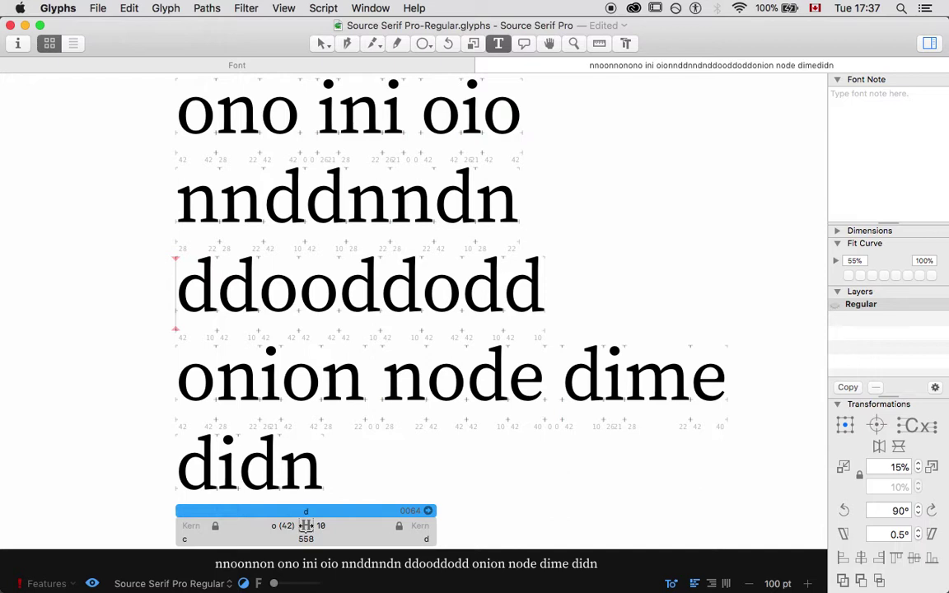
{"action": "left_click", "coordinate": [321, 526]}
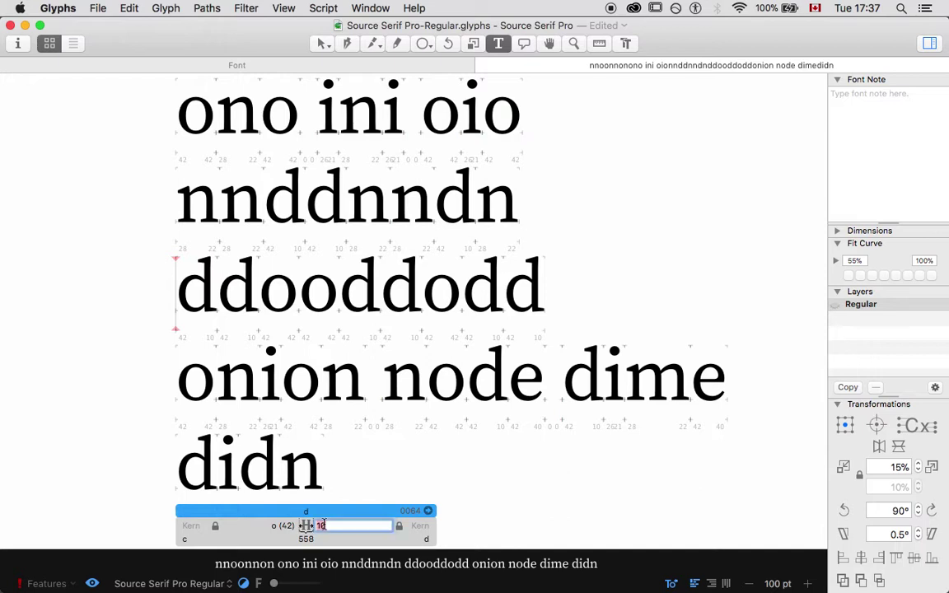
{"action": "type", "text": "14"}
{"action": "key", "text": "Return"}
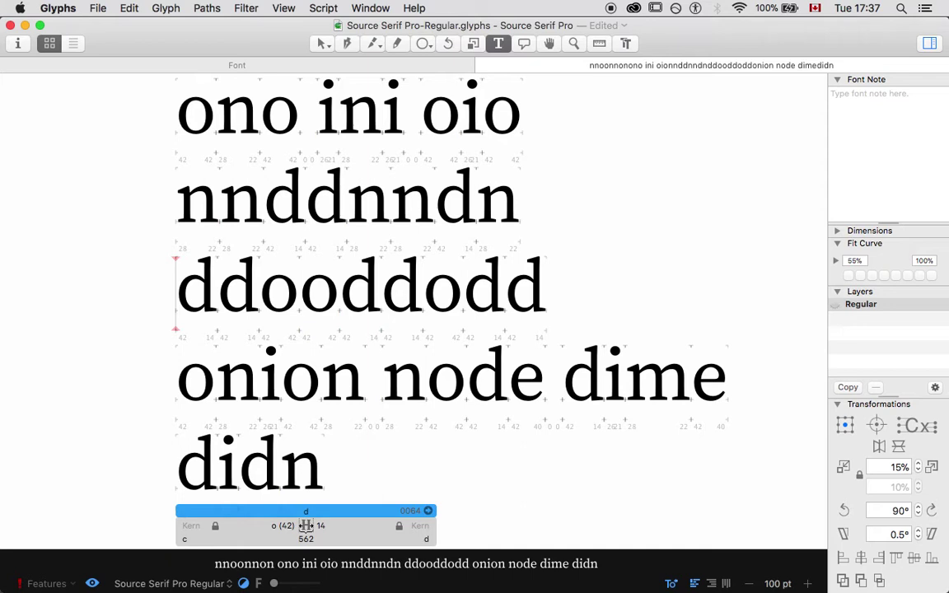
Add the word "dome" after "didn" on the last line, replacing the trial word "mood"
{"action": "left_click", "coordinate": [318, 414]}
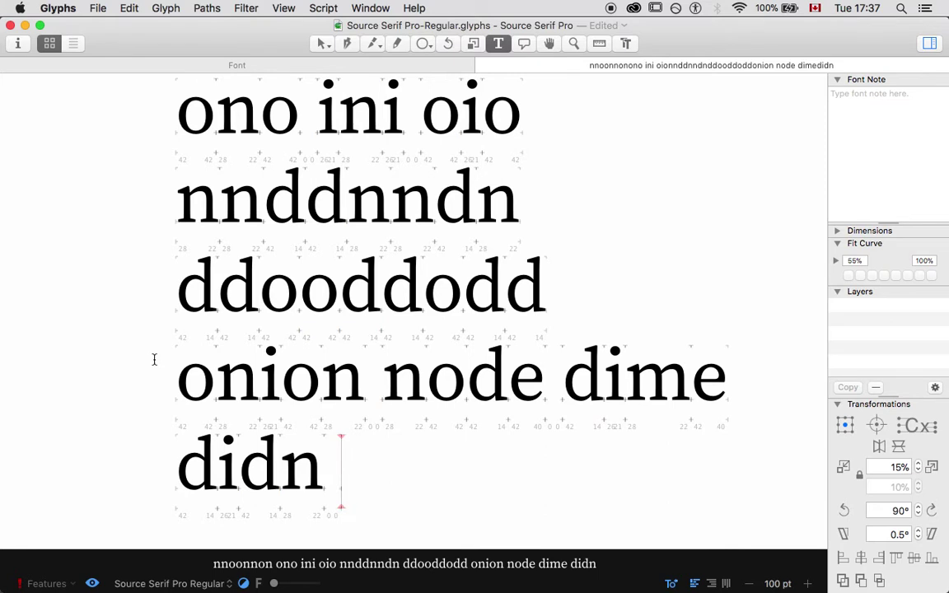
{"action": "type", "text": "mood"}
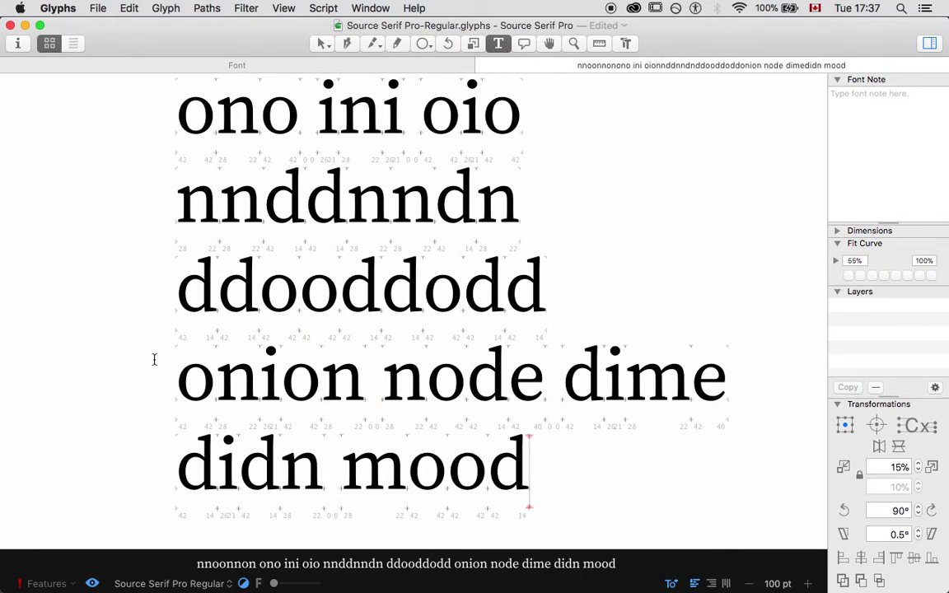
{"action": "key", "text": "BackSpace"}
{"action": "key", "text": "BackSpace"}
{"action": "key", "text": "BackSpace"}
{"action": "key", "text": "BackSpace"}
{"action": "key", "text": "BackSpace"}
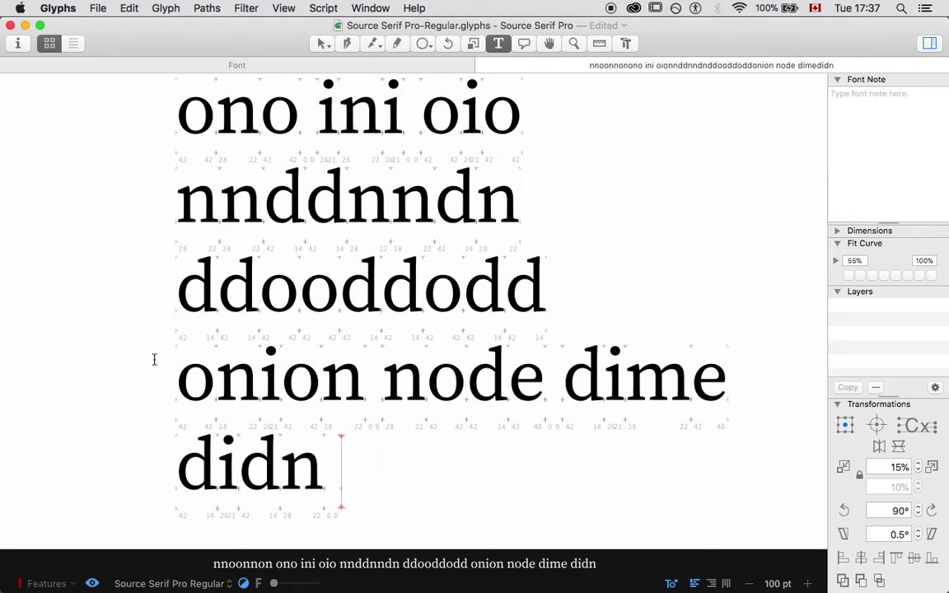
{"action": "type", "text": "dom"}
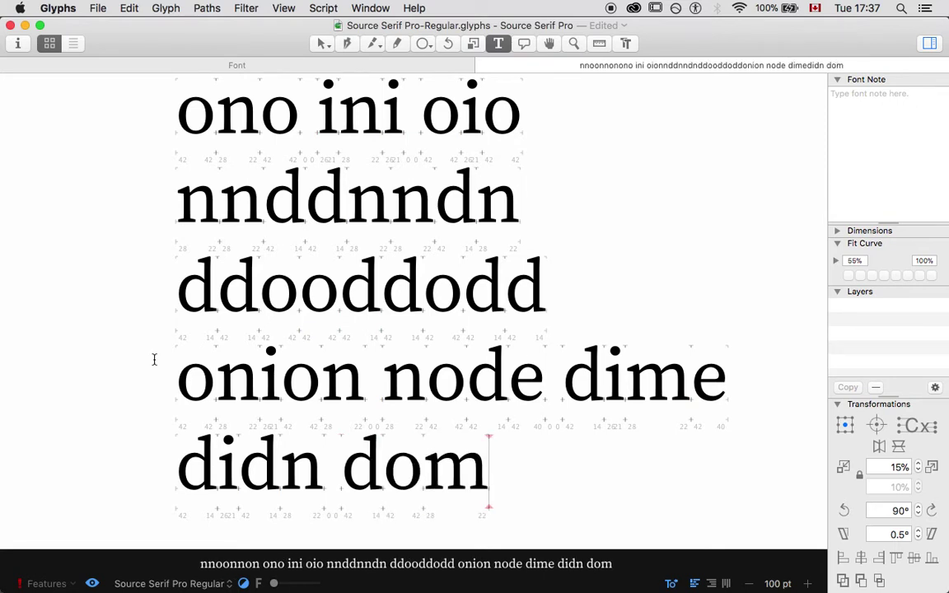
{"action": "type", "text": "e"}
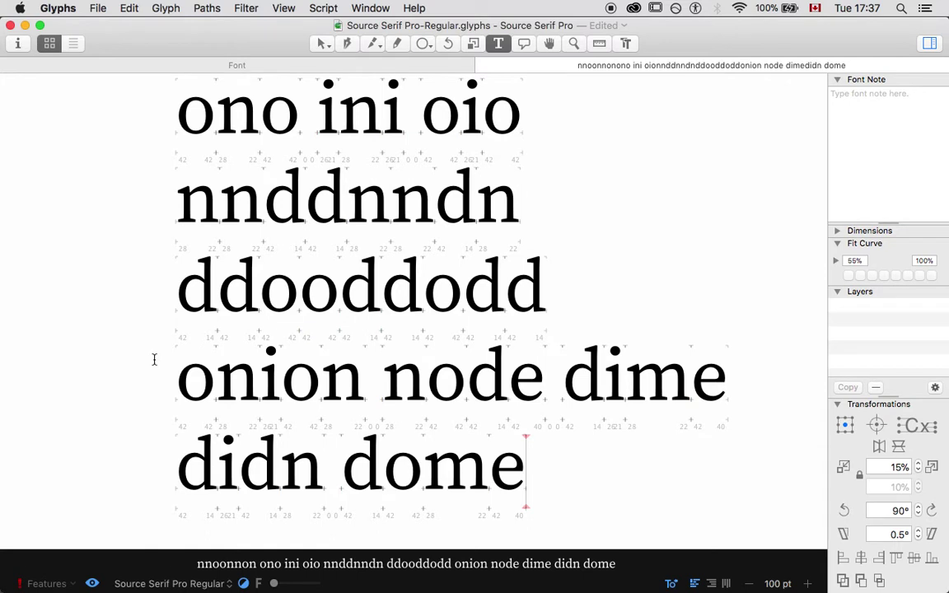
Try a right sidebearing of 6 on the d in the word "dome"
{"action": "key", "text": "Left"}
{"action": "key", "text": "Left"}
{"action": "key", "text": "Left"}
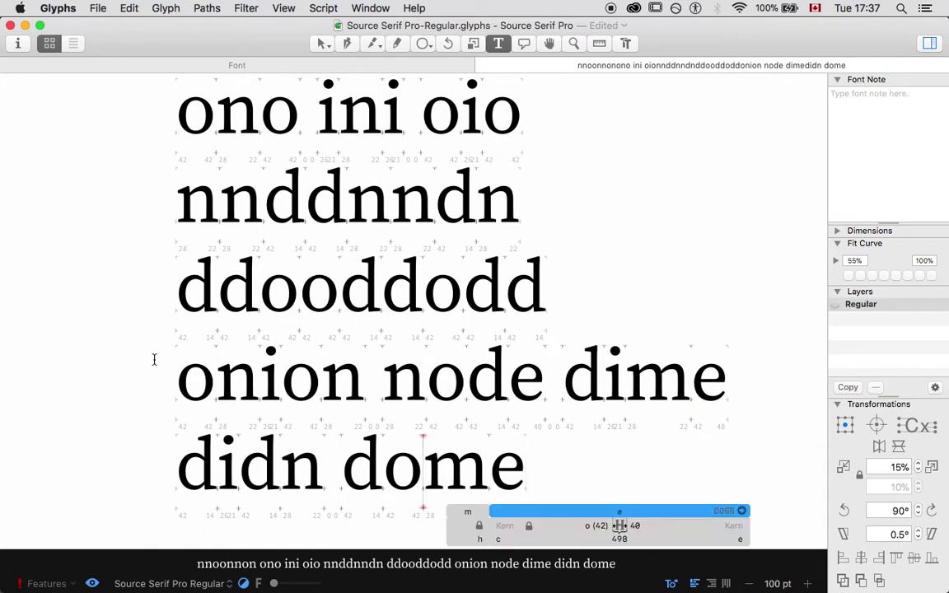
{"action": "key", "text": "Left"}
{"action": "left_click", "coordinate": [494, 525]}
{"action": "type", "text": "6"}
{"action": "key", "text": "Return"}
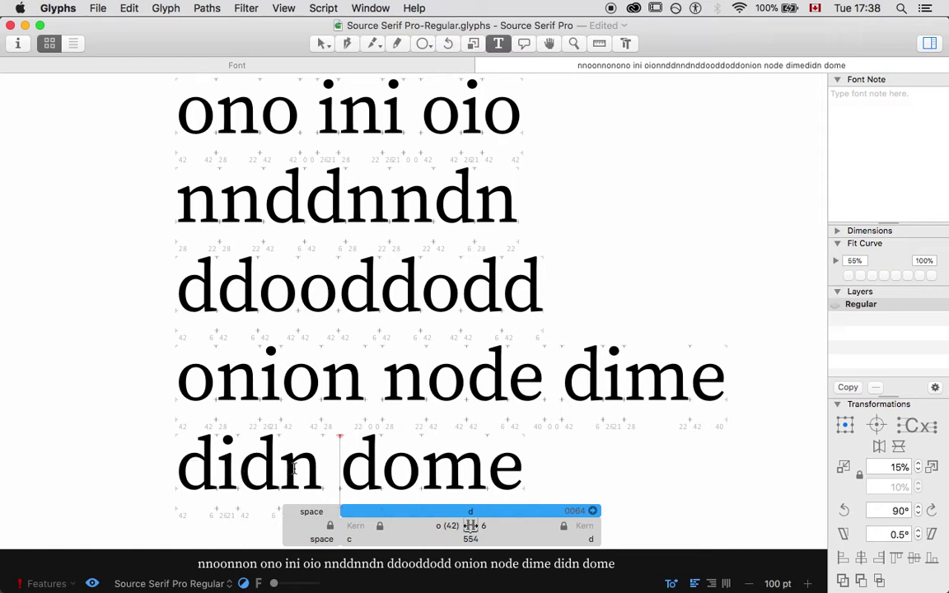
Set the right sidebearing of the d in "dome" to 8, trying 10 for comparison
{"action": "double_click", "coordinate": [484, 525]}
{"action": "type", "text": "8"}
{"action": "key", "text": "Return"}
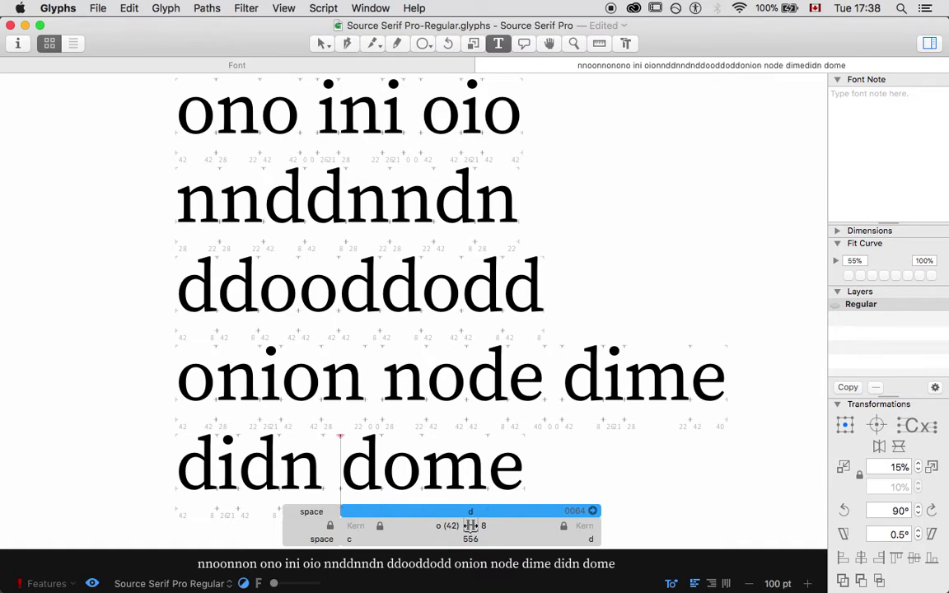
{"action": "double_click", "coordinate": [471, 526]}
{"action": "type", "text": "10"}
{"action": "key", "text": "Return"}
{"action": "double_click", "coordinate": [470, 526]}
{"action": "type", "text": "8"}
{"action": "key", "text": "Return"}
{"action": "left_click", "coordinate": [533, 478]}
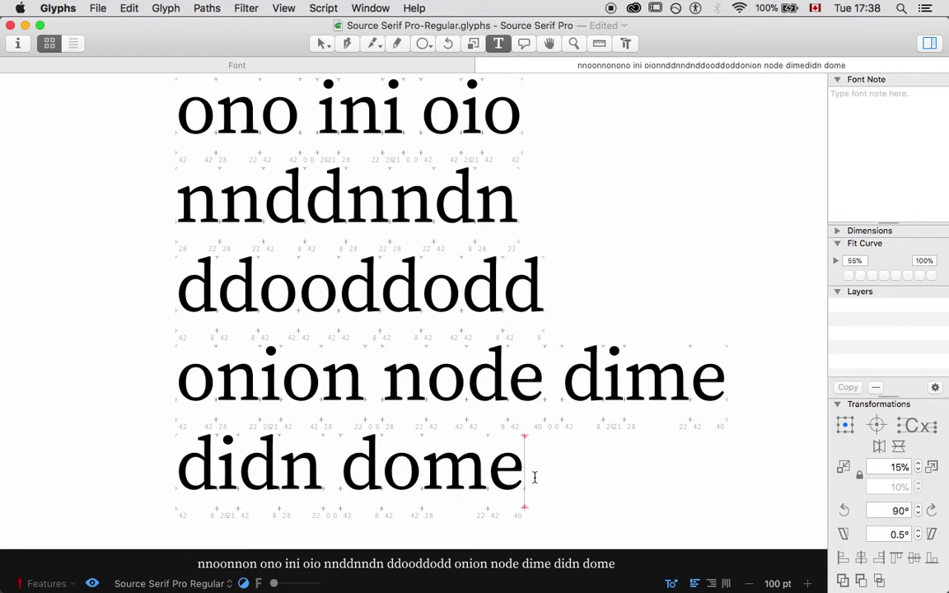
Delete the last d from the line "nnddnndn"
{"action": "scroll", "coordinate": [534, 478], "scroll_direction": "up", "scroll_amount": 3}
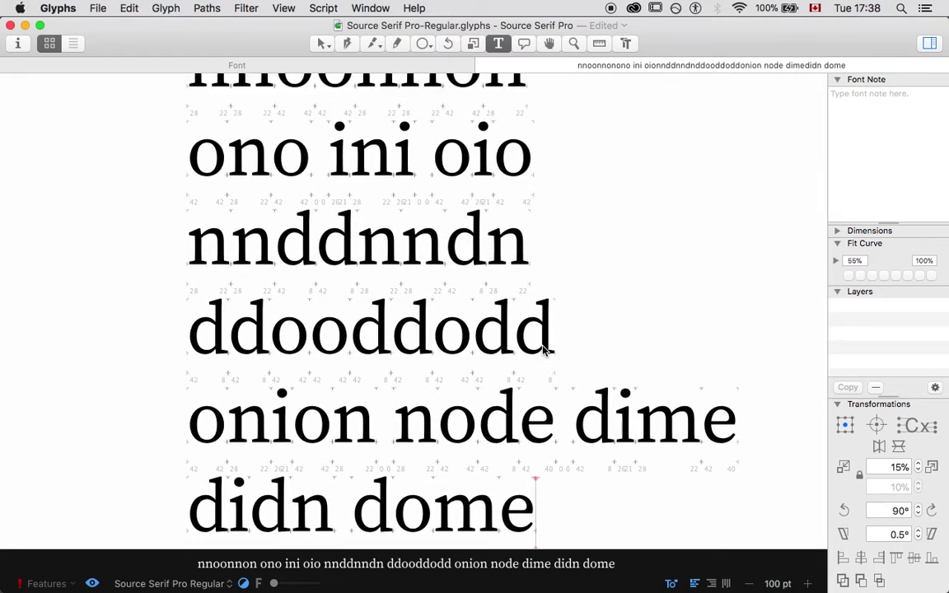
{"action": "left_click", "coordinate": [488, 258]}
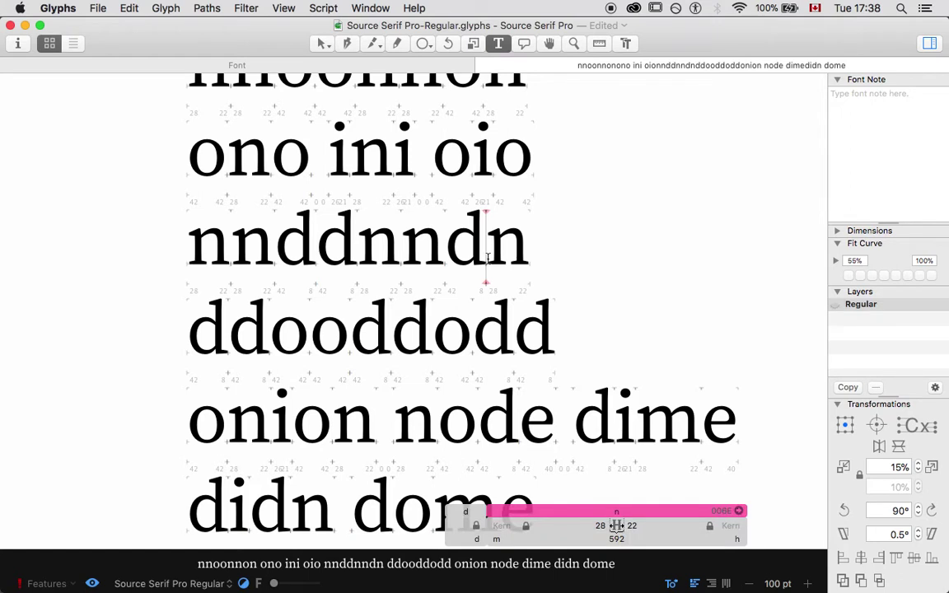
{"action": "key", "text": "BackSpace"}
{"action": "left_click", "coordinate": [616, 298]}
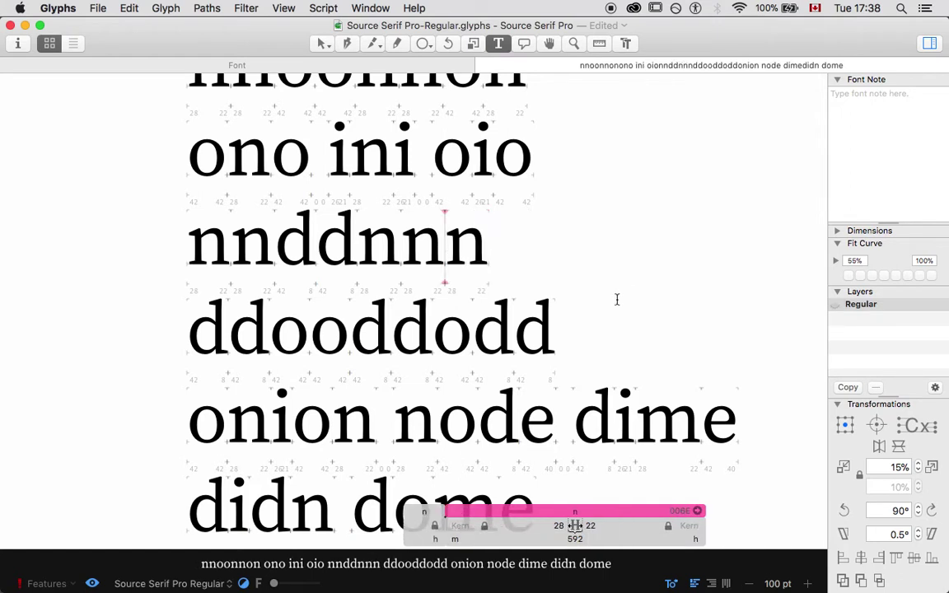
Set the glyph color of the d, e and m to pink
{"action": "right_click", "coordinate": [531, 329]}
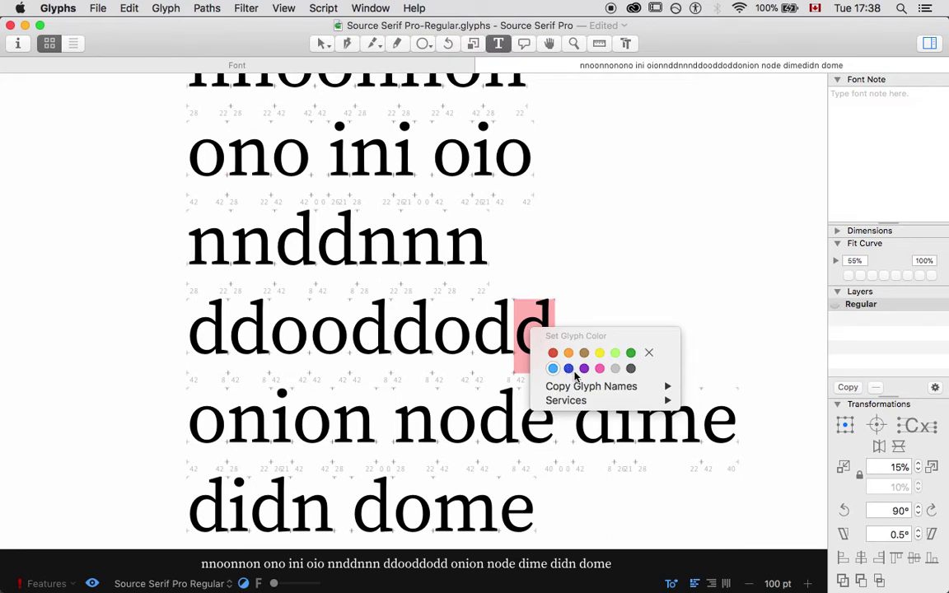
{"action": "left_click", "coordinate": [568, 368]}
{"action": "left_click", "coordinate": [550, 425]}
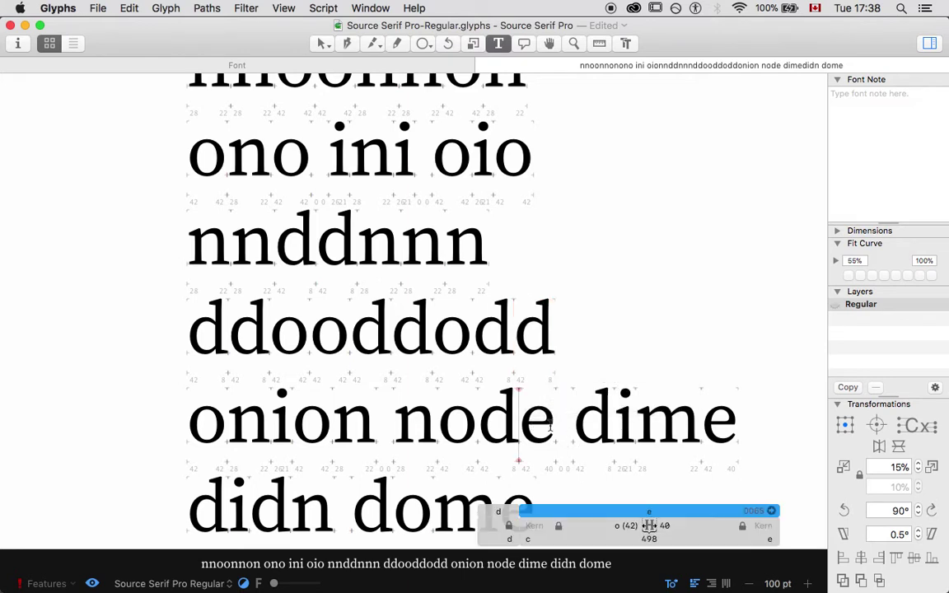
{"action": "right_click", "coordinate": [551, 425]}
{"action": "left_click", "coordinate": [607, 456]}
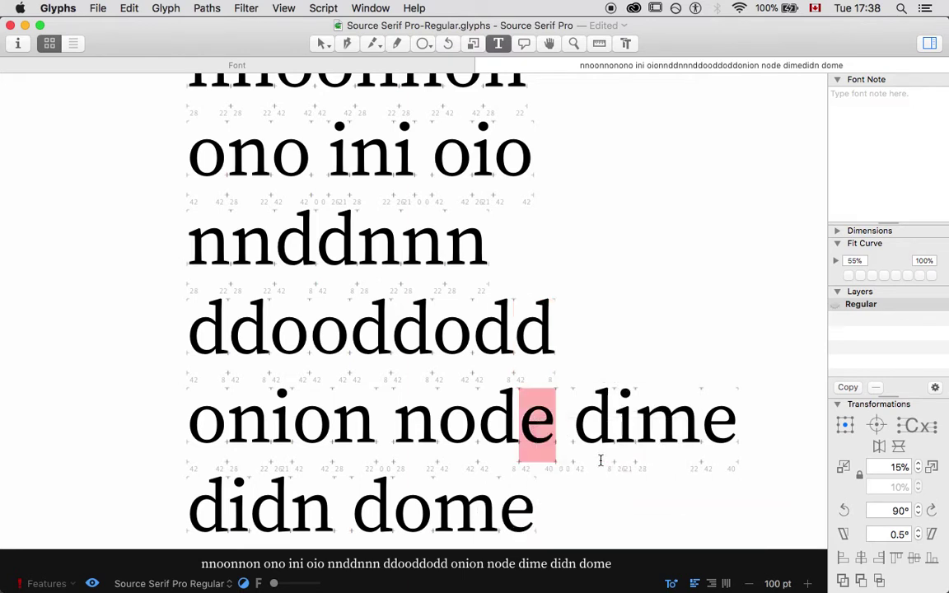
{"action": "scroll", "coordinate": [601, 459], "scroll_direction": "down", "scroll_amount": 2}
{"action": "left_click", "coordinate": [464, 490]}
{"action": "right_click", "coordinate": [465, 497]}
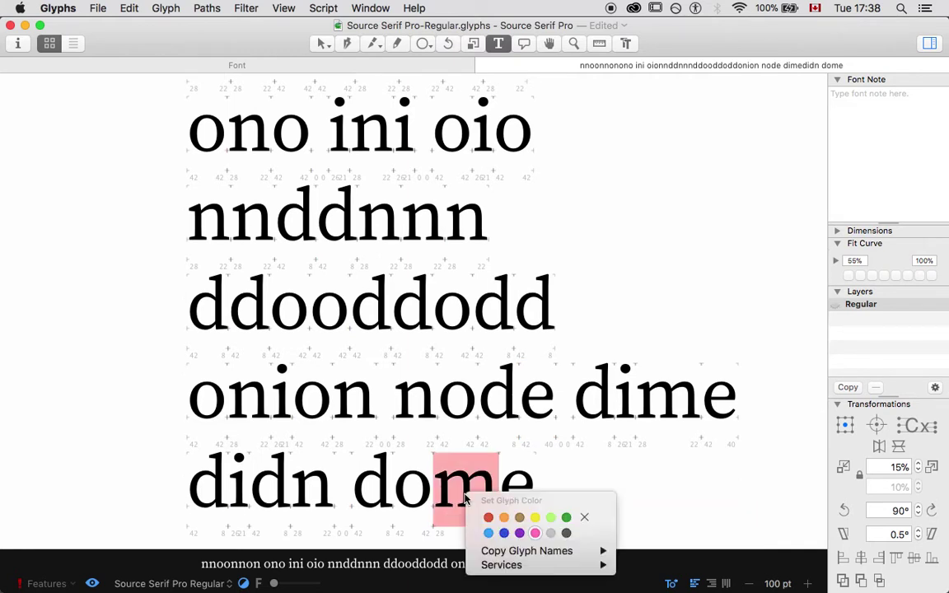
{"action": "left_click", "coordinate": [535, 533]}
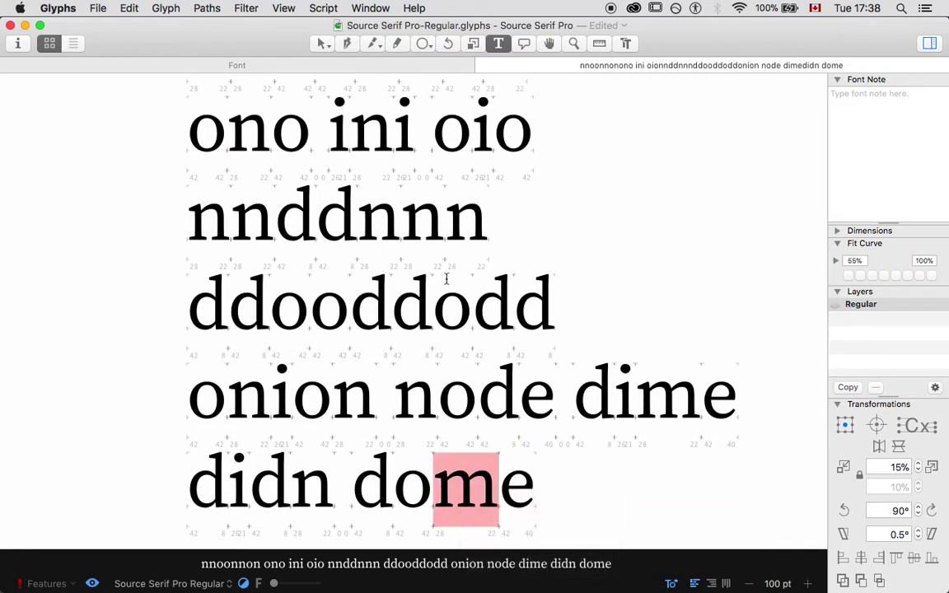
Replace the dd in the line "nnddnnn" with tt and insert a t before its last n, giving "nnttnntn"
{"action": "left_click", "coordinate": [320, 198]}
{"action": "key", "text": "BackSpace"}
{"action": "key", "text": "Delete"}
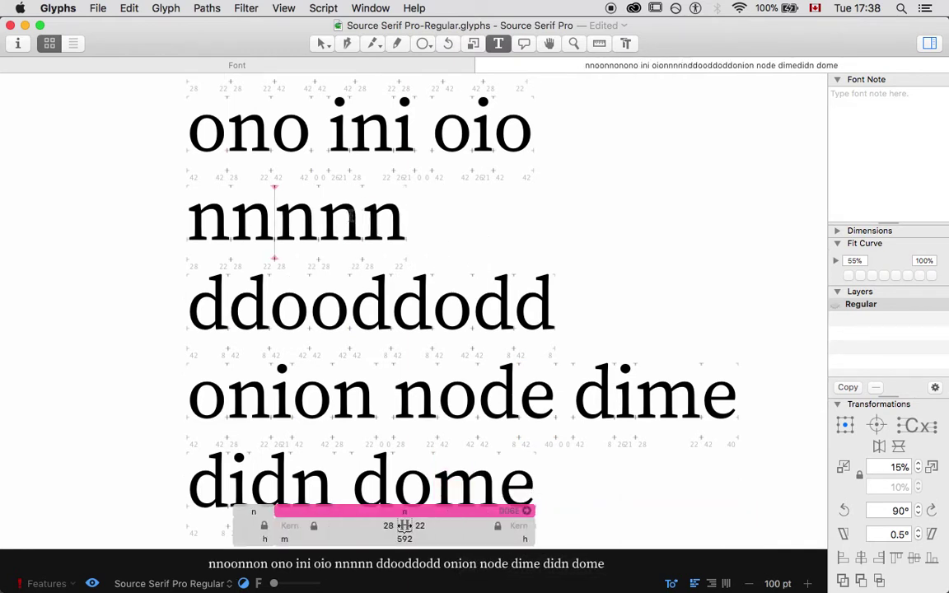
{"action": "type", "text": "tt"}
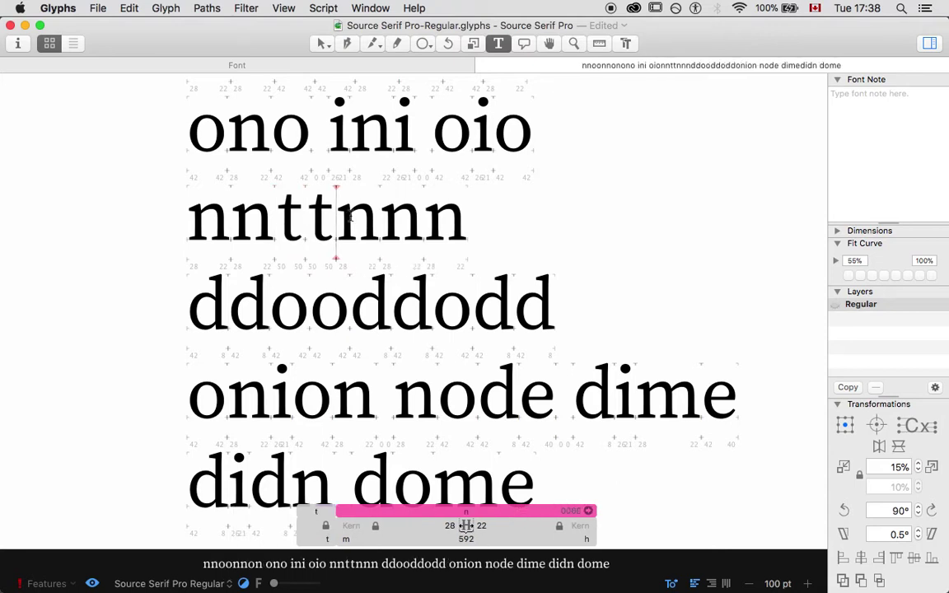
{"action": "key", "text": "Right"}
{"action": "key", "text": "Right"}
{"action": "type", "text": "t"}
Replace the final dd of the line "ddooddodd" with tt, keeping the o before it
{"action": "key", "text": "Down"}
{"action": "key", "text": "BackSpace"}
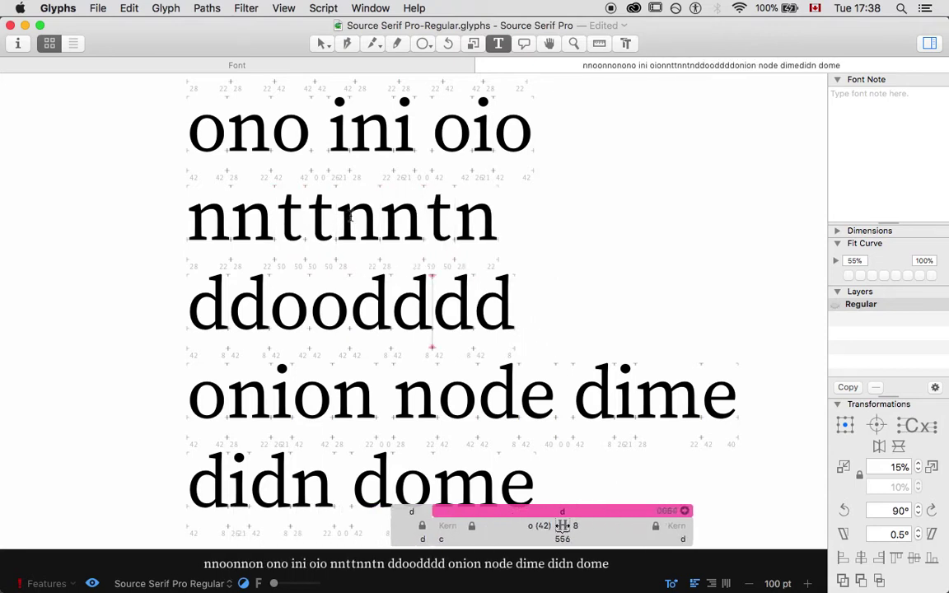
{"action": "type", "text": "o"}
{"action": "key", "text": "shift+Right"}
{"action": "key", "text": "shift+Right"}
{"action": "type", "text": "tt"}
Replace the middle dd of the line "ddooddott" with tt
{"action": "key", "text": "Left"}
{"action": "key", "text": "Left"}
{"action": "key", "text": "shift+Left"}
{"action": "key", "text": "shift+Left"}
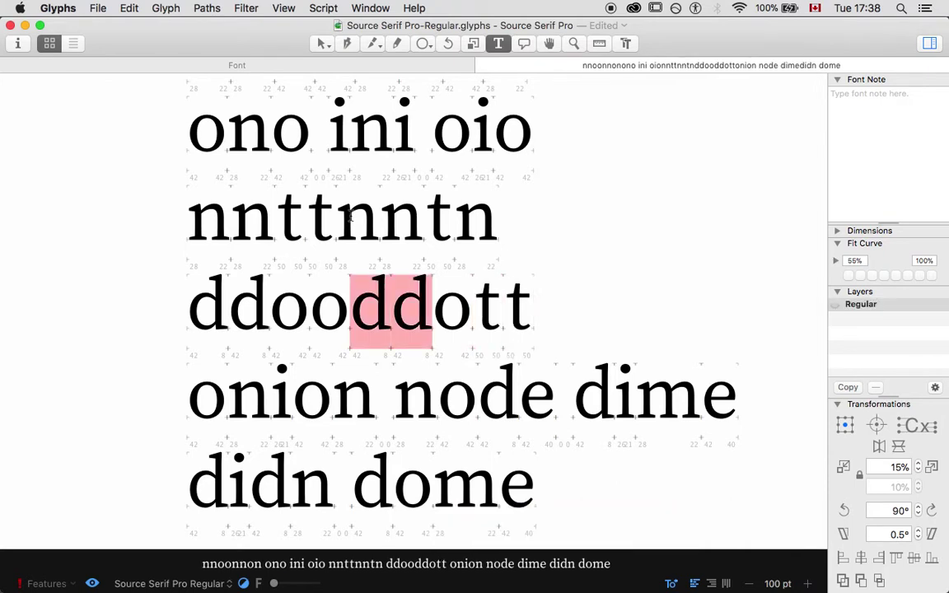
{"action": "type", "text": "tt"}
Replace the opening dd with tt to give "ttoottott" and place the text cursor at the end of "didn dome"
{"action": "key", "text": "Left"}
{"action": "key", "text": "Left"}
{"action": "key", "text": "Left"}
{"action": "key", "text": "Left"}
{"action": "key", "text": "Left"}
{"action": "key", "text": "shift+Left"}
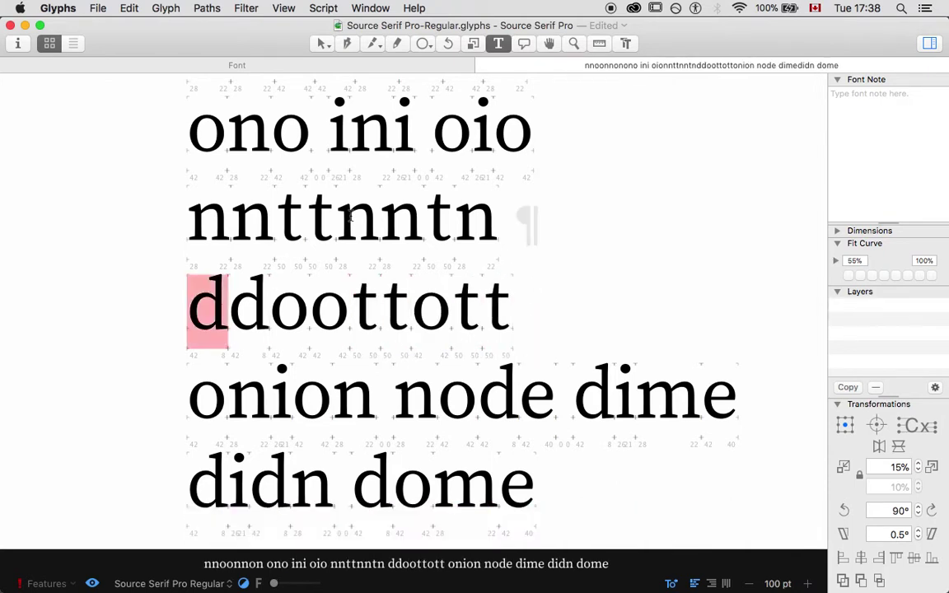
{"action": "key", "text": "Right"}
{"action": "key", "text": "Left"}
{"action": "key", "text": "shift+Right"}
{"action": "key", "text": "shift+Right"}
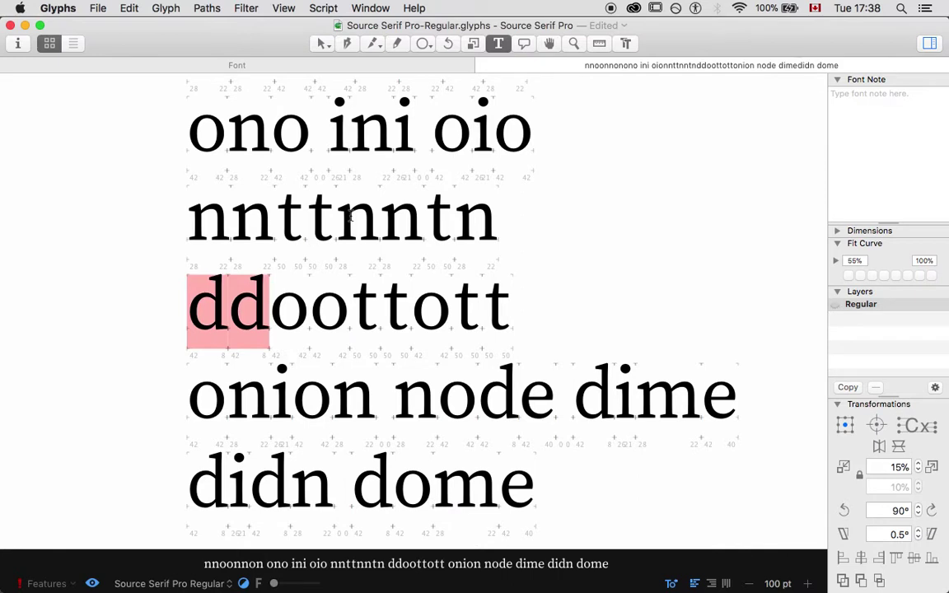
{"action": "type", "text": "tt"}
{"action": "key", "text": "Down"}
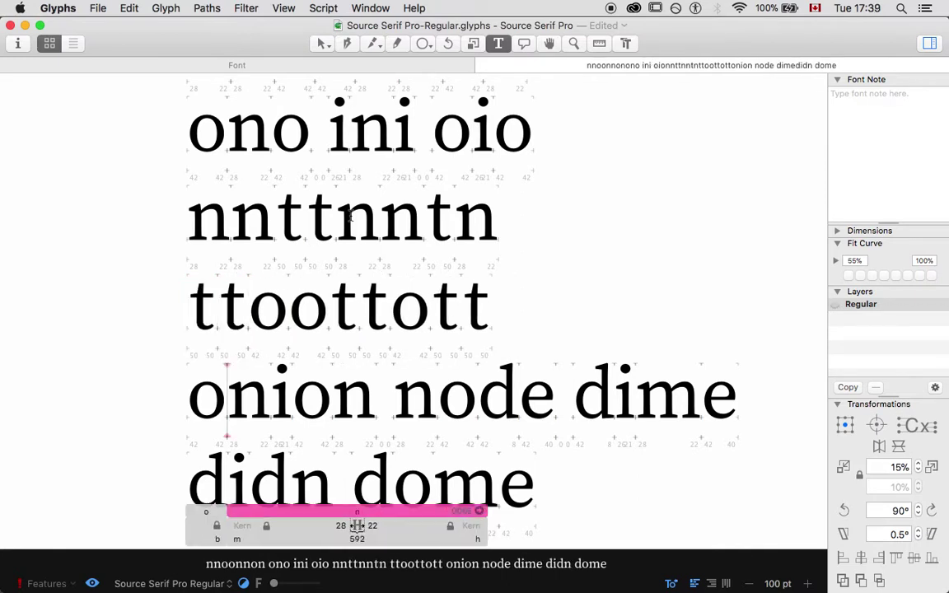
{"action": "key", "text": "Down"}
{"action": "key", "text": "Down"}
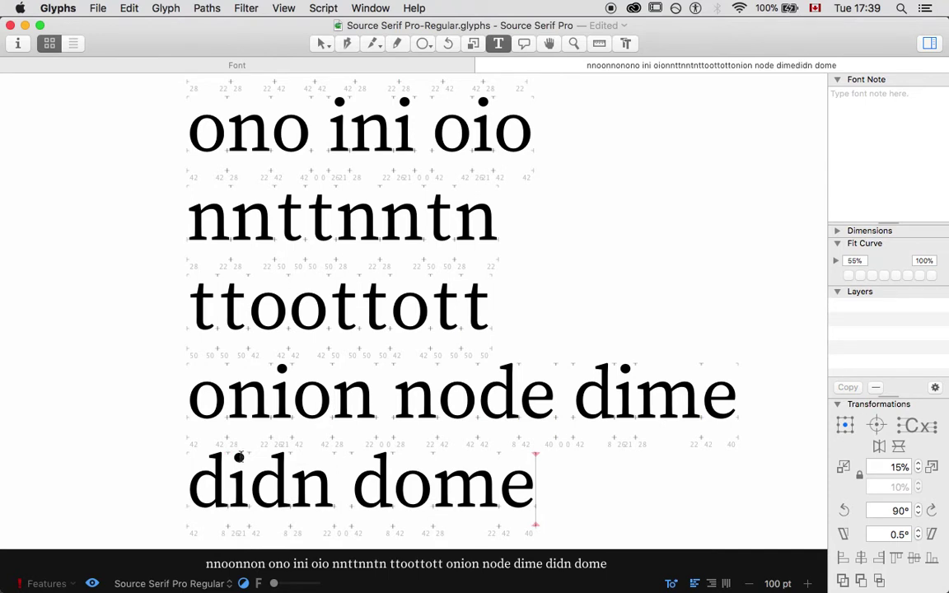
Replace the last line "didn dome" with "didnt"
{"action": "left_click", "coordinate": [214, 487], "text": "shift"}
{"action": "key", "text": "BackSpace"}
{"action": "key", "text": "BackSpace"}
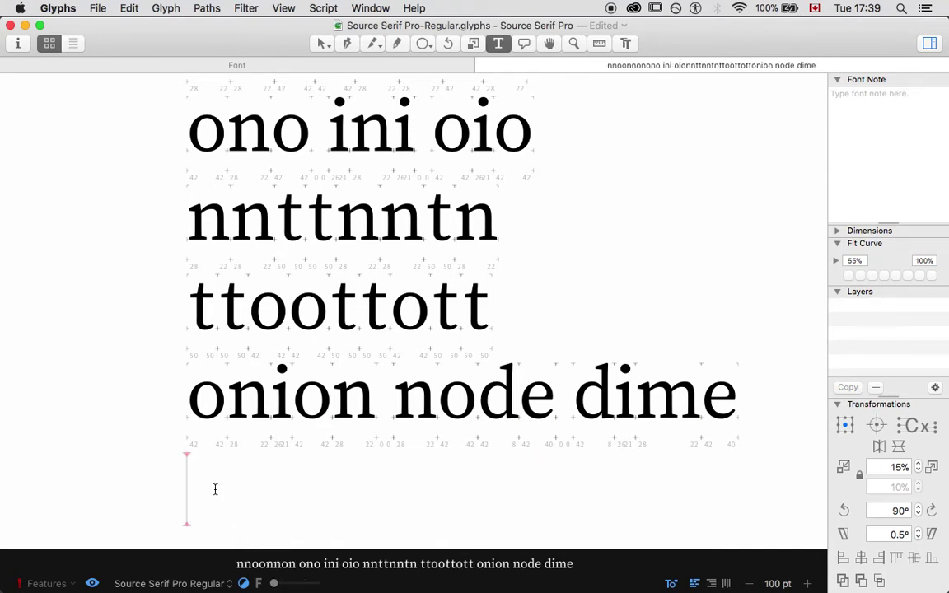
{"action": "type", "text": "didn"}
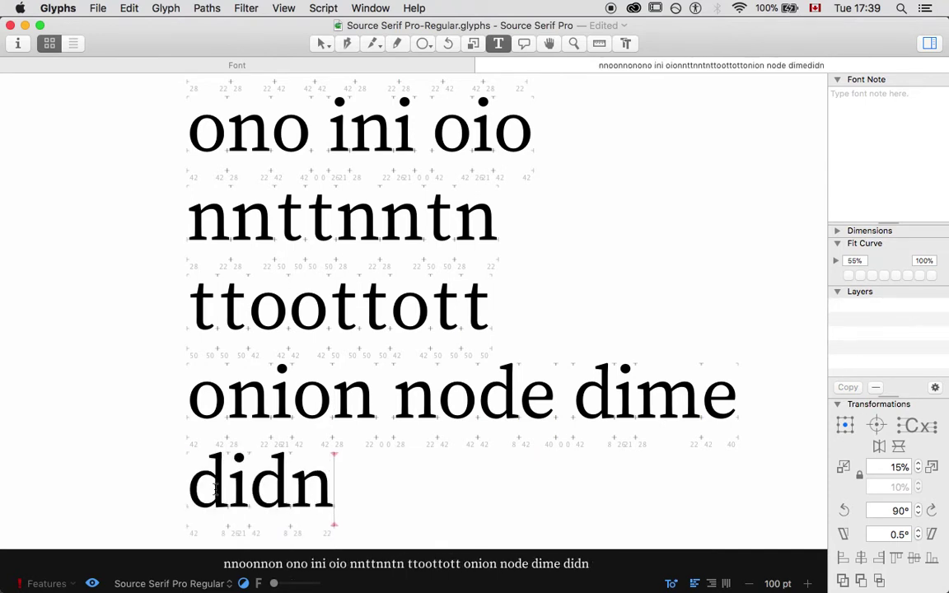
{"action": "type", "text": "t"}
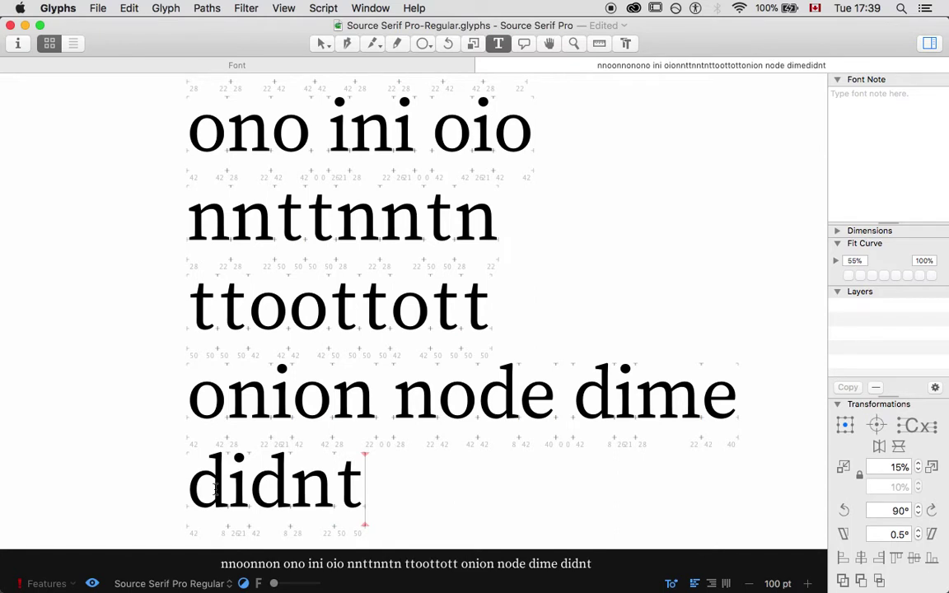
Replace "didnt" in the last line with "time nite"
{"action": "key", "text": "BackSpace"}
{"action": "key", "text": "BackSpace"}
{"action": "key", "text": "BackSpace"}
{"action": "key", "text": "BackSpace"}
{"action": "key", "text": "BackSpace"}
{"action": "type", "text": "time"}
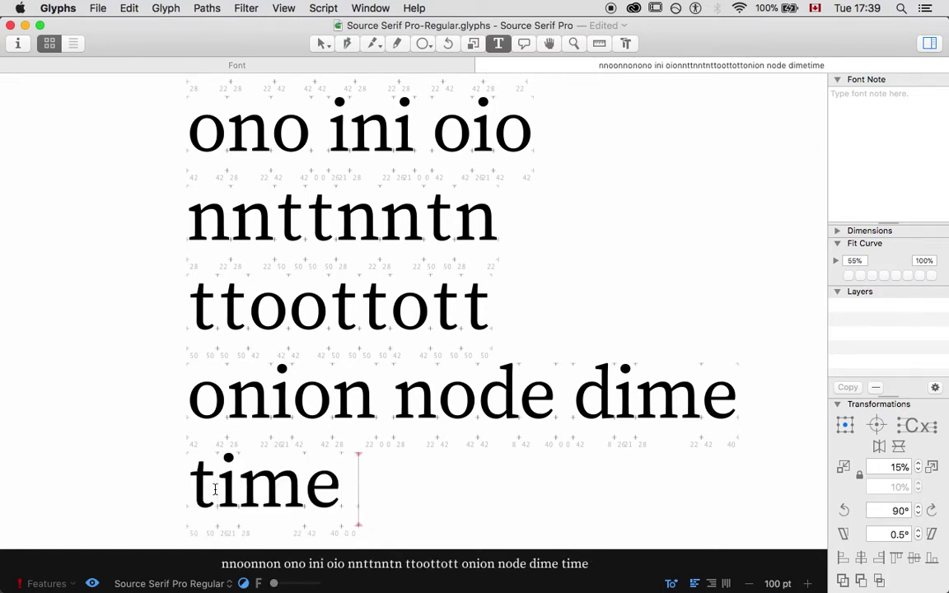
{"action": "type", "text": " nite"}
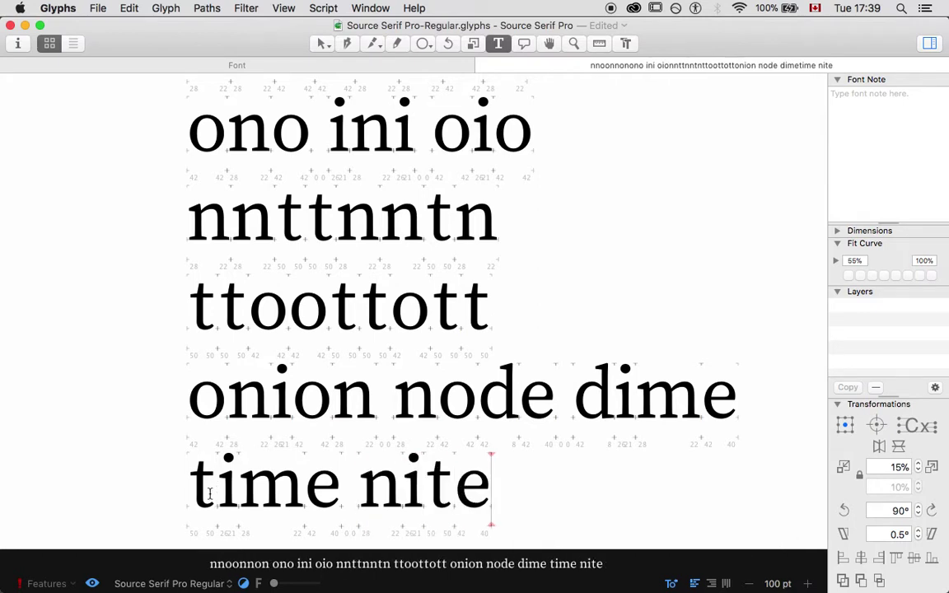
Place the text cursor before the middle tt of "ttoottott" and set both sidebearings of the t to 10
{"action": "scroll", "coordinate": [175, 420], "scroll_direction": "up", "scroll_amount": 2}
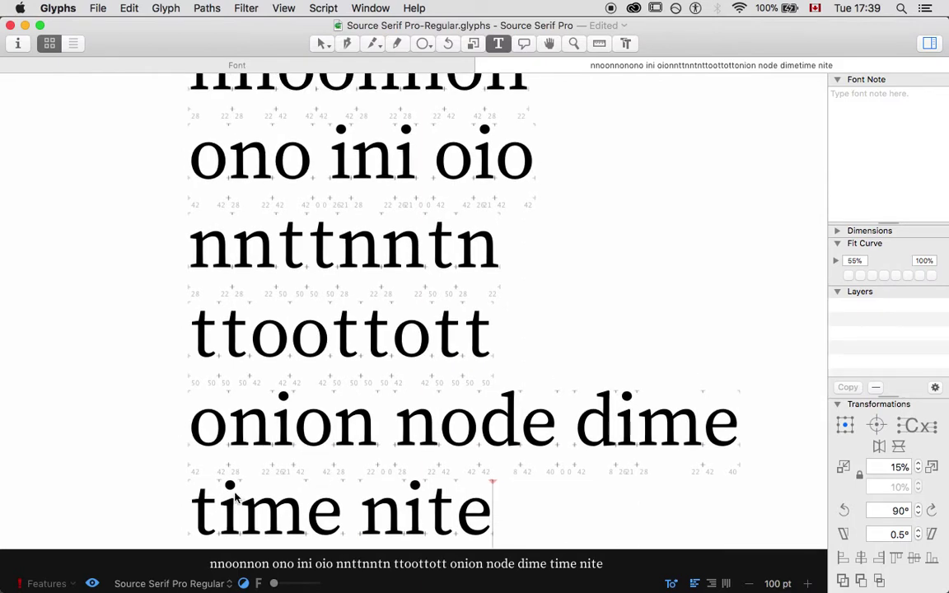
{"action": "left_click", "coordinate": [327, 338]}
{"action": "left_click", "coordinate": [442, 528]}
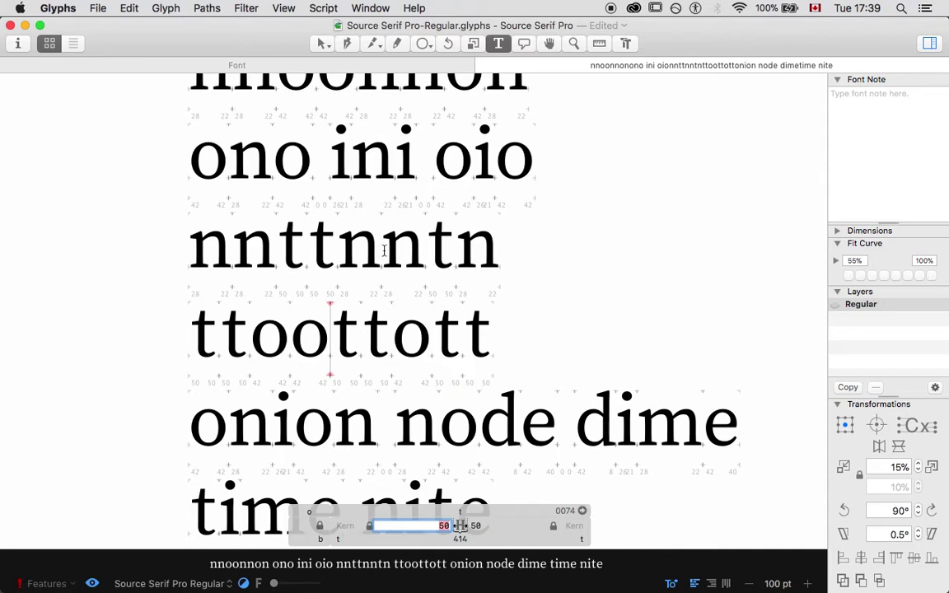
{"action": "type", "text": "10"}
{"action": "key", "text": "Tab"}
{"action": "type", "text": "10"}
{"action": "key", "text": "Return"}
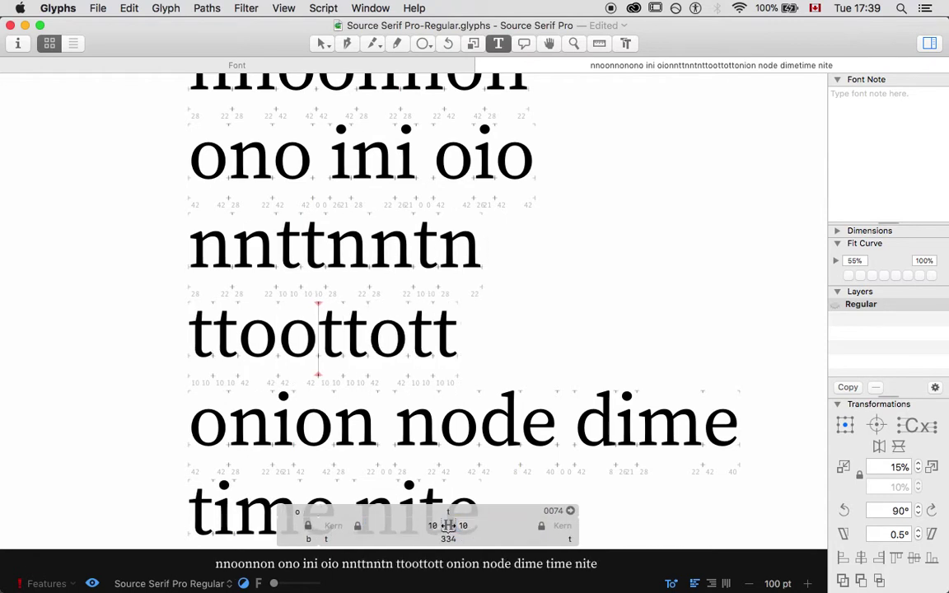
Set the left sidebearing of the t to 6
{"action": "key", "text": "super+plus"}
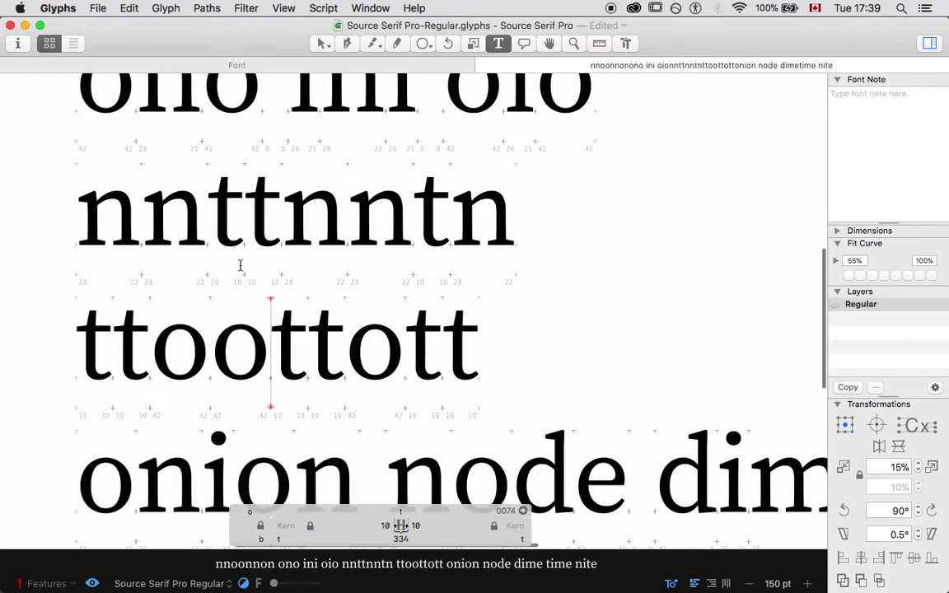
{"action": "scroll", "coordinate": [242, 270], "scroll_direction": "up", "scroll_amount": 2}
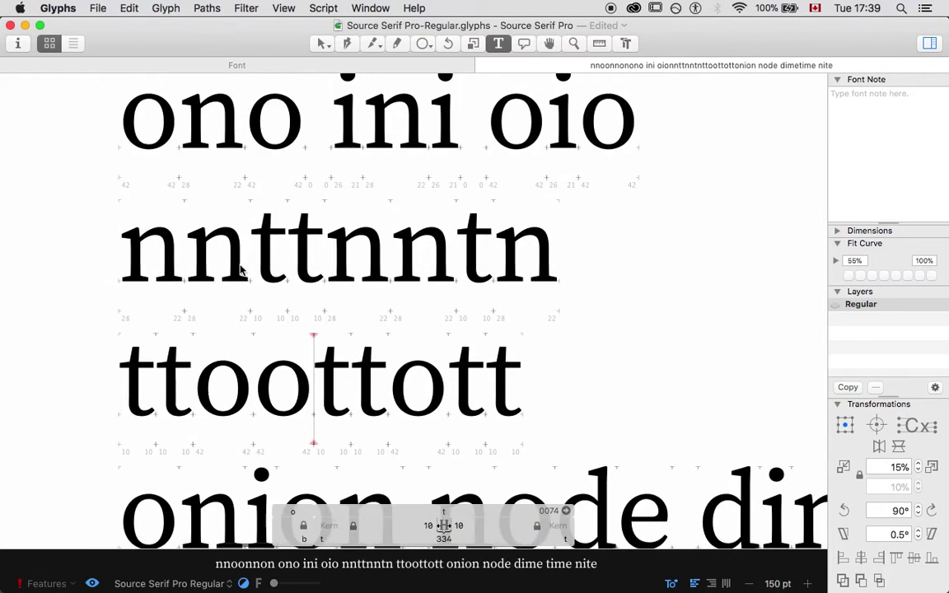
{"action": "left_click", "coordinate": [425, 525]}
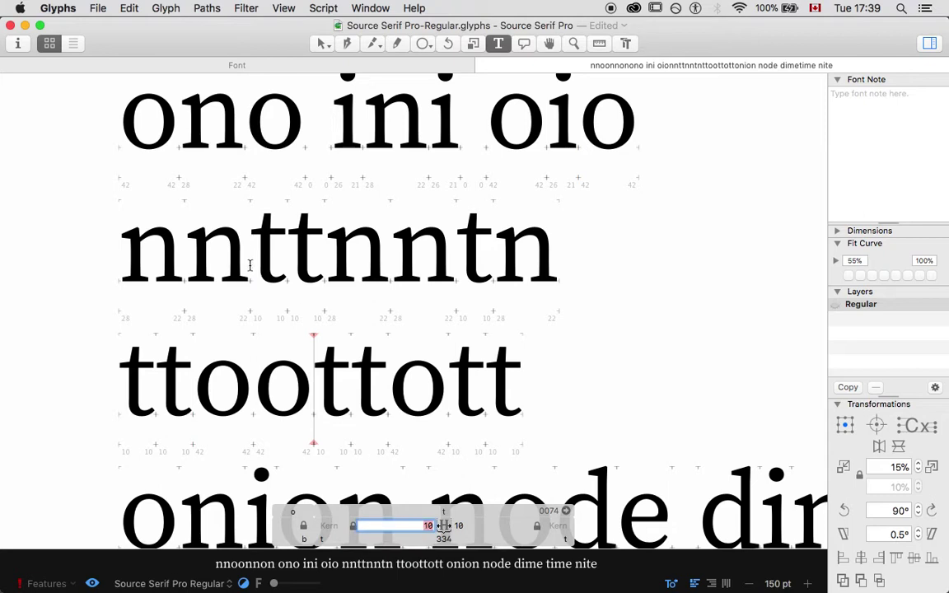
{"action": "type", "text": "6"}
{"action": "key", "text": "Return"}
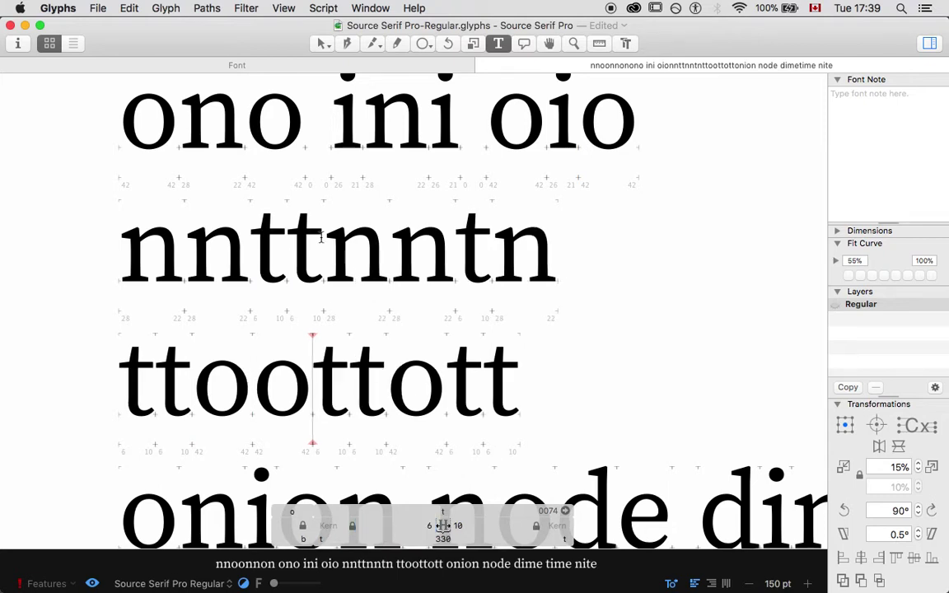
Adjust the right sidebearing of the t through trial values of 20 and 14 to 16
{"action": "left_click", "coordinate": [460, 525]}
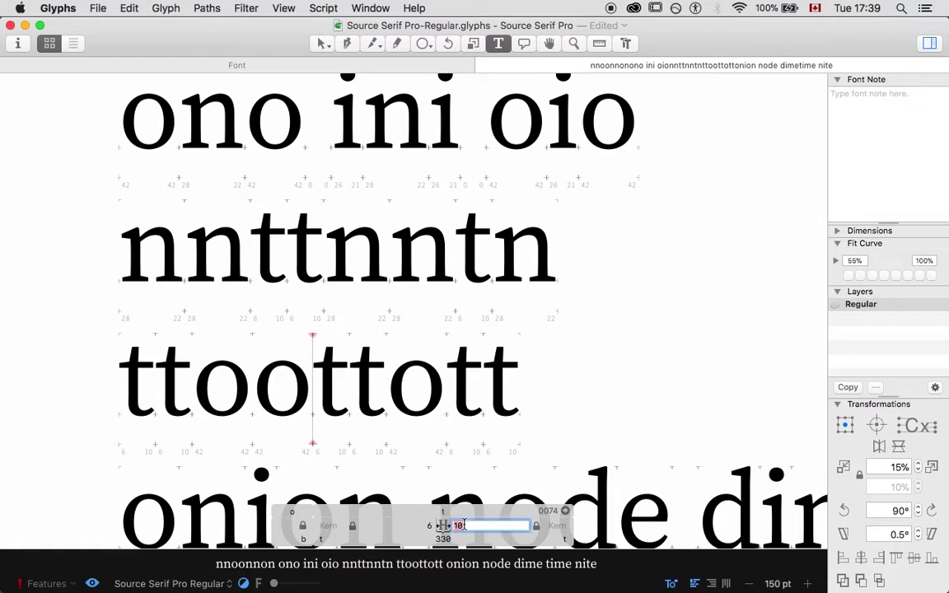
{"action": "type", "text": "20"}
{"action": "key", "text": "Return"}
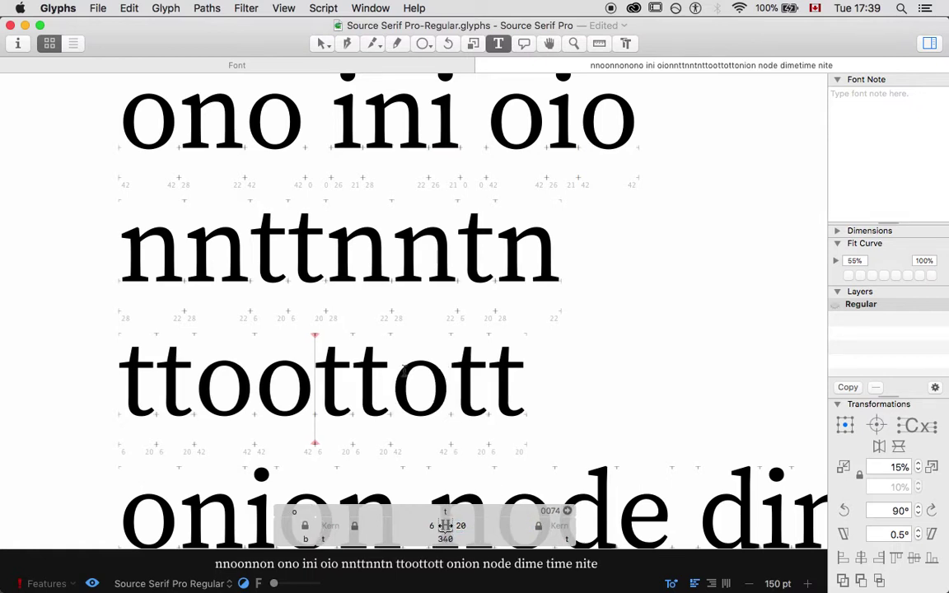
{"action": "left_click", "coordinate": [468, 526]}
{"action": "type", "text": "14"}
{"action": "key", "text": "Return"}
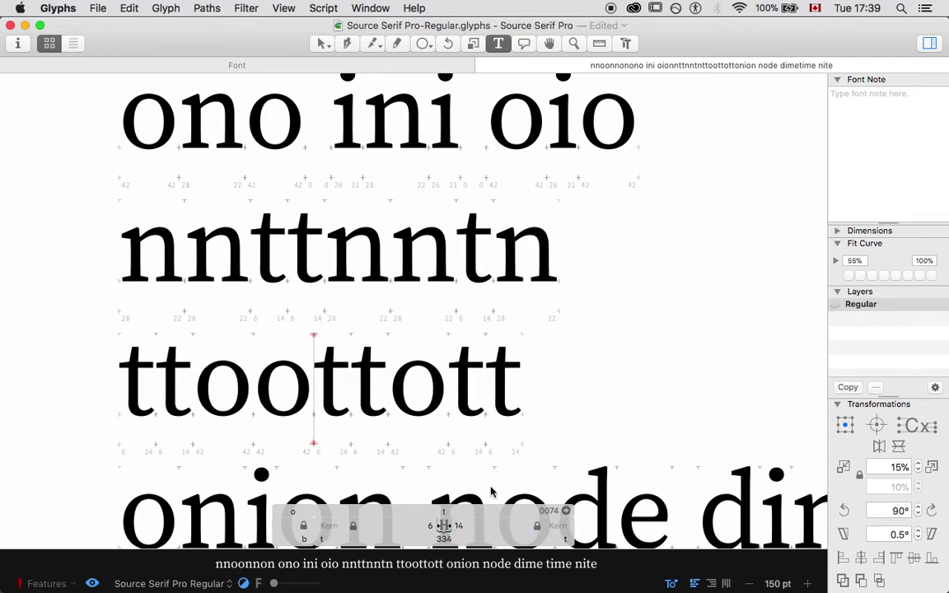
{"action": "key", "text": "Up"}
{"action": "key", "text": "Up"}
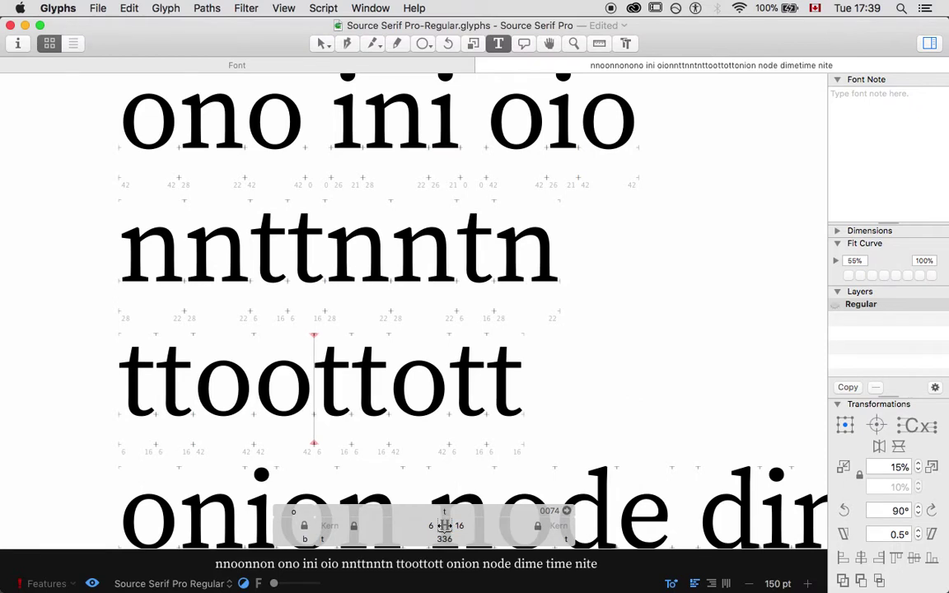
Preview the test strings without metrics at 100 pt, checking the rhythm around the t, and return to text editing
{"action": "left_click", "coordinate": [321, 43]}
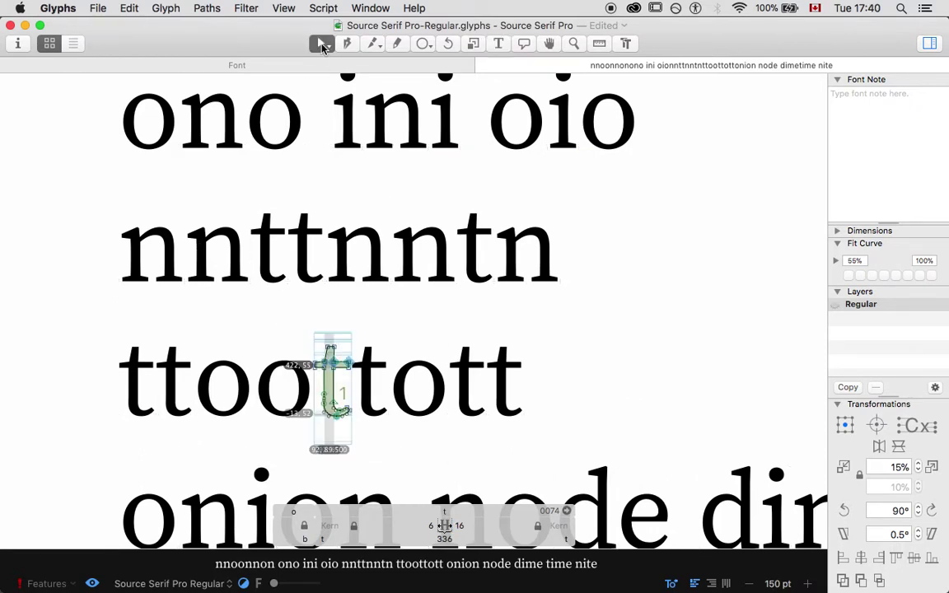
{"action": "key", "text": "space"}
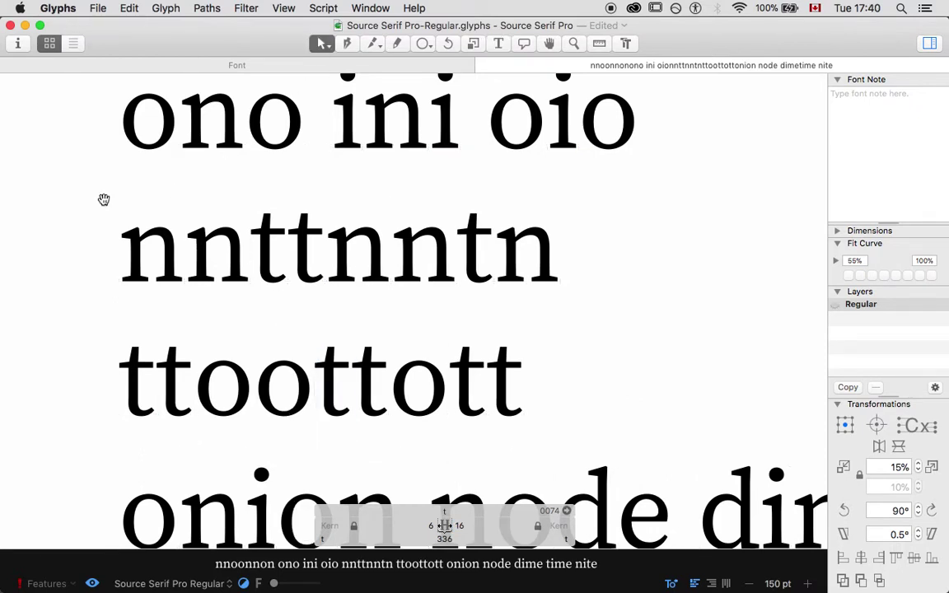
{"action": "key", "text": "super+minus"}
{"action": "key", "text": "space"}
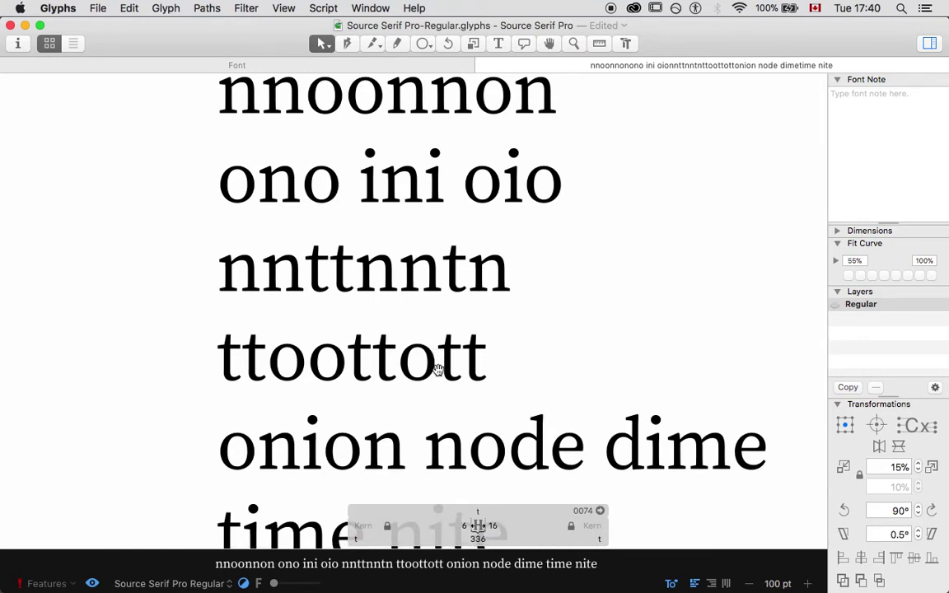
{"action": "key", "text": "t"}
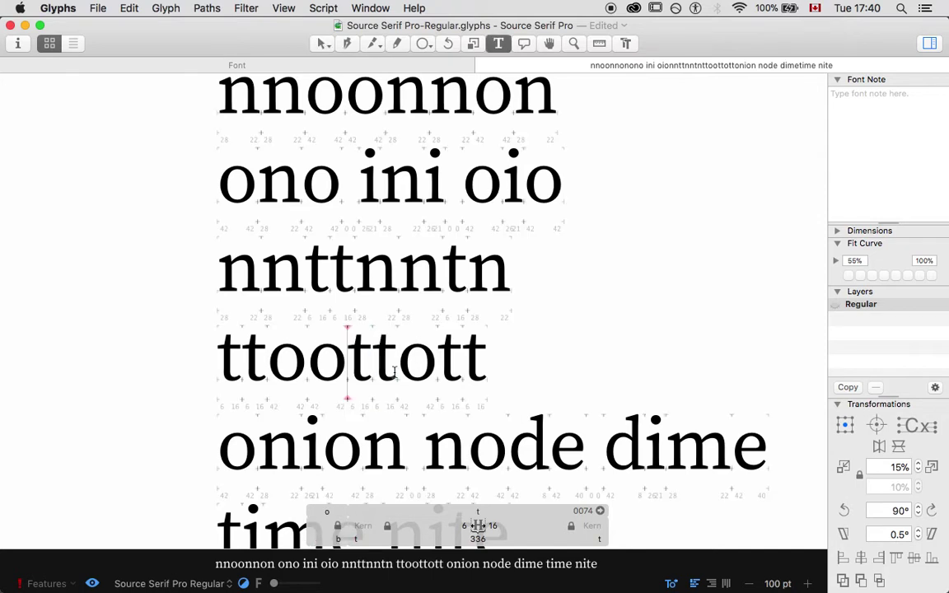
Try right sidebearings of 20 and 12 on the t
{"action": "double_click", "coordinate": [493, 526]}
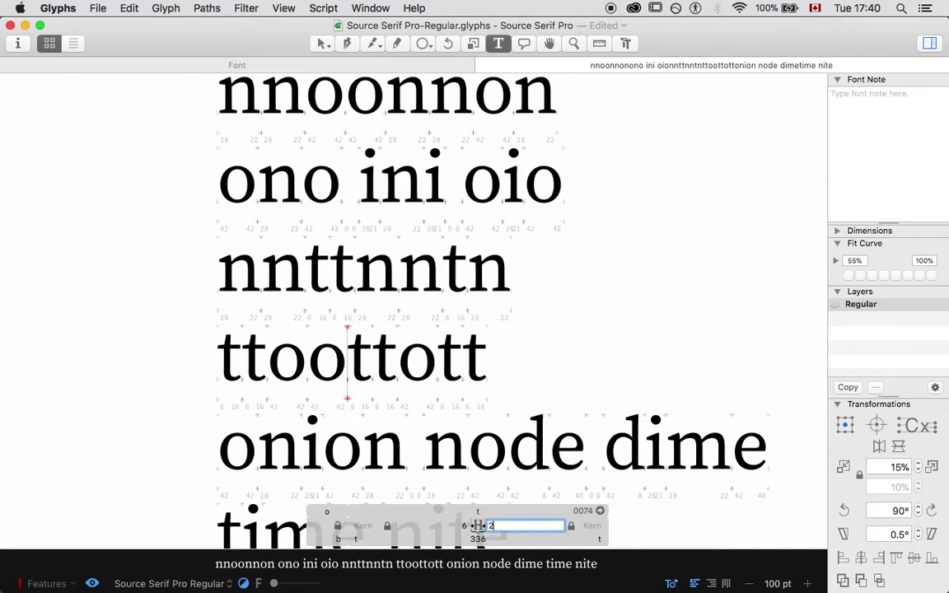
{"action": "type", "text": "20"}
{"action": "key", "text": "Return"}
{"action": "double_click", "coordinate": [497, 526]}
{"action": "type", "text": "12"}
{"action": "key", "text": "Return"}
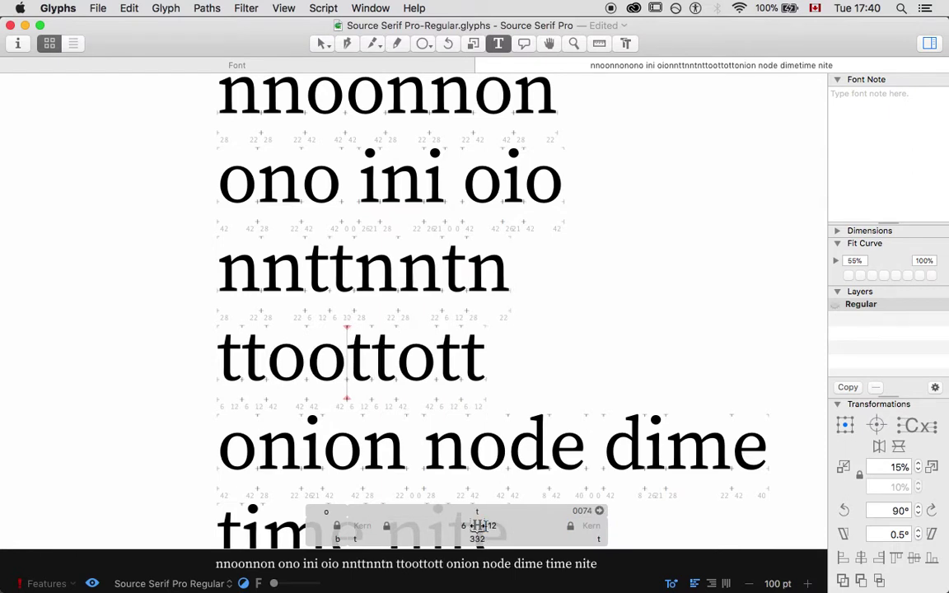
Set the left sidebearing of the t to 10 and its right sidebearing to 8
{"action": "double_click", "coordinate": [464, 526]}
{"action": "type", "text": "10"}
{"action": "key", "text": "Return"}
{"action": "double_click", "coordinate": [477, 526]}
{"action": "key", "text": "Tab"}
{"action": "type", "text": "8"}
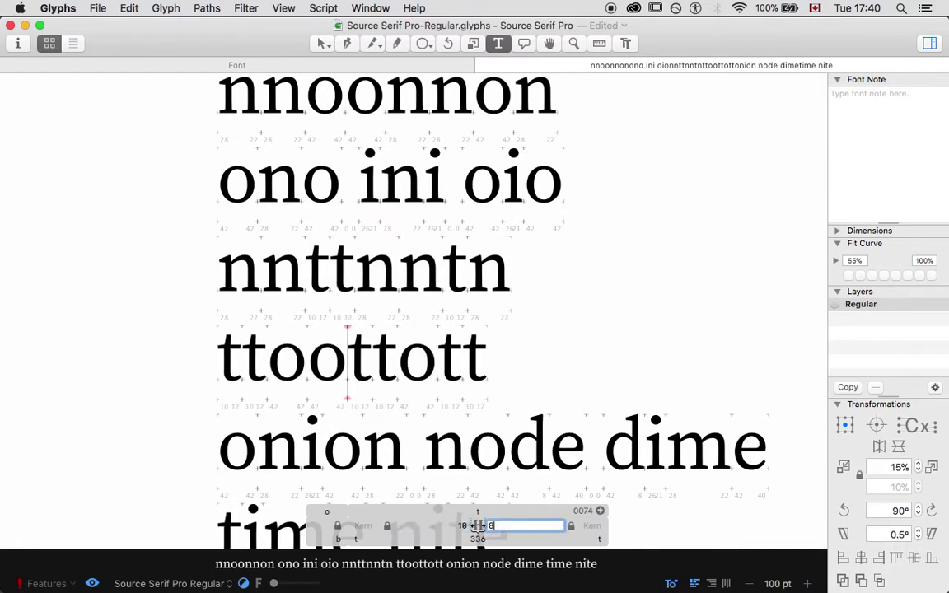
{"action": "key", "text": "Return"}
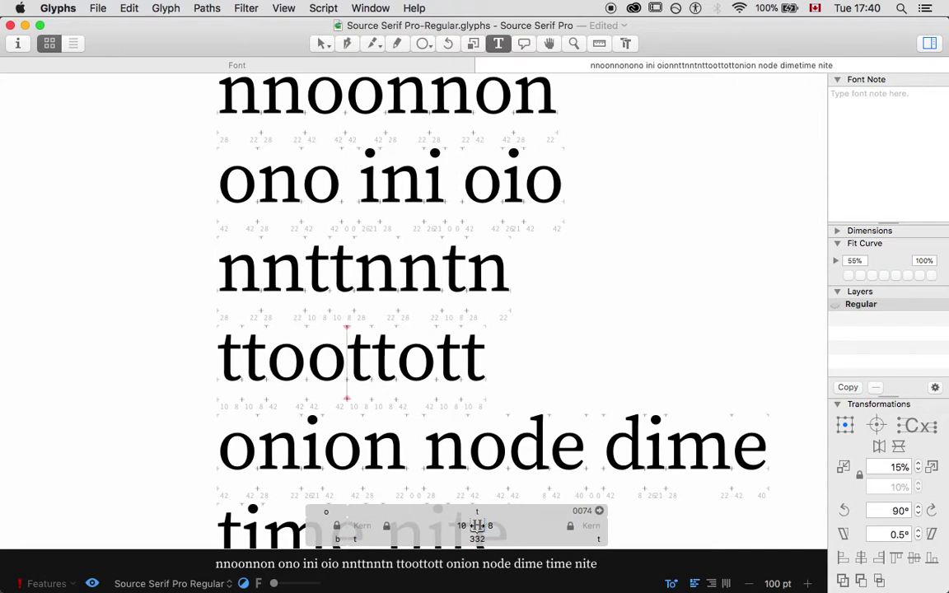
Add the word "motto" after "time nite" in the last line
{"action": "scroll", "coordinate": [401, 394], "scroll_direction": "down", "scroll_amount": 5}
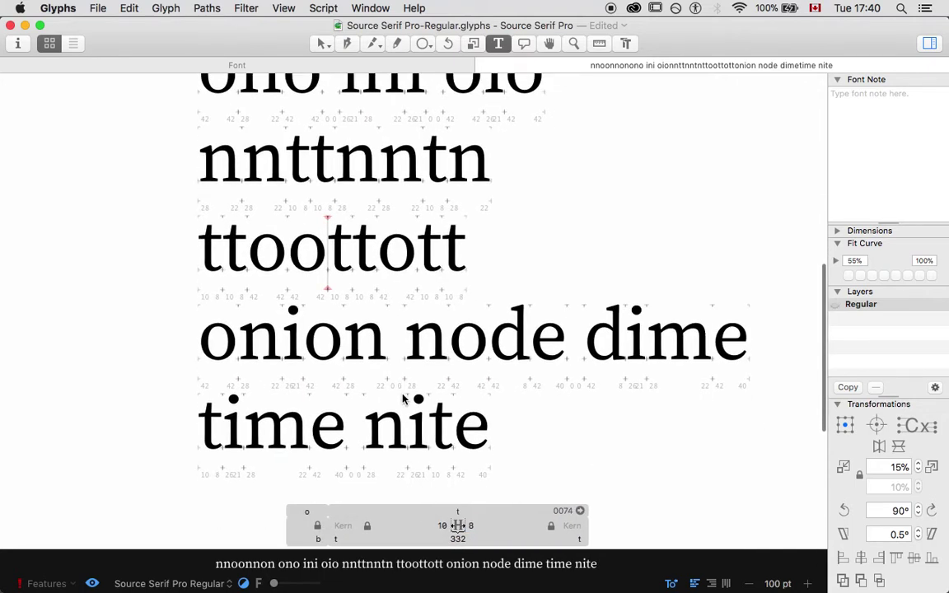
{"action": "scroll", "coordinate": [159, 313], "scroll_direction": "up", "scroll_amount": 2}
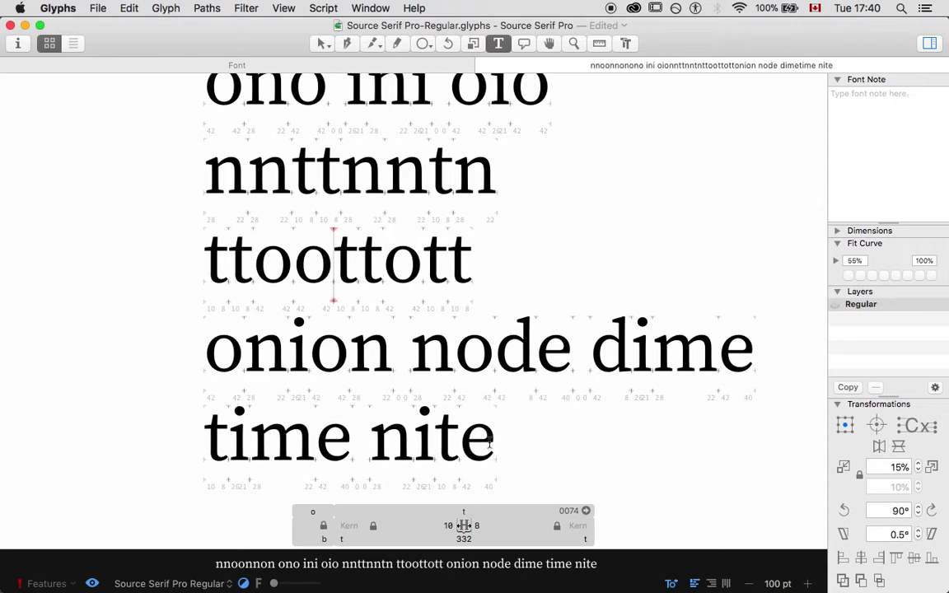
{"action": "key", "text": "super+Down"}
{"action": "scroll", "coordinate": [303, 388], "scroll_direction": "up", "scroll_amount": 2}
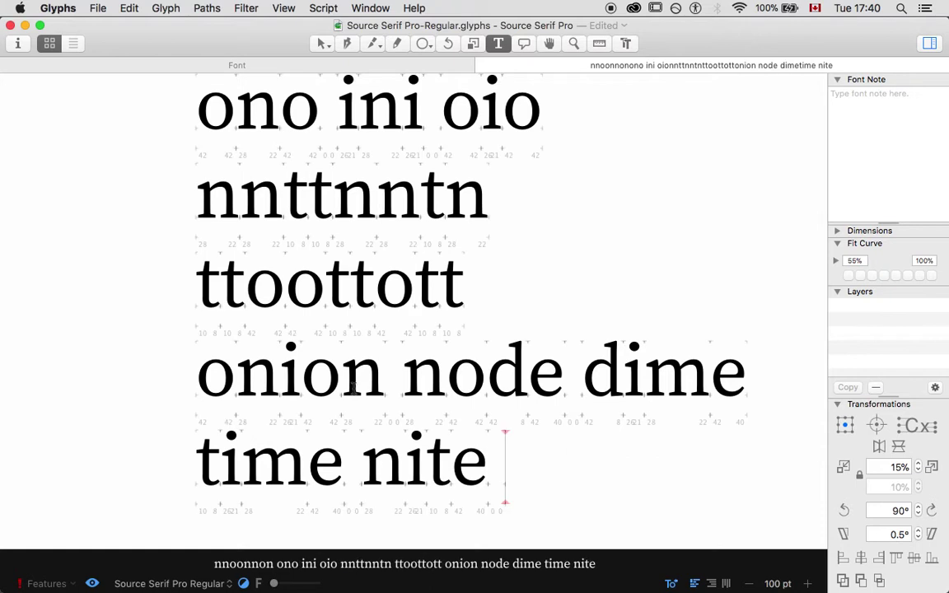
{"action": "type", "text": "mott"}
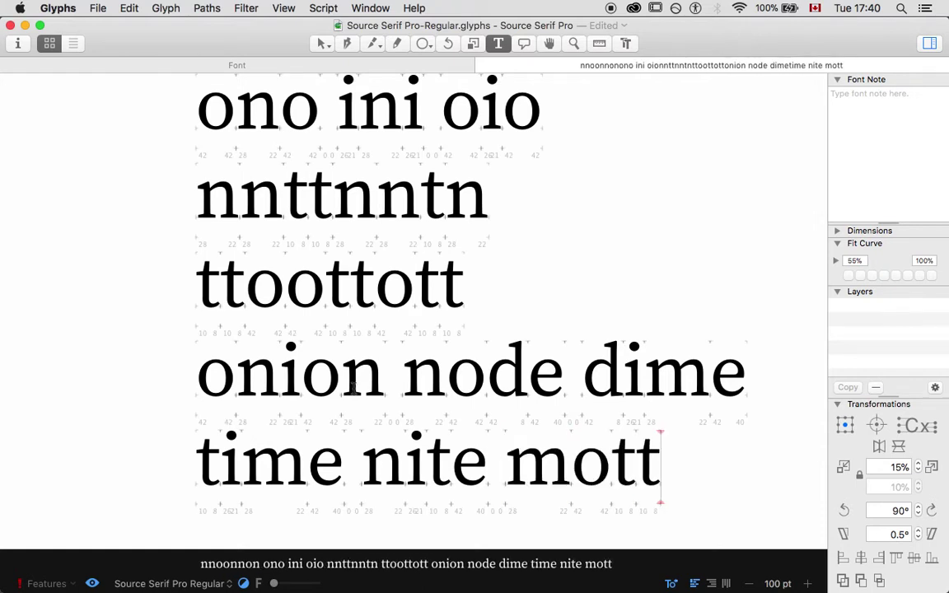
{"action": "type", "text": "o"}
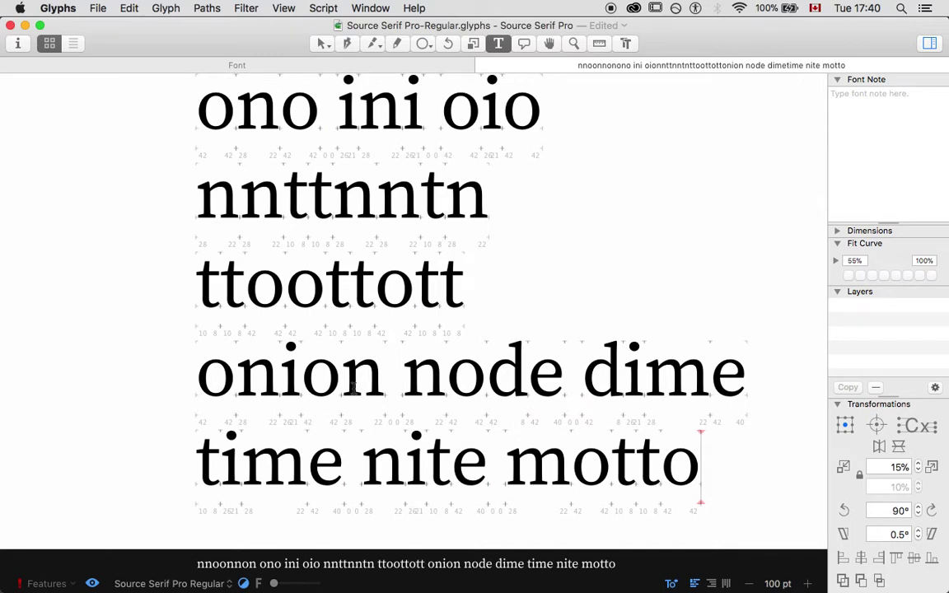
Delete "motto", the rest of the "time nite" line and "node dime", keeping only "onion" below the t strings
{"action": "double_click", "coordinate": [511, 445]}
{"action": "key", "text": "BackSpace"}
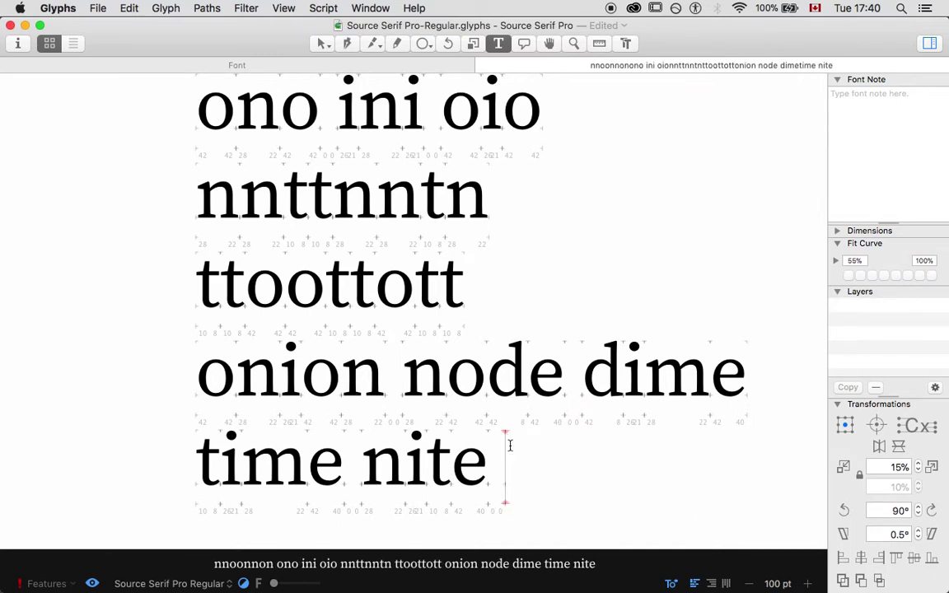
{"action": "key", "text": "shift+Up"}
{"action": "key", "text": "shift+Up"}
{"action": "key", "text": "shift+Down"}
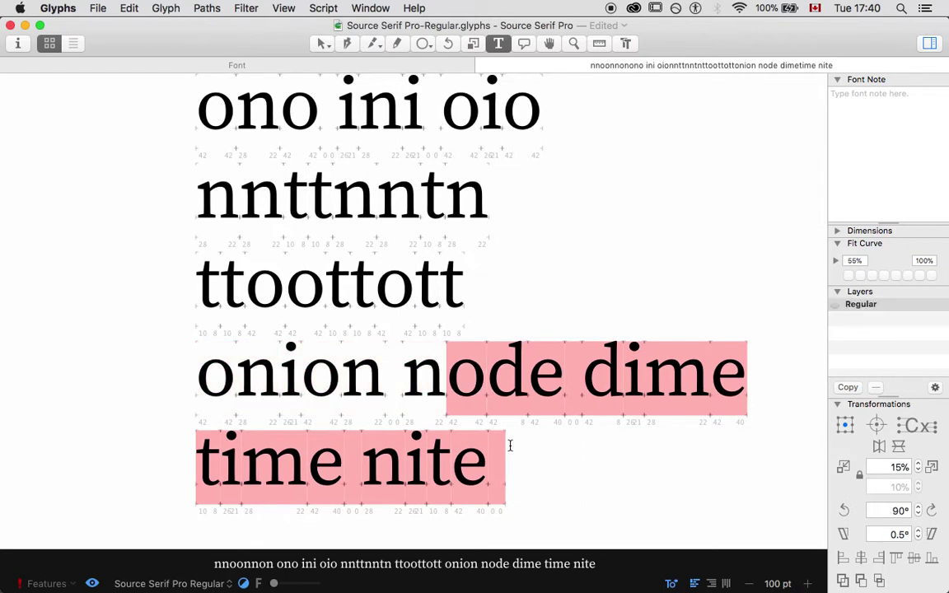
{"action": "key", "text": "BackSpace"}
{"action": "key", "text": "BackSpace"}
Replace the final tt of the line "ttoottott" with aa
{"action": "left_click", "coordinate": [461, 349]}
{"action": "key", "text": "BackSpace"}
{"action": "key", "text": "BackSpace"}
{"action": "type", "text": "aa"}
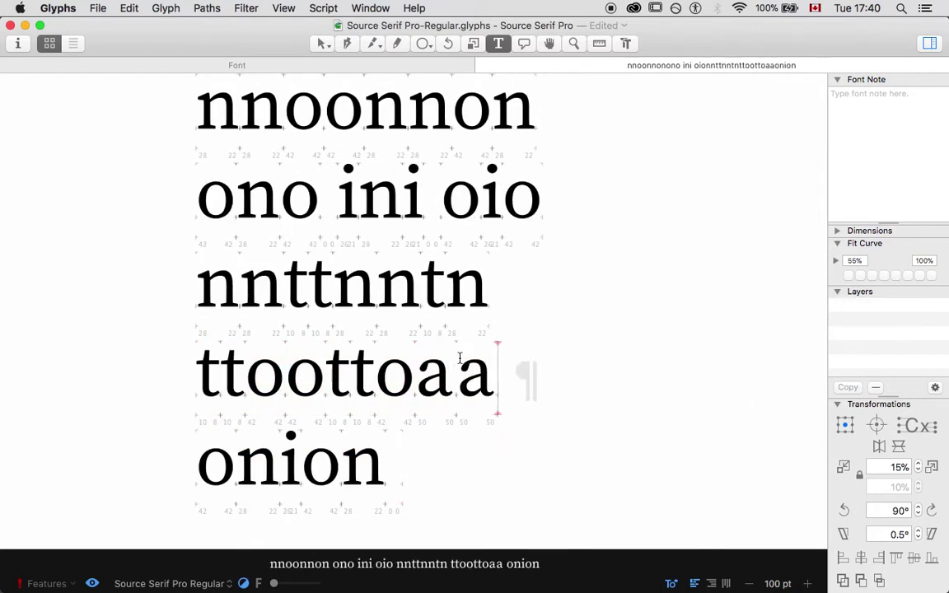
Replace the middle tt of the line "ttoottoaa" with aa
{"action": "key", "text": "Left"}
{"action": "key", "text": "Left"}
{"action": "key", "text": "Left"}
{"action": "key", "text": "BackSpace"}
{"action": "key", "text": "BackSpace"}
{"action": "type", "text": "aa"}
Replace the opening tt of the line with aa to give "aaooaaoaa"
{"action": "key", "text": "Left"}
{"action": "key", "text": "Left"}
{"action": "key", "text": "Left"}
{"action": "key", "text": "Left"}
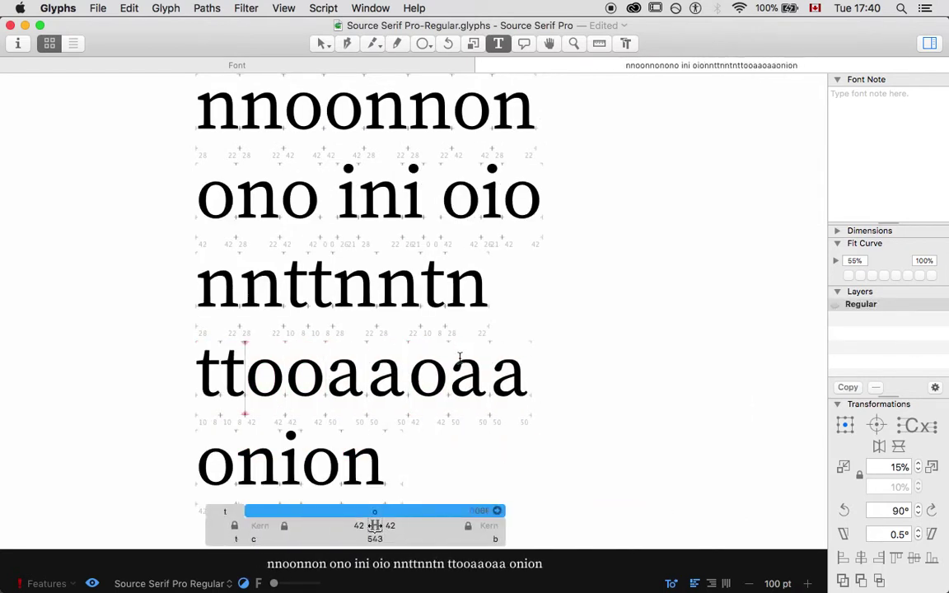
{"action": "key", "text": "BackSpace"}
{"action": "key", "text": "BackSpace"}
{"action": "type", "text": "aa"}
Replace the tt in the line "nnttnntn" with aa
{"action": "key", "text": "Up"}
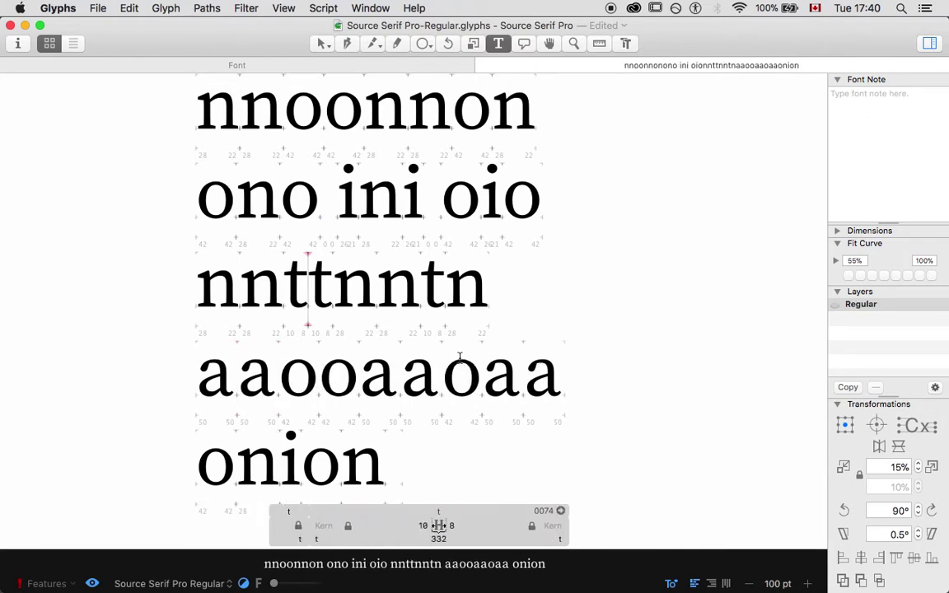
{"action": "key", "text": "shift+Right"}
{"action": "key", "text": "BackSpace"}
{"action": "key", "text": "BackSpace"}
{"action": "type", "text": "aa"}
Replace the last t in the third line with a so that it reads "nnaannan"
{"action": "key", "text": "Right"}
{"action": "key", "text": "Right"}
{"action": "key", "text": "shift+Right"}
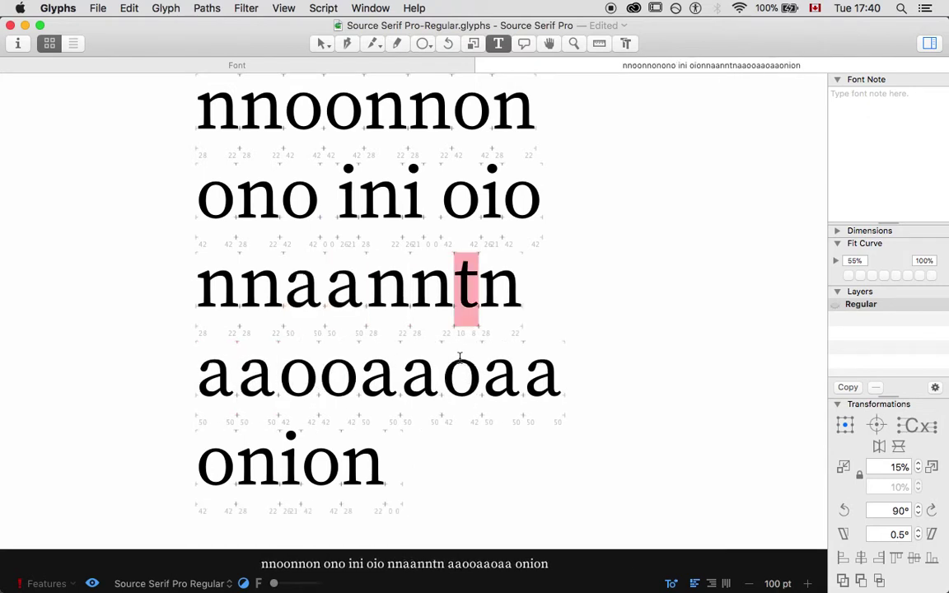
{"action": "type", "text": "a"}
{"action": "key", "text": "Left"}
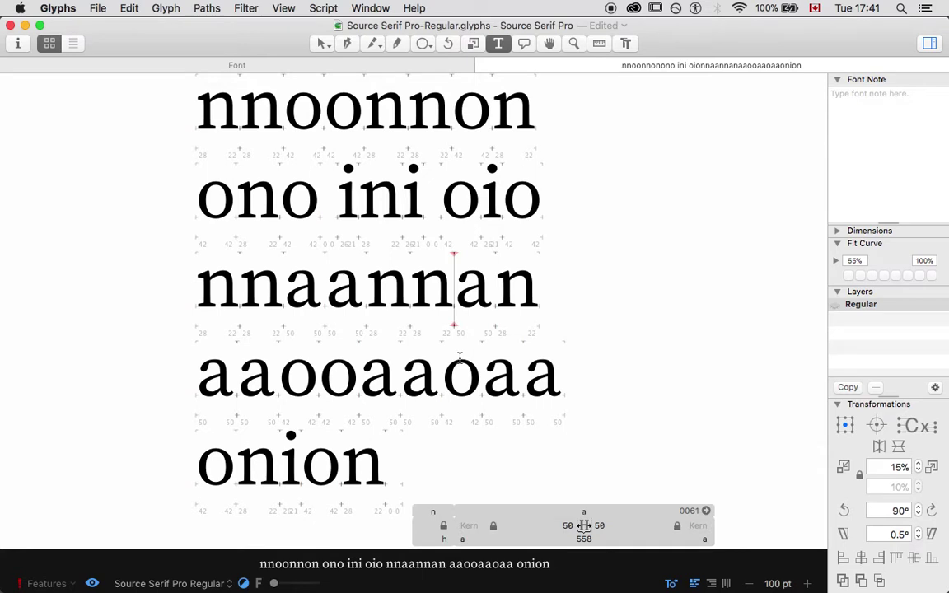
Set the right sidebearing of the a to match that of the n
{"action": "scroll", "coordinate": [459, 356], "scroll_direction": "up", "scroll_amount": 5}
{"action": "scroll", "coordinate": [459, 360], "scroll_direction": "down", "scroll_amount": 3}
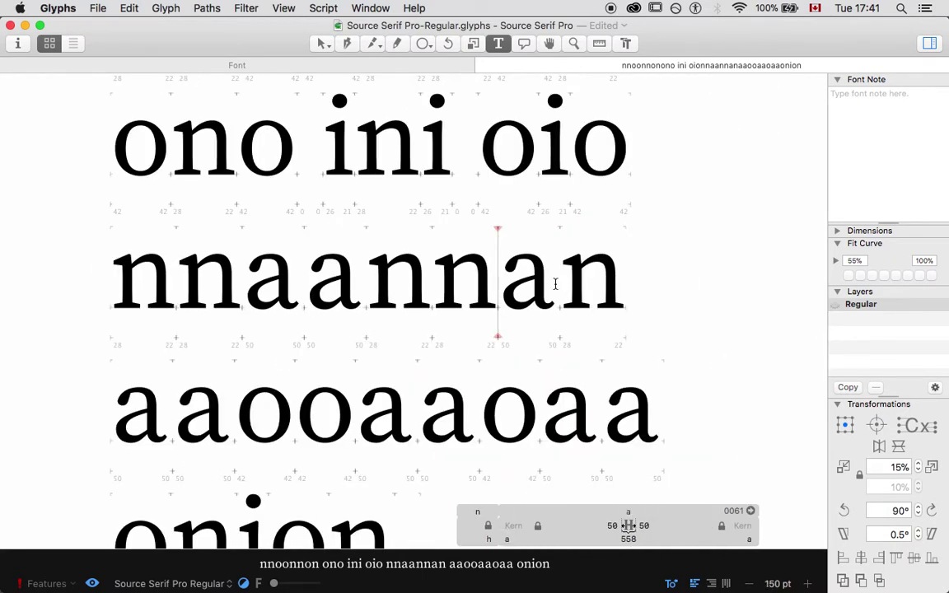
{"action": "double_click", "coordinate": [650, 526]}
{"action": "type", "text": "n"}
{"action": "key", "text": "Return"}
{"action": "double_click", "coordinate": [647, 526]}
{"action": "key", "text": "Return"}
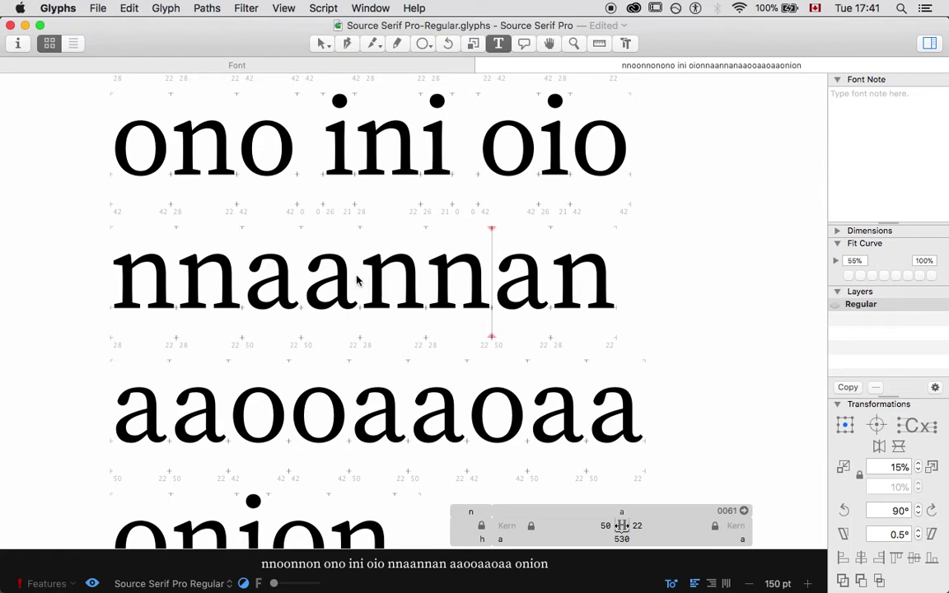
Reduce the right sidebearing of the a to 14
{"action": "double_click", "coordinate": [637, 526]}
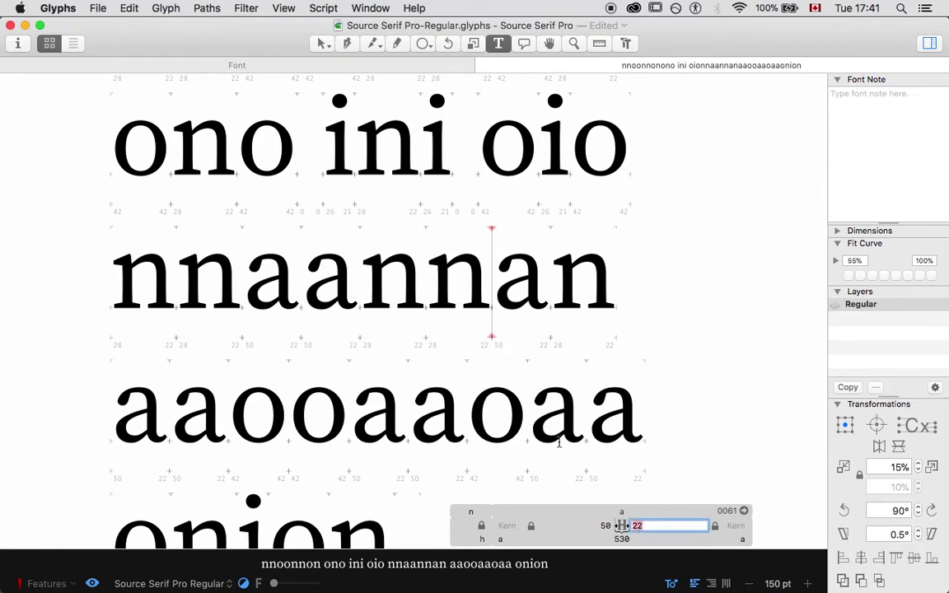
{"action": "type", "text": "1"}
{"action": "key", "text": "Return"}
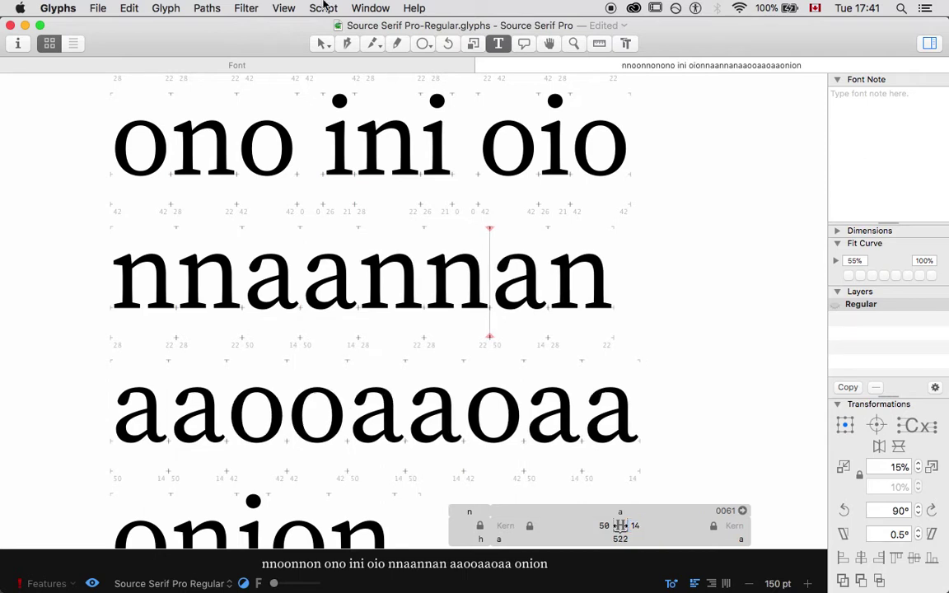
Measure the gaps between the a and n shapes and set the right sidebearing of the a to 8
{"action": "left_click", "coordinate": [322, 43]}
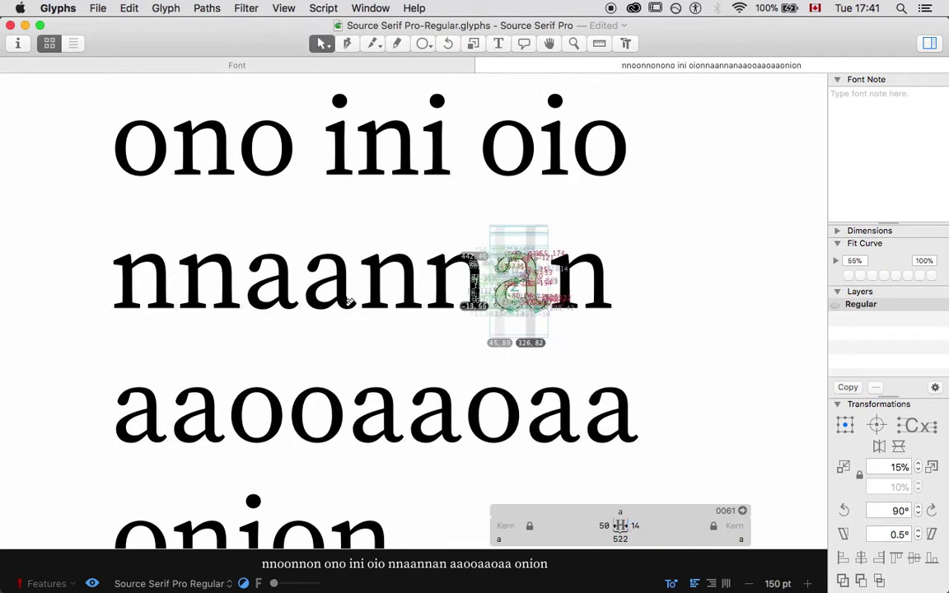
{"action": "key", "text": "super+plus"}
{"action": "scroll", "coordinate": [335, 299], "scroll_direction": "up", "scroll_amount": 1}
{"action": "scroll", "coordinate": [336, 299], "scroll_direction": "left", "scroll_amount": 1}
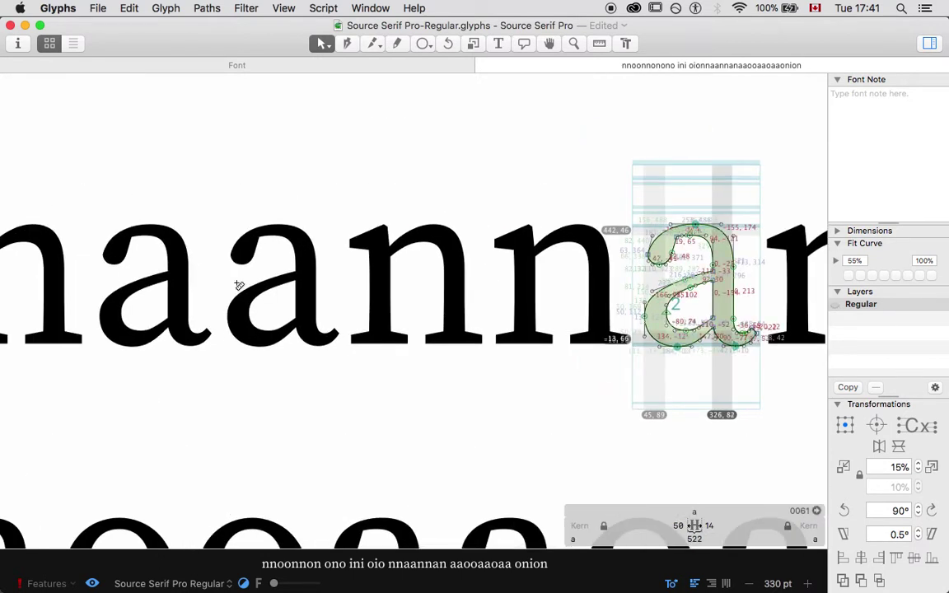
{"action": "key", "text": "ctrl+alt+super"}
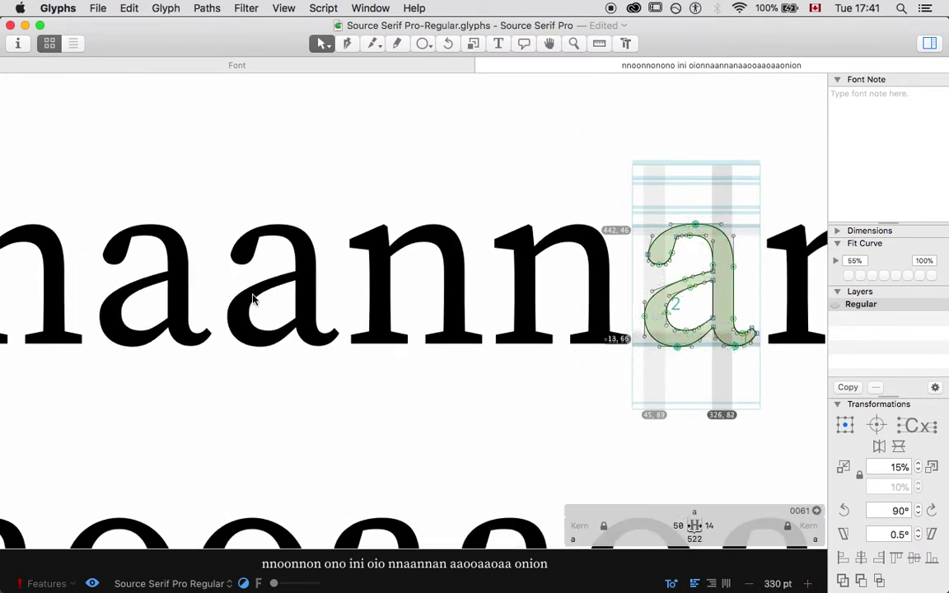
{"action": "double_click", "coordinate": [708, 525]}
{"action": "type", "text": "8"}
{"action": "key", "text": "Return"}
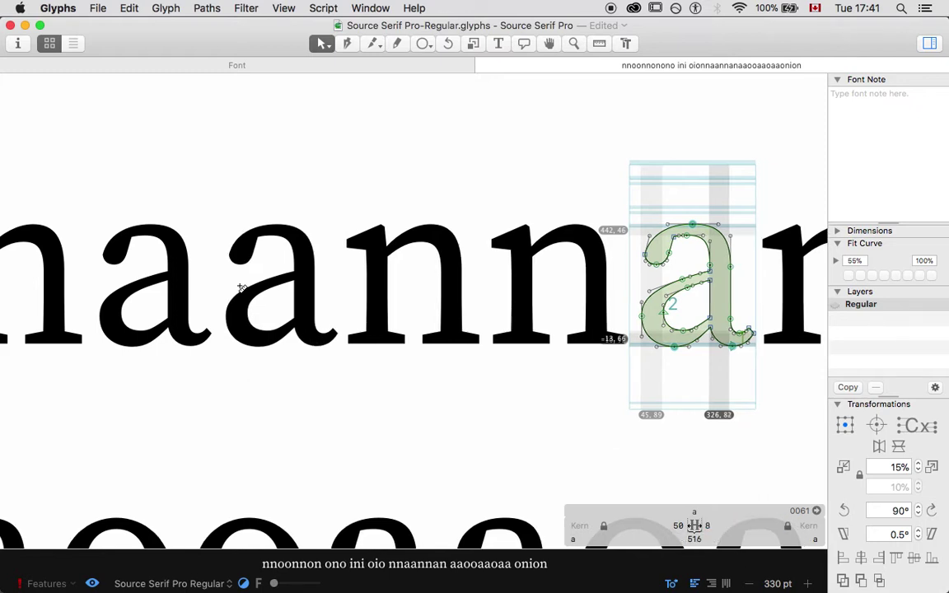
Measure across the a and n stems again and set the right sidebearing of the a to 4
{"action": "key", "text": "ctrl+alt+super"}
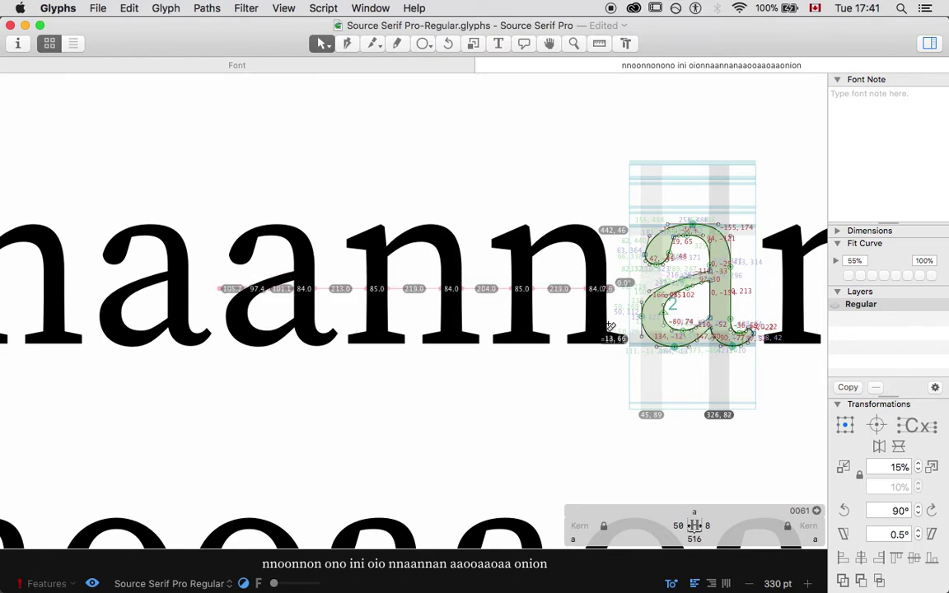
{"action": "left_click", "coordinate": [708, 526]}
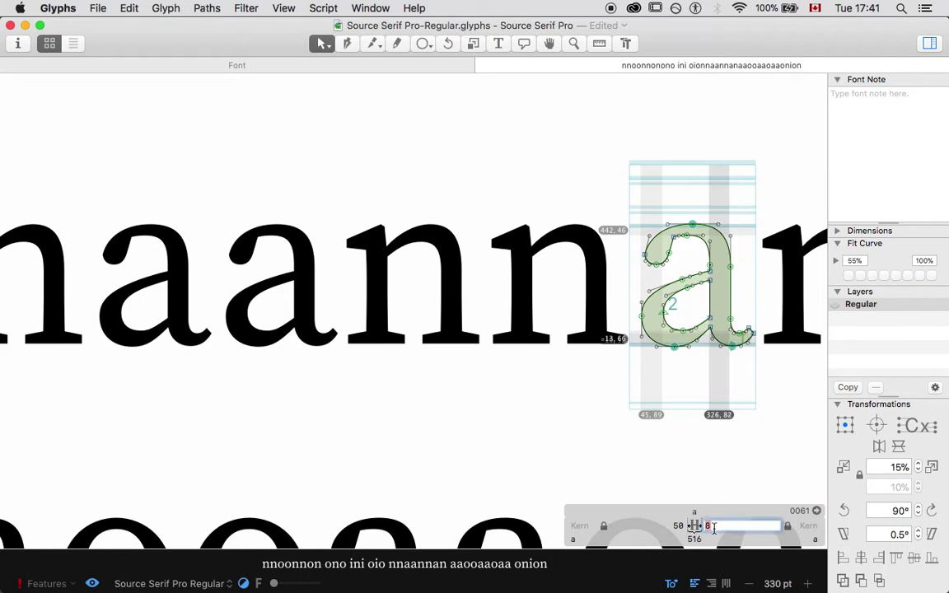
{"action": "type", "text": "4"}
{"action": "key", "text": "Return"}
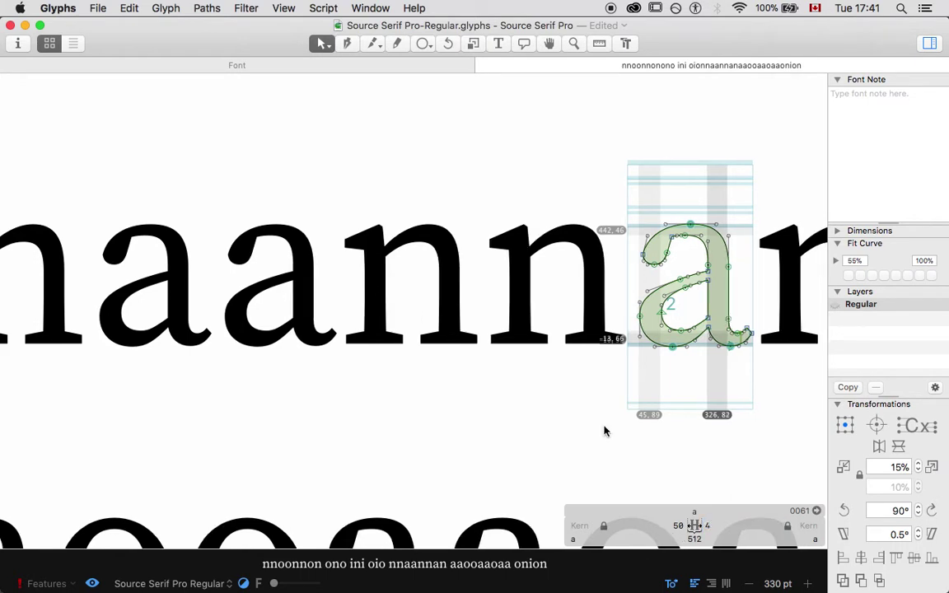
{"action": "scroll", "coordinate": [383, 317], "scroll_direction": "right", "scroll_amount": 3}
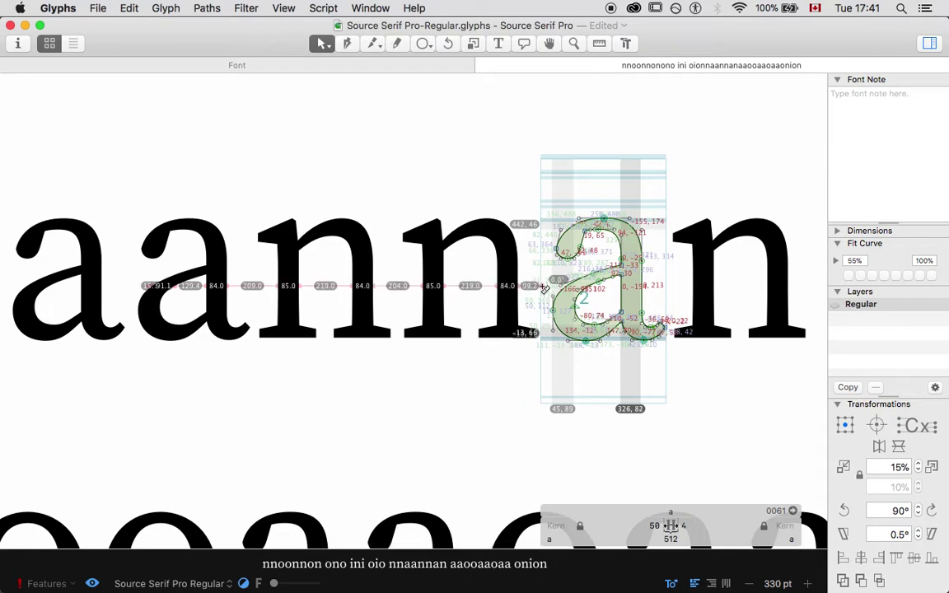
Extend the last line of test text to read "onion mean moan"
{"action": "scroll", "coordinate": [426, 300], "scroll_direction": "down", "scroll_amount": 3}
{"action": "scroll", "coordinate": [541, 289], "scroll_direction": "down", "scroll_amount": 2}
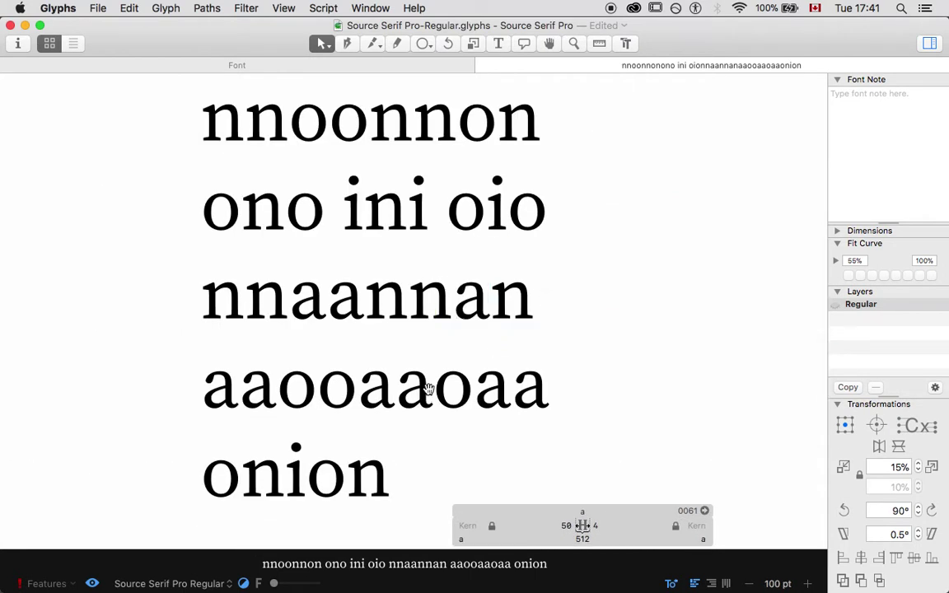
{"action": "key", "text": "t"}
{"action": "left_click", "coordinate": [416, 476]}
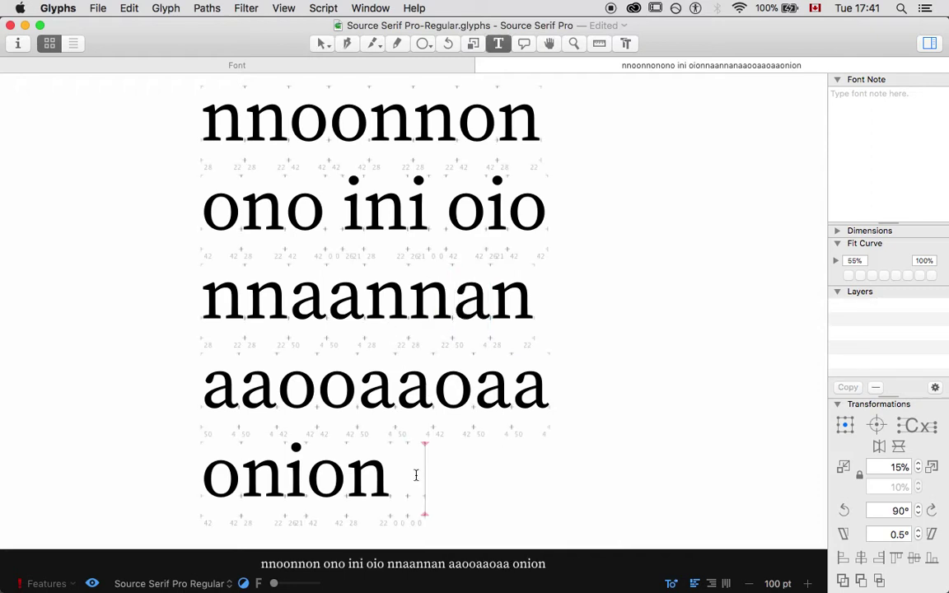
{"action": "type", "text": "moan"}
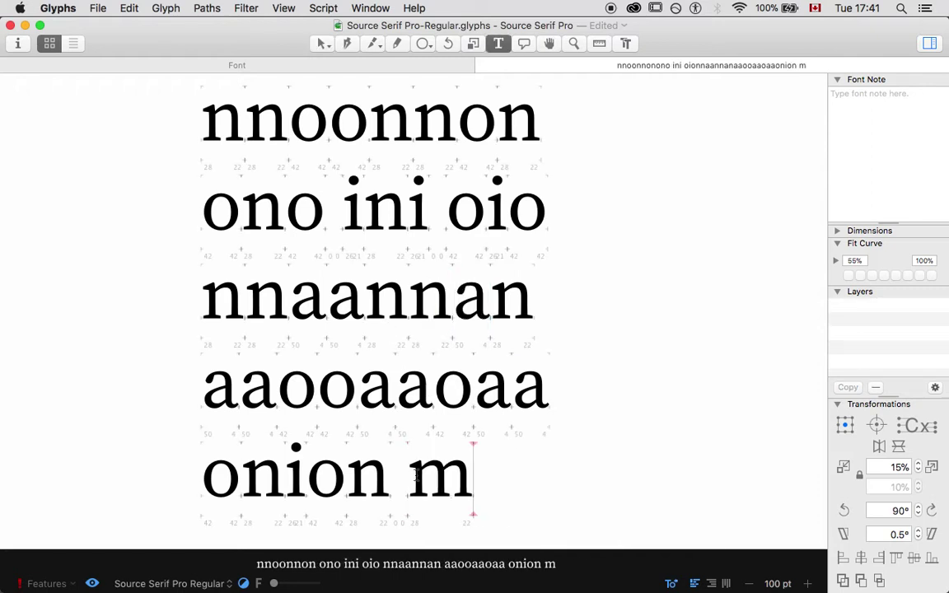
{"action": "key", "text": "BackSpace"}
{"action": "key", "text": "BackSpace"}
{"action": "key", "text": "BackSpace"}
{"action": "type", "text": "ean moan"}
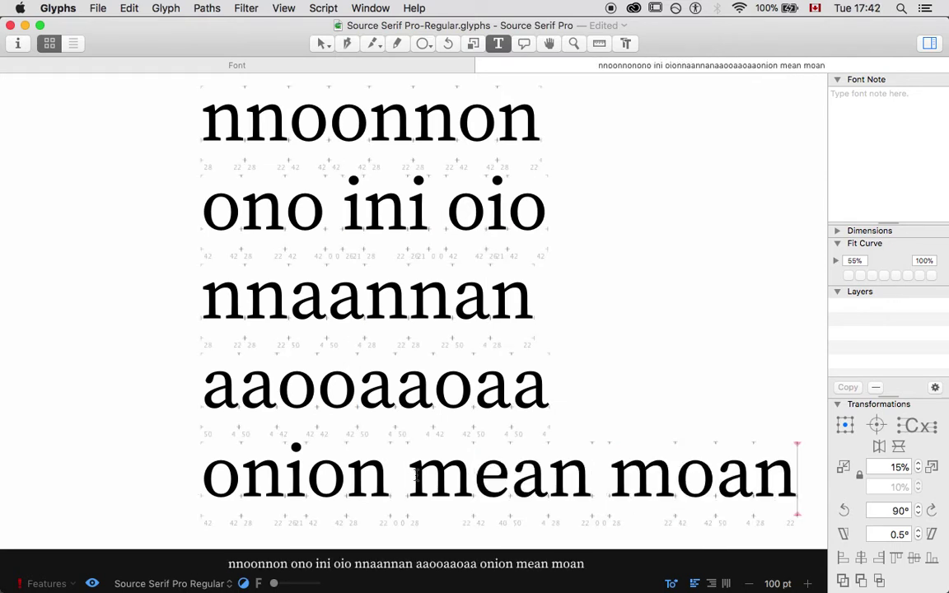
{"action": "key", "text": "Return"}
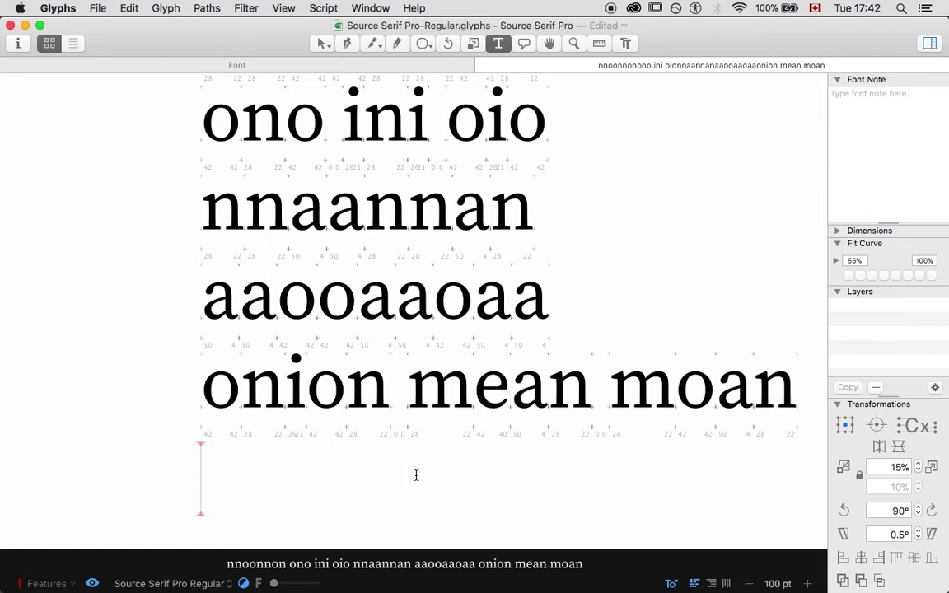
Set the left sidebearing of the a in "nnaannan" to 40
{"action": "scroll", "coordinate": [416, 475], "scroll_direction": "up", "scroll_amount": 1}
{"action": "left_click", "coordinate": [325, 252]}
{"action": "left_click", "coordinate": [292, 228]}
{"action": "left_click", "coordinate": [392, 525]}
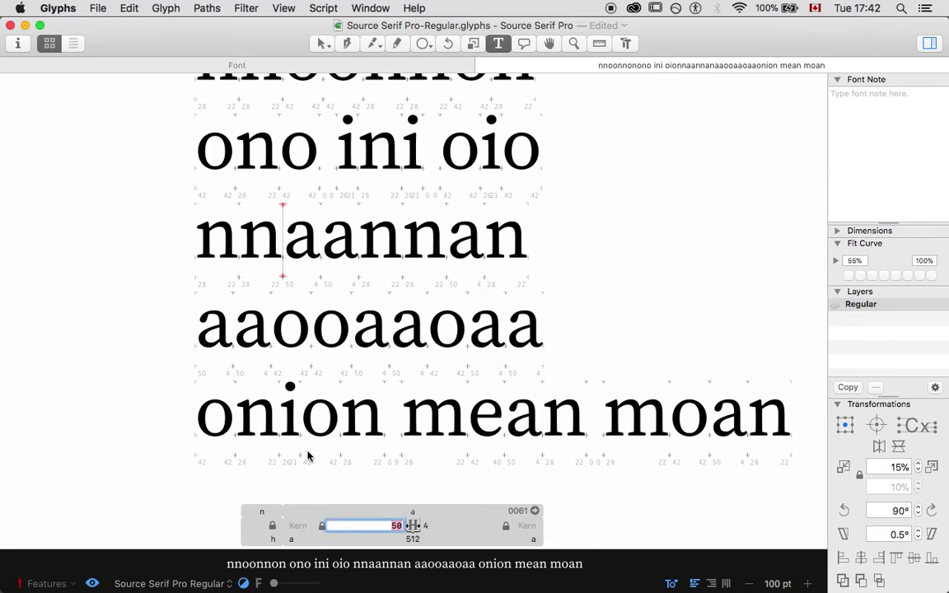
{"action": "type", "text": "40"}
{"action": "key", "text": "Return"}
{"action": "key", "text": "super+plus"}
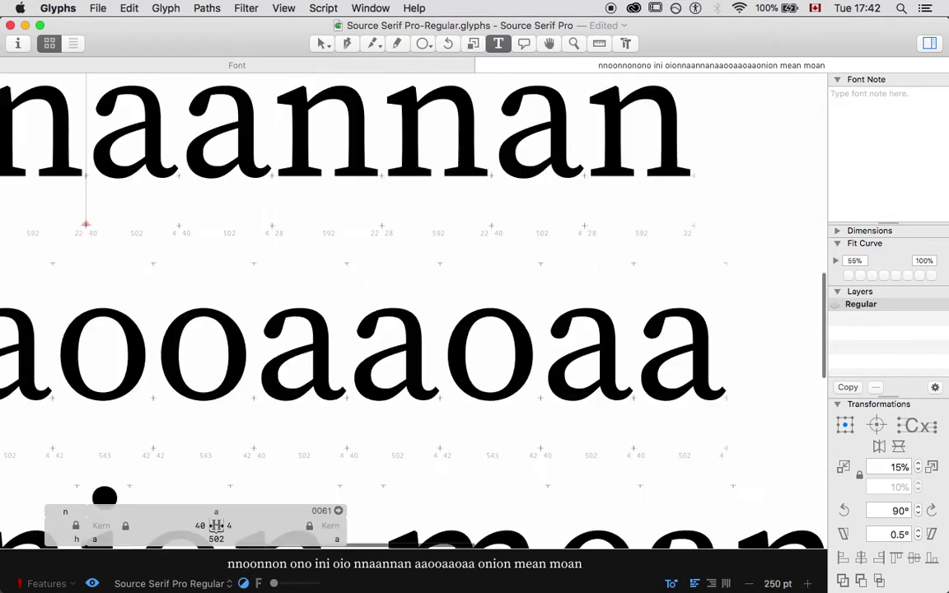
Inspect the spacing enlarged and set the left sidebearing of the a to 46
{"action": "scroll", "coordinate": [239, 272], "scroll_direction": "left", "scroll_amount": 3}
{"action": "left_click", "coordinate": [344, 525]}
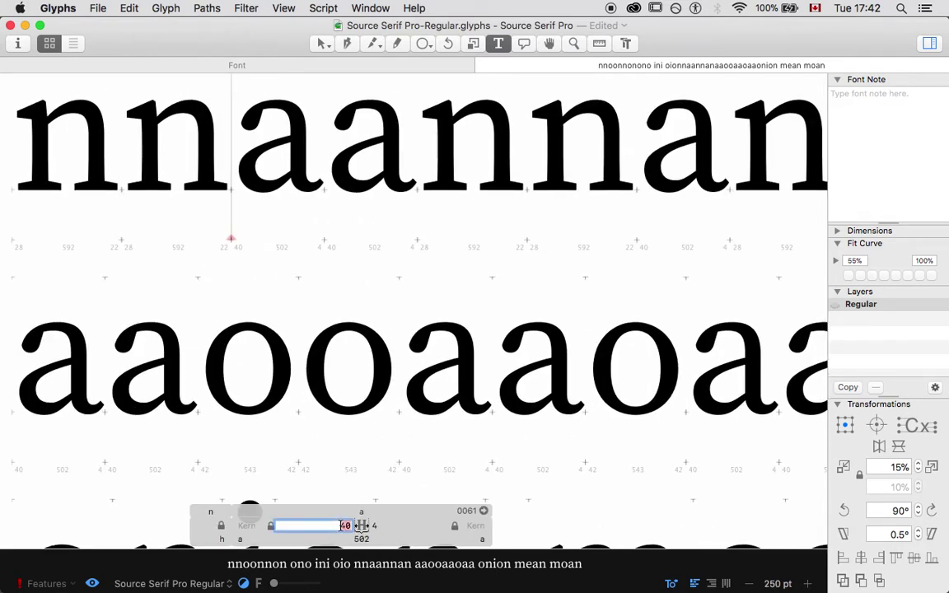
{"action": "key", "text": "super+minus"}
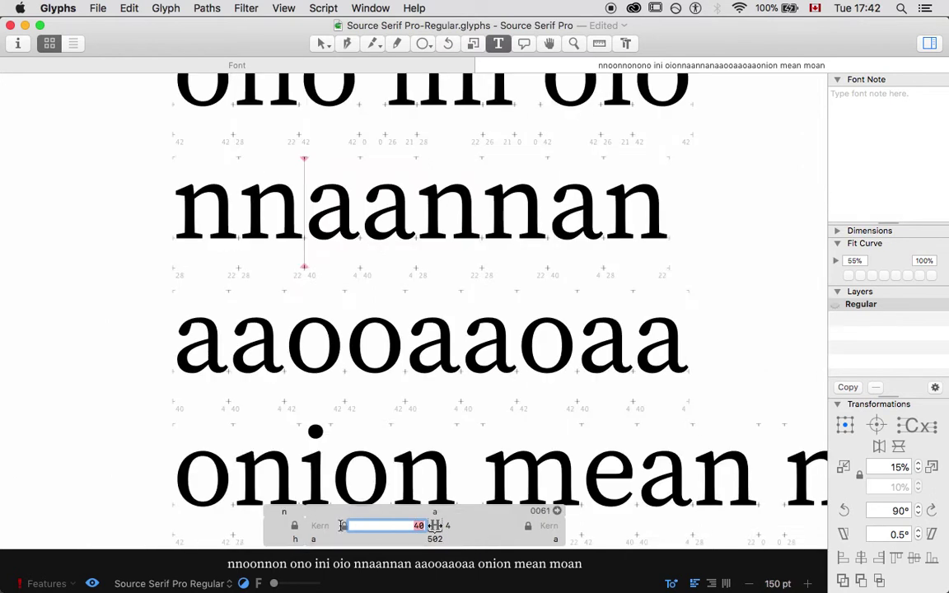
{"action": "type", "text": "46"}
{"action": "key", "text": "Return"}
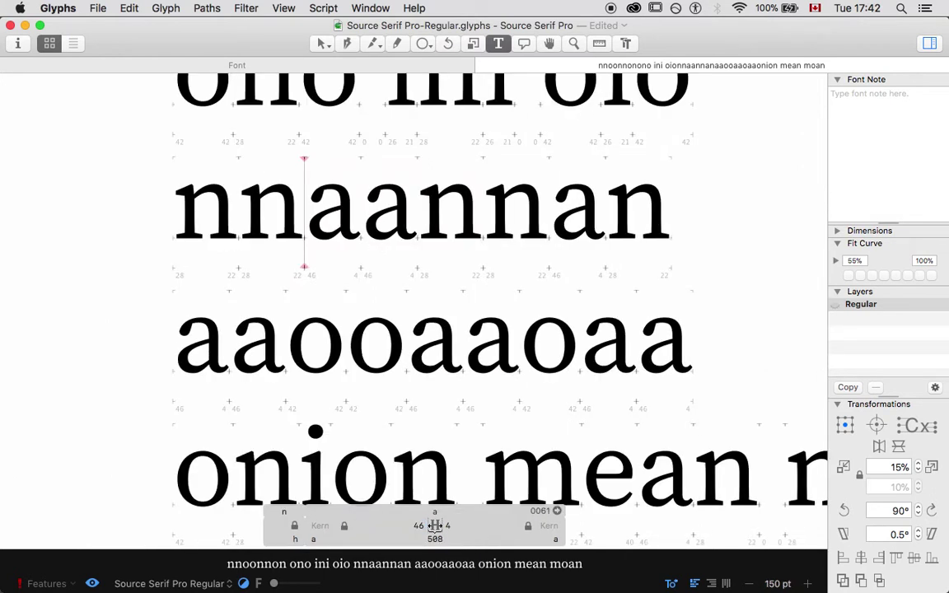
Set the left sidebearing of the a to 44
{"action": "key", "text": "super+minus"}
{"action": "scroll", "coordinate": [329, 440], "scroll_direction": "right", "scroll_amount": 1}
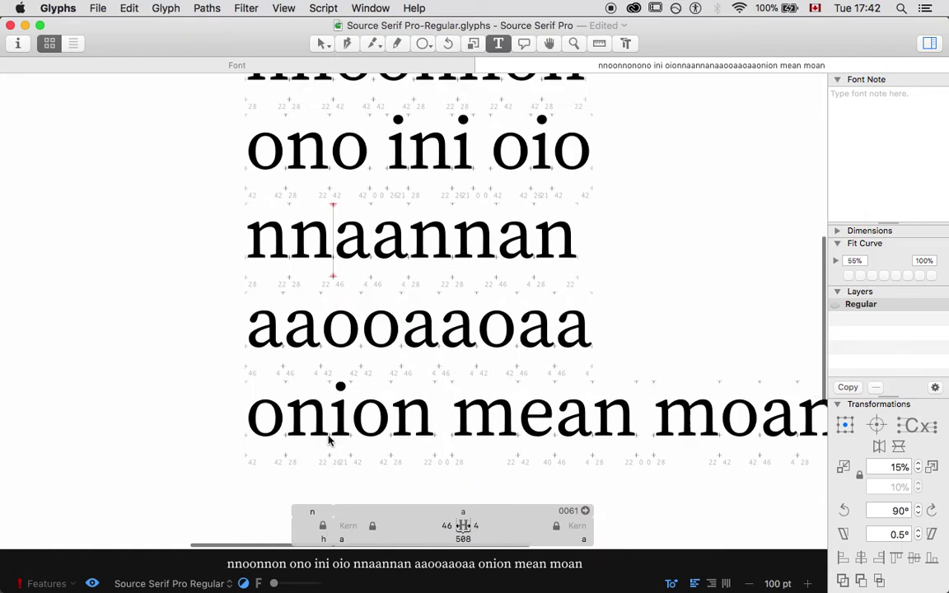
{"action": "scroll", "coordinate": [329, 441], "scroll_direction": "right", "scroll_amount": 2}
{"action": "scroll", "coordinate": [329, 441], "scroll_direction": "down", "scroll_amount": 1}
{"action": "left_click", "coordinate": [403, 526]}
{"action": "type", "text": "44"}
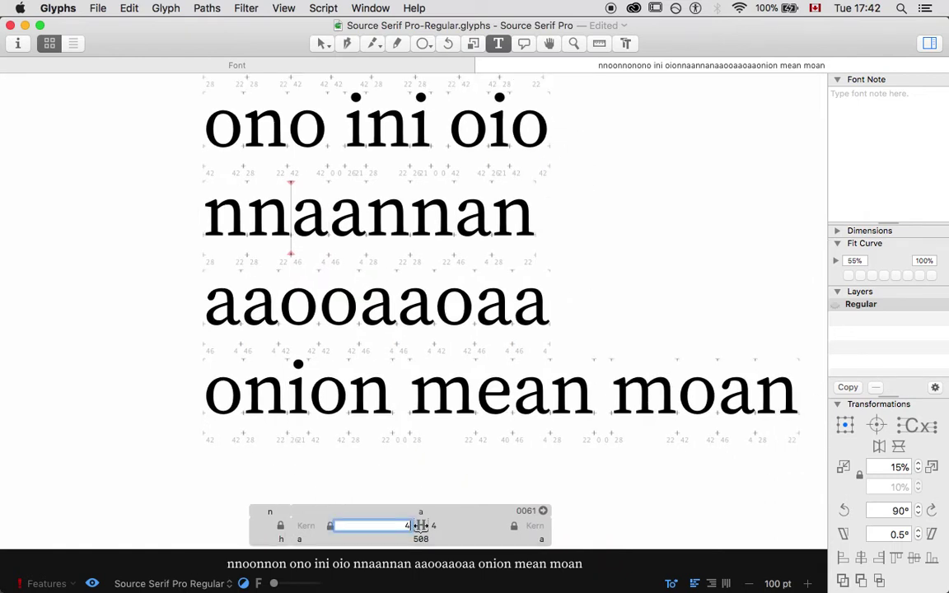
{"action": "key", "text": "Return"}
Remove the stray space from "nn aannan" and add a new line reading "nano" below "onion mean moan"
{"action": "scroll", "coordinate": [383, 455], "scroll_direction": "right", "scroll_amount": 2}
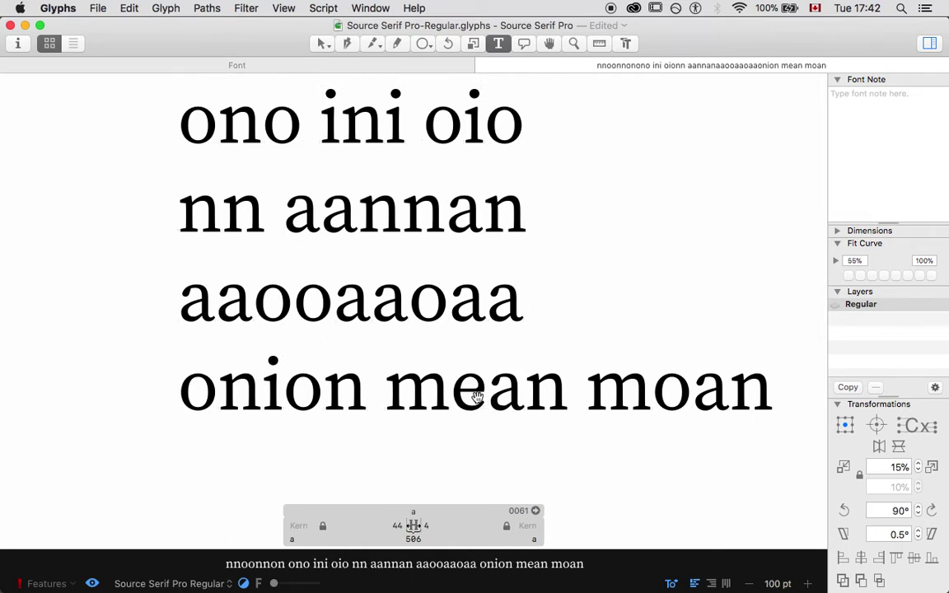
{"action": "key", "text": "space"}
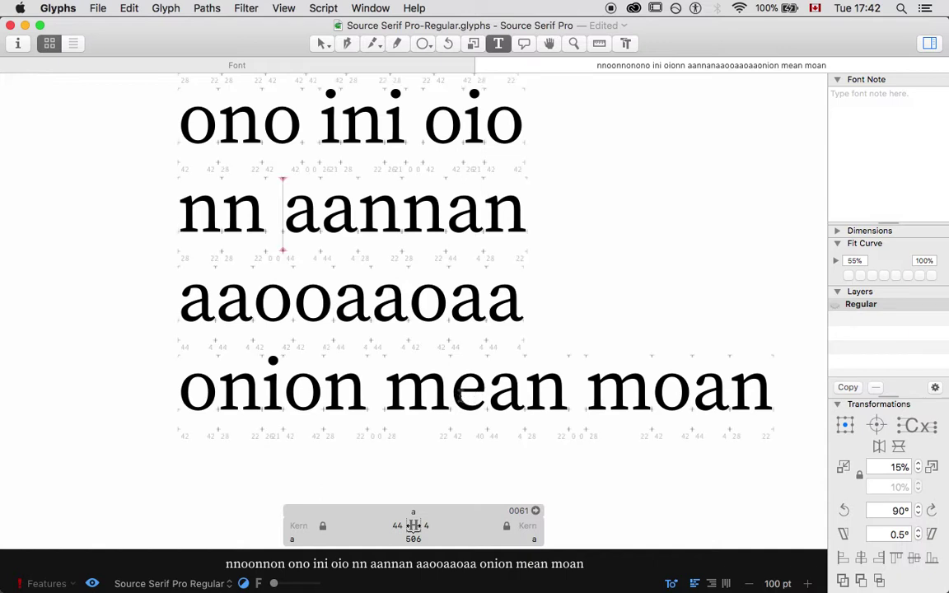
{"action": "key", "text": "BackSpace"}
{"action": "left_click", "coordinate": [763, 393]}
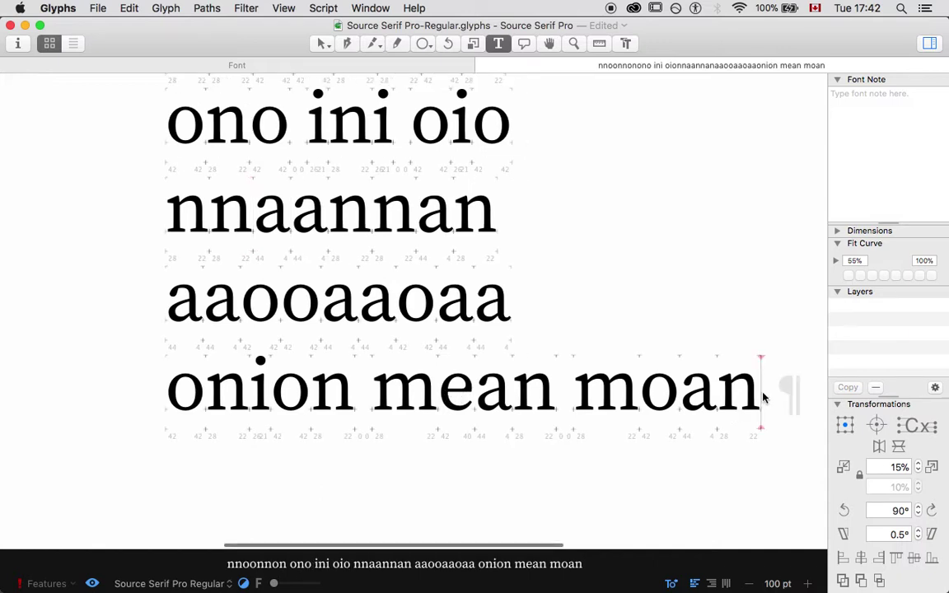
{"action": "key", "text": "Return"}
{"action": "type", "text": "nano"}
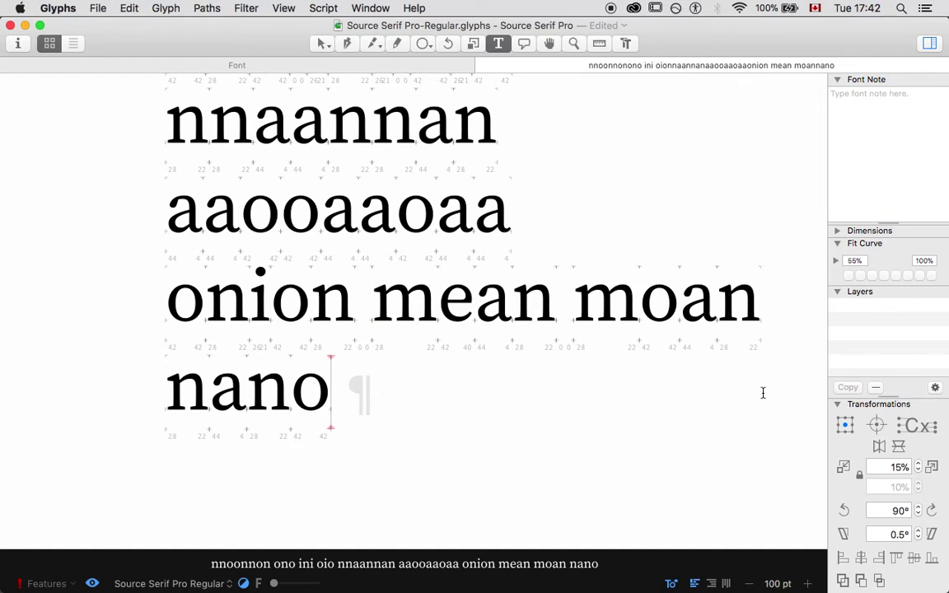
Check the test lines at a smaller size and set the left sidebearing of the a to 38
{"action": "key", "text": "super+minus"}
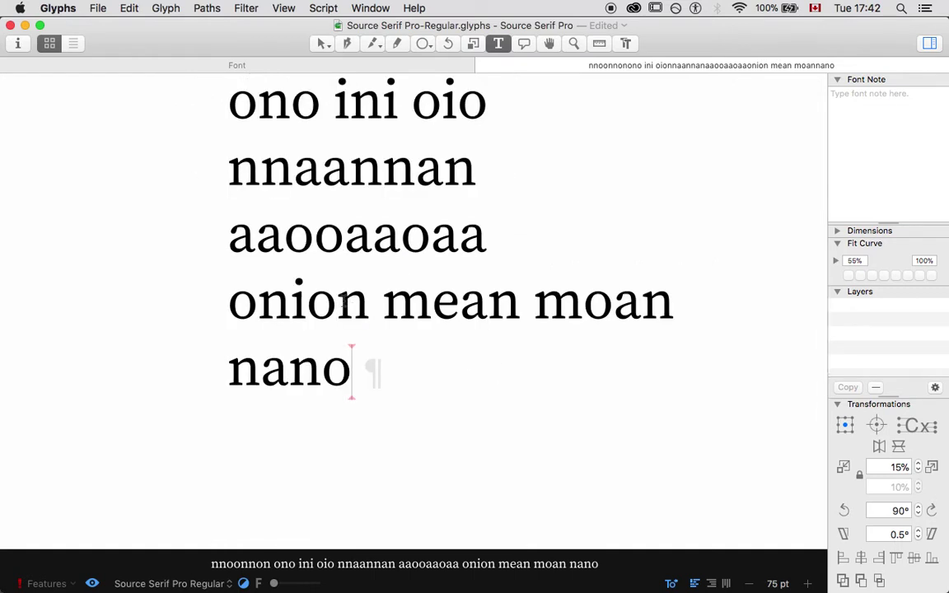
{"action": "scroll", "coordinate": [344, 302], "scroll_direction": "up", "scroll_amount": 2}
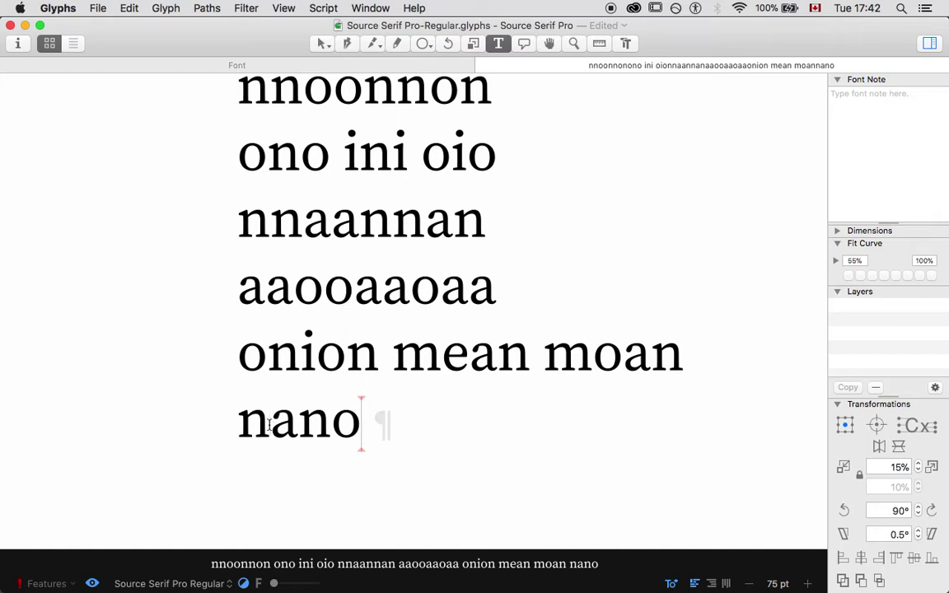
{"action": "key", "text": "Left"}
{"action": "key", "text": "Left"}
{"action": "key", "text": "Left"}
{"action": "left_click", "coordinate": [215, 266]}
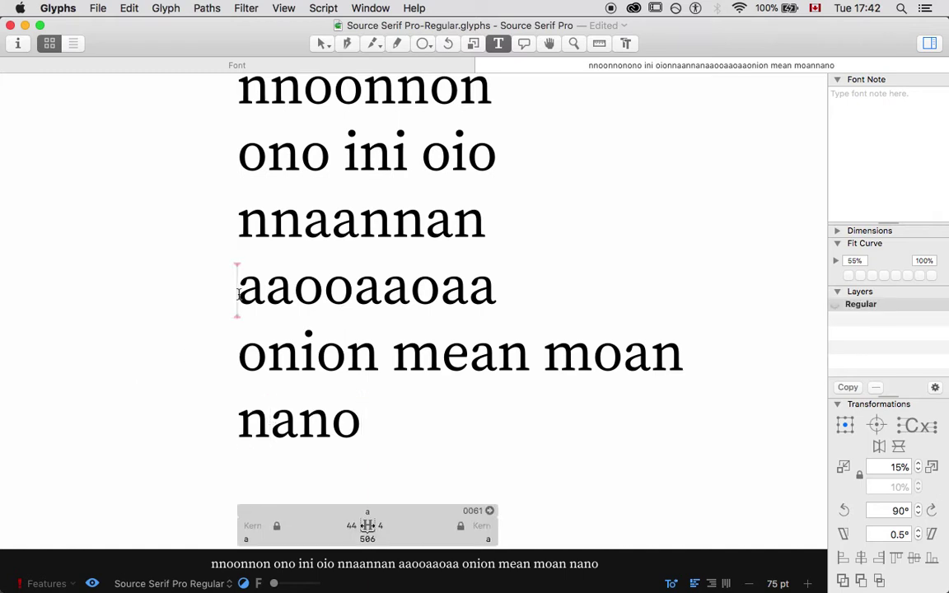
{"action": "left_click", "coordinate": [351, 526]}
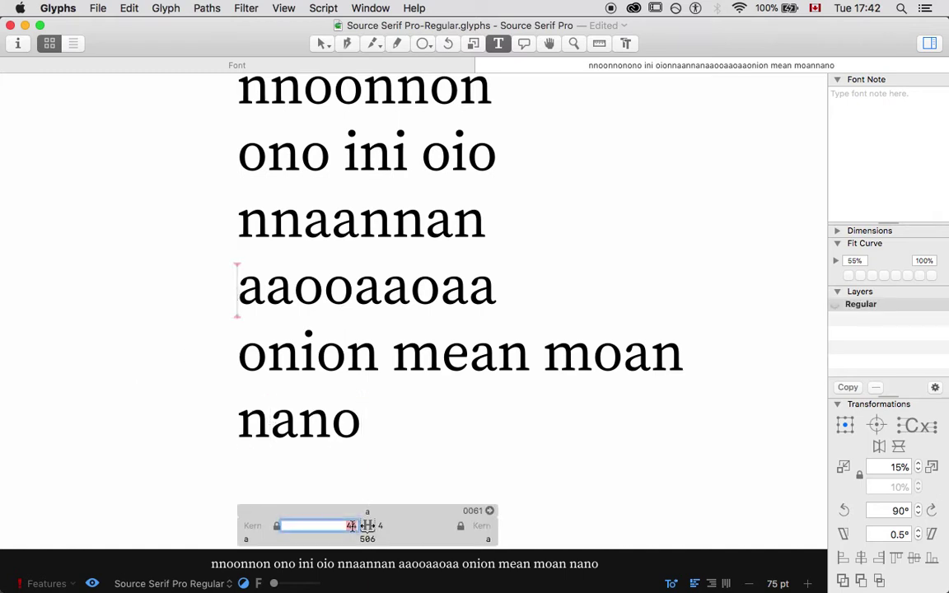
{"action": "type", "text": "38"}
{"action": "key", "text": "Return"}
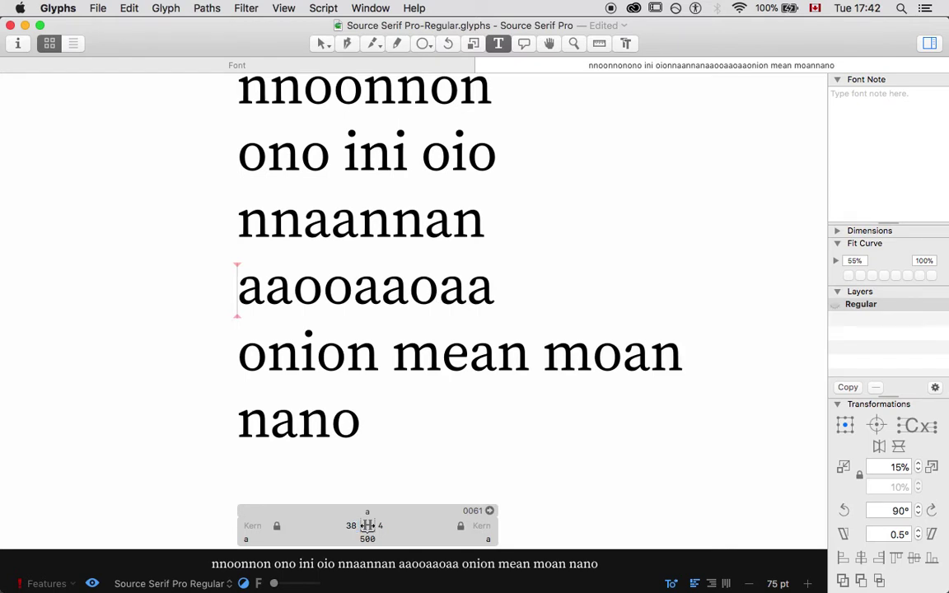
Set the left sidebearing of the a to 40
{"action": "left_click", "coordinate": [363, 526]}
{"action": "type", "text": "40"}
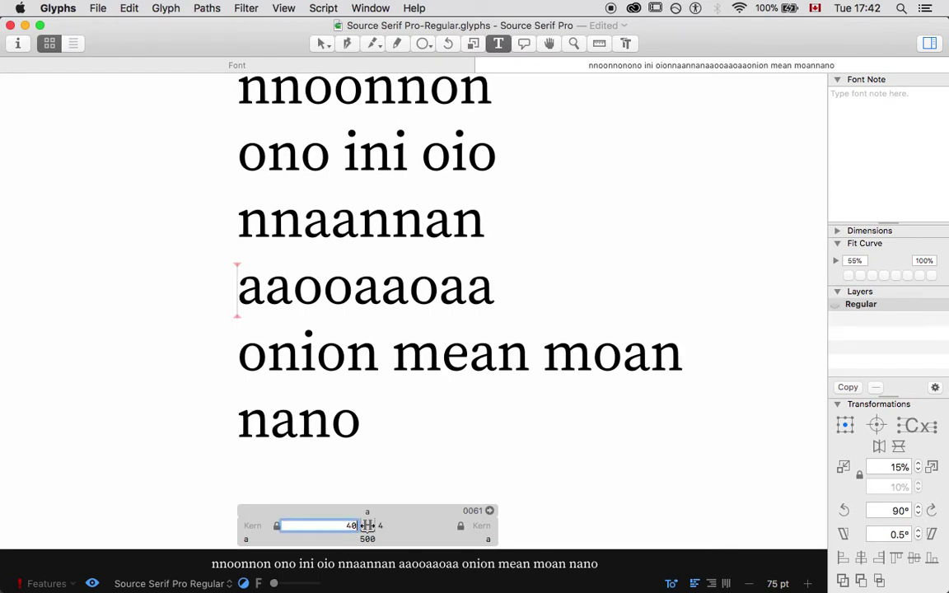
{"action": "key", "text": "Return"}
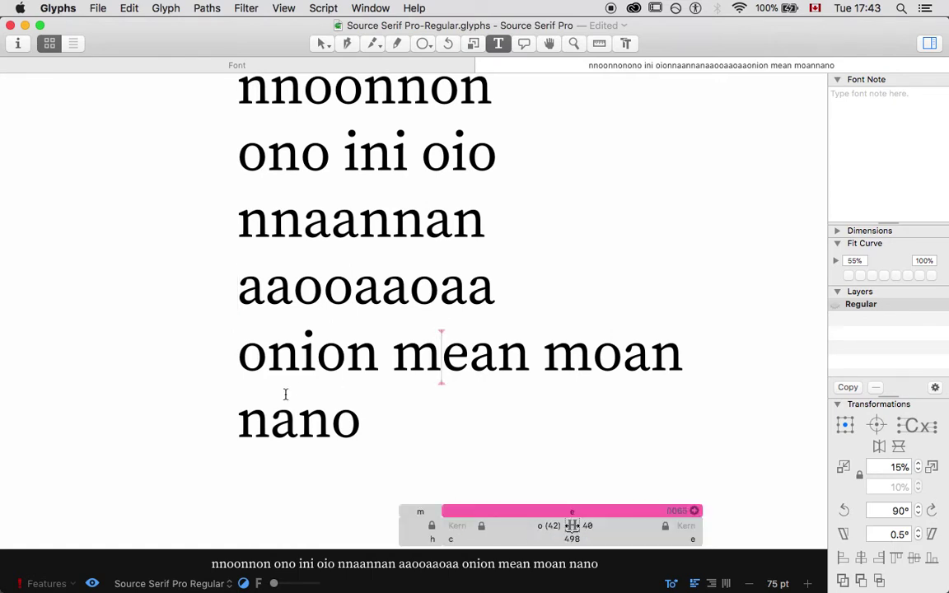
Using the a in "nano", set its left sidebearing to 42
{"action": "left_click", "coordinate": [269, 445]}
{"action": "left_click", "coordinate": [384, 526]}
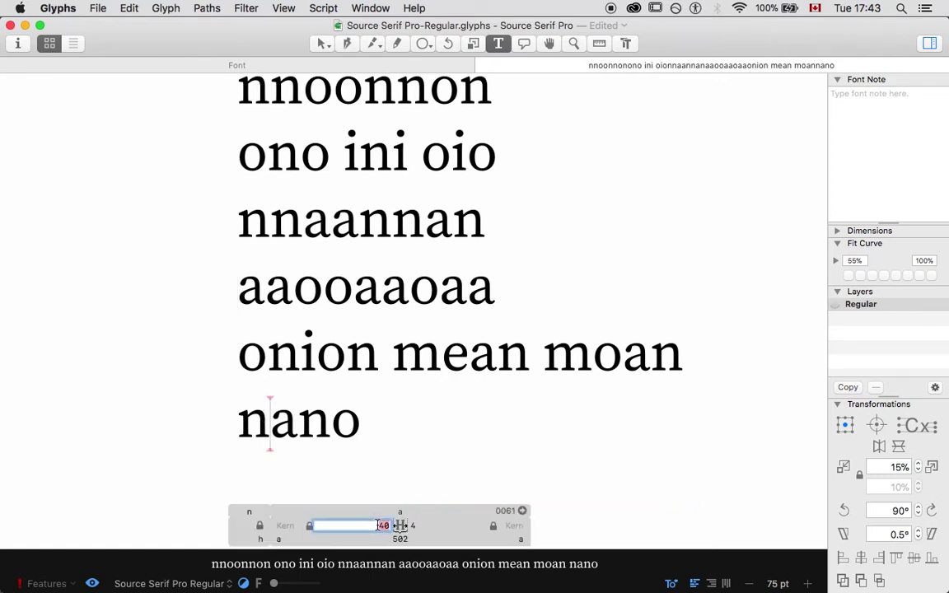
{"action": "type", "text": "42"}
{"action": "key", "text": "Return"}
{"action": "key", "text": "BackSpace"}
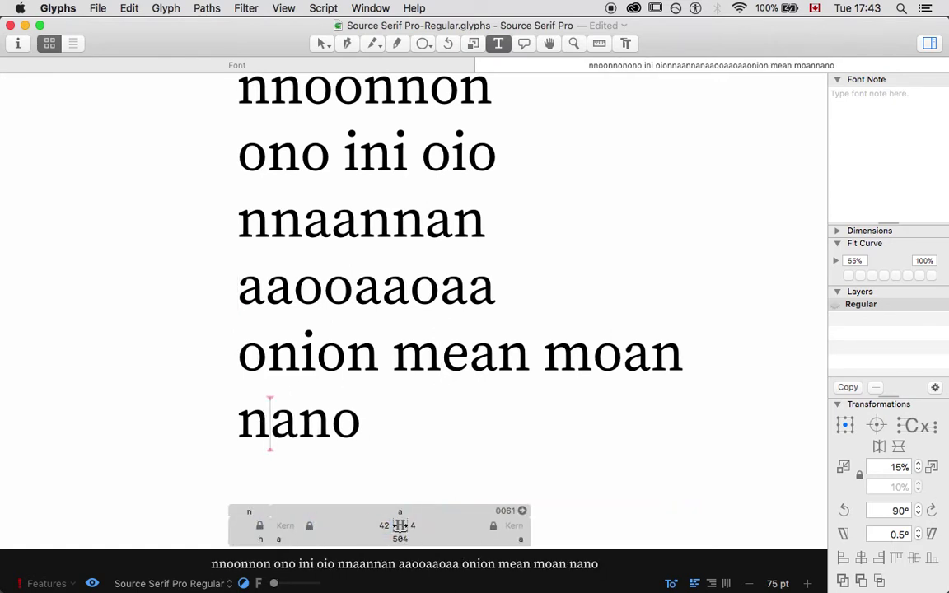
Return the left sidebearing of the a to 40, using the first letter of "aaooaaoaa"
{"action": "left_click", "coordinate": [219, 279]}
{"action": "left_click", "coordinate": [352, 525]}
{"action": "type", "text": "40"}
{"action": "key", "text": "Return"}
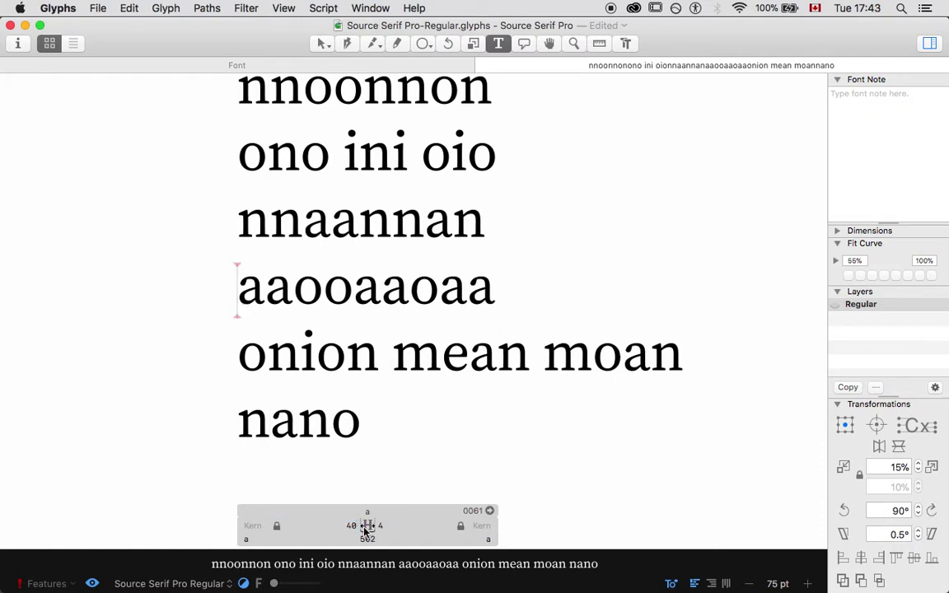
Raise the left sidebearing of the a to 44, then lower it to 42
{"action": "left_click", "coordinate": [348, 525]}
{"action": "key", "text": "Up"}
{"action": "key", "text": "Up"}
{"action": "key", "text": "Up"}
{"action": "key", "text": "Up"}
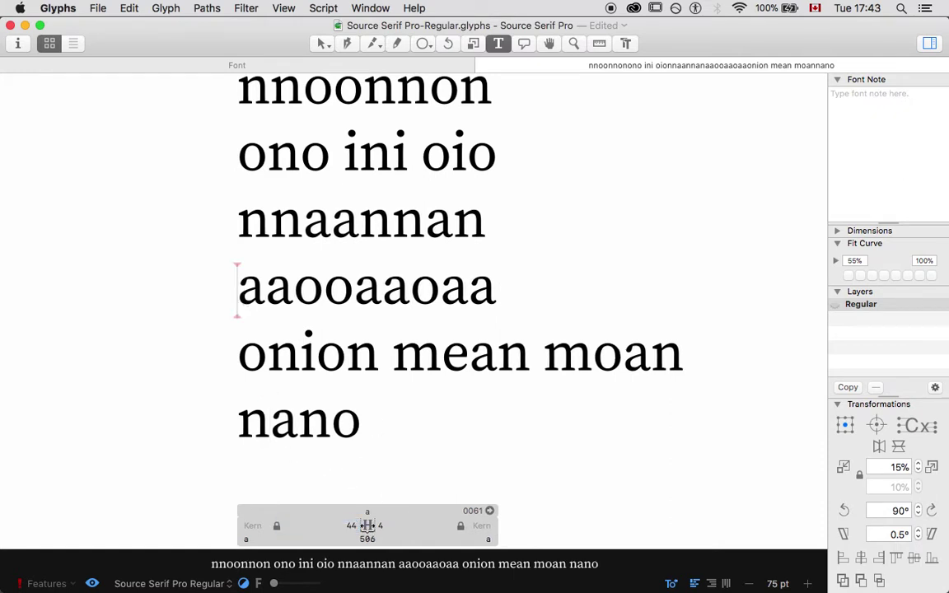
{"action": "key", "text": "Down"}
{"action": "key", "text": "Down"}
{"action": "key", "text": "Return"}
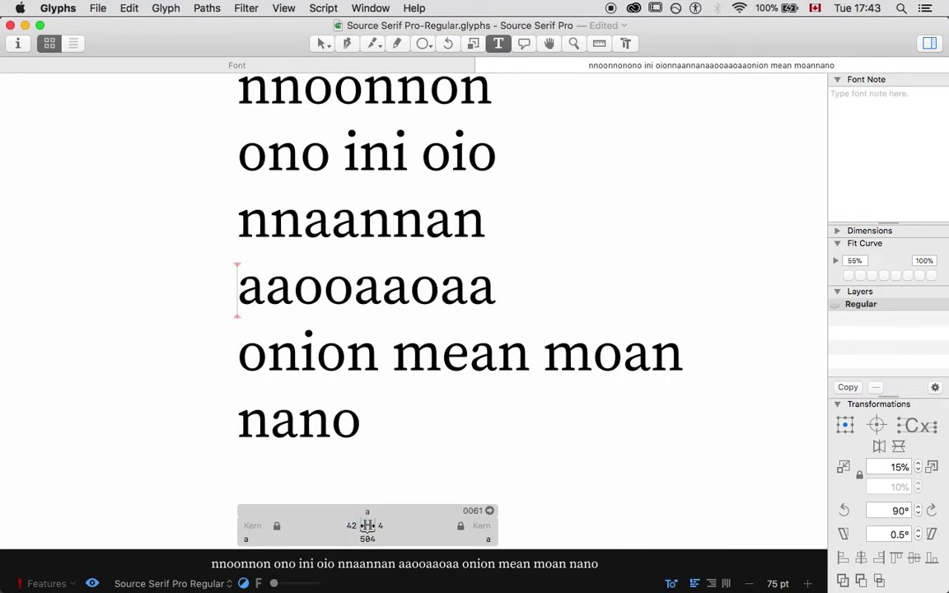
Replace every a in "nnaannan" with s so the test line reads "nnssnnsn"
{"action": "left_click", "coordinate": [356, 229]}
{"action": "key", "text": "BackSpace"}
{"action": "key", "text": "BackSpace"}
{"action": "type", "text": "ss"}
{"action": "key", "text": "Right"}
{"action": "key", "text": "Right"}
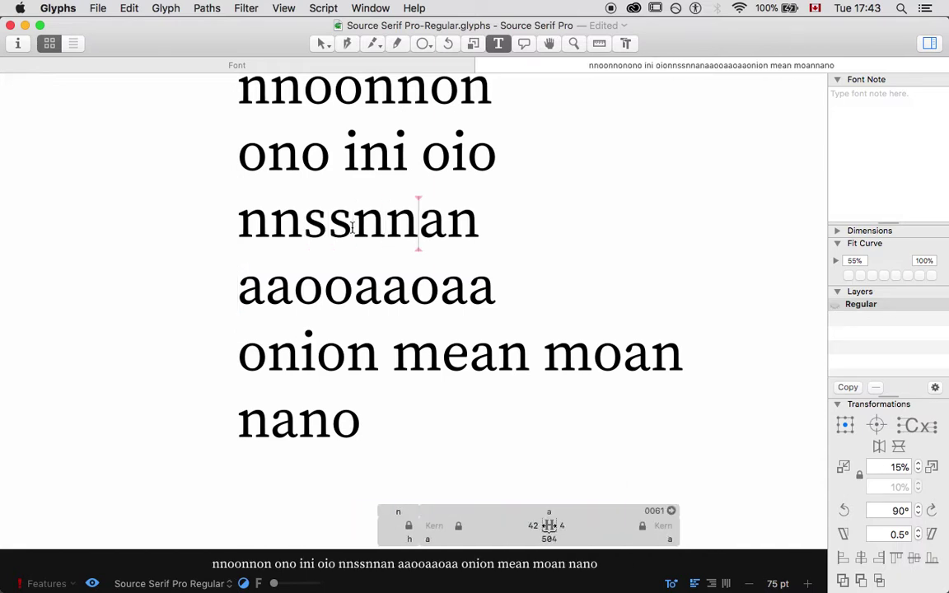
{"action": "key", "text": "shift+Right"}
{"action": "type", "text": "s"}
Replace every a in "aaooaaoaa" with s so the test line reads "ssoossoss"
{"action": "key", "text": "Down"}
{"action": "key", "text": "Right"}
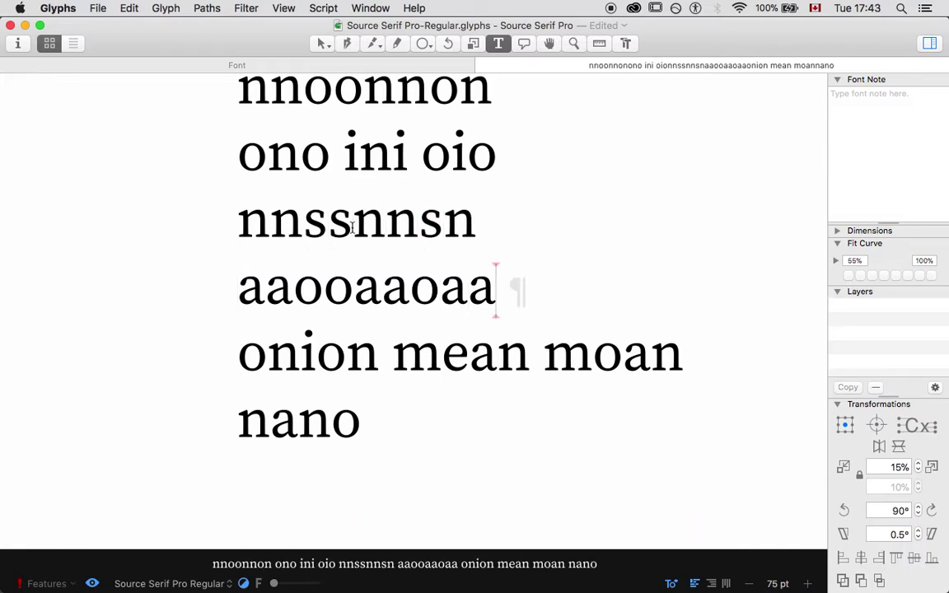
{"action": "key", "text": "shift+Left"}
{"action": "key", "text": "shift+Left"}
{"action": "type", "text": "ss"}
{"action": "key", "text": "Left"}
{"action": "key", "text": "Left"}
{"action": "key", "text": "Left"}
{"action": "key", "text": "shift+Left"}
{"action": "key", "text": "shift+Left"}
{"action": "type", "text": "ss"}
{"action": "key", "text": "Left"}
{"action": "key", "text": "Left"}
{"action": "key", "text": "Left"}
{"action": "key", "text": "Left"}
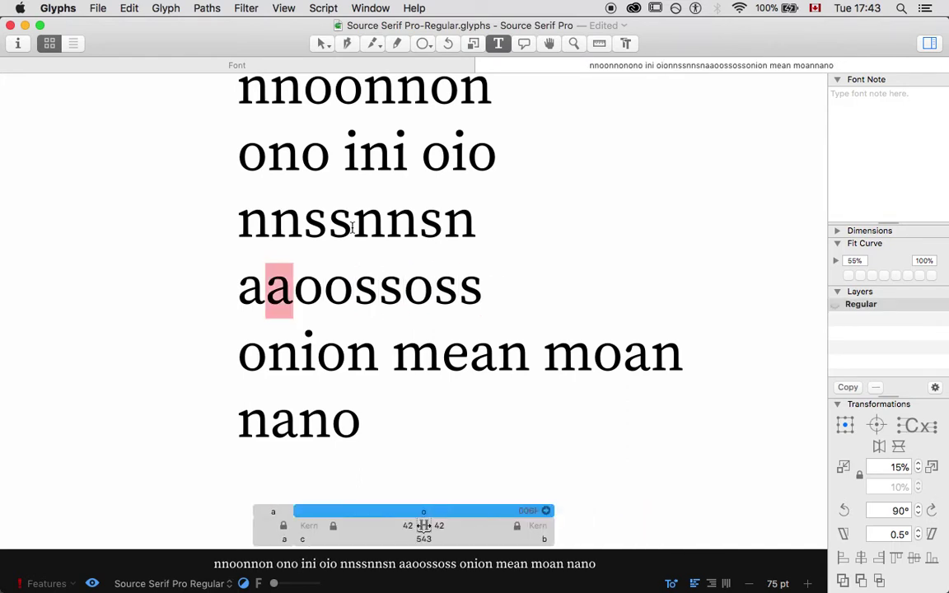
{"action": "key", "text": "shift+Left"}
{"action": "key", "text": "shift+Left"}
{"action": "type", "text": "ss"}
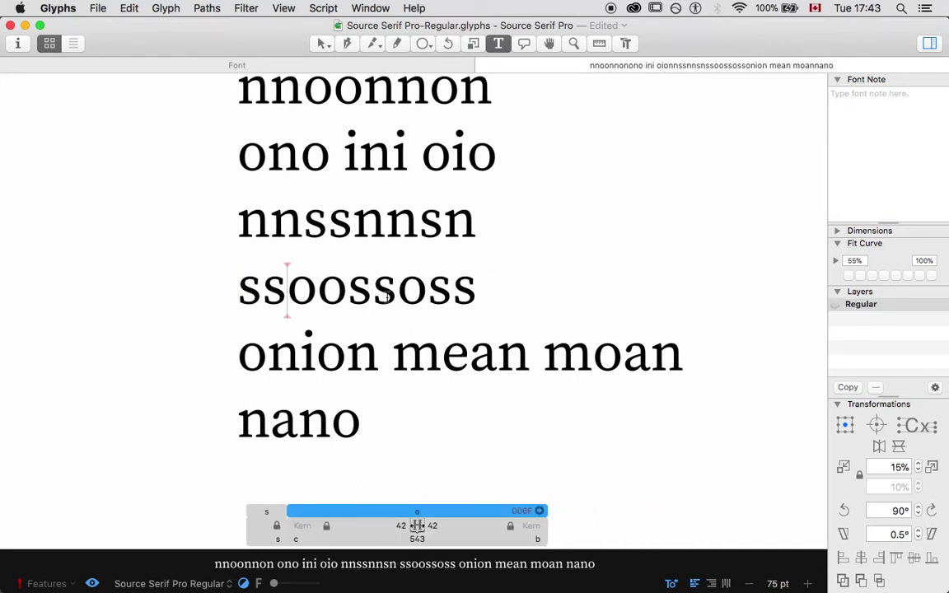
Add the sample words "messed mississin" after "nano" on the last line
{"action": "left_click", "coordinate": [362, 430]}
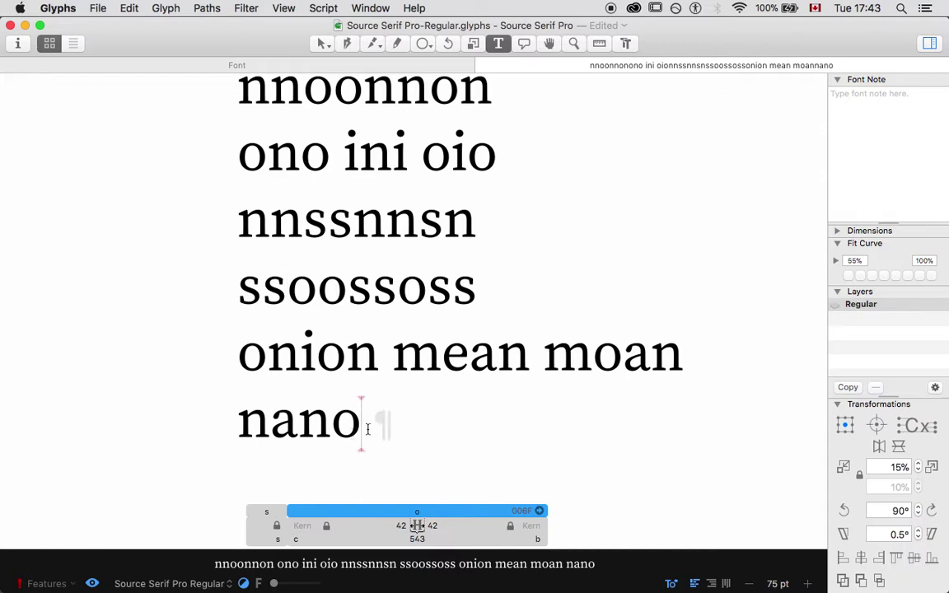
{"action": "type", "text": "messed"}
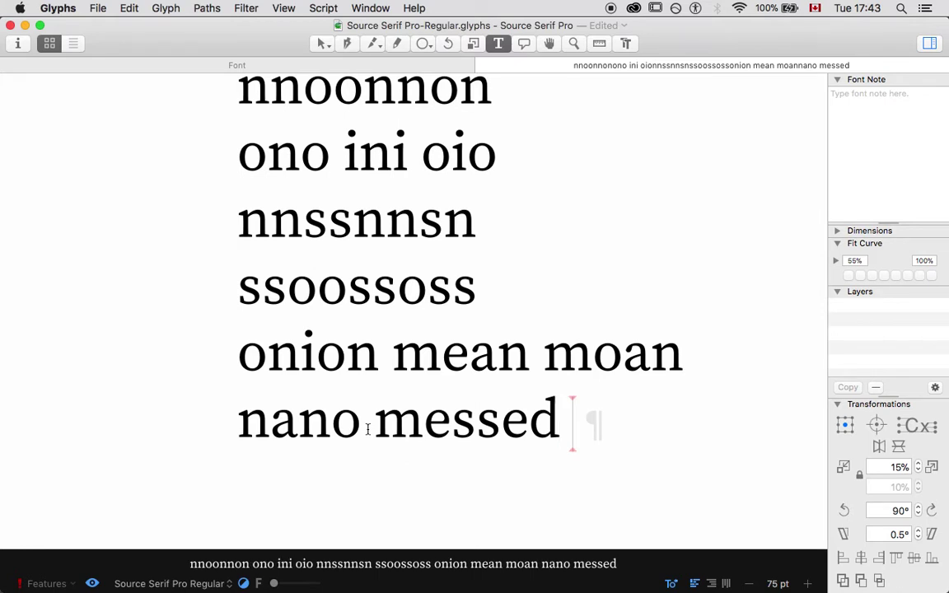
{"action": "type", "text": " mississi"}
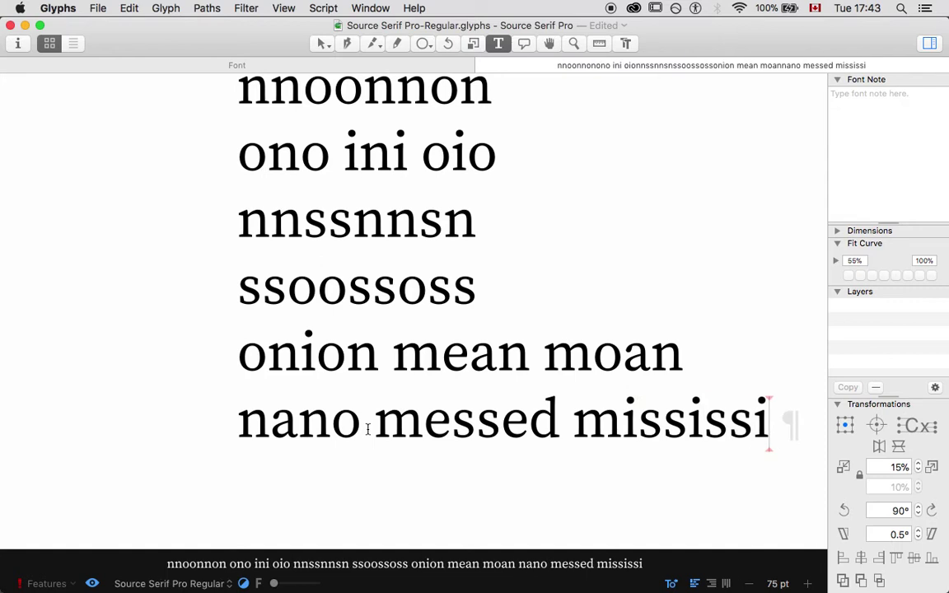
{"action": "type", "text": "p"}
{"action": "key", "text": "BackSpace"}
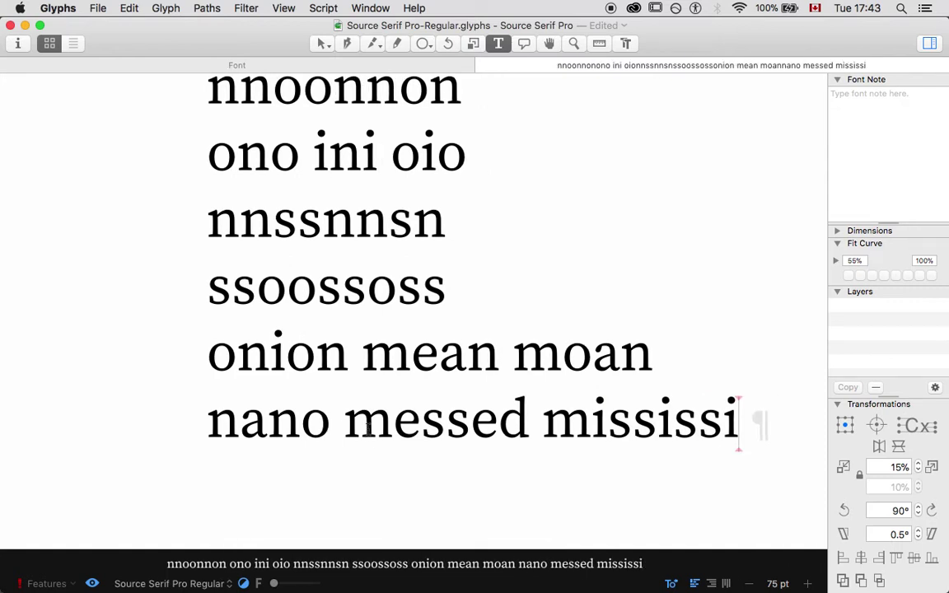
{"action": "type", "text": "n"}
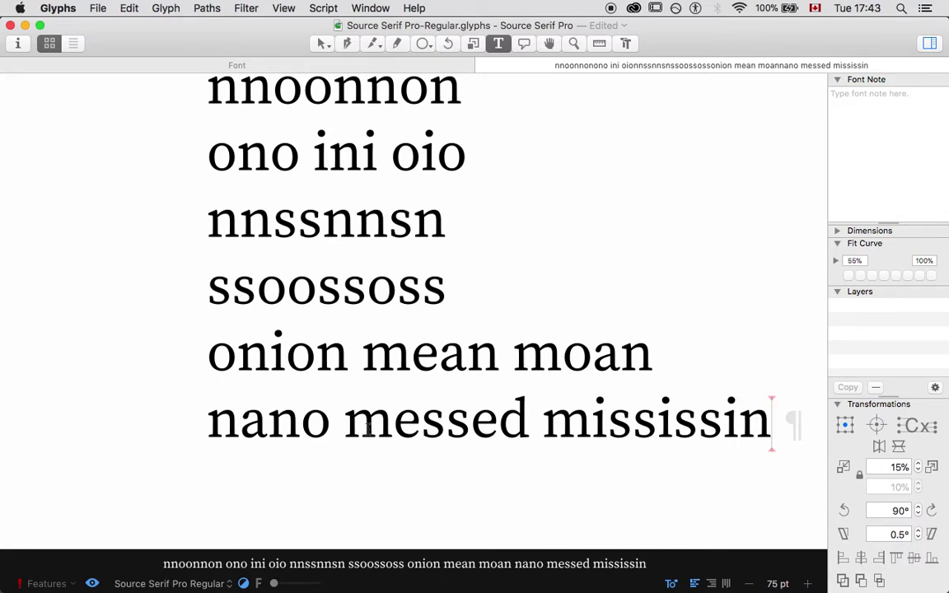
{"action": "left_click", "coordinate": [697, 420]}
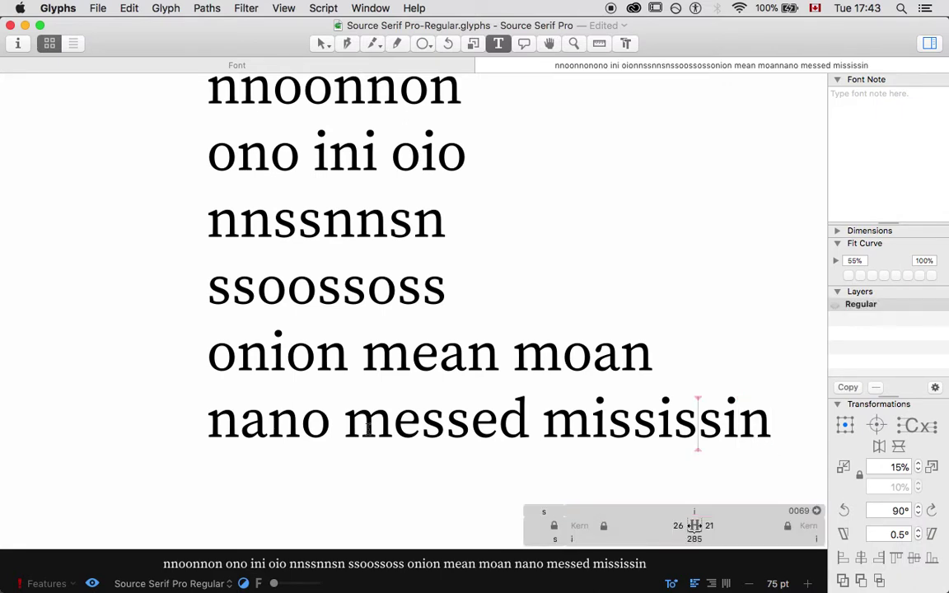
Enlarge the test text to 150 pt and replace the word "mean" with "season" in "onion mean moan"
{"action": "left_click", "coordinate": [267, 221]}
{"action": "key", "text": "super+plus"}
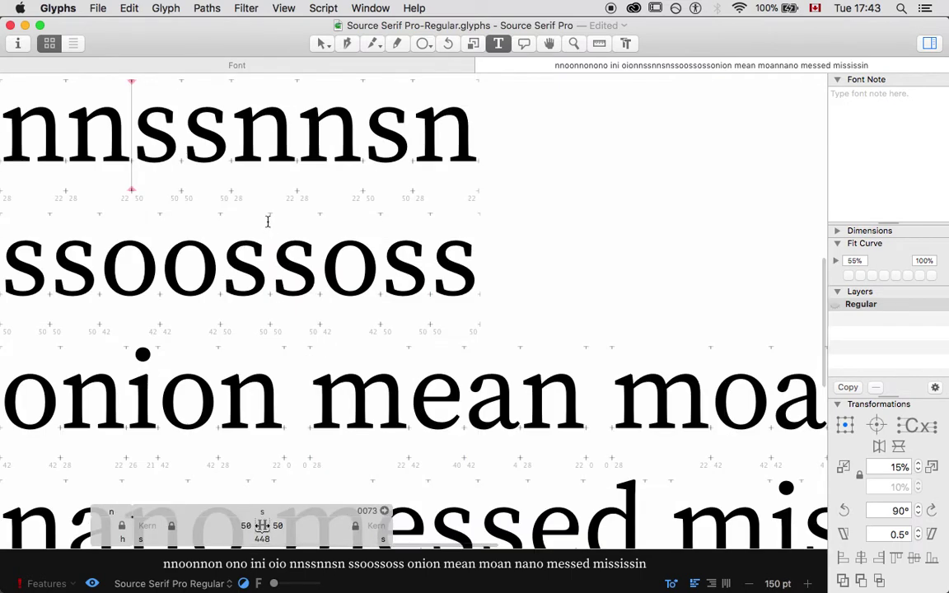
{"action": "scroll", "coordinate": [266, 224], "scroll_direction": "left", "scroll_amount": 3}
{"action": "scroll", "coordinate": [265, 225], "scroll_direction": "up", "scroll_amount": 2}
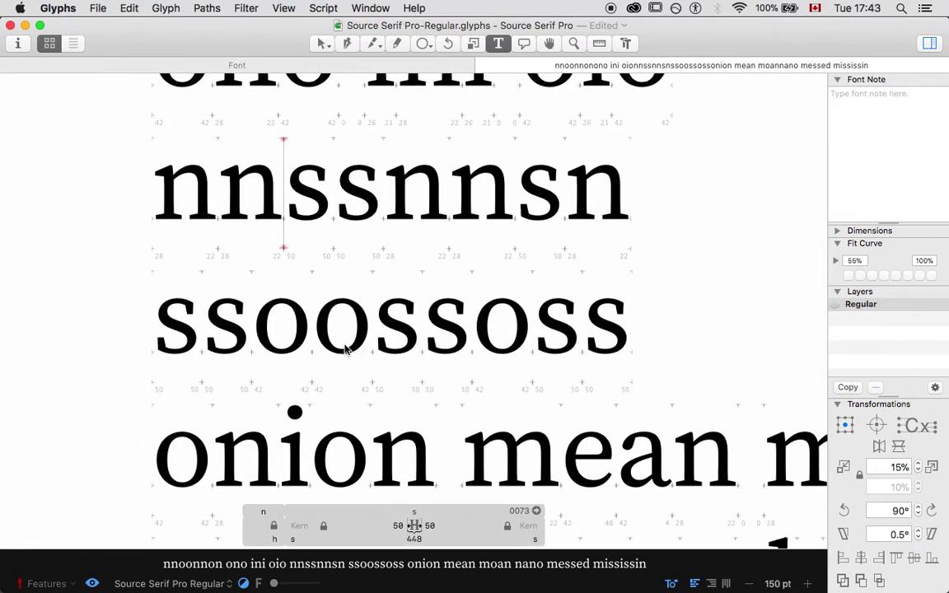
{"action": "scroll", "coordinate": [346, 351], "scroll_direction": "right", "scroll_amount": 2}
{"action": "scroll", "coordinate": [346, 350], "scroll_direction": "down", "scroll_amount": 1}
{"action": "scroll", "coordinate": [345, 350], "scroll_direction": "down", "scroll_amount": 1}
{"action": "scroll", "coordinate": [345, 350], "scroll_direction": "right", "scroll_amount": 2}
{"action": "left_click", "coordinate": [587, 396]}
{"action": "key", "text": "BackSpace"}
{"action": "key", "text": "BackSpace"}
{"action": "key", "text": "BackSpace"}
{"action": "key", "text": "BackSpace"}
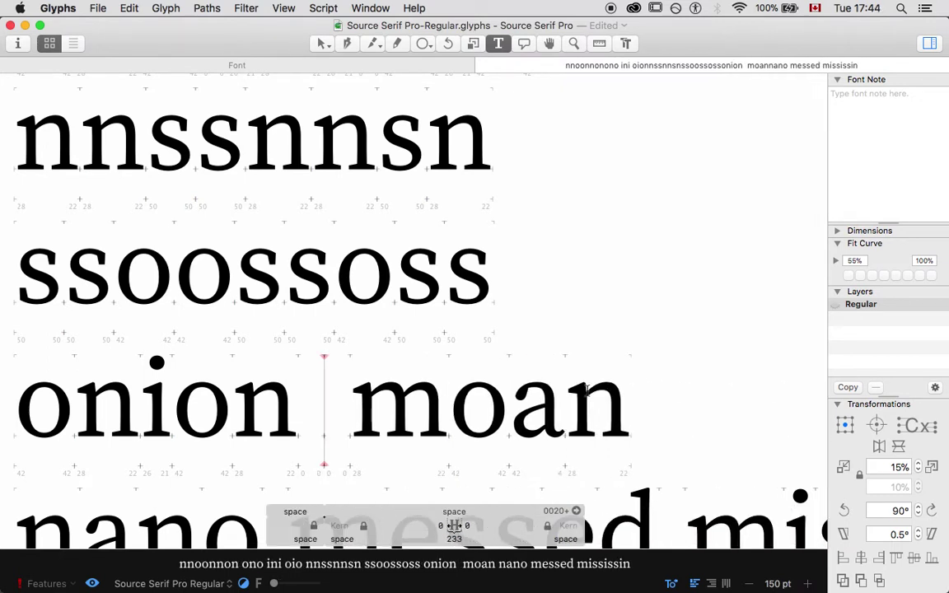
{"action": "type", "text": "seas"}
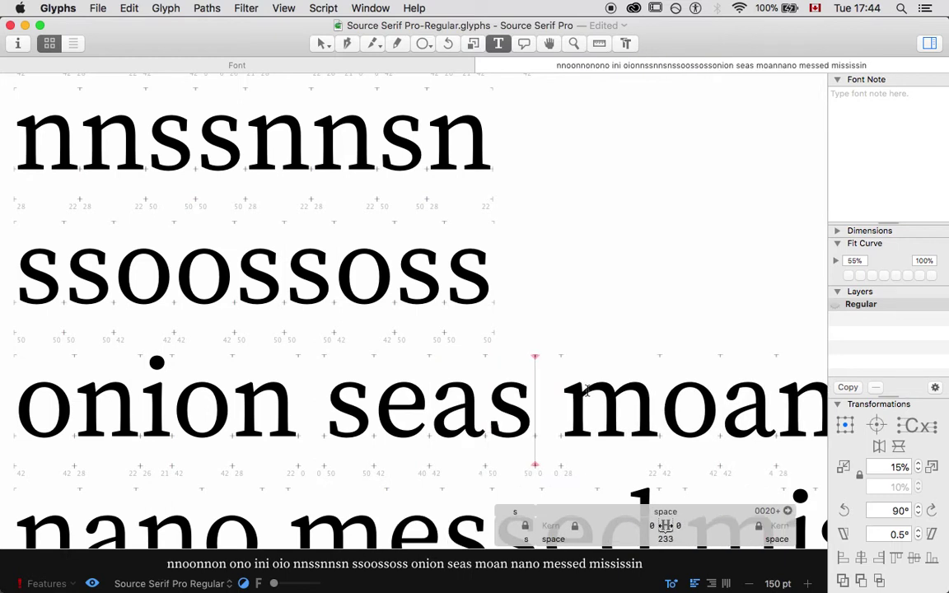
{"action": "type", "text": "on"}
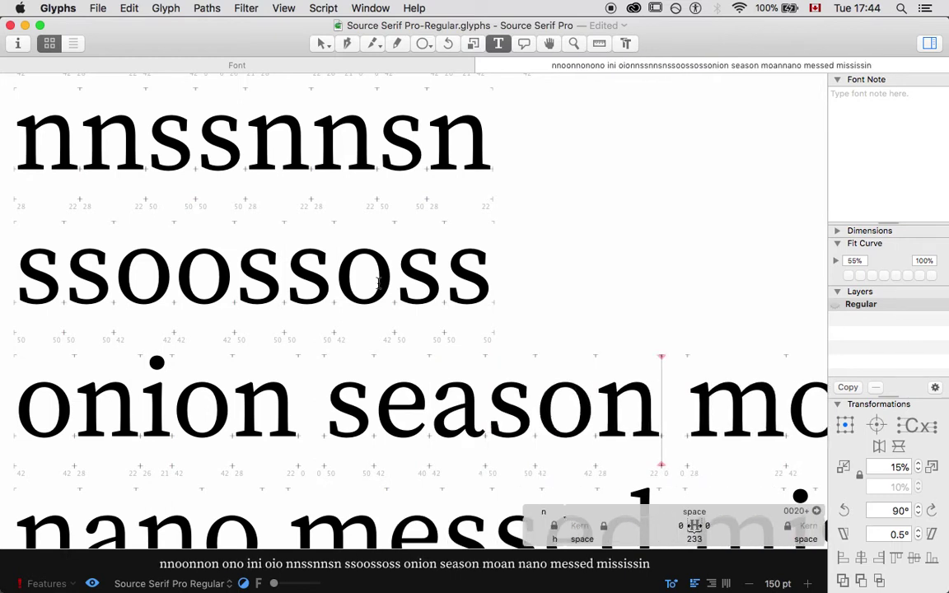
Set the left sidebearing of the s in "nnssnnsn" to 55
{"action": "scroll", "coordinate": [379, 283], "scroll_direction": "up", "scroll_amount": 2}
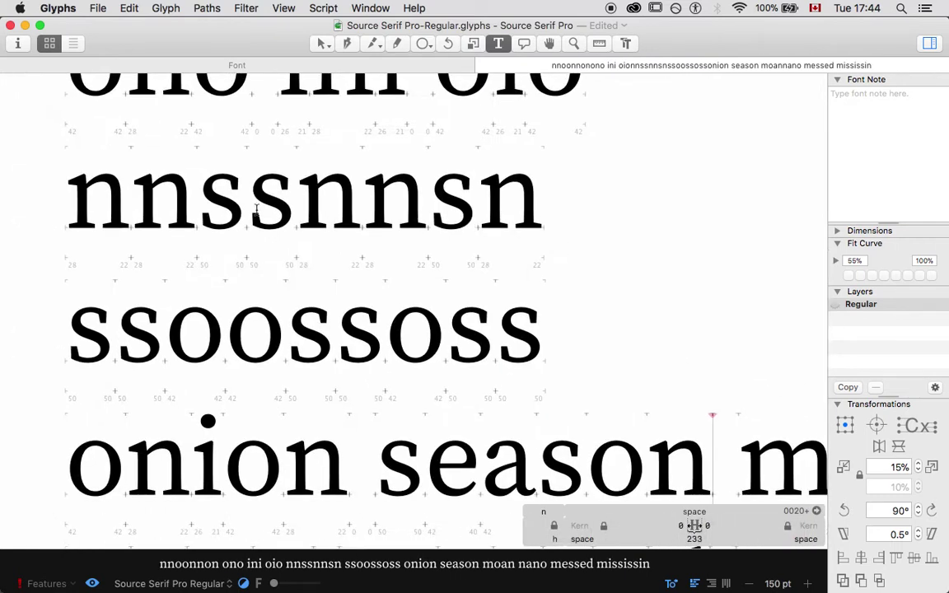
{"action": "left_click", "coordinate": [206, 215]}
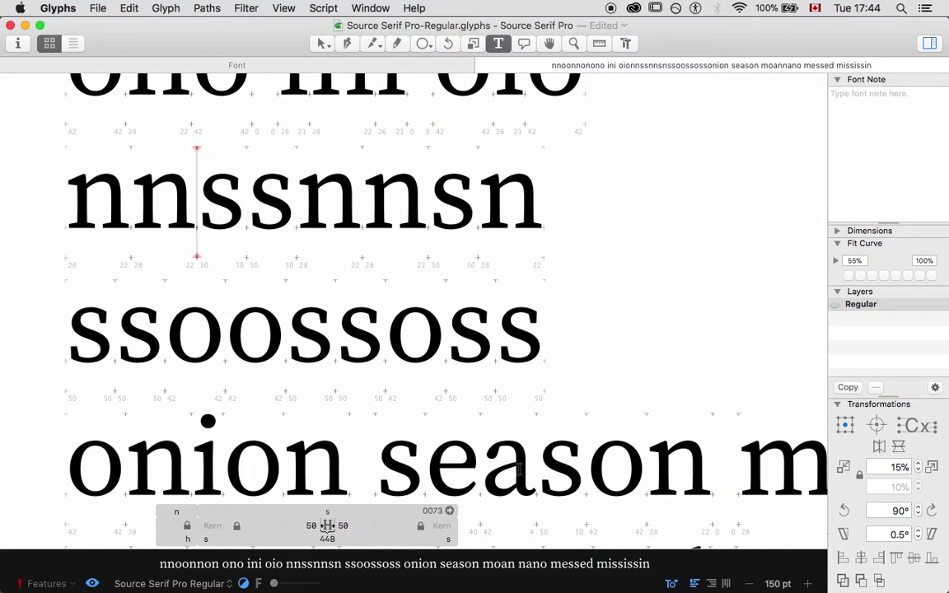
{"action": "left_click", "coordinate": [312, 526]}
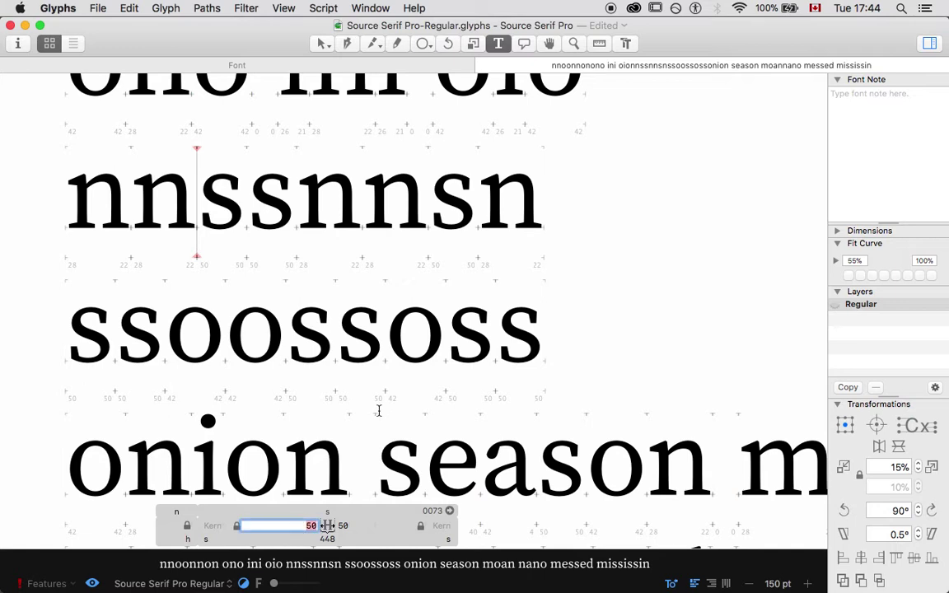
{"action": "type", "text": "55"}
{"action": "key", "text": "Return"}
Activate the first s in "nnssnnsn", reduce the text to 75 pt, and set its left sidebearing to 45 and right to 40
{"action": "double_click", "coordinate": [341, 370]}
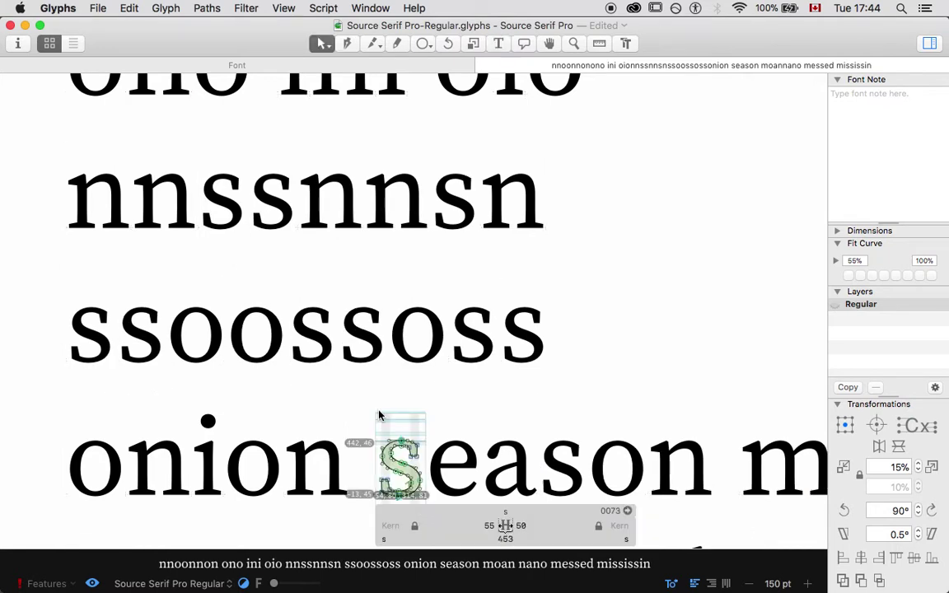
{"action": "double_click", "coordinate": [206, 208]}
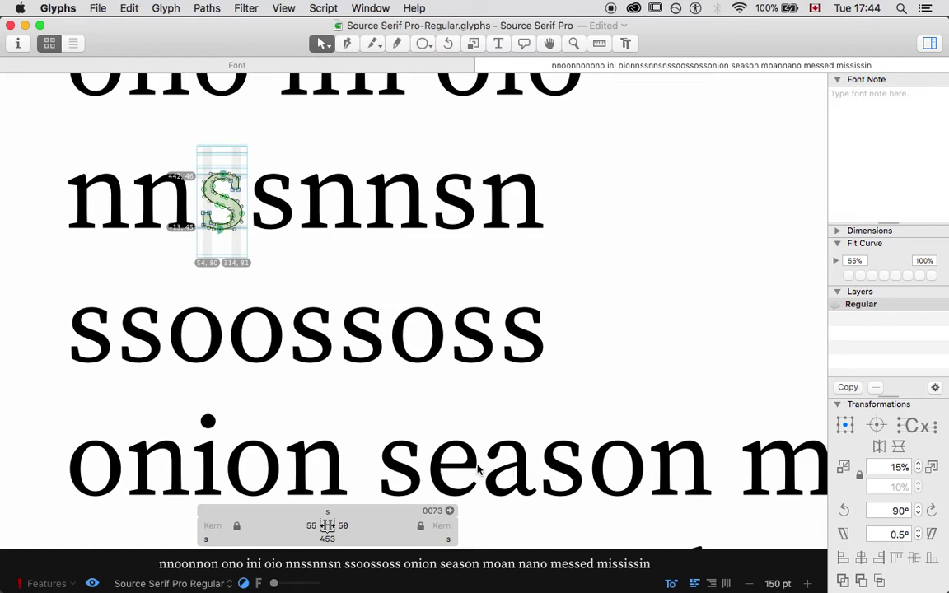
{"action": "key", "text": "super+minus"}
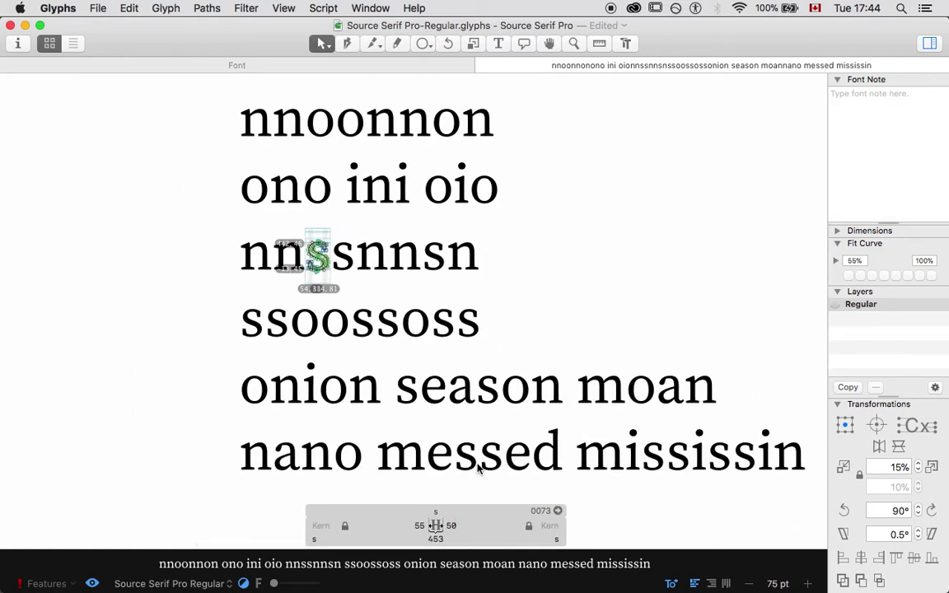
{"action": "left_click", "coordinate": [420, 525]}
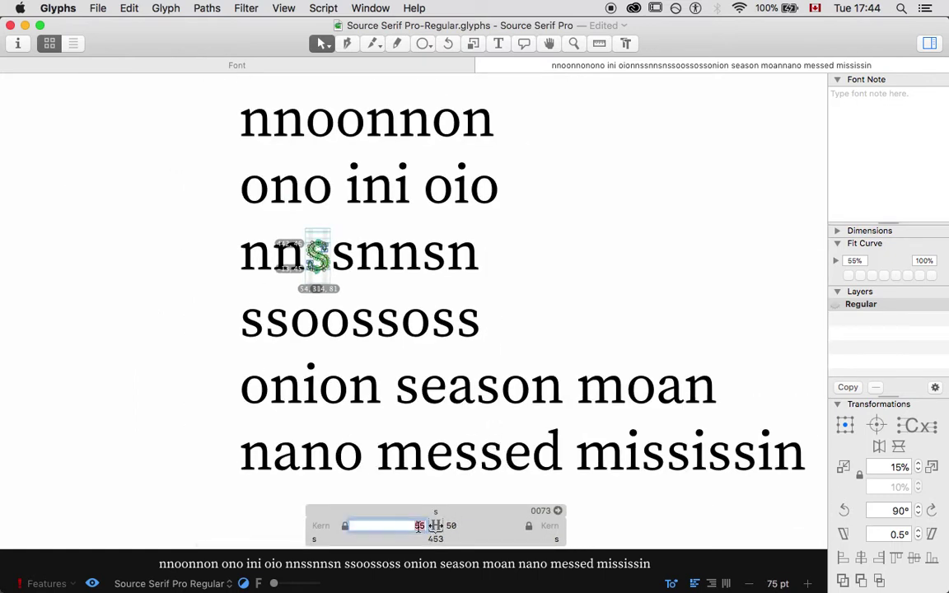
{"action": "type", "text": "45"}
{"action": "key", "text": "Return"}
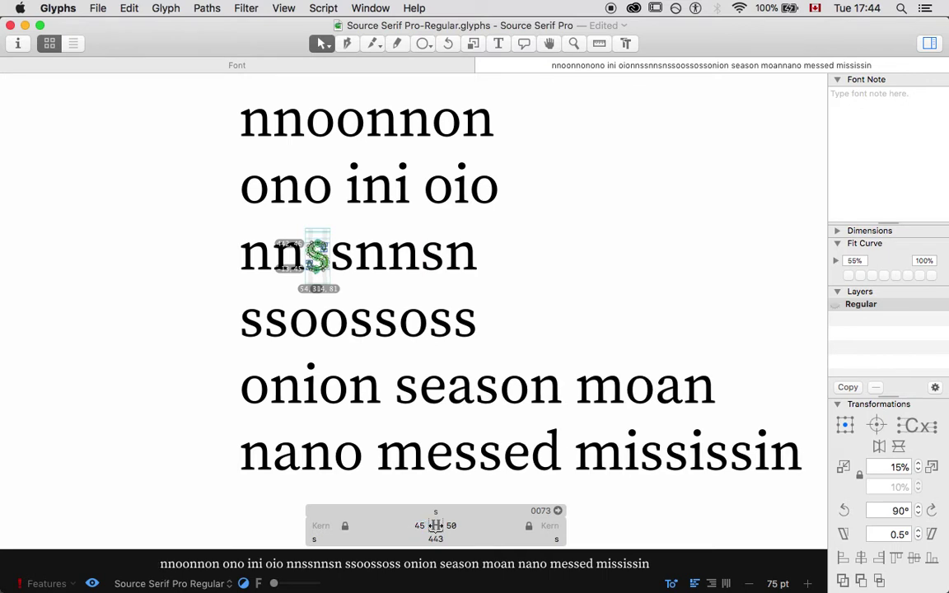
{"action": "left_click", "coordinate": [452, 526]}
{"action": "type", "text": "40"}
{"action": "key", "text": "Return"}
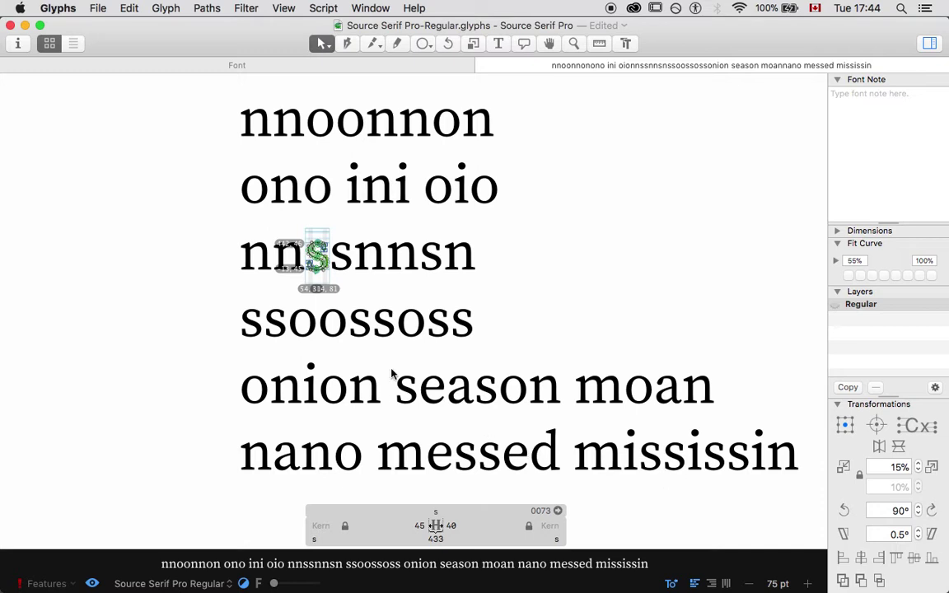
Set the left sidebearing of the s to 42 and its right sidebearing to 36
{"action": "double_click", "coordinate": [424, 528]}
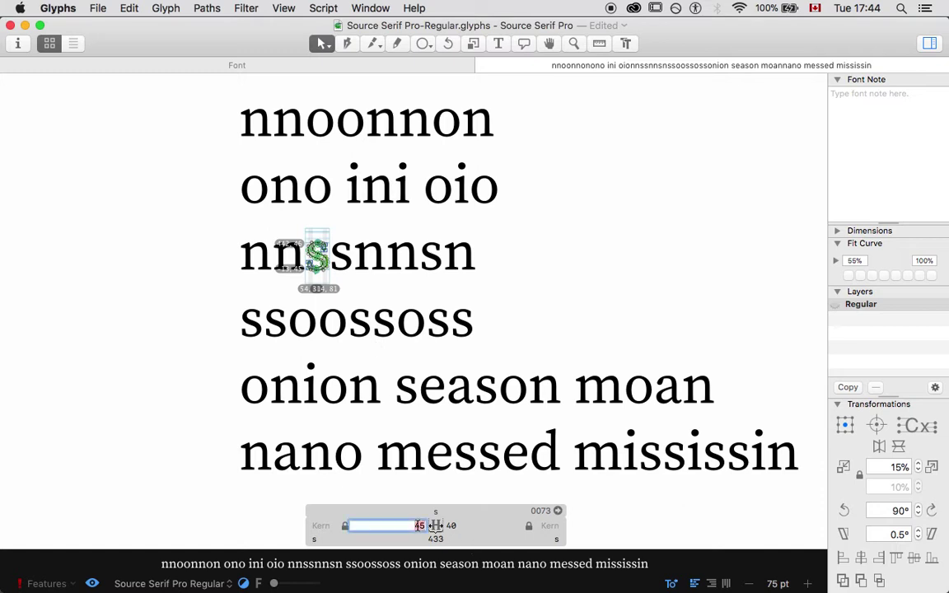
{"action": "type", "text": "42"}
{"action": "key", "text": "Tab"}
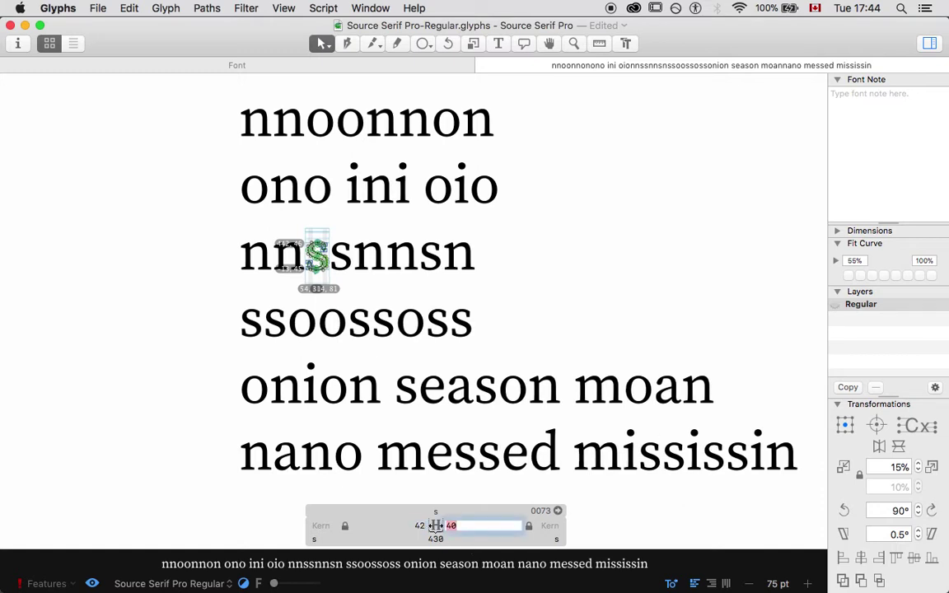
{"action": "type", "text": "36"}
{"action": "key", "text": "Return"}
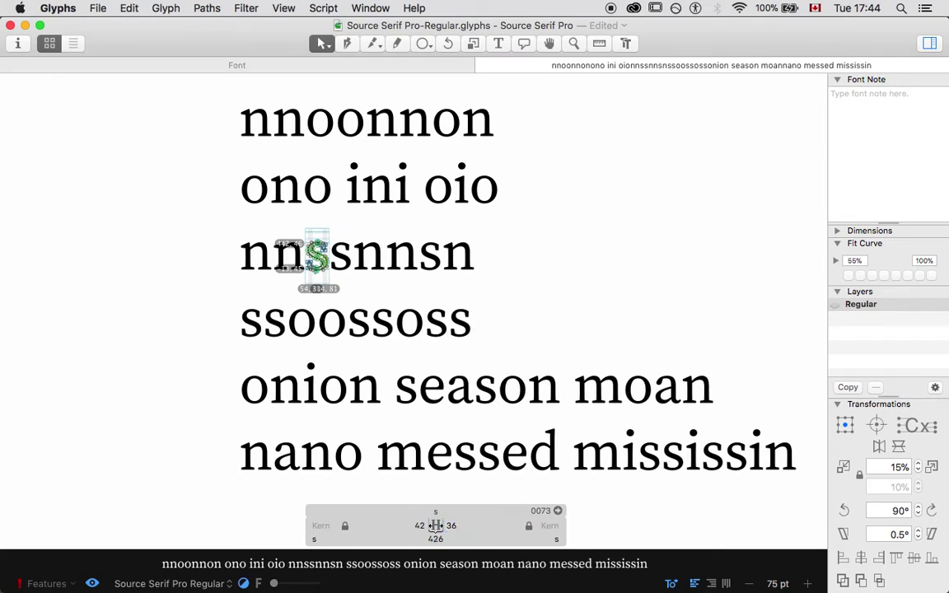
Try a right sidebearing of 32 on the s and set it back to 36
{"action": "double_click", "coordinate": [433, 525]}
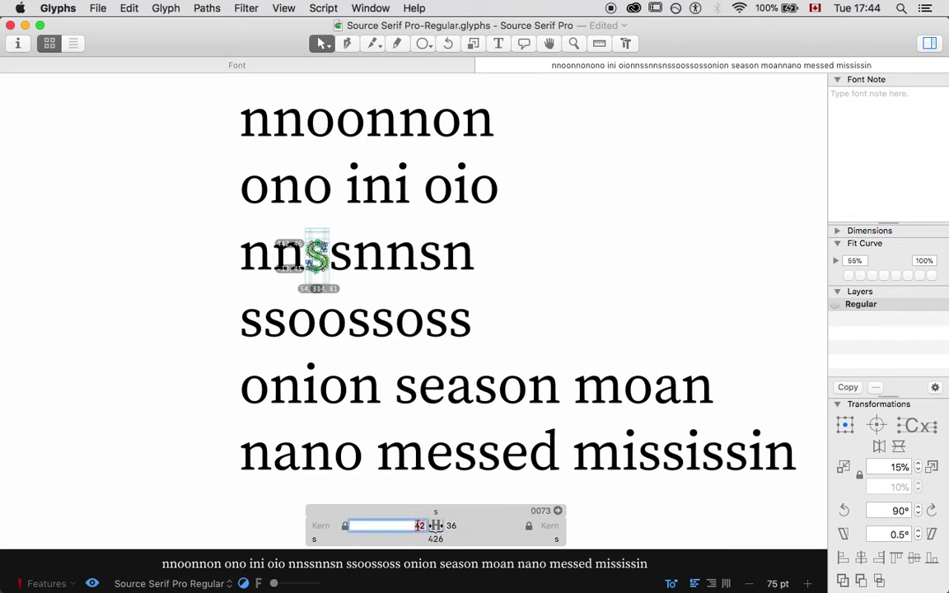
{"action": "key", "text": "Tab"}
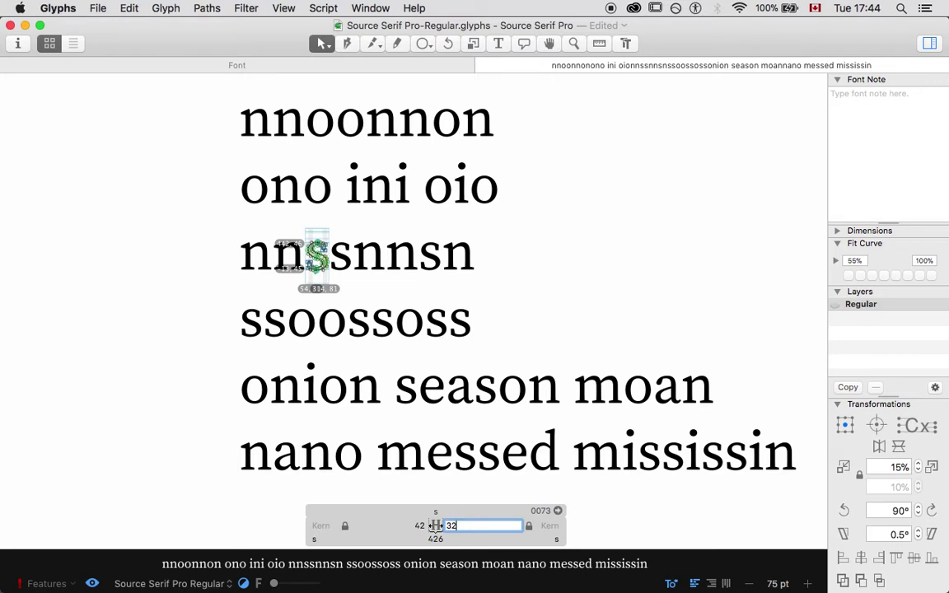
{"action": "type", "text": "32"}
{"action": "key", "text": "Return"}
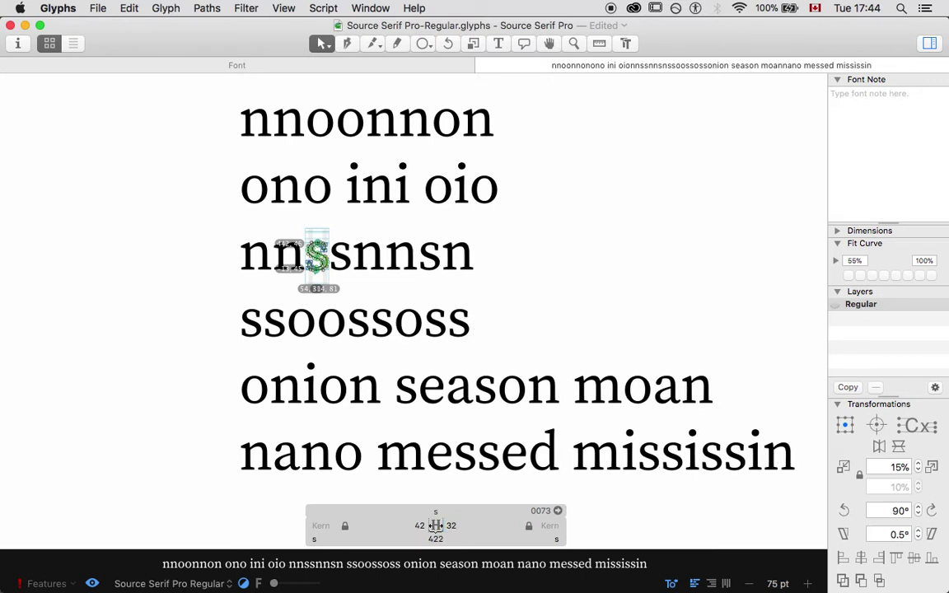
{"action": "double_click", "coordinate": [434, 526]}
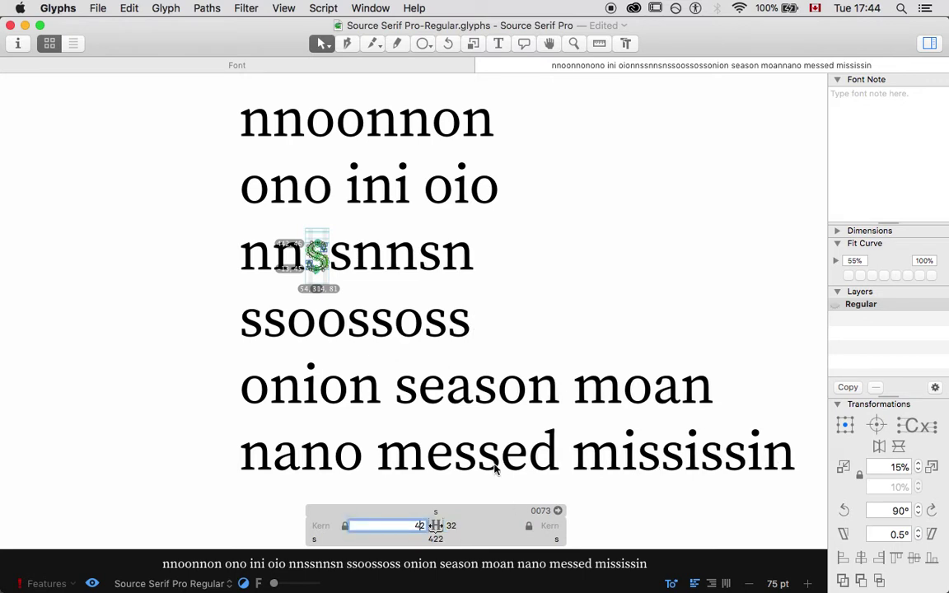
{"action": "key", "text": "Tab"}
{"action": "type", "text": "36"}
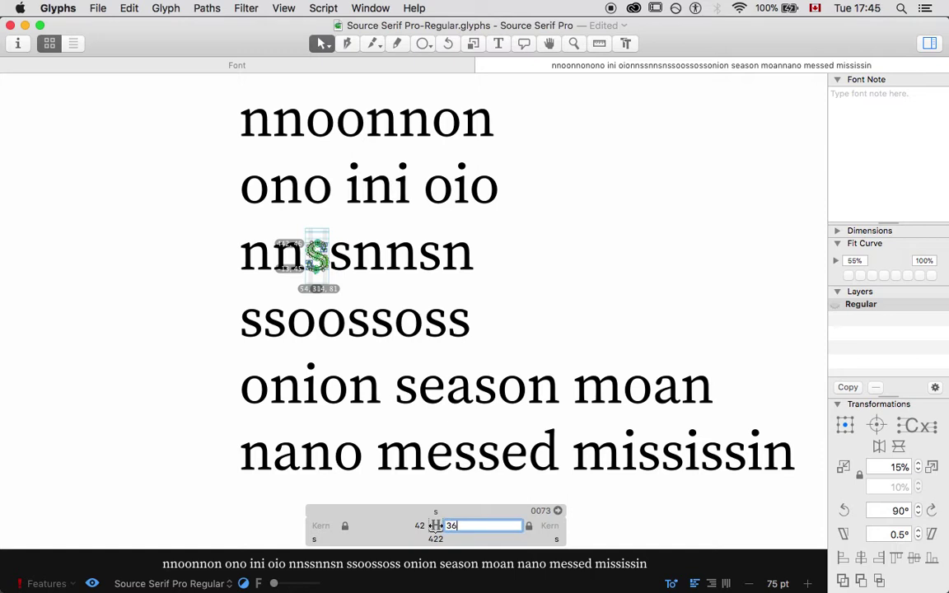
{"action": "key", "text": "Return"}
Set the left sidebearing of the s to 40 after trying 38
{"action": "double_click", "coordinate": [419, 525]}
{"action": "type", "text": "38"}
{"action": "key", "text": "Return"}
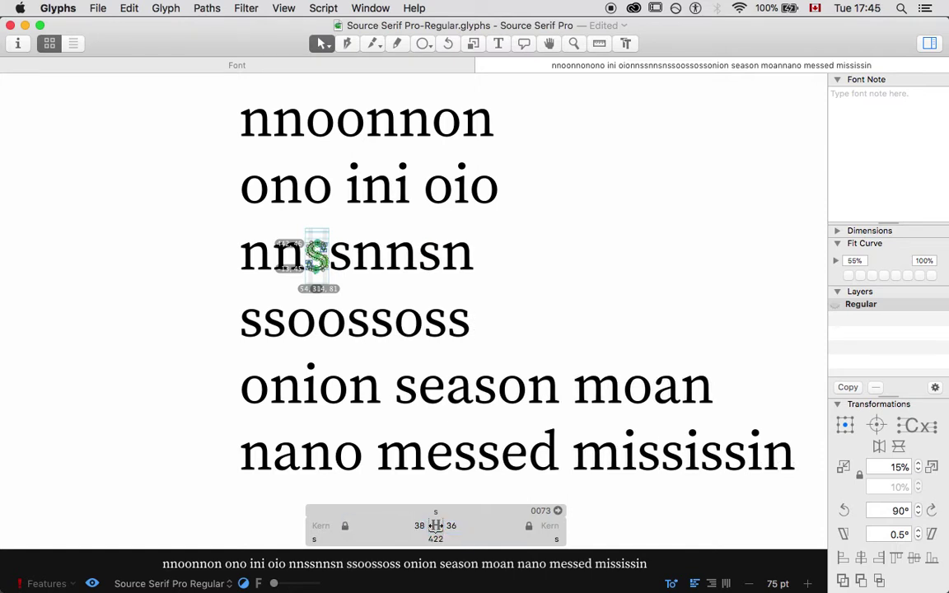
{"action": "double_click", "coordinate": [435, 525]}
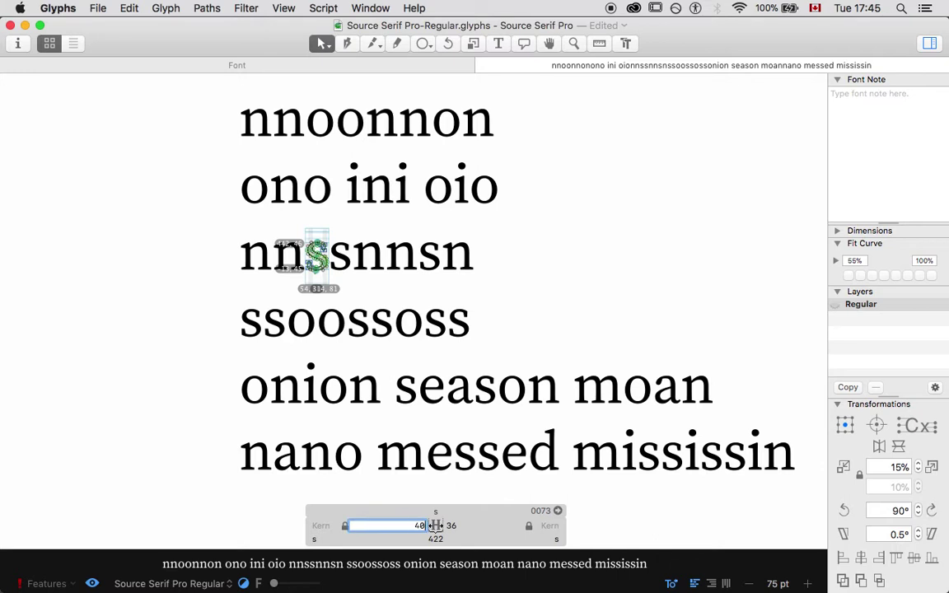
{"action": "type", "text": "40"}
{"action": "key", "text": "Return"}
{"action": "key", "text": "space"}
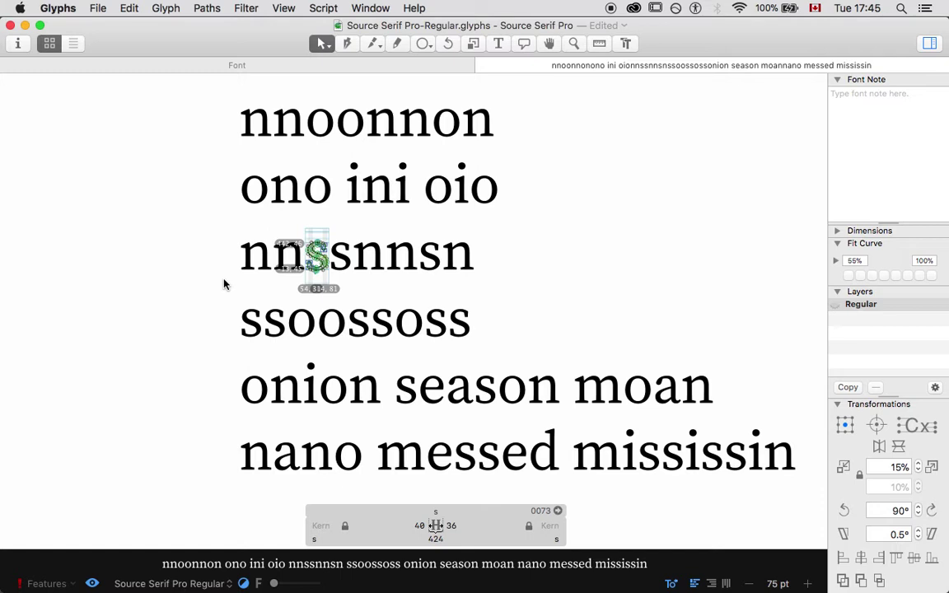
Open a new edit tab and clear its text
{"action": "key", "text": "super+t"}
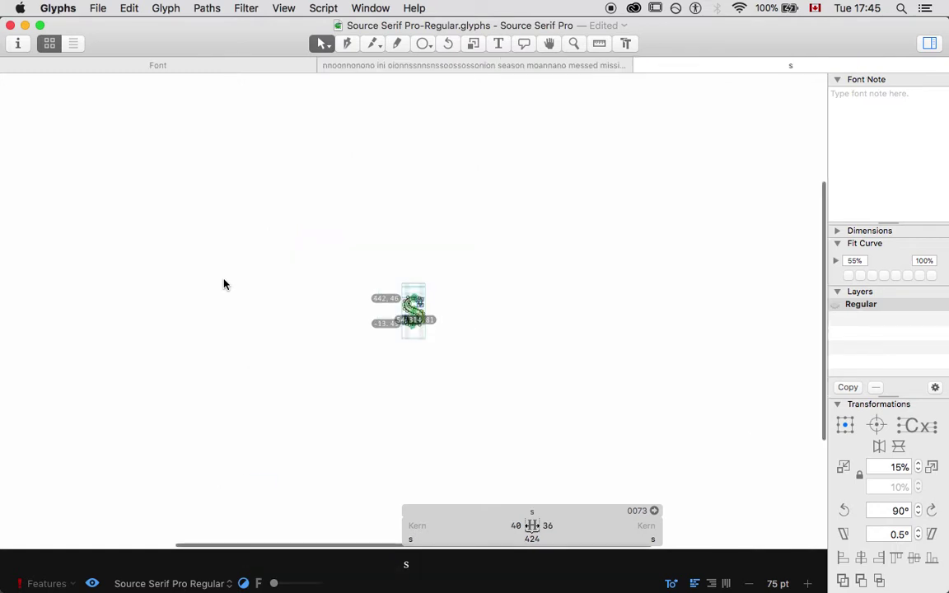
{"action": "key", "text": "t"}
{"action": "key", "text": "super+a"}
{"action": "key", "text": "BackSpace"}
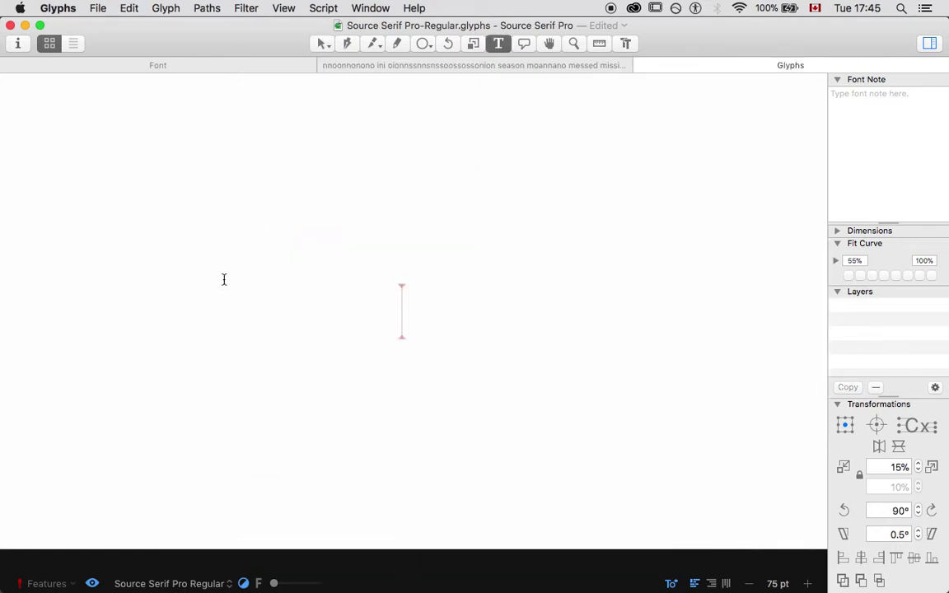
Switch to adhesiontext in Chrome and copy all of the dummy text generated from the letters "mnio"
{"action": "key", "text": "super+Tab"}
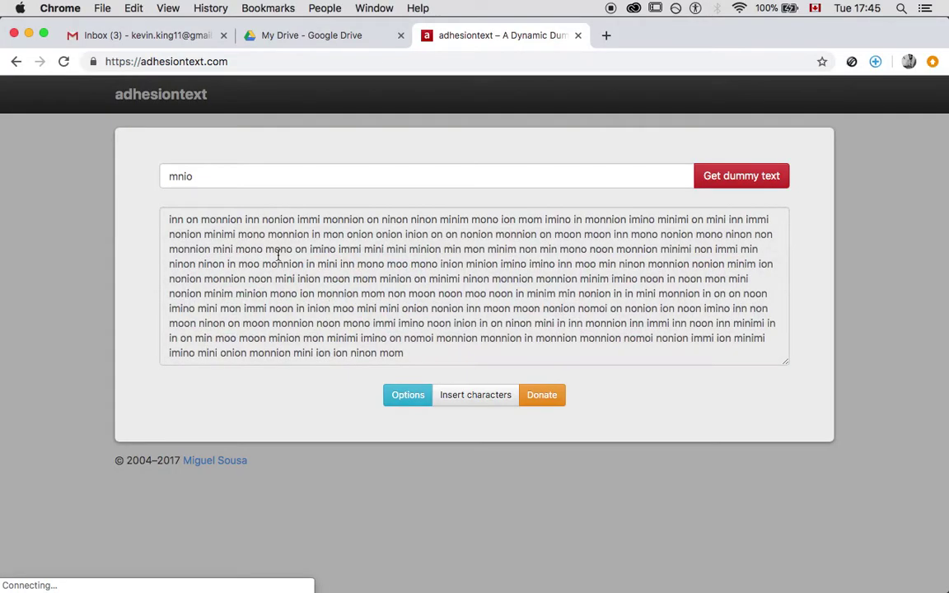
{"action": "key", "text": "super+a"}
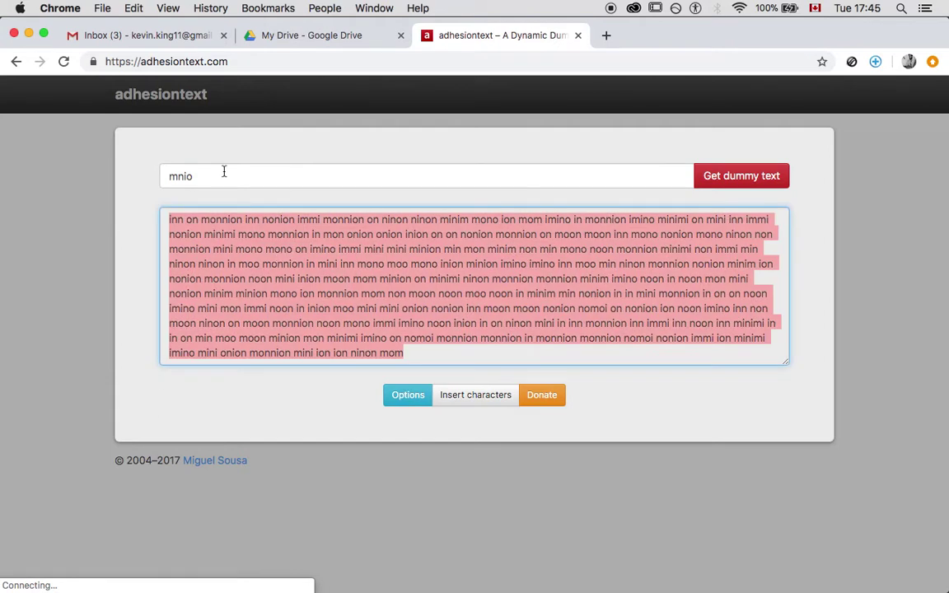
{"action": "key", "text": "super+Tab"}
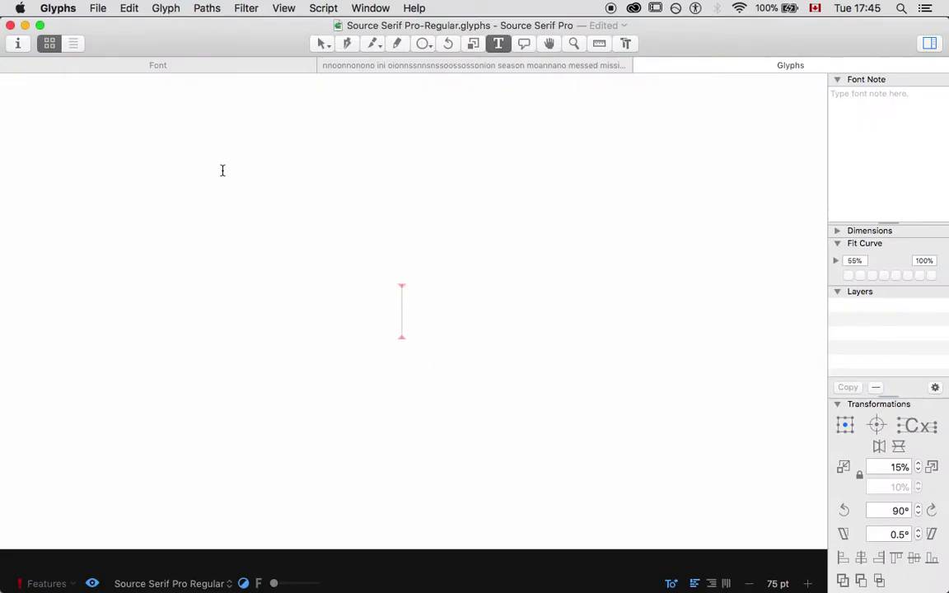
{"action": "key", "text": "super+Tab"}
{"action": "double_click", "coordinate": [219, 178]}
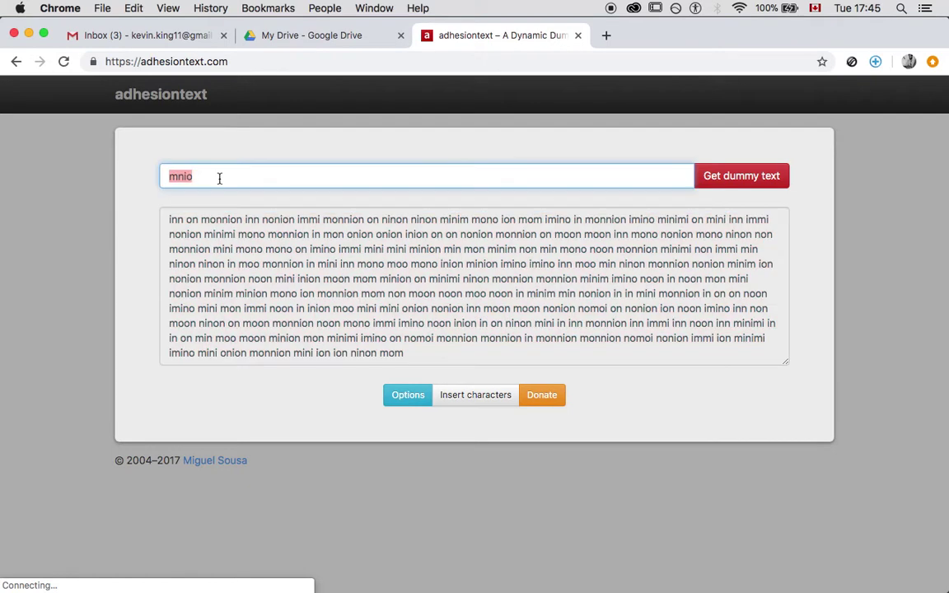
{"action": "key", "text": "Right"}
{"action": "key", "text": "super+a"}
{"action": "left_click", "coordinate": [318, 251]}
{"action": "key", "text": "super+a"}
{"action": "key", "text": "super+c"}
Switch back to Glyphs, paste the dummy text into the empty tab, and show it at 25 pt
{"action": "key", "text": "super+Tab"}
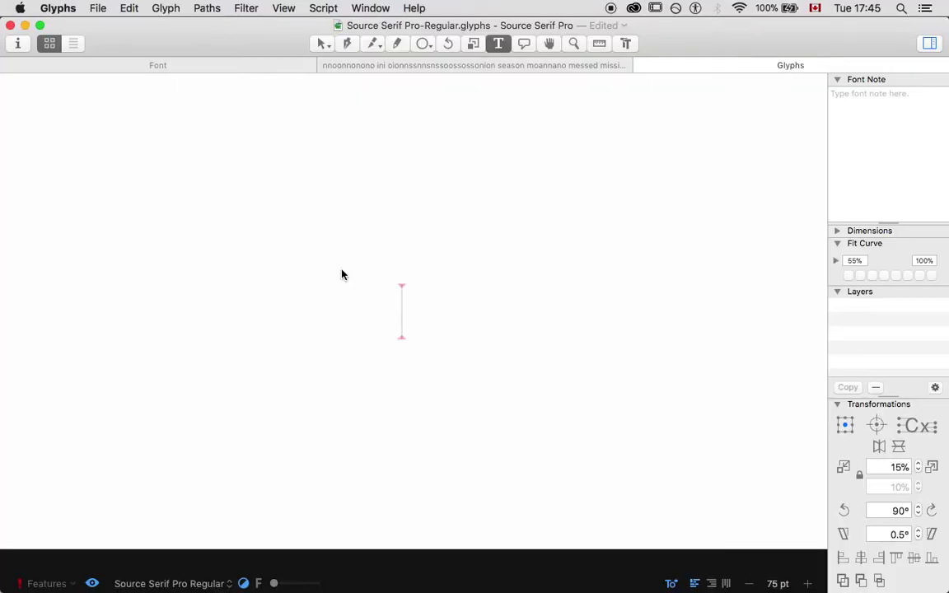
{"action": "key", "text": "super+v"}
{"action": "scroll", "coordinate": [342, 270], "scroll_direction": "down", "scroll_amount": 5}
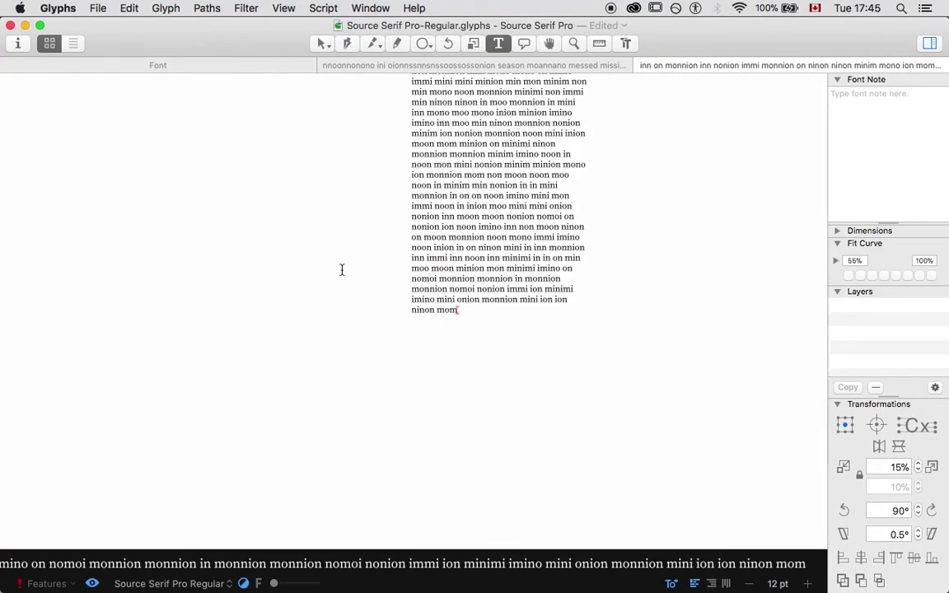
{"action": "scroll", "coordinate": [342, 272], "scroll_direction": "up", "scroll_amount": 6}
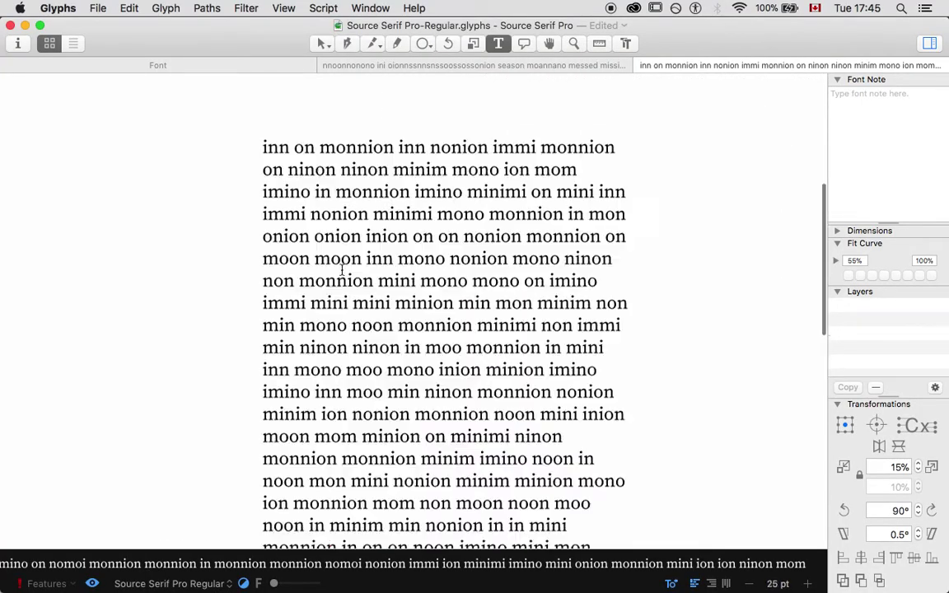
{"action": "scroll", "coordinate": [342, 270], "scroll_direction": "down", "scroll_amount": 3}
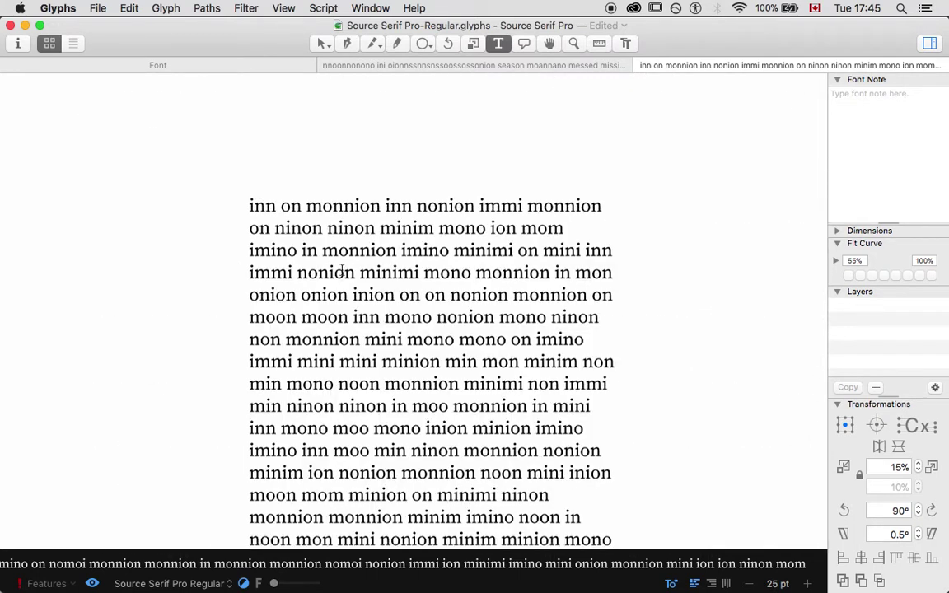
Check the Text View Width in the user settings of the preferences
{"action": "left_click", "coordinate": [13, 47]}
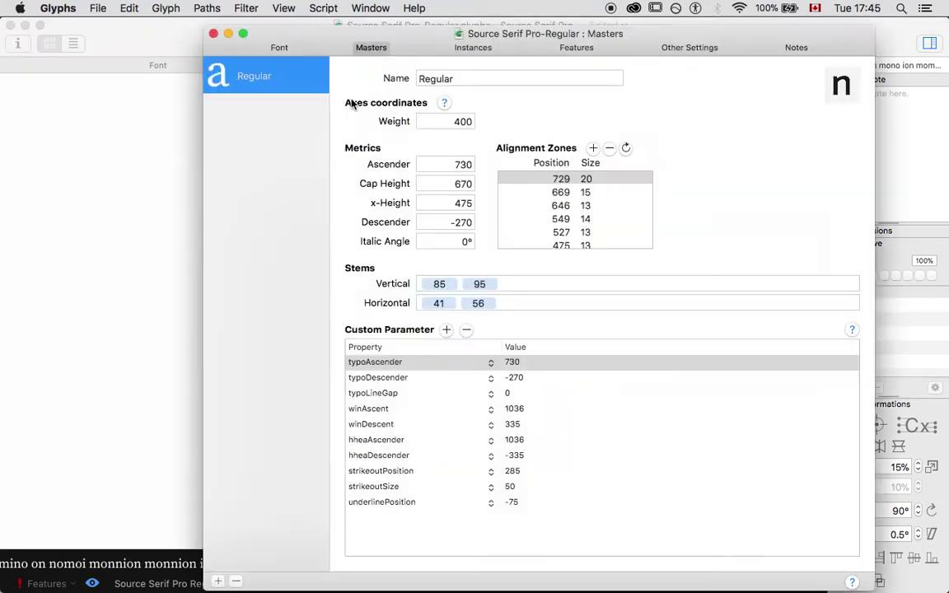
{"action": "left_click", "coordinate": [214, 33]}
{"action": "left_click", "coordinate": [57, 8]}
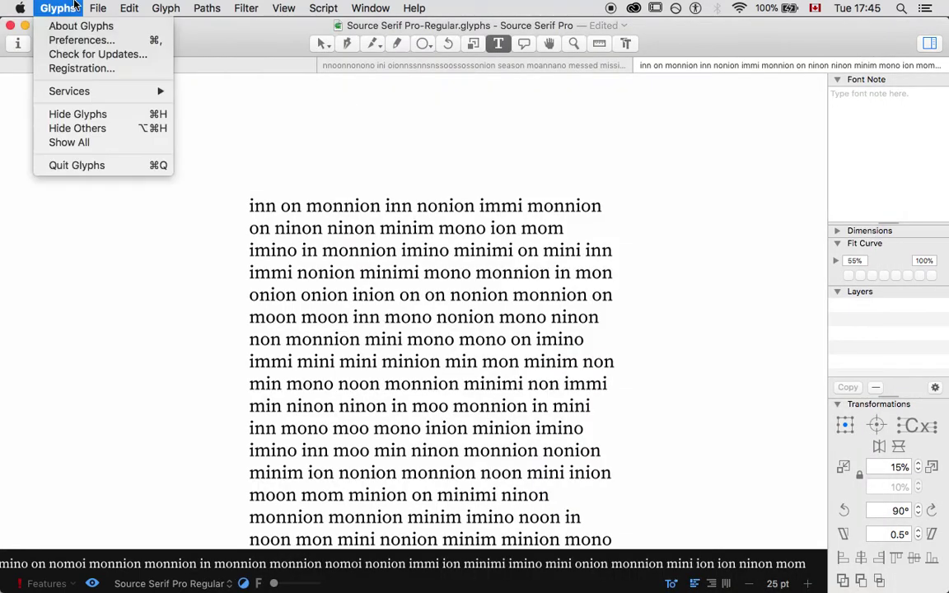
{"action": "left_click", "coordinate": [79, 41]}
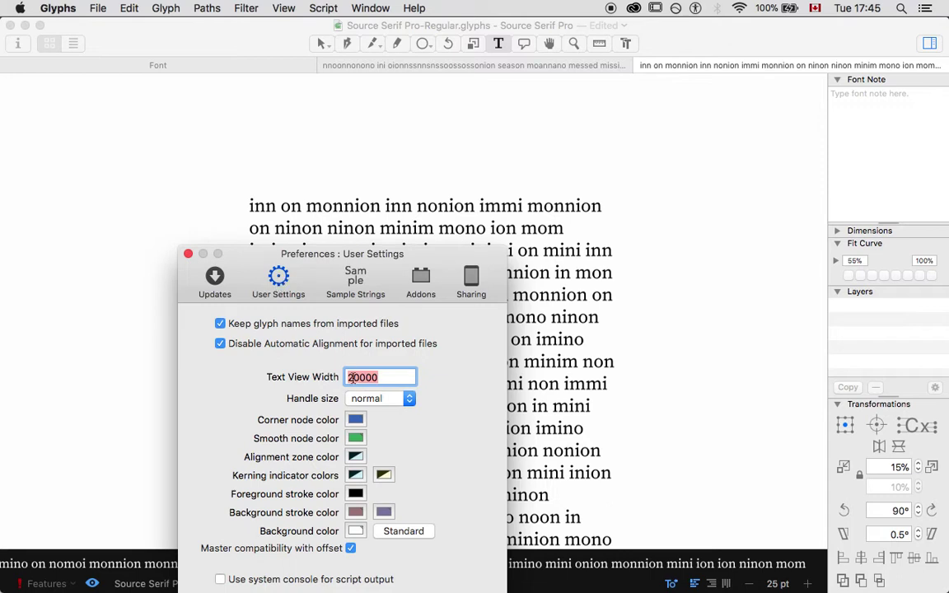
{"action": "left_click", "coordinate": [187, 255]}
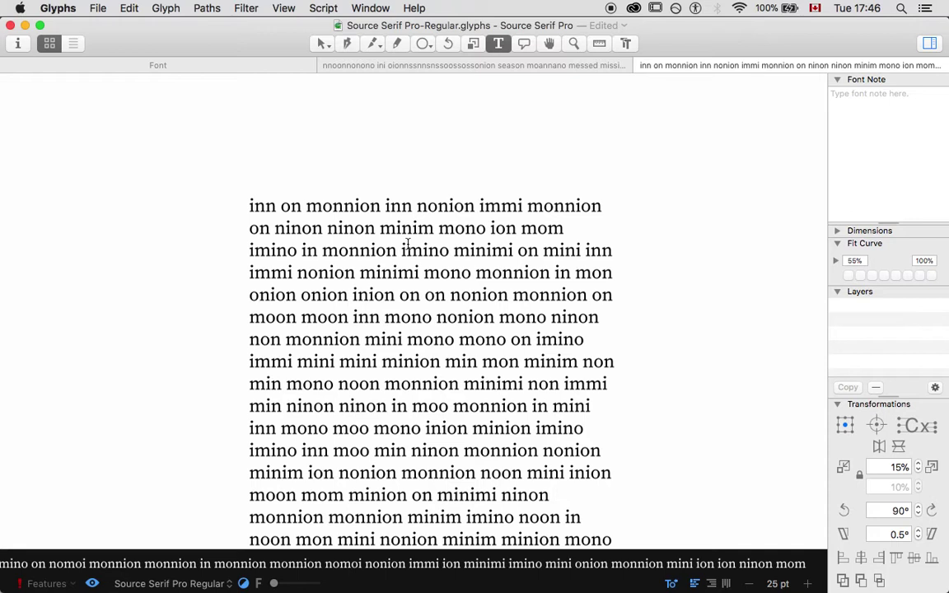
{"action": "scroll", "coordinate": [406, 244], "scroll_direction": "down", "scroll_amount": 3}
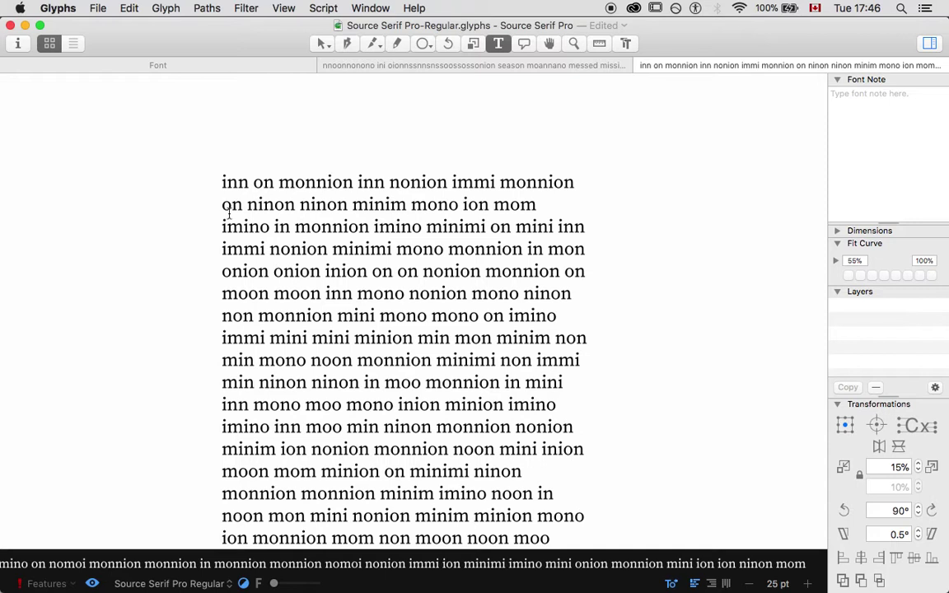
Switch to adhesiontext in Chrome, extend the letters to "mnioe", and generate and copy the new dummy text
{"action": "key", "text": "super+Tab"}
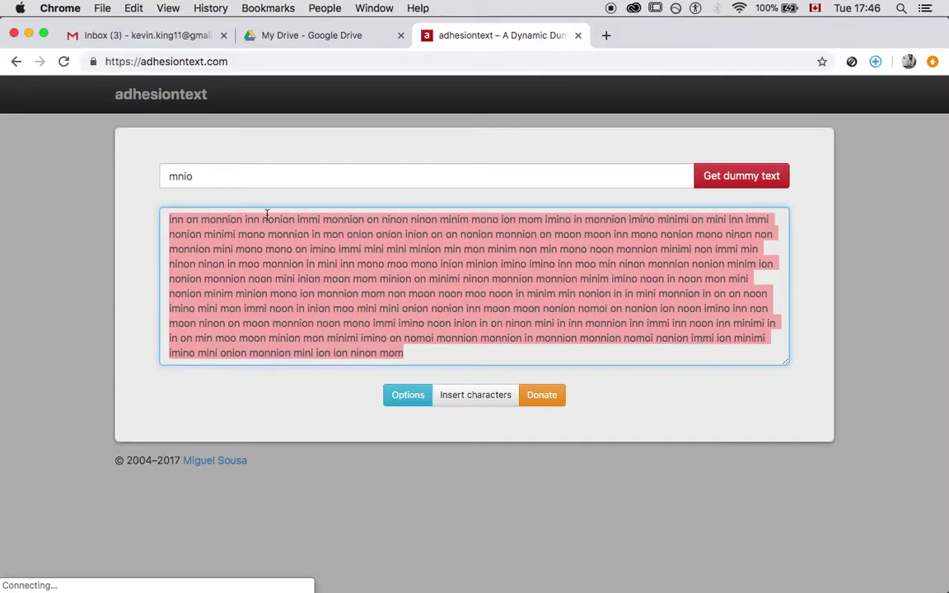
{"action": "left_click", "coordinate": [223, 175]}
{"action": "type", "text": "e"}
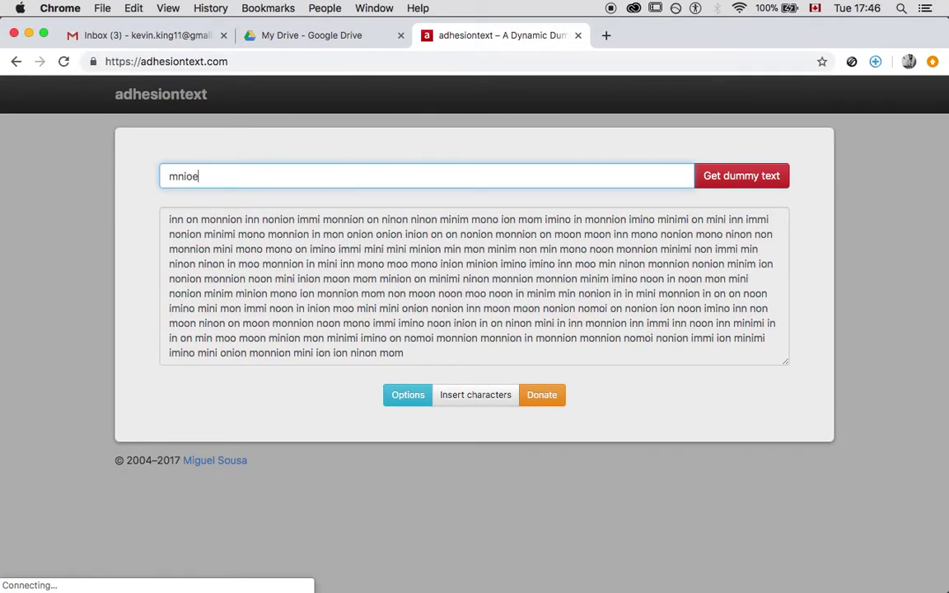
{"action": "left_click", "coordinate": [735, 181]}
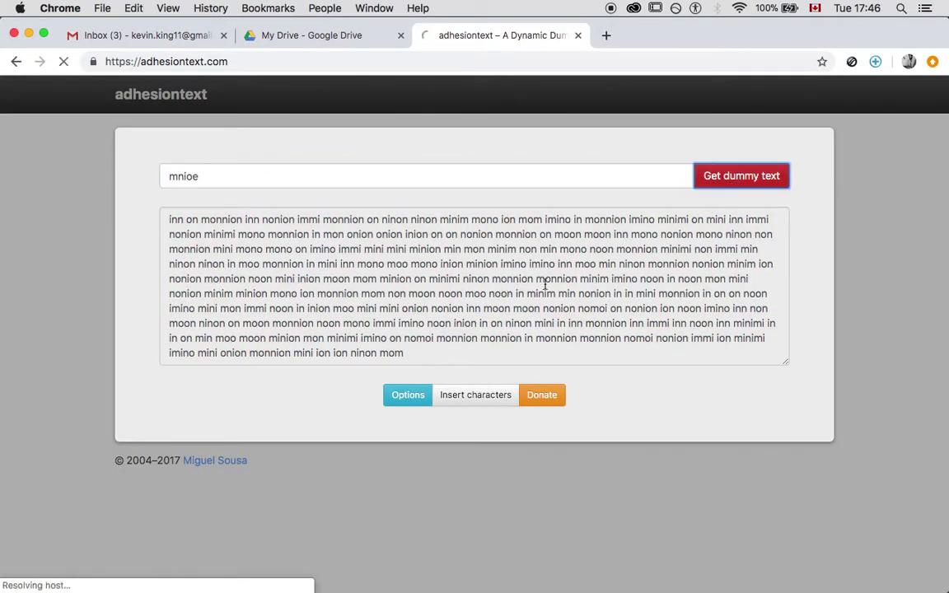
{"action": "left_click", "coordinate": [544, 285]}
{"action": "key", "text": "super+c"}
Switch back to Glyphs and replace all text in the tab with the "mnioe" dummy text
{"action": "key", "text": "super+Tab"}
{"action": "key", "text": "super+a"}
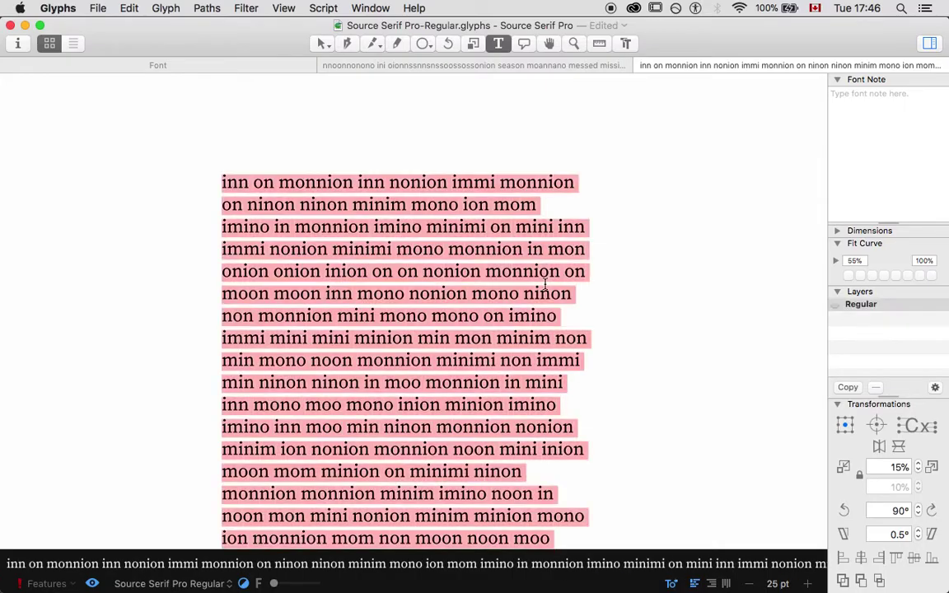
{"action": "key", "text": "super+v"}
{"action": "scroll", "coordinate": [397, 267], "scroll_direction": "up", "scroll_amount": 3}
{"action": "scroll", "coordinate": [397, 268], "scroll_direction": "up", "scroll_amount": 5}
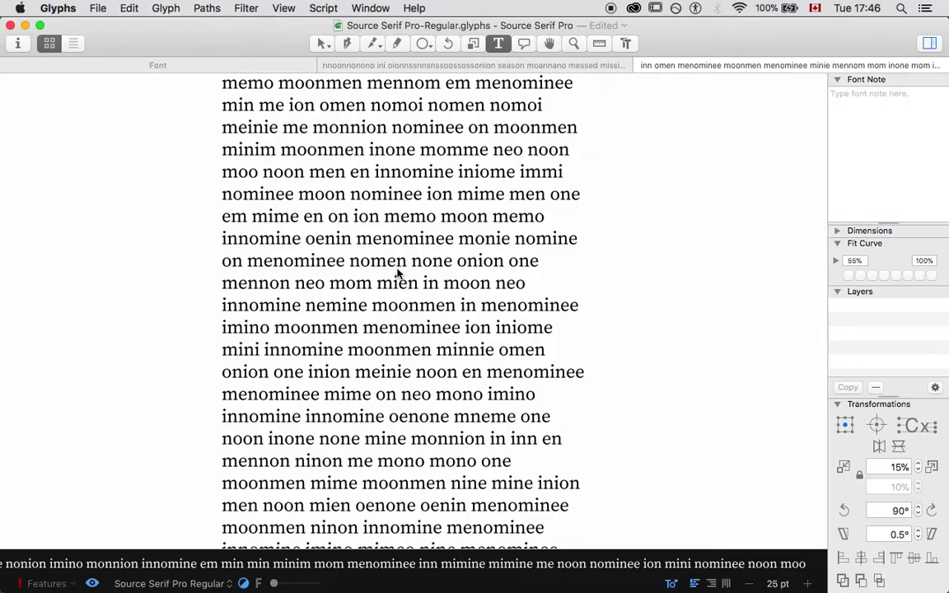
Switch to adhesiontext in Chrome, extend the letters to "mnioea", and generate and select the new dummy text for copying
{"action": "key", "text": "super+Tab"}
{"action": "left_click", "coordinate": [253, 176]}
{"action": "type", "text": "a"}
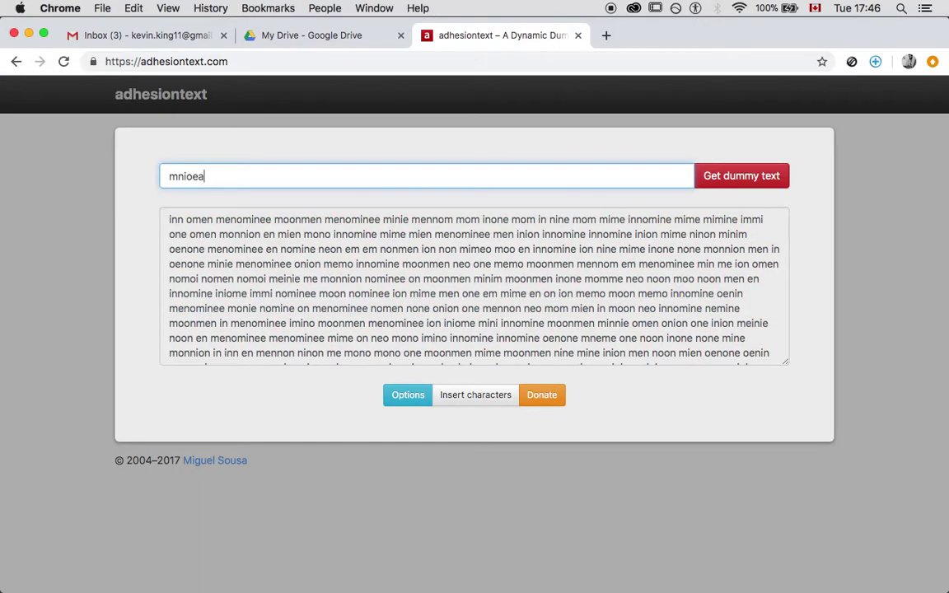
{"action": "left_click", "coordinate": [718, 184]}
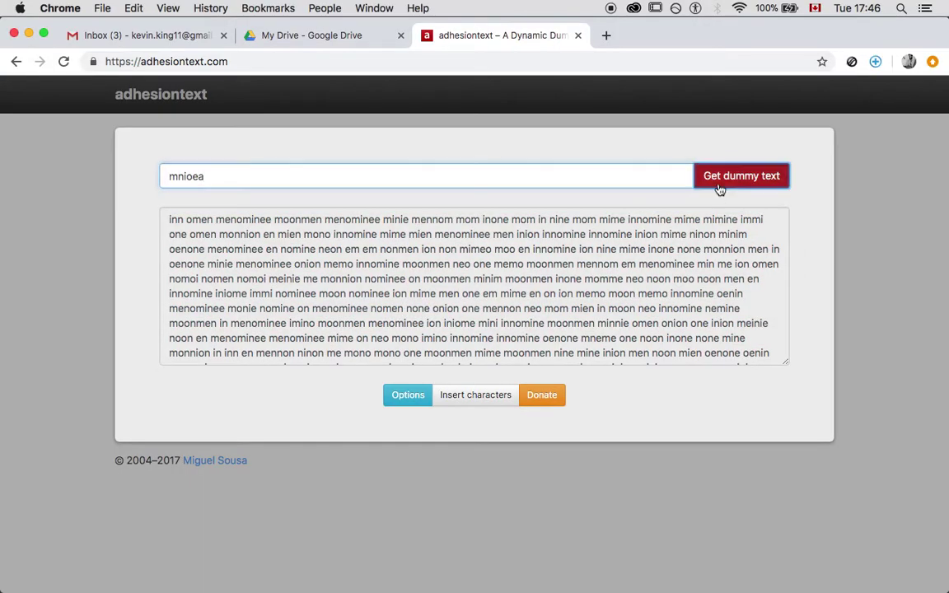
{"action": "left_click", "coordinate": [523, 269]}
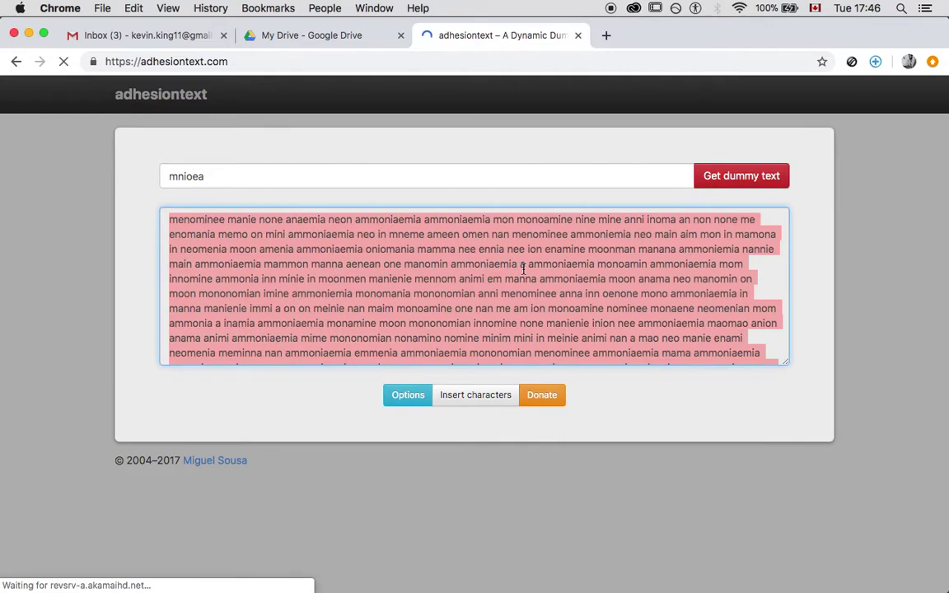
Switch back to Glyphs and replace all text in the tab with the "mnioea" dummy text
{"action": "key", "text": "super+Tab"}
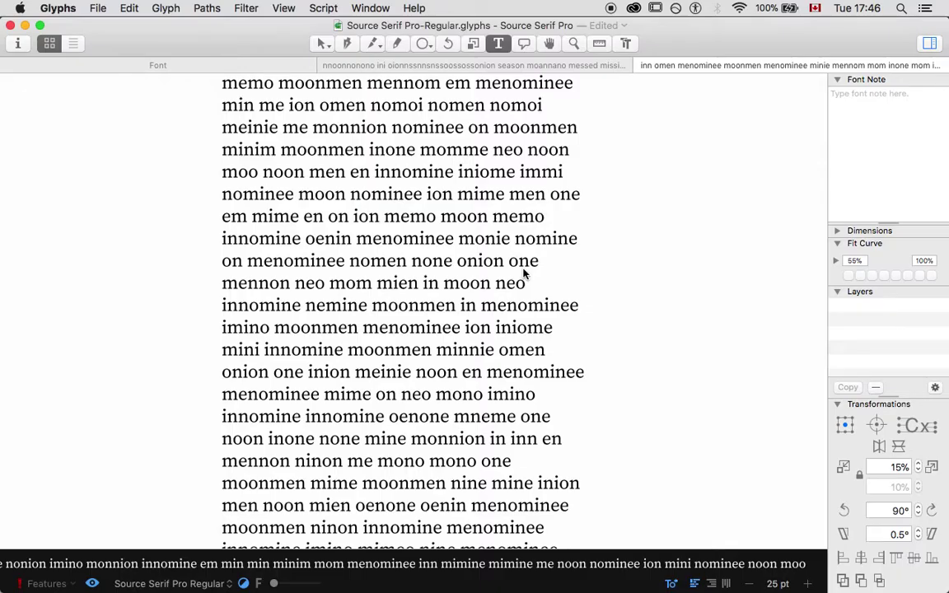
{"action": "left_click", "coordinate": [431, 216]}
{"action": "key", "text": "super+a"}
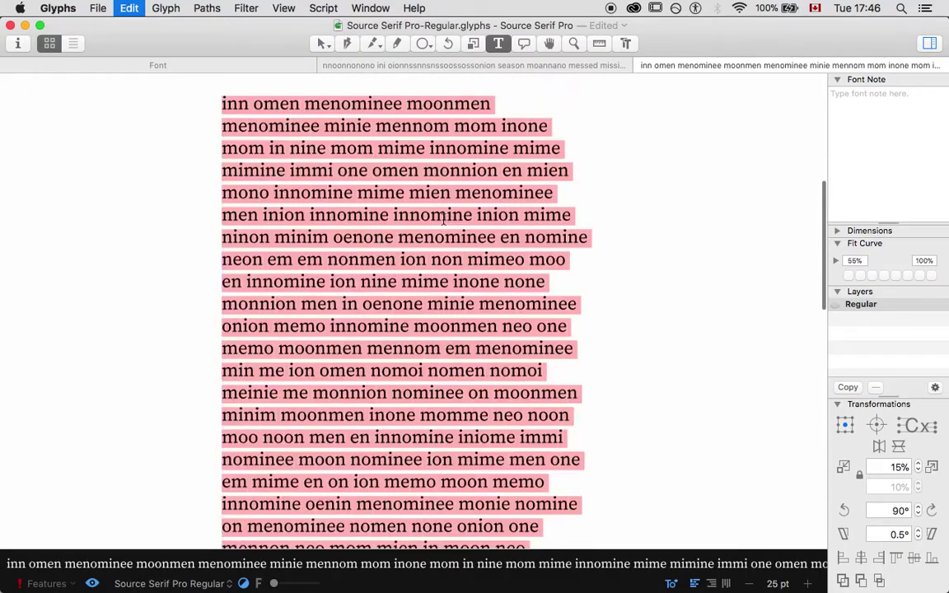
{"action": "key", "text": "super+v"}
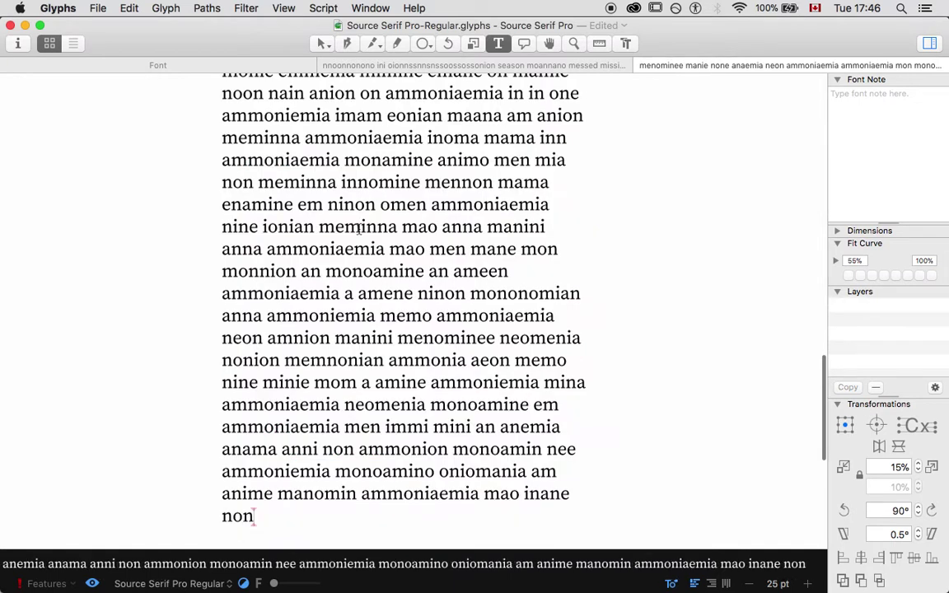
{"action": "scroll", "coordinate": [360, 230], "scroll_direction": "up", "scroll_amount": 5}
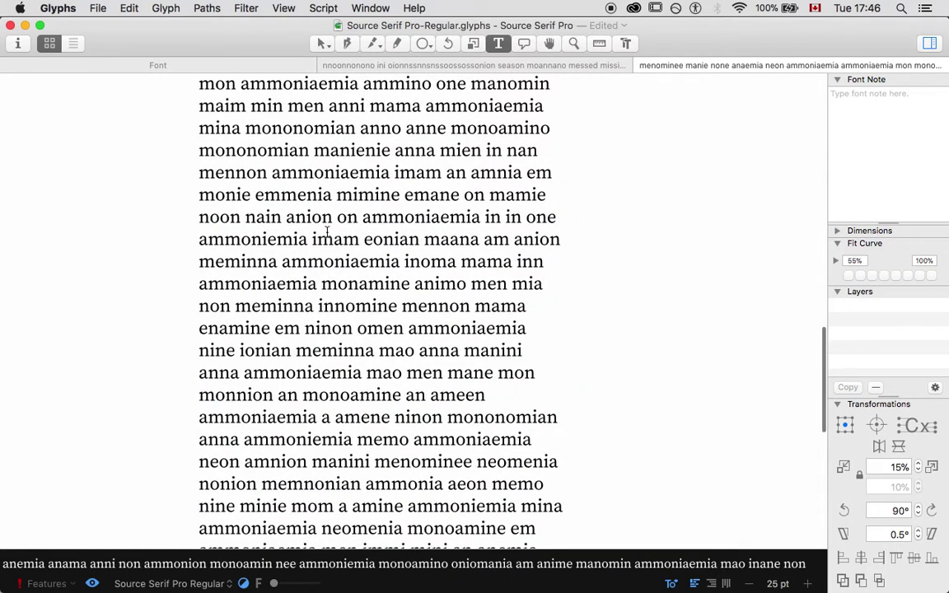
Switch to adhesiontext in Chrome, extend the letters to "mnioeadst", and generate and select the new dummy text for copying
{"action": "scroll", "coordinate": [327, 232], "scroll_direction": "up", "scroll_amount": 2}
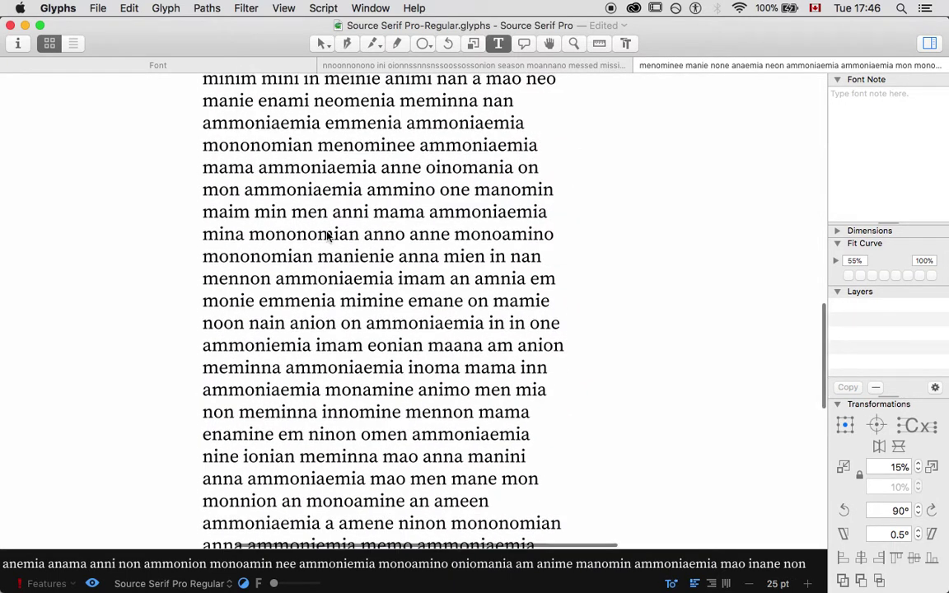
{"action": "scroll", "coordinate": [327, 235], "scroll_direction": "up", "scroll_amount": 5}
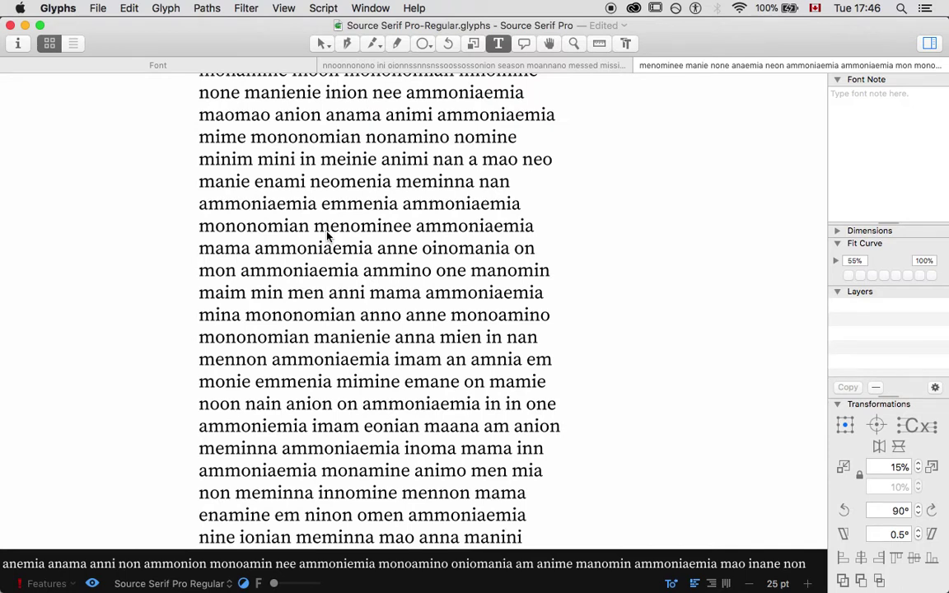
{"action": "scroll", "coordinate": [327, 236], "scroll_direction": "up", "scroll_amount": 2}
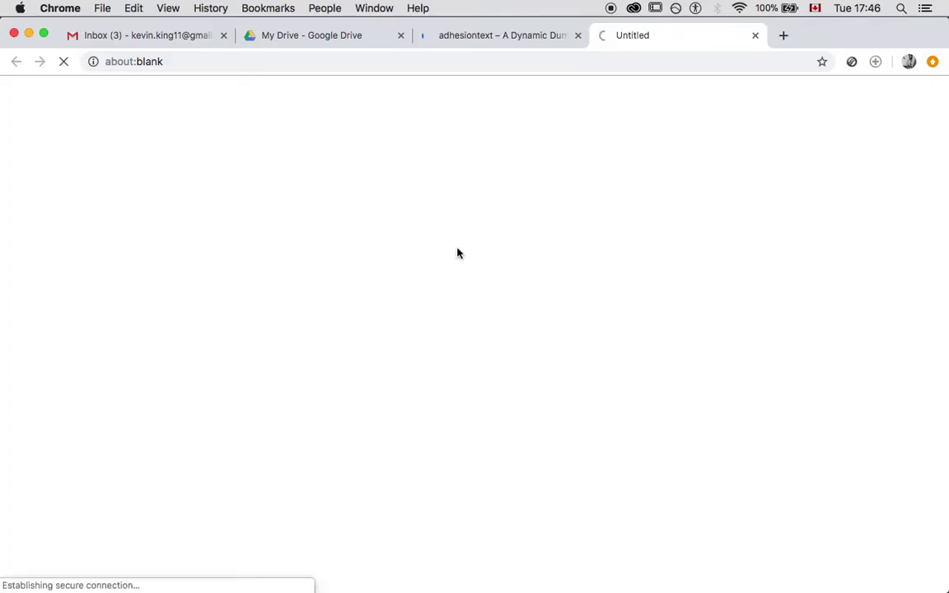
{"action": "left_click", "coordinate": [757, 36]}
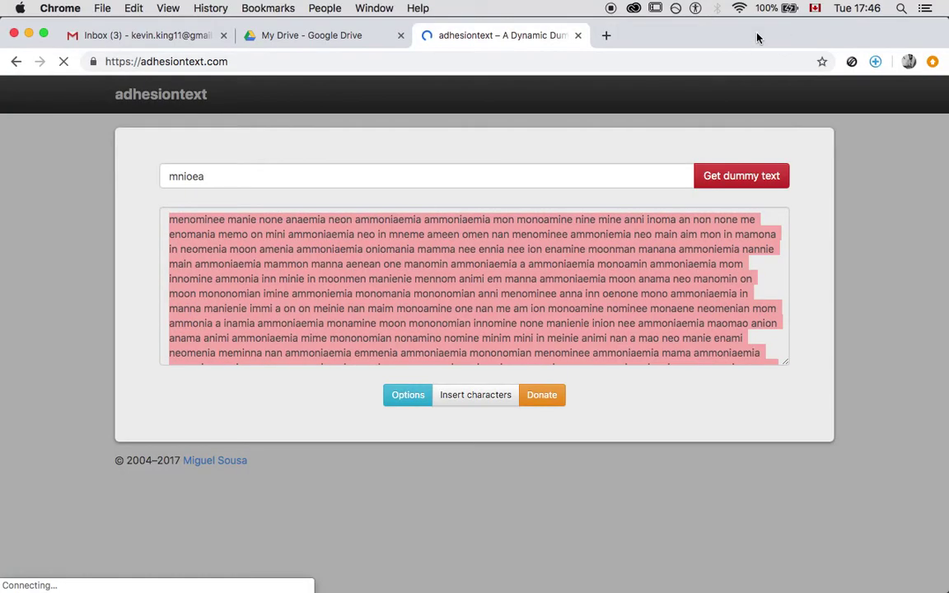
{"action": "left_click", "coordinate": [245, 176]}
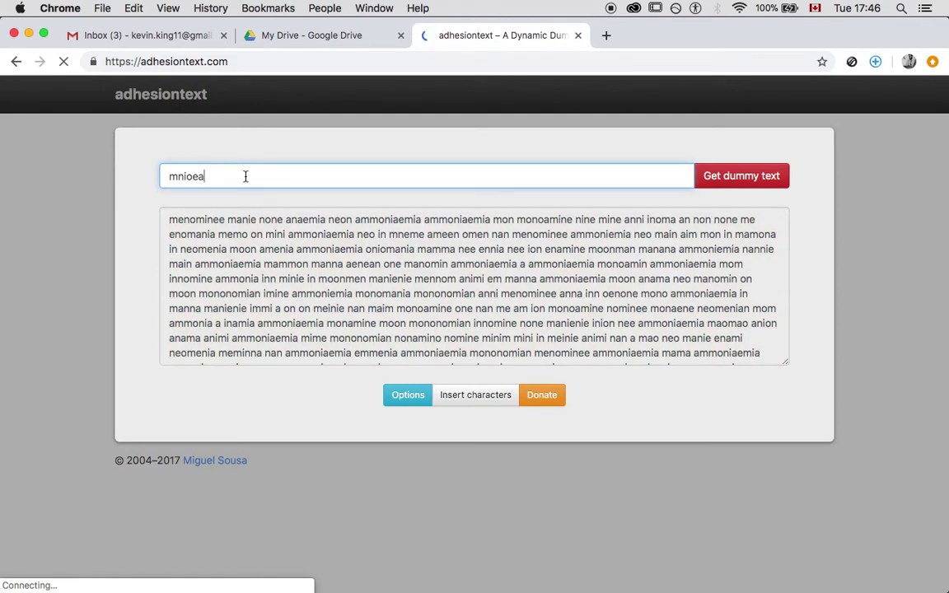
{"action": "type", "text": "ds"}
{"action": "type", "text": "t"}
{"action": "left_click", "coordinate": [744, 186]}
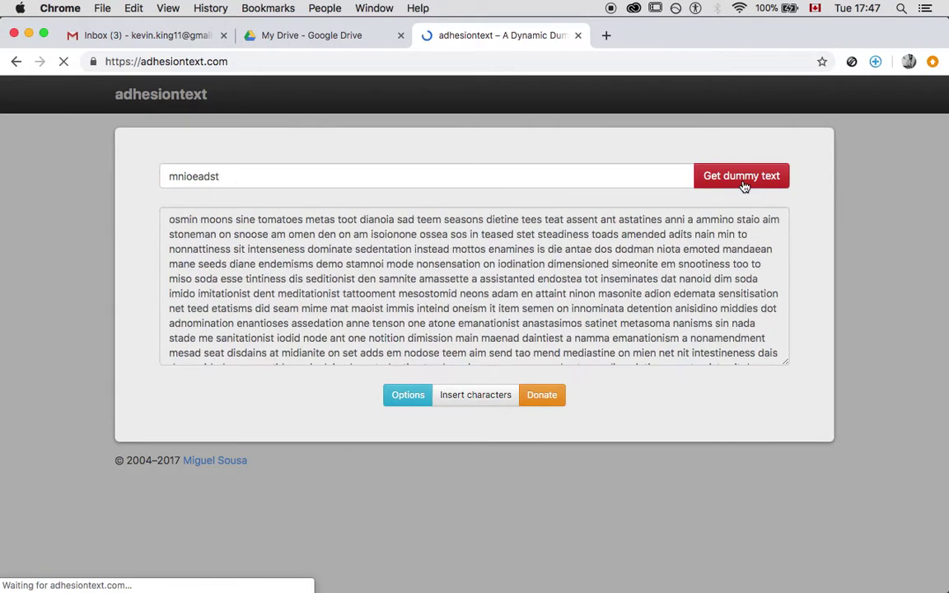
{"action": "left_click", "coordinate": [600, 249]}
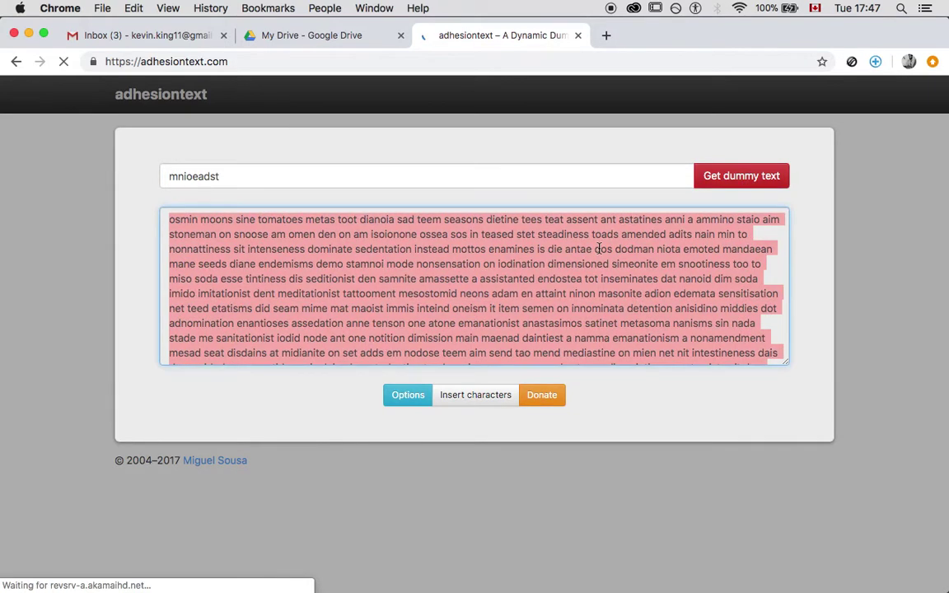
Switch back to Glyphs and replace all text in the tab with the "mnioeadst" dummy text
{"action": "key", "text": "cmd+Tab"}
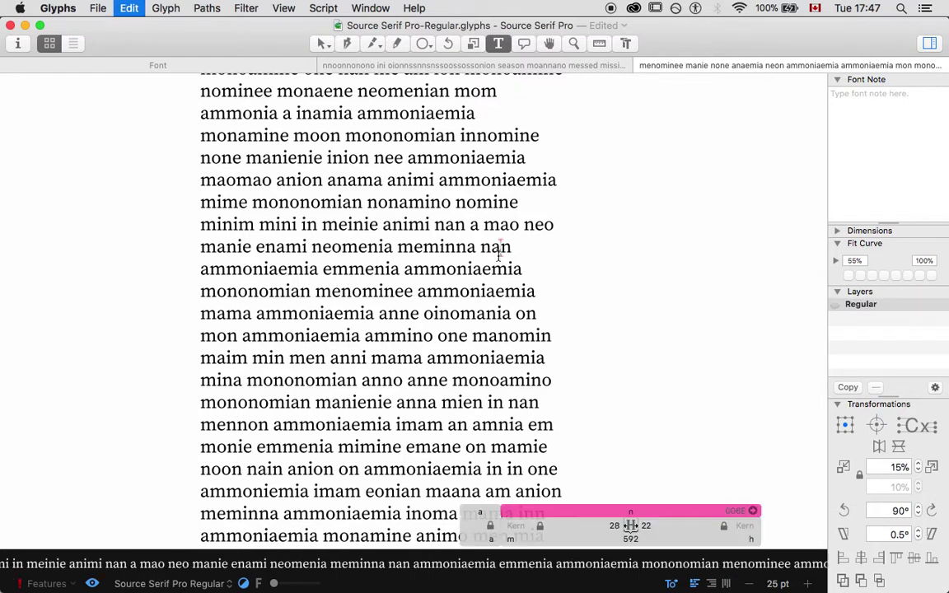
{"action": "key", "text": "super+a"}
{"action": "key", "text": "super+v"}
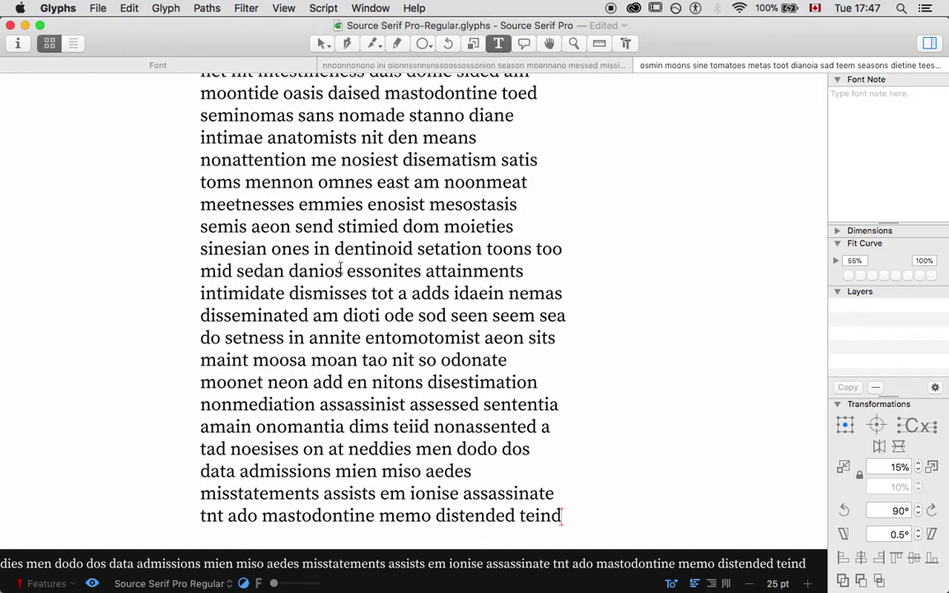
Change the first letter of "did" to e, after trying c there with a left sidebearing of 50
{"action": "scroll", "coordinate": [278, 245], "scroll_direction": "up", "scroll_amount": 3}
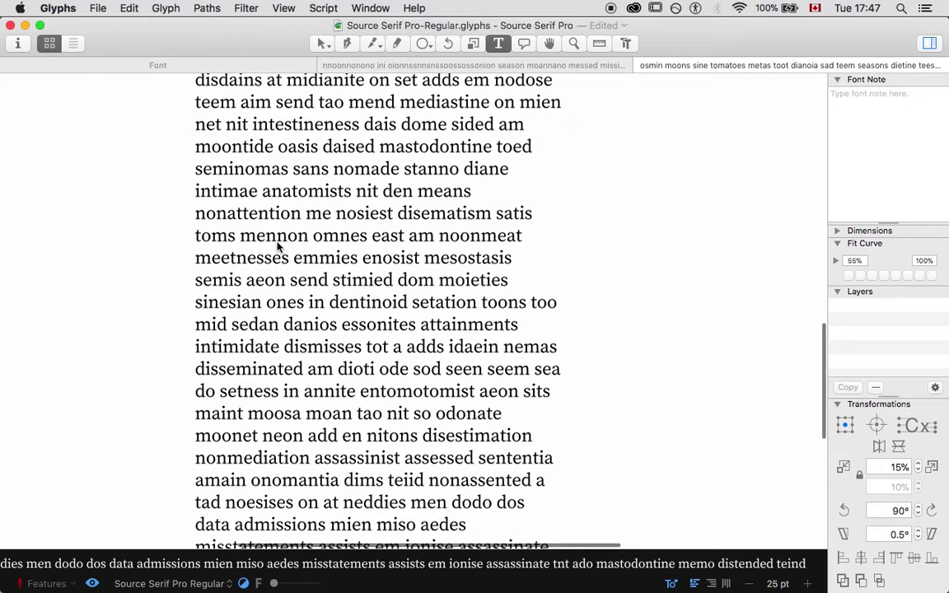
{"action": "scroll", "coordinate": [278, 245], "scroll_direction": "up", "scroll_amount": 10}
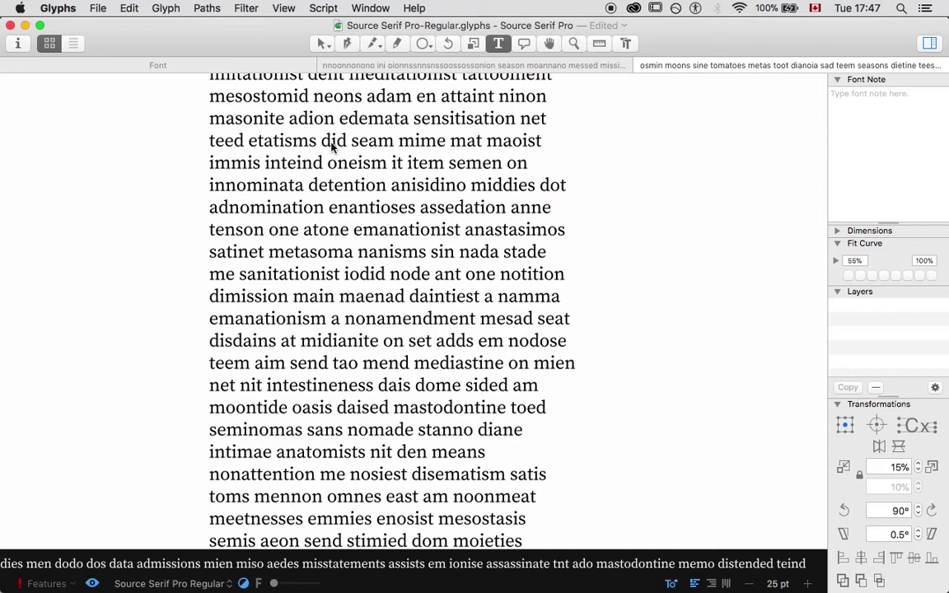
{"action": "left_click_drag", "start_coordinate": [333, 145], "coordinate": [321, 140]}
{"action": "type", "text": "c"}
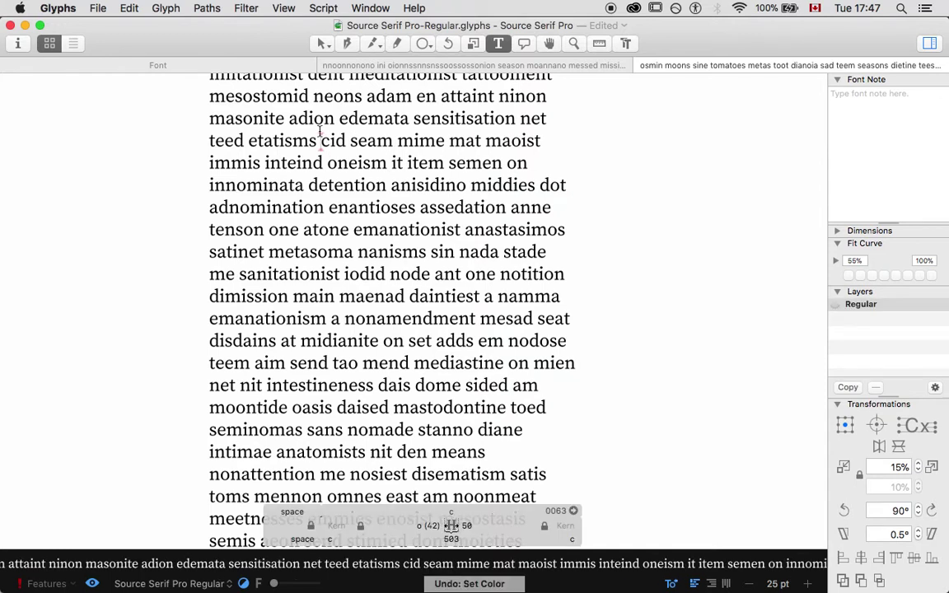
{"action": "key", "text": "ctrl+alt+Right"}
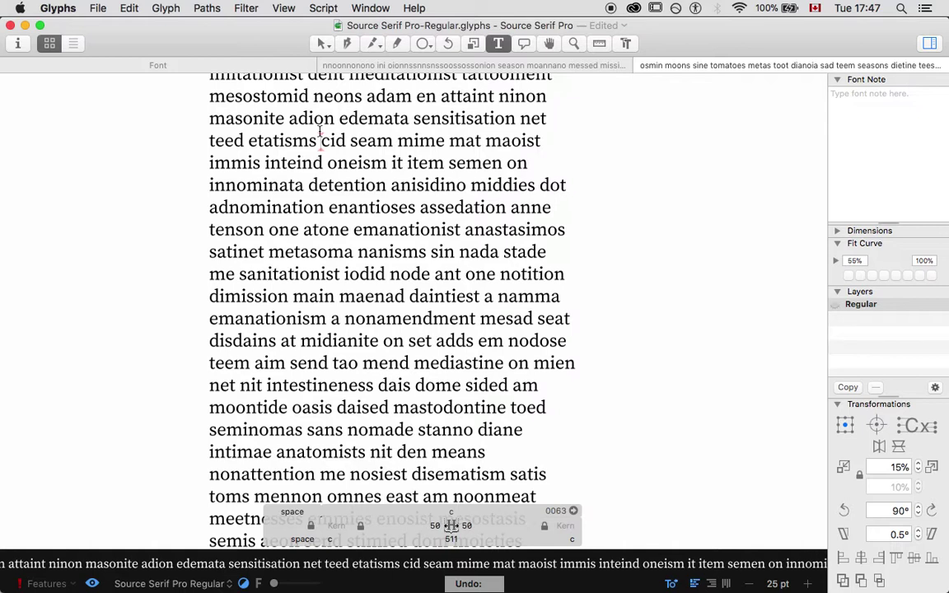
{"action": "key", "text": "shift+Right"}
{"action": "type", "text": "e"}
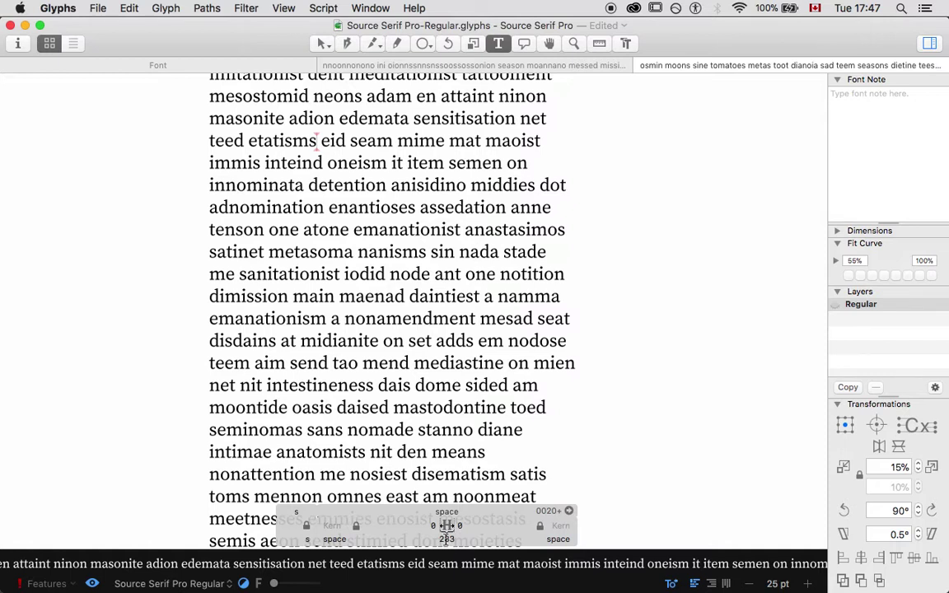
Set the width of the space glyph to 225
{"action": "left_click", "coordinate": [461, 539]}
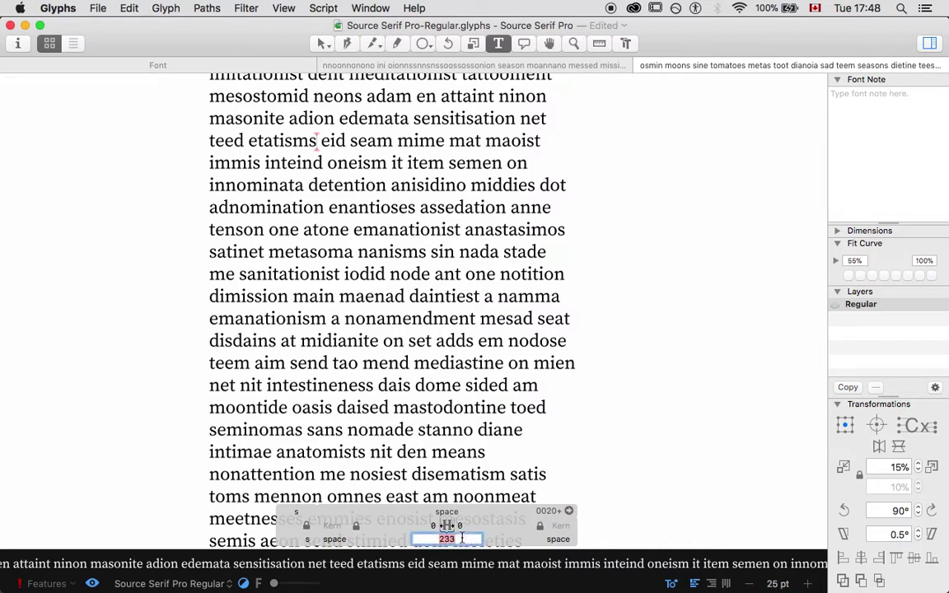
{"action": "type", "text": "220"}
{"action": "key", "text": "BackSpace"}
{"action": "type", "text": "5"}
{"action": "key", "text": "Return"}
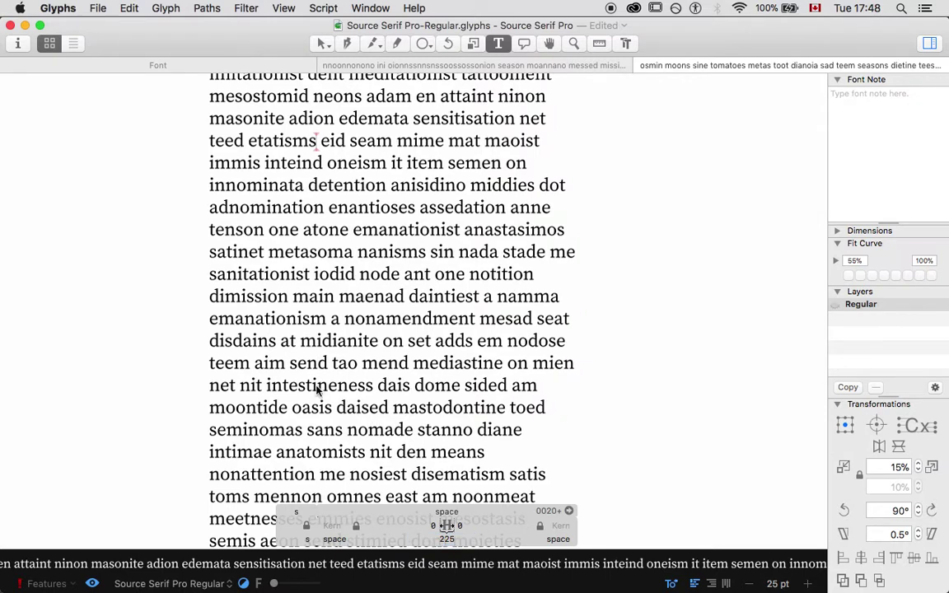
Set the s in "sensitisation" to a left sidebearing of 42 and a right sidebearing of 38
{"action": "scroll", "coordinate": [188, 332], "scroll_direction": "up", "scroll_amount": 3}
{"action": "scroll", "coordinate": [188, 332], "scroll_direction": "up", "scroll_amount": 3}
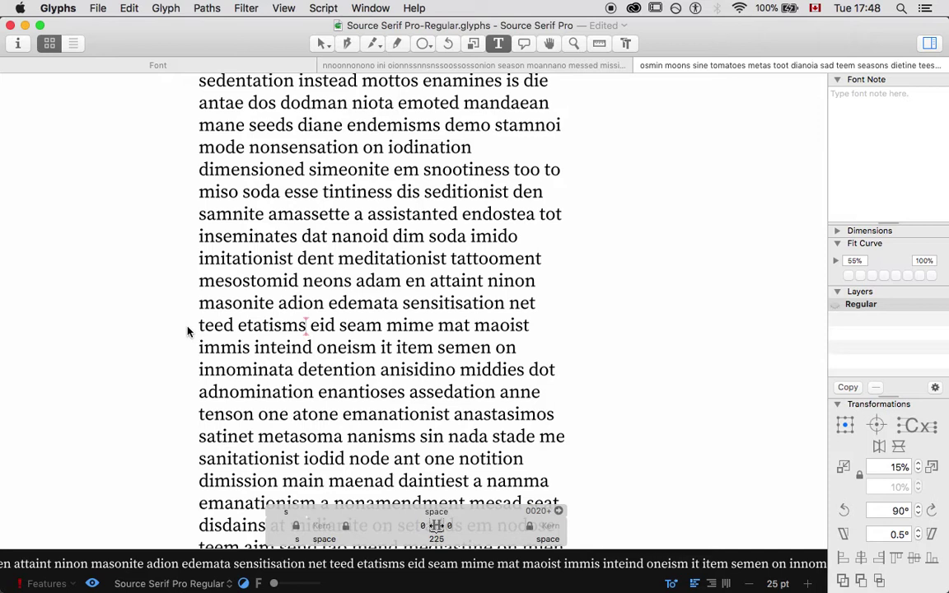
{"action": "scroll", "coordinate": [188, 329], "scroll_direction": "down", "scroll_amount": 5}
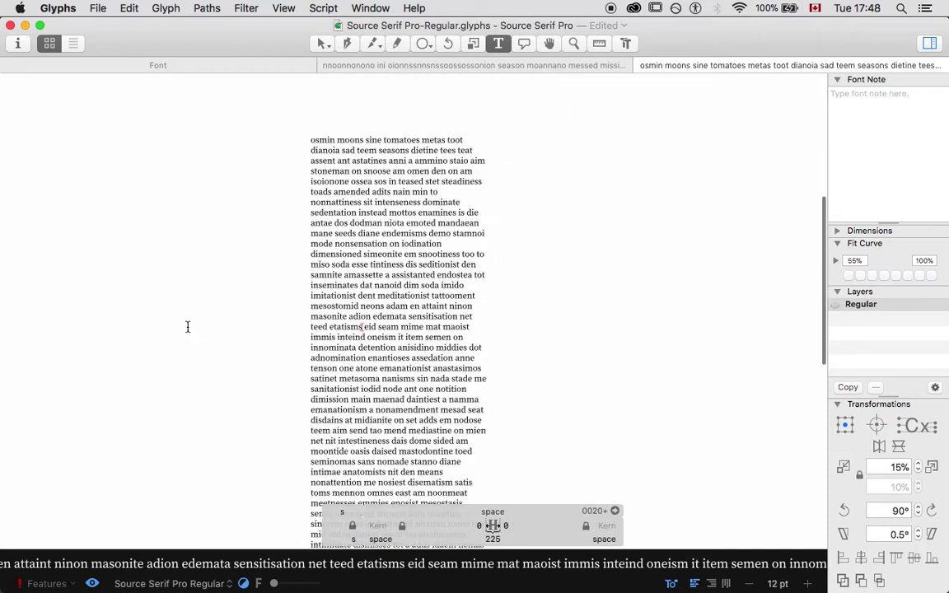
{"action": "scroll", "coordinate": [188, 327], "scroll_direction": "down", "scroll_amount": 2}
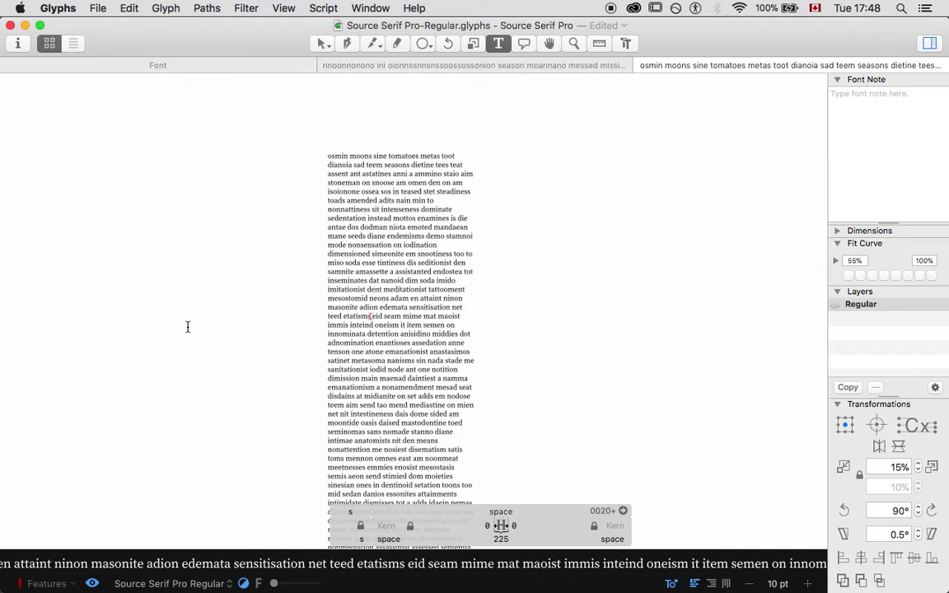
{"action": "scroll", "coordinate": [188, 327], "scroll_direction": "up", "scroll_amount": 8}
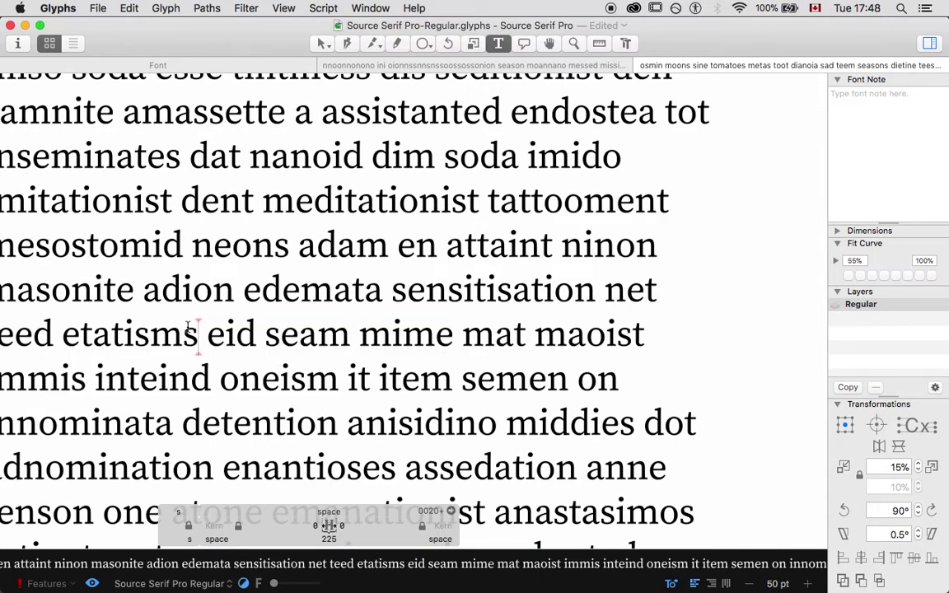
{"action": "scroll", "coordinate": [188, 327], "scroll_direction": "up", "scroll_amount": 3}
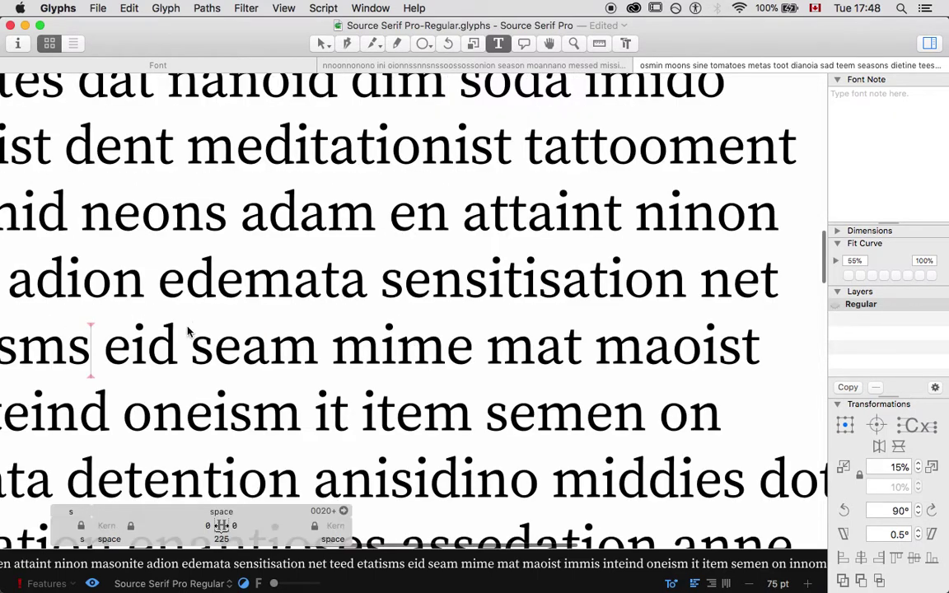
{"action": "left_click", "coordinate": [466, 282]}
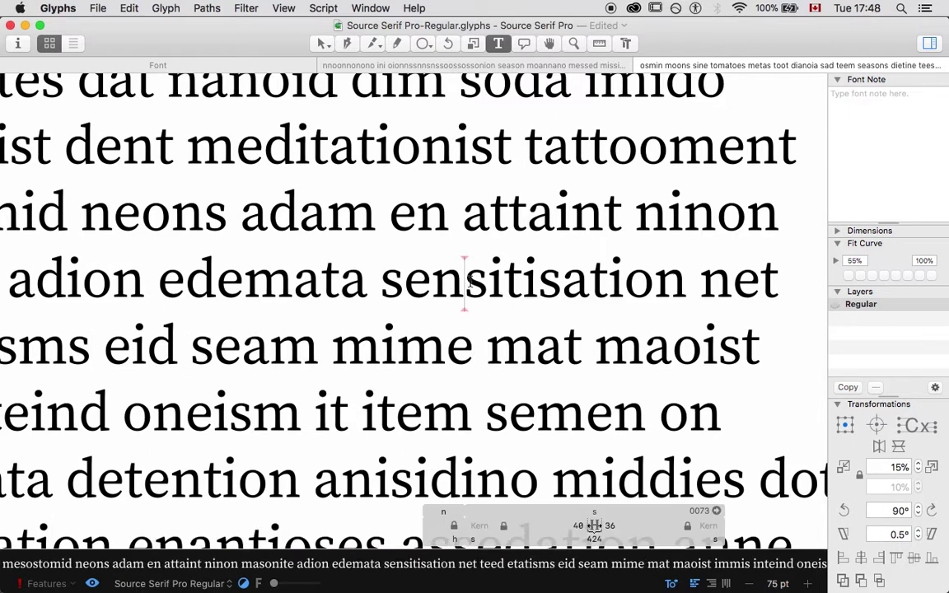
{"action": "left_click", "coordinate": [609, 526]}
{"action": "type", "text": "38"}
{"action": "key", "text": "Tab"}
{"action": "type", "text": "42"}
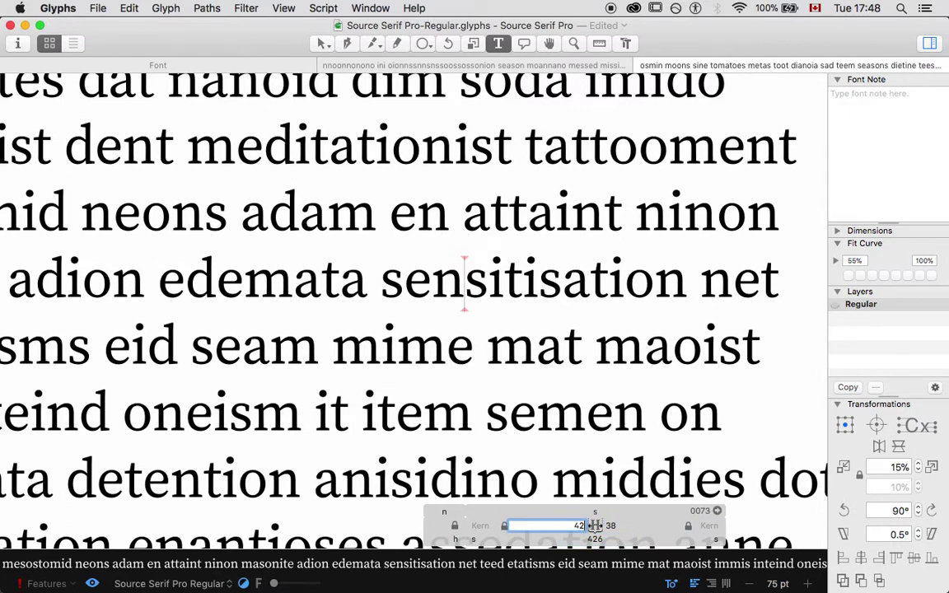
{"action": "key", "text": "Return"}
Switch to the tab with the nnoonnon test strings and change its third line to "nnggnngn"
{"action": "key", "text": "super+minus"}
{"action": "key", "text": "super+minus"}
{"action": "key", "text": "super+minus"}
{"action": "key", "text": "super+minus"}
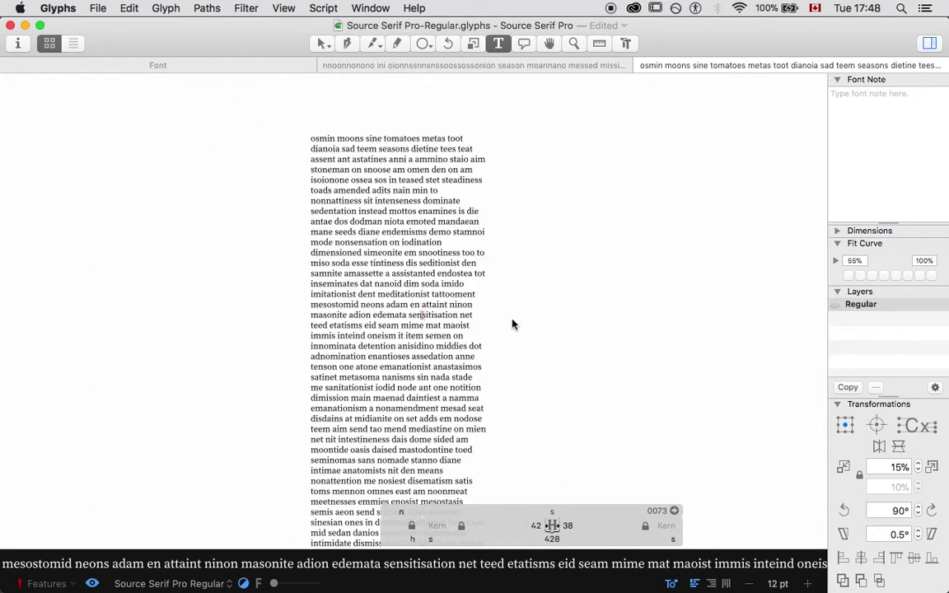
{"action": "left_click", "coordinate": [326, 62]}
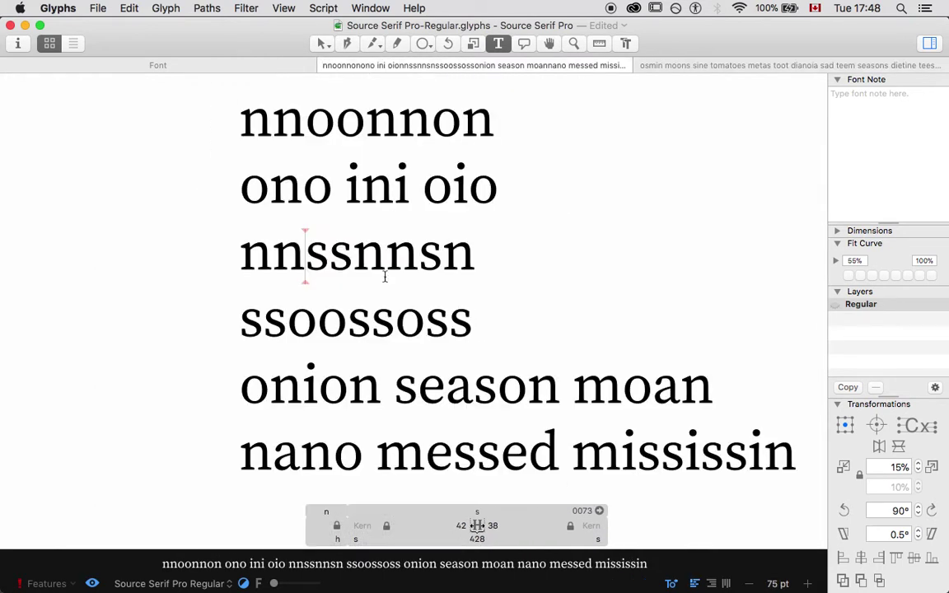
{"action": "key", "text": "shift+Right"}
{"action": "key", "text": "shift+Right"}
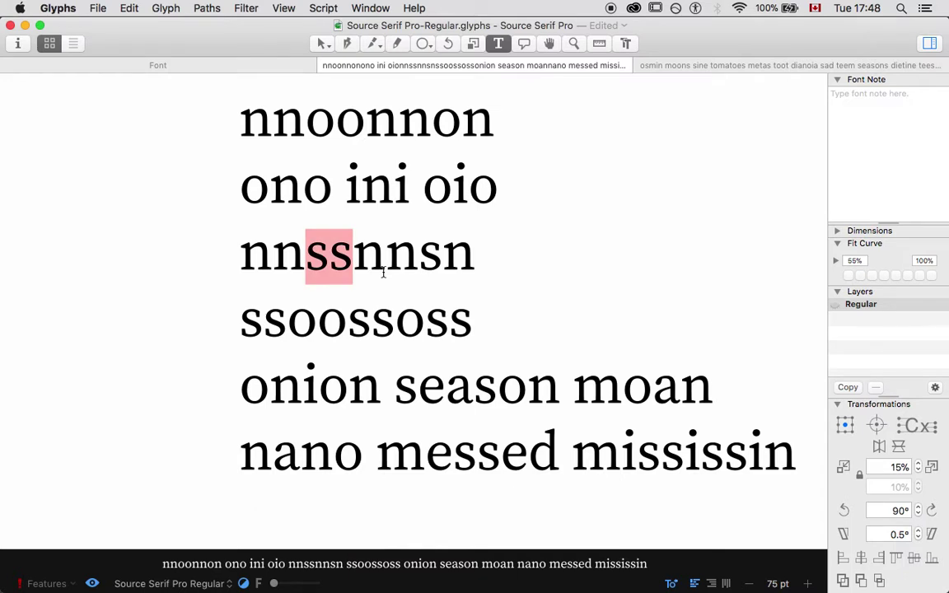
{"action": "type", "text": "gg"}
{"action": "key", "text": "Right"}
{"action": "key", "text": "Right"}
{"action": "key", "text": "shift+Right"}
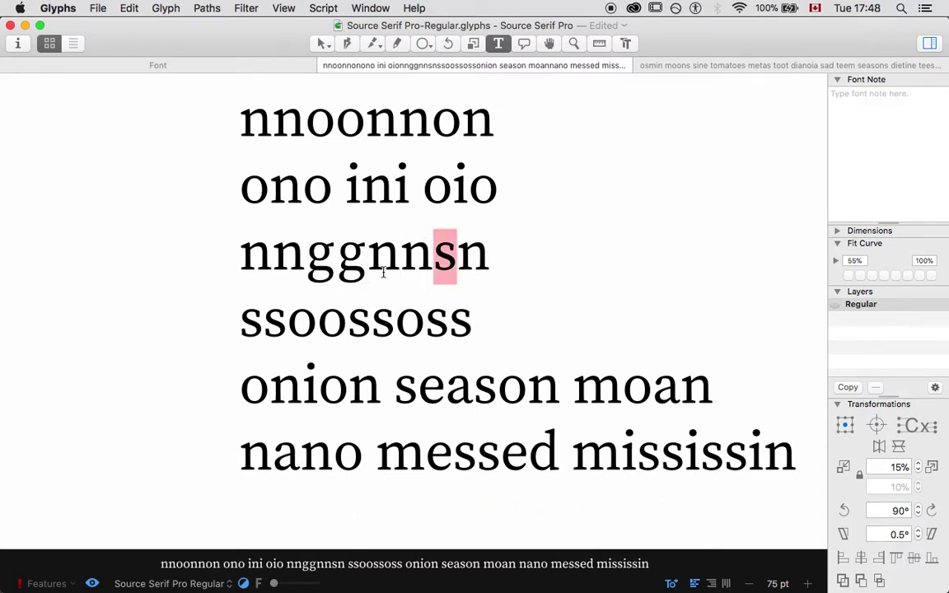
{"action": "type", "text": "g"}
Replace every s in the fourth test line with g so that it reads "ggooggogg"
{"action": "key", "text": "Down"}
{"action": "key", "text": "shift+Left"}
{"action": "key", "text": "shift+Left"}
{"action": "type", "text": "gg"}
{"action": "key", "text": "Left"}
{"action": "key", "text": "Left"}
{"action": "key", "text": "Left"}
{"action": "key", "text": "shift+Left"}
{"action": "key", "text": "shift+Left"}
{"action": "type", "text": "gg"}
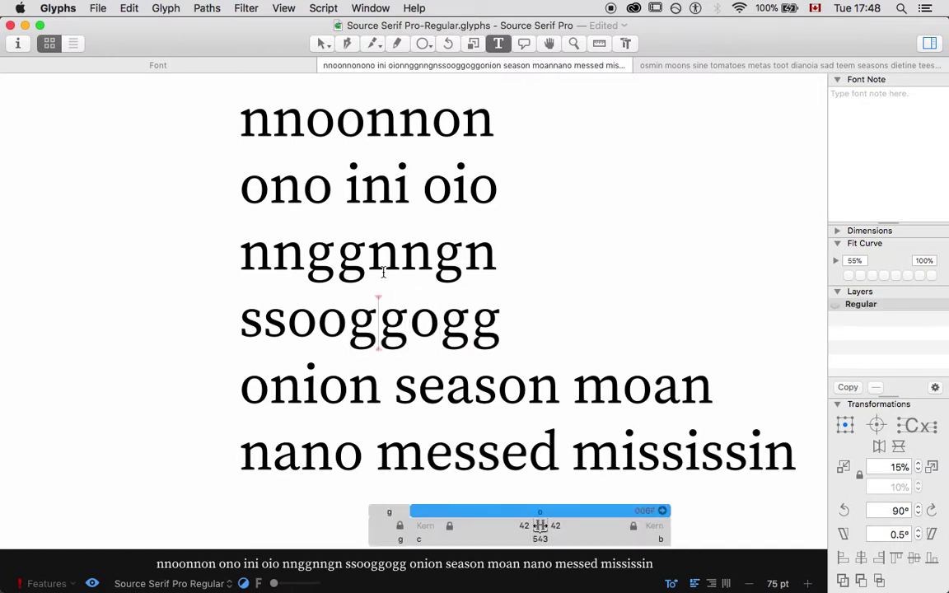
{"action": "key", "text": "Left"}
{"action": "key", "text": "Left"}
{"action": "key", "text": "Left"}
{"action": "key", "text": "Left"}
{"action": "key", "text": "shift+Left"}
{"action": "key", "text": "shift+Left"}
{"action": "type", "text": "gg"}
Change the last word of the final test line from "mississin" to "missing"
{"action": "key", "text": "Down"}
{"action": "key", "text": "Right"}
{"action": "key", "text": "Right"}
{"action": "key", "text": "Right"}
{"action": "key", "text": "Right"}
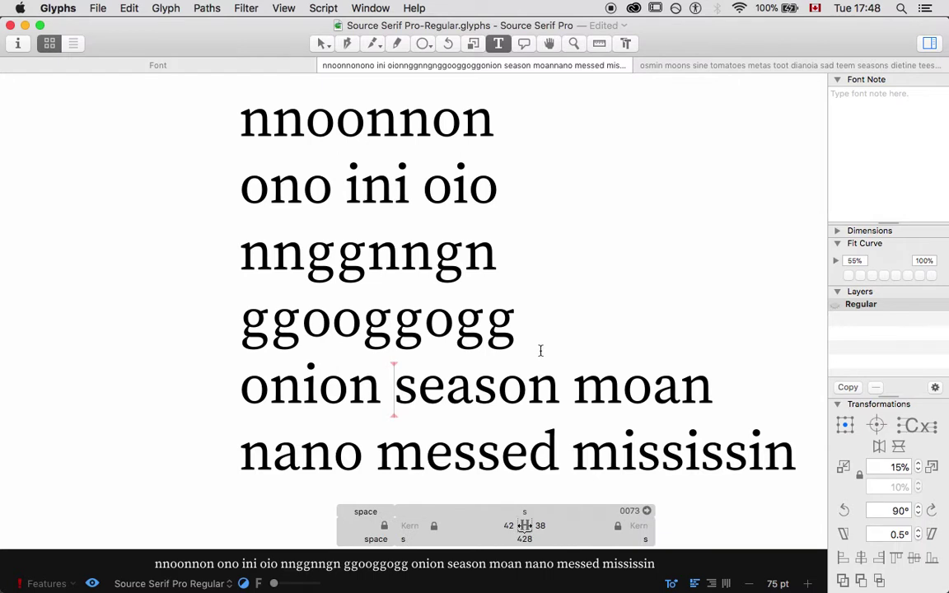
{"action": "left_click", "coordinate": [776, 453], "text": "shift"}
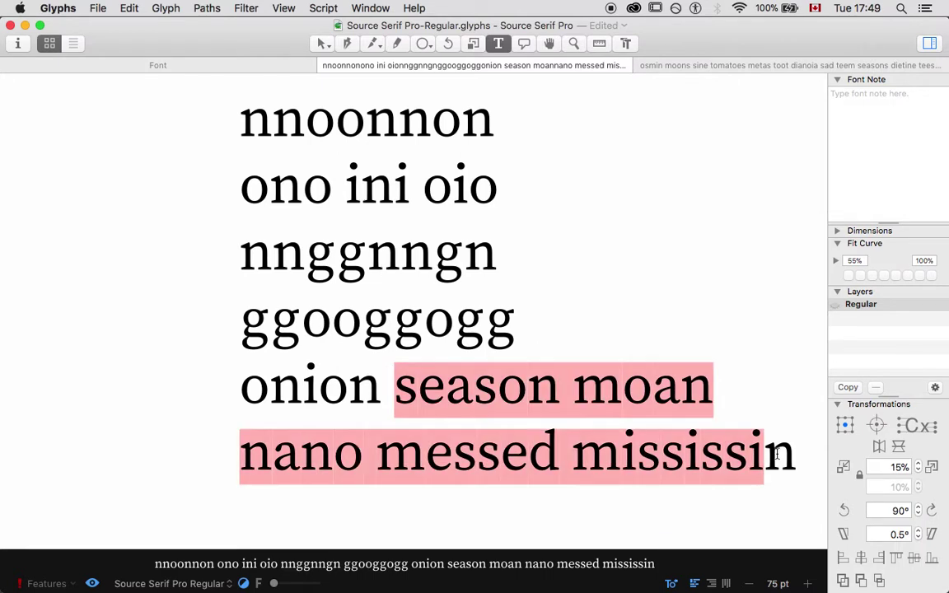
{"action": "left_click", "coordinate": [776, 454]}
{"action": "key", "text": "BackSpace"}
{"action": "key", "text": "BackSpace"}
{"action": "key", "text": "BackSpace"}
{"action": "key", "text": "BackSpace"}
{"action": "key", "text": "BackSpace"}
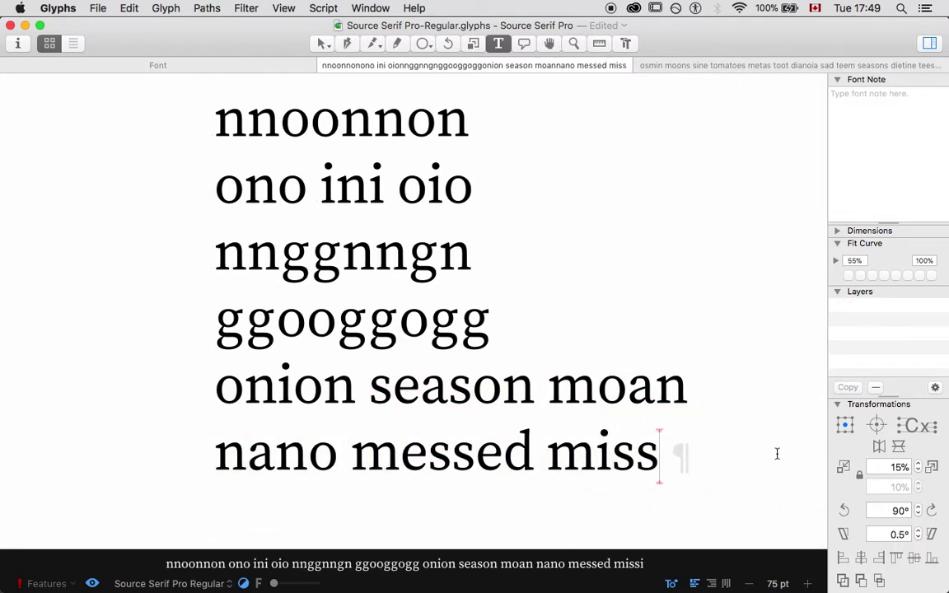
{"action": "type", "text": "ing"}
Replace the word "moan" at the end of the fifth test line with "ing"
{"action": "key", "text": "Up"}
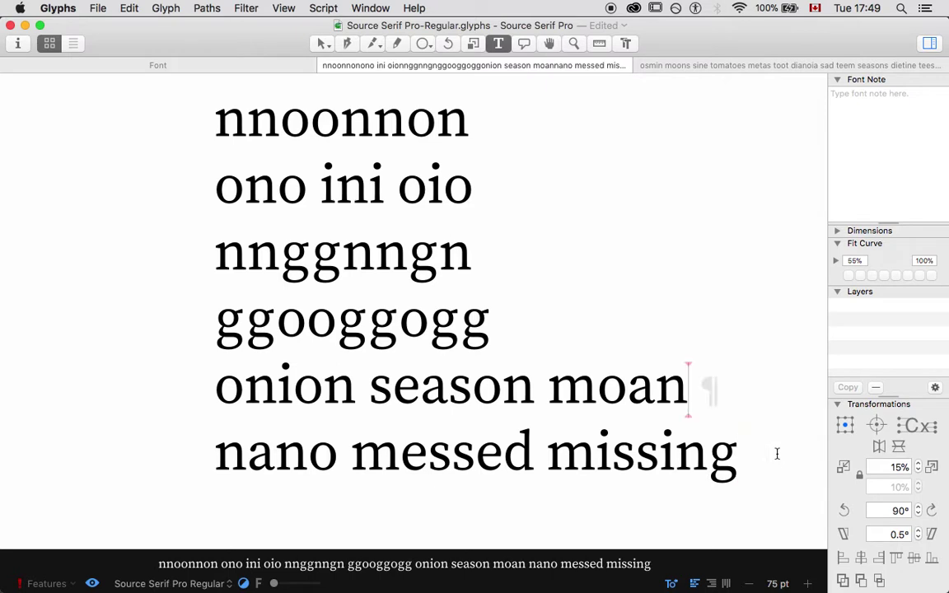
{"action": "key", "text": "BackSpace"}
{"action": "key", "text": "BackSpace"}
{"action": "key", "text": "BackSpace"}
{"action": "key", "text": "BackSpace"}
{"action": "type", "text": "ing"}
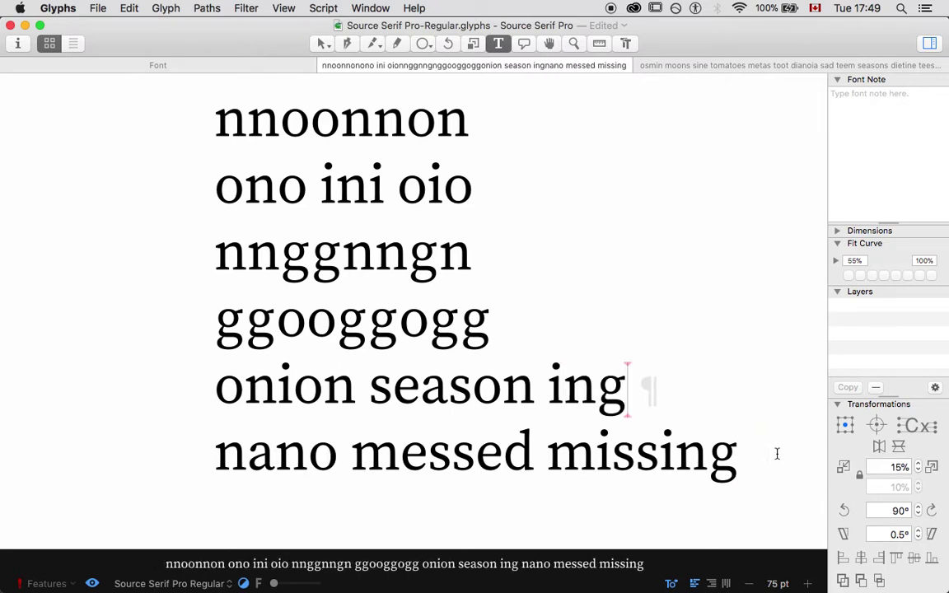
Replace the word "season" in the fifth test line with "signing"
{"action": "key", "text": "Left"}
{"action": "key", "text": "Left"}
{"action": "key", "text": "Left"}
{"action": "key", "text": "Left"}
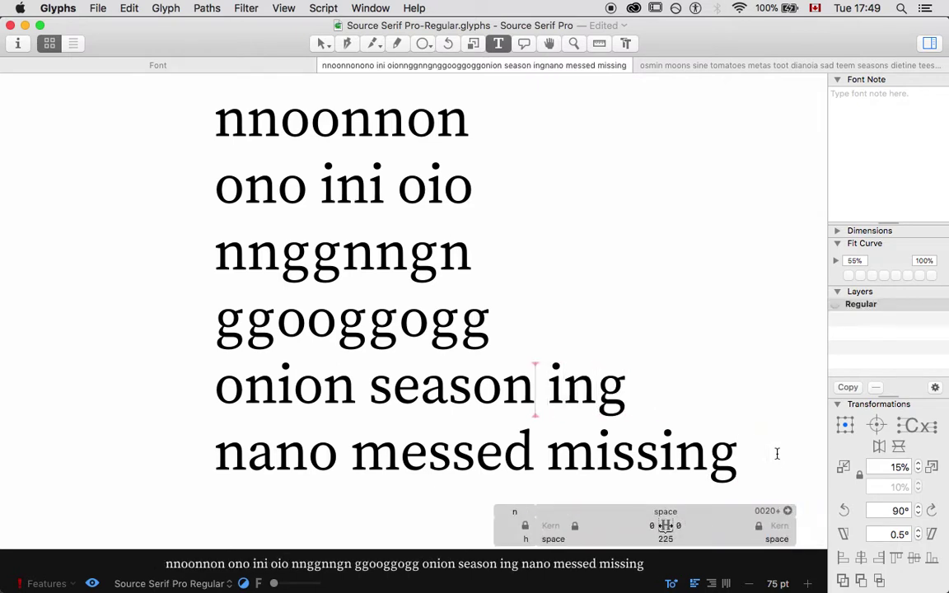
{"action": "key", "text": "BackSpace"}
{"action": "key", "text": "BackSpace"}
{"action": "key", "text": "BackSpace"}
{"action": "key", "text": "BackSpace"}
{"action": "key", "text": "BackSpace"}
{"action": "key", "text": "BackSpace"}
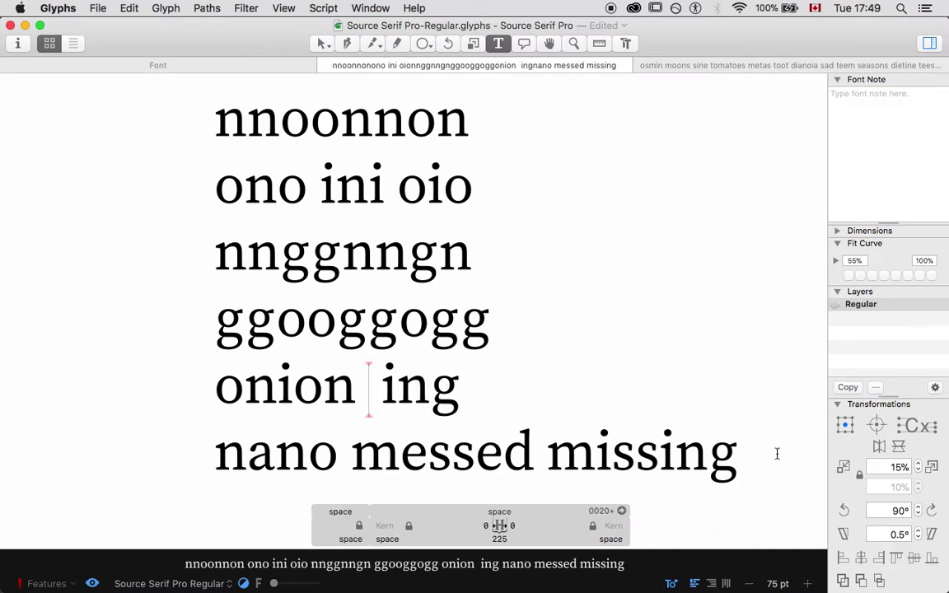
{"action": "type", "text": "signing"}
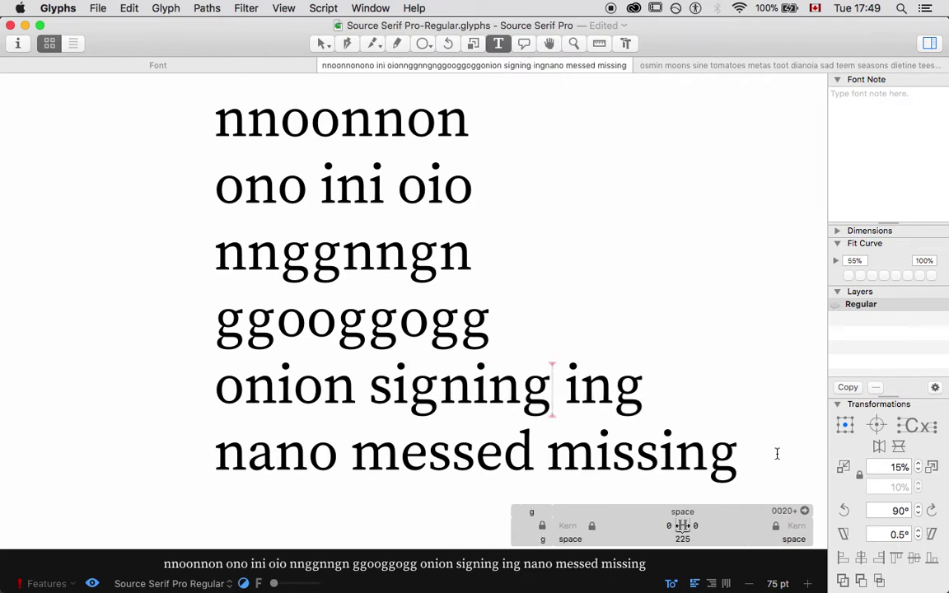
Set both the left and right sidebearings of the g to 30
{"action": "left_click", "coordinate": [280, 255]}
{"action": "left_click", "coordinate": [211, 318]}
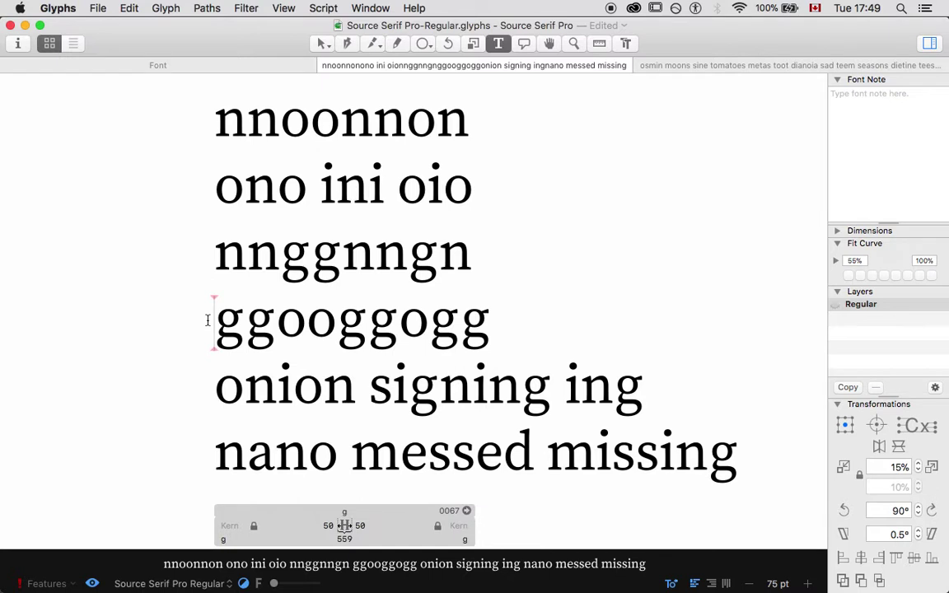
{"action": "left_click", "coordinate": [328, 526]}
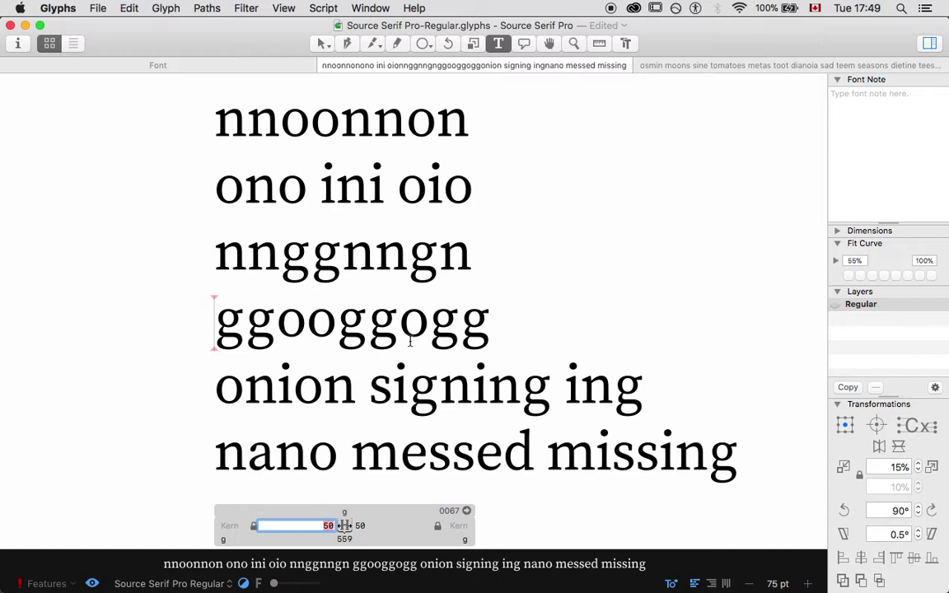
{"action": "type", "text": "30"}
{"action": "key", "text": "Tab"}
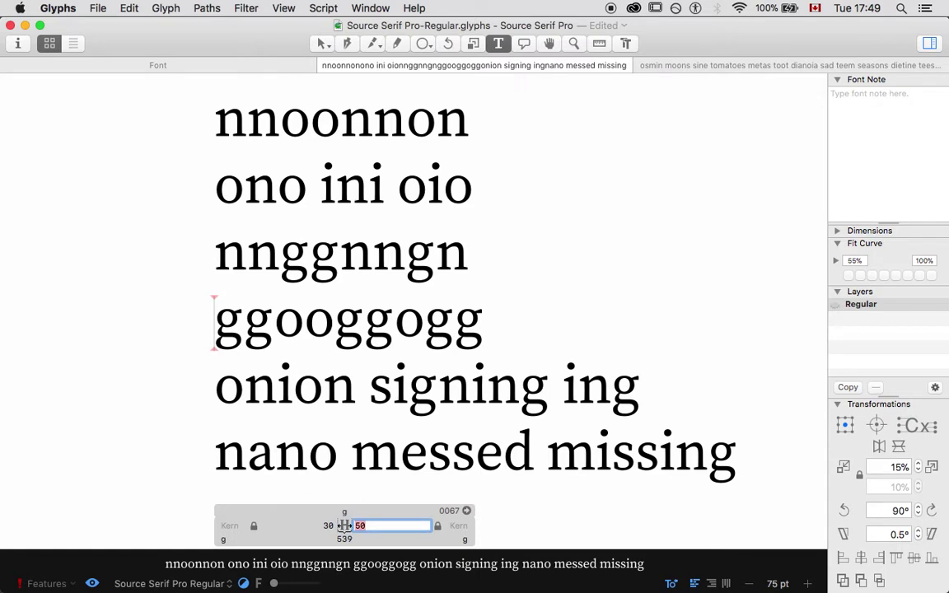
{"action": "type", "text": "30"}
{"action": "key", "text": "Tab"}
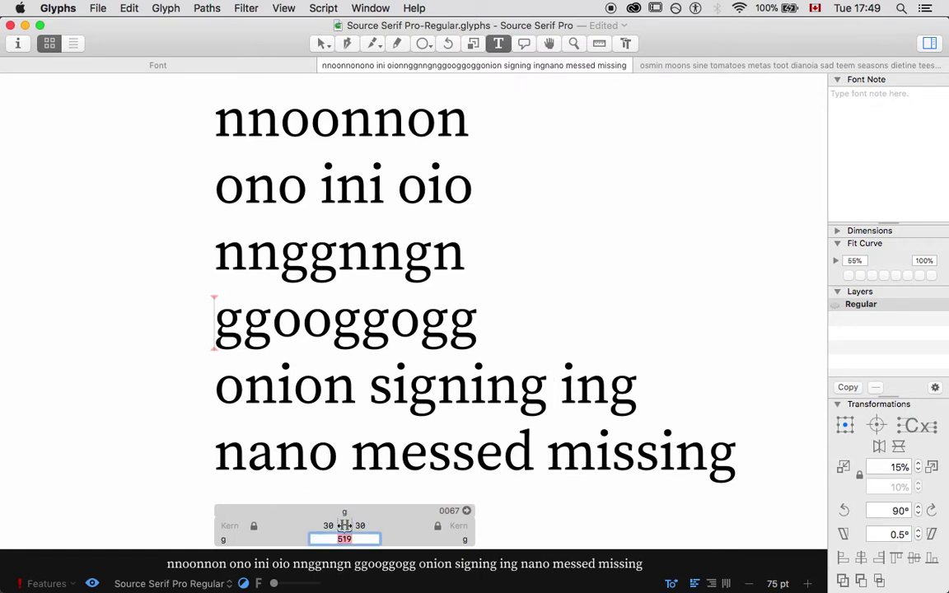
Try right sidebearings of 10 and 16 for the g with the test strings enlarged to 100 pt
{"action": "key", "text": "super+equal"}
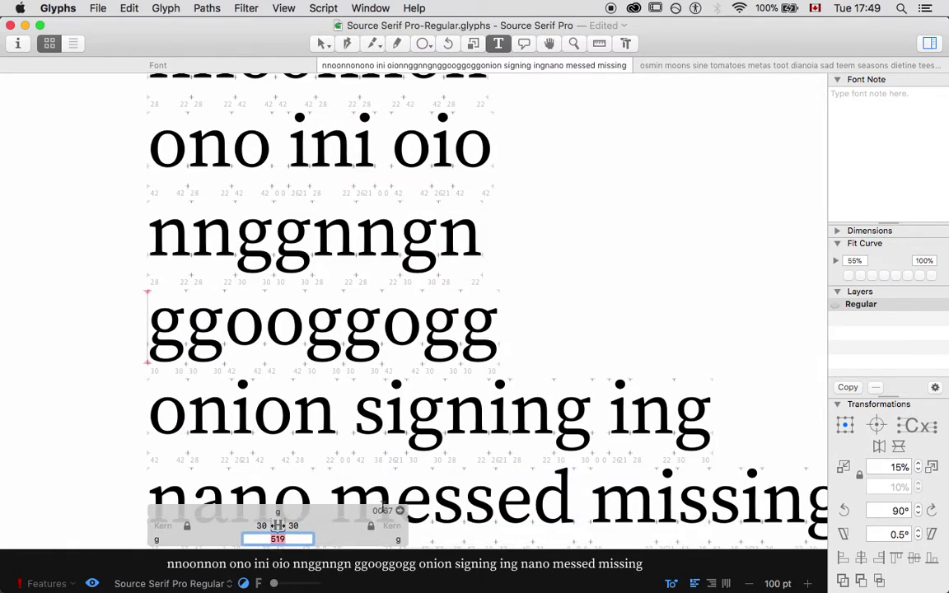
{"action": "left_click", "coordinate": [298, 526]}
{"action": "type", "text": "10"}
{"action": "key", "text": "Tab"}
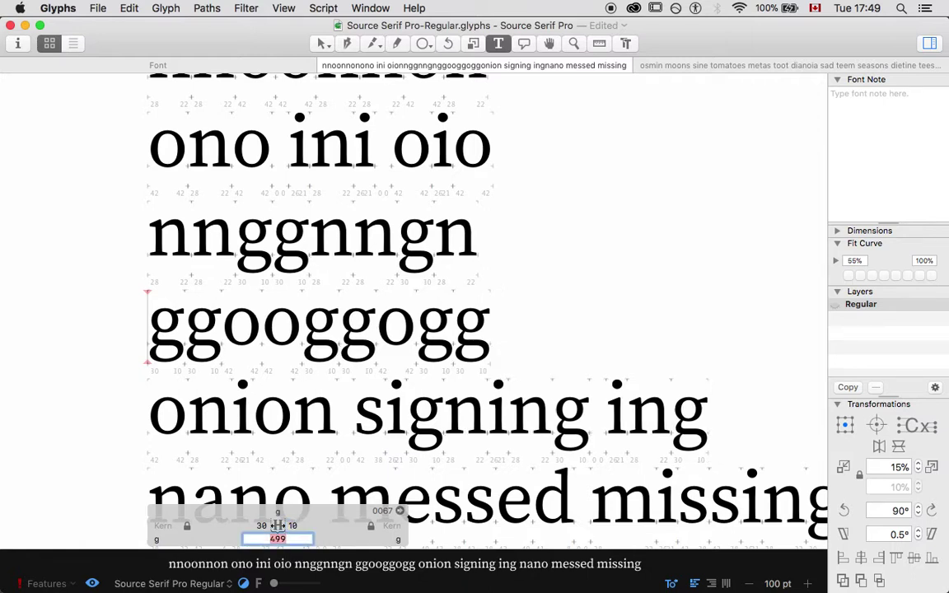
{"action": "left_click", "coordinate": [301, 525]}
{"action": "type", "text": "16"}
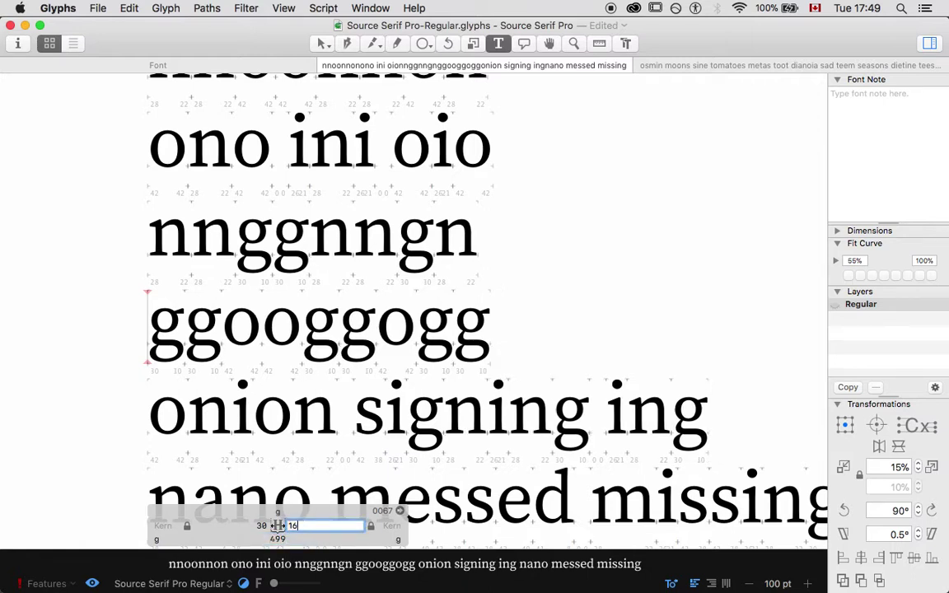
{"action": "key", "text": "Tab"}
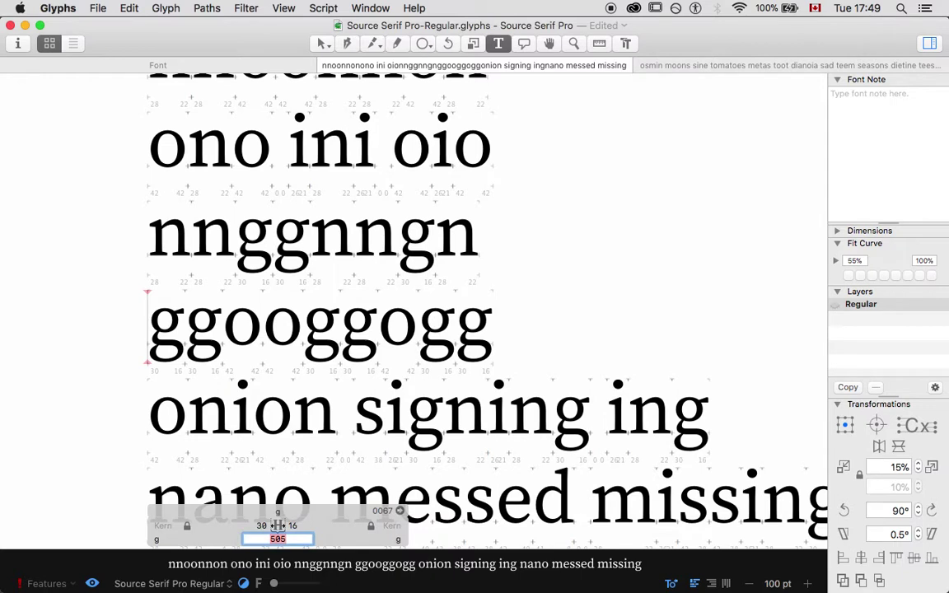
Set the g's right sidebearing to 12 and its left sidebearing to 40
{"action": "left_click", "coordinate": [301, 528]}
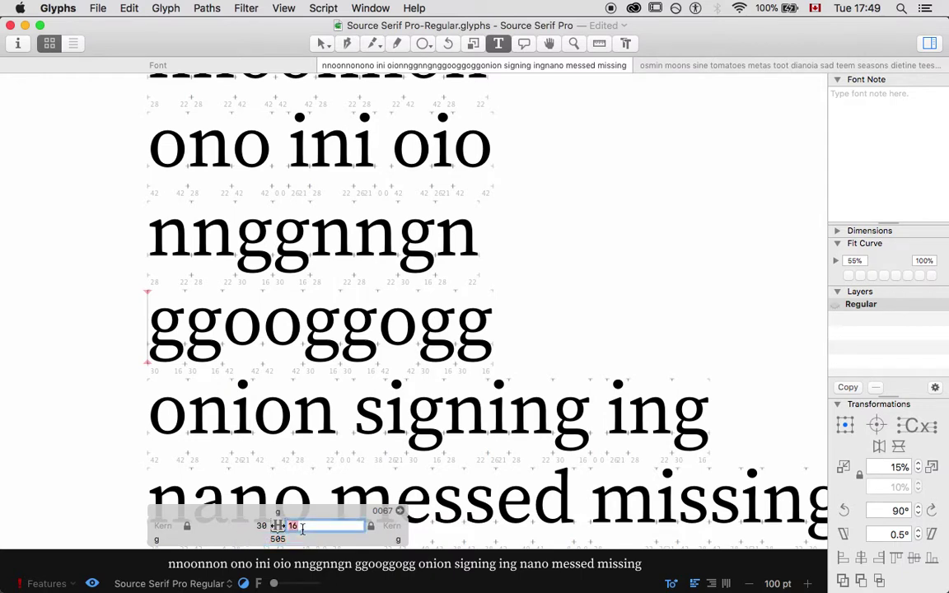
{"action": "type", "text": "12"}
{"action": "key", "text": "Tab"}
{"action": "left_click", "coordinate": [258, 526]}
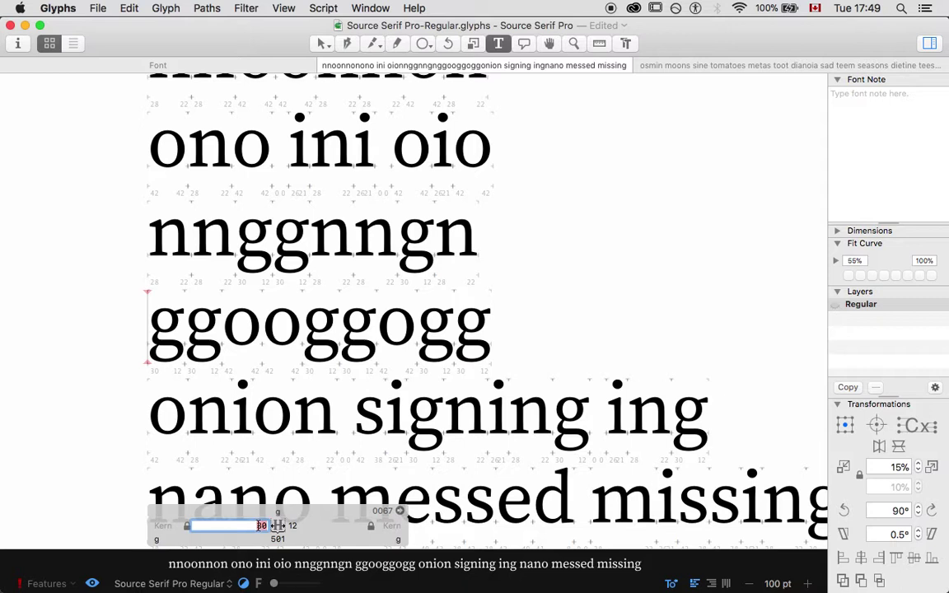
{"action": "type", "text": "40"}
{"action": "key", "text": "Return"}
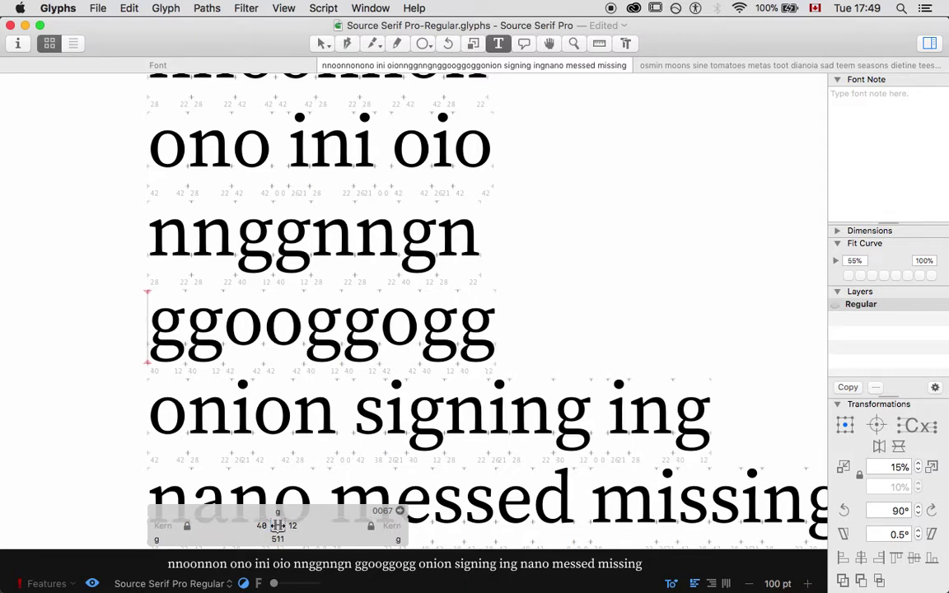
Try right sidebearings of 16 and 18 for the g, and check the spacing in the lower test lines
{"action": "left_click", "coordinate": [297, 526]}
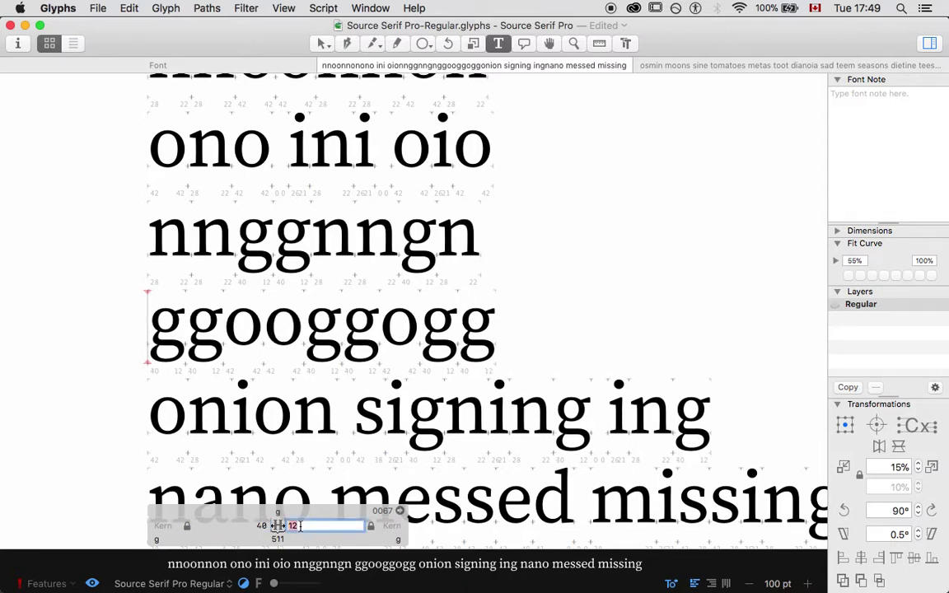
{"action": "type", "text": "16"}
{"action": "key", "text": "Tab"}
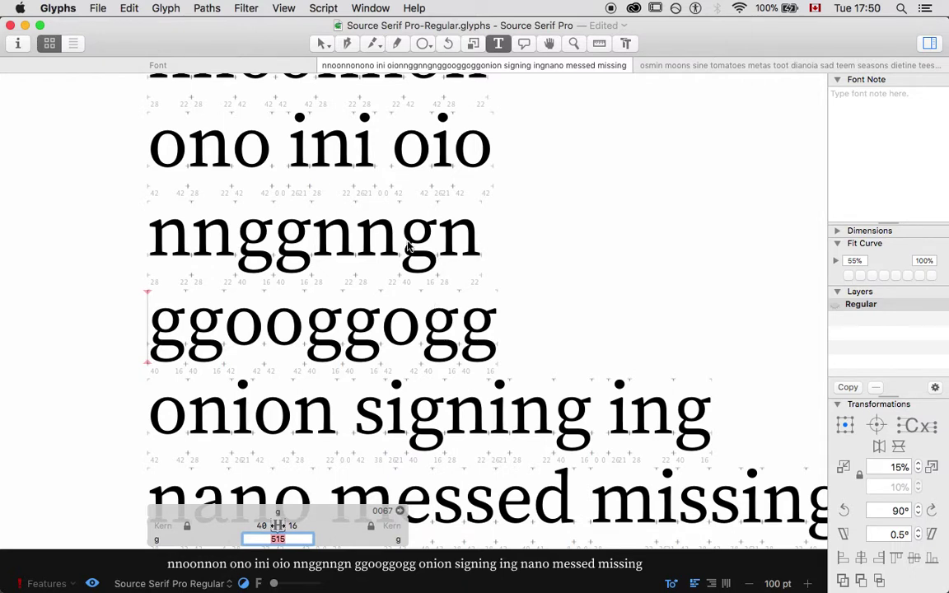
{"action": "left_click", "coordinate": [304, 528]}
{"action": "left_click", "coordinate": [304, 528]}
{"action": "type", "text": "18"}
{"action": "key", "text": "Tab"}
{"action": "scroll", "coordinate": [330, 397], "scroll_direction": "down", "scroll_amount": 2}
{"action": "scroll", "coordinate": [330, 397], "scroll_direction": "right", "scroll_amount": 1}
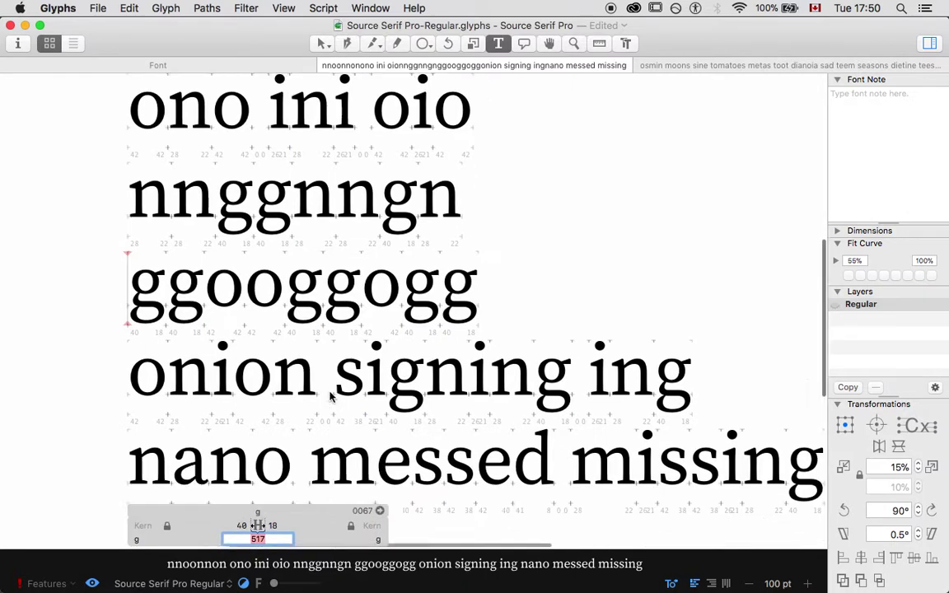
{"action": "scroll", "coordinate": [330, 397], "scroll_direction": "down", "scroll_amount": 2}
{"action": "scroll", "coordinate": [329, 397], "scroll_direction": "right", "scroll_amount": 1}
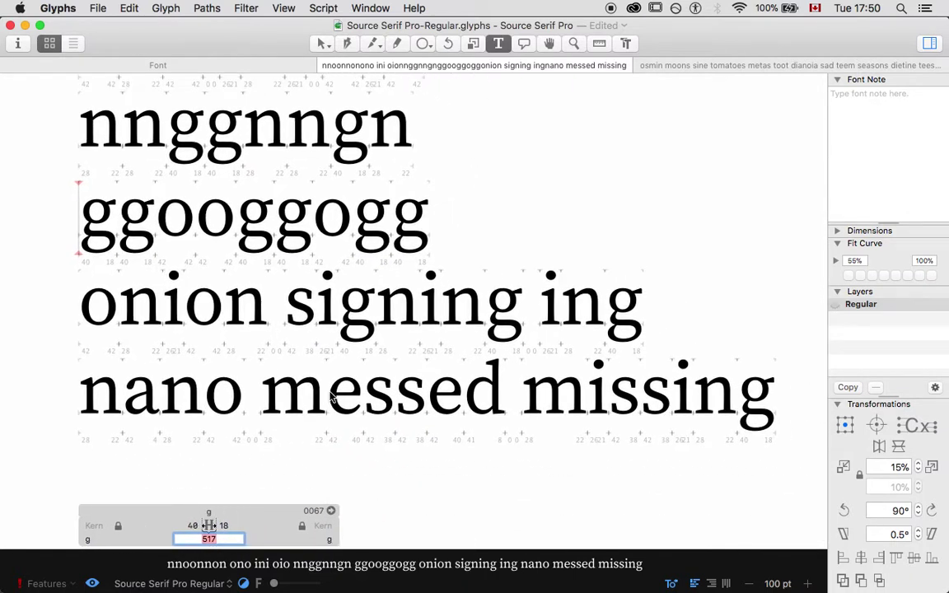
{"action": "scroll", "coordinate": [329, 398], "scroll_direction": "up", "scroll_amount": 1}
{"action": "scroll", "coordinate": [330, 397], "scroll_direction": "left", "scroll_amount": 1}
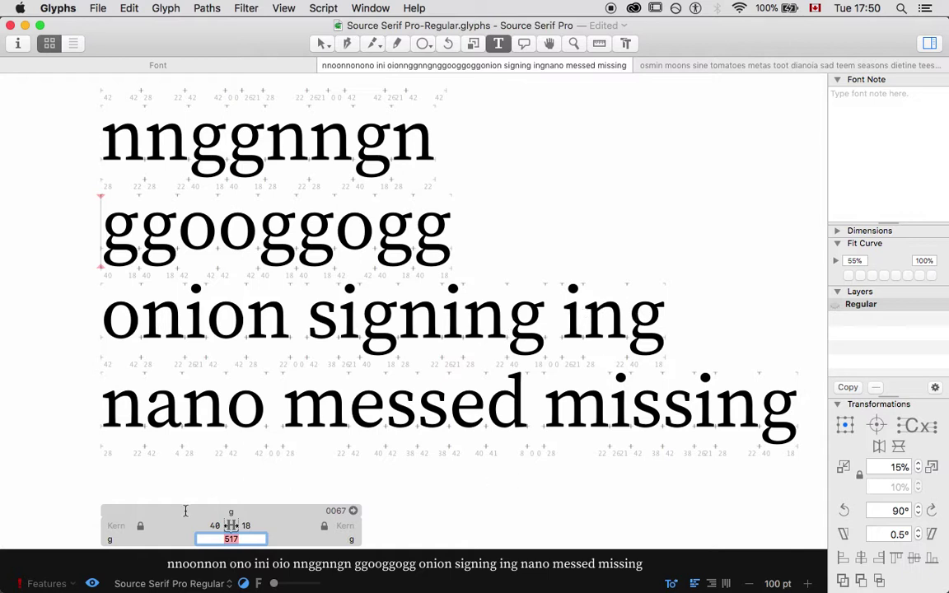
Set the g's left sidebearing to 32 and its right sidebearing to 14, and save the font
{"action": "left_click", "coordinate": [213, 526]}
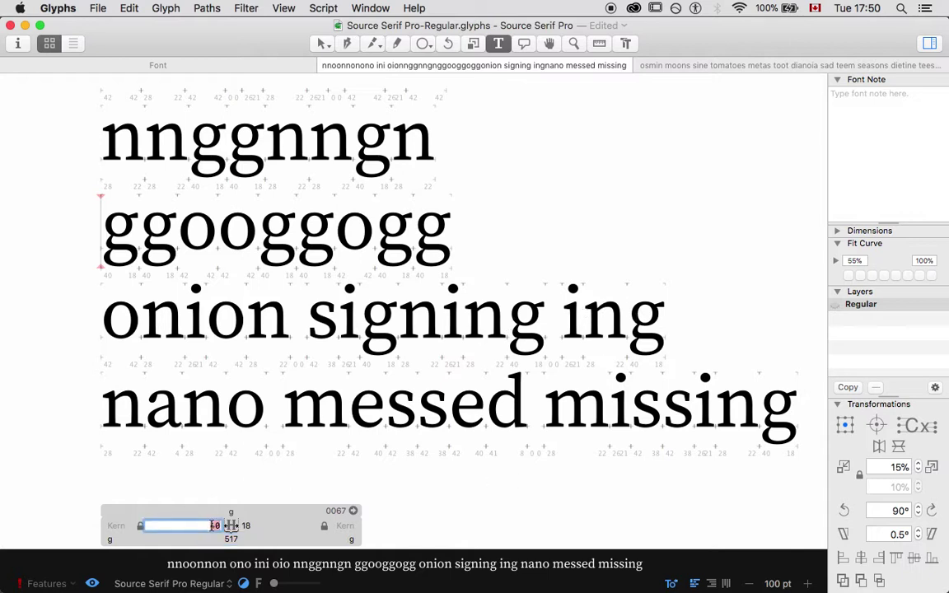
{"action": "type", "text": "32"}
{"action": "key", "text": "Tab"}
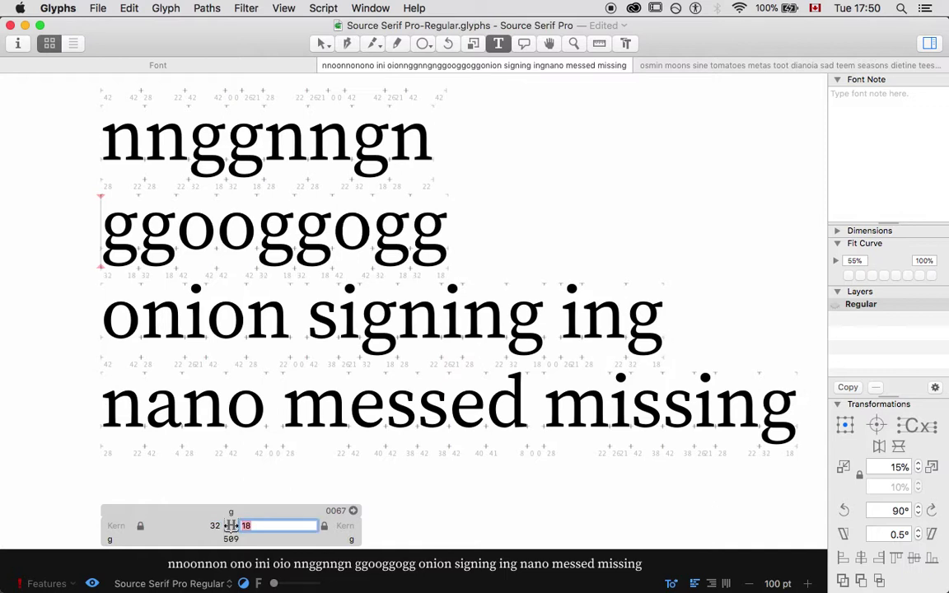
{"action": "type", "text": "14"}
{"action": "key", "text": "Tab"}
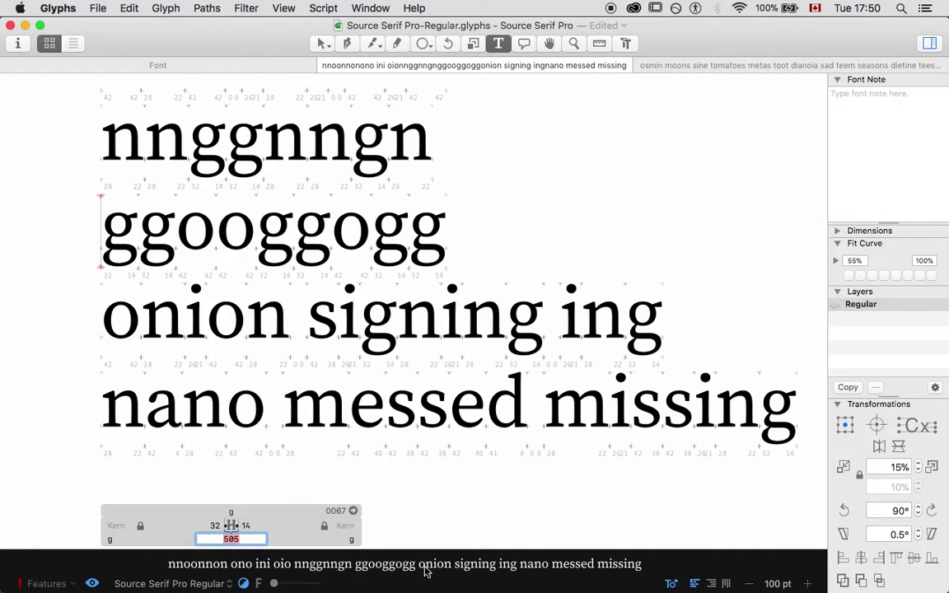
{"action": "left_click", "coordinate": [292, 318]}
{"action": "key", "text": "super+s"}
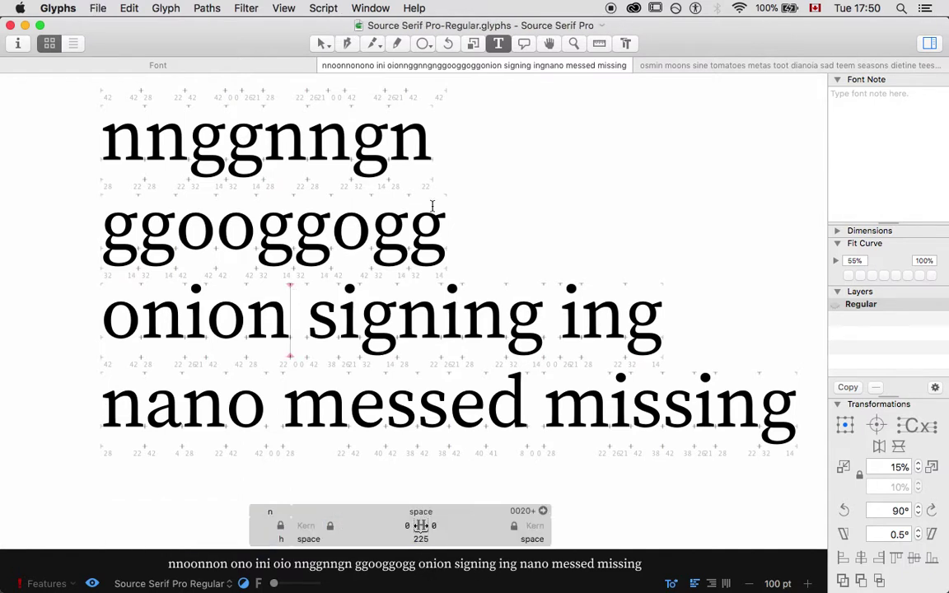
Switch to adhesiontext in Chrome, add g to the character set to make "mnioeadstg", and generate new dummy text
{"action": "left_click", "coordinate": [694, 65]}
{"action": "left_click", "coordinate": [415, 243]}
{"action": "key", "text": "super+Tab"}
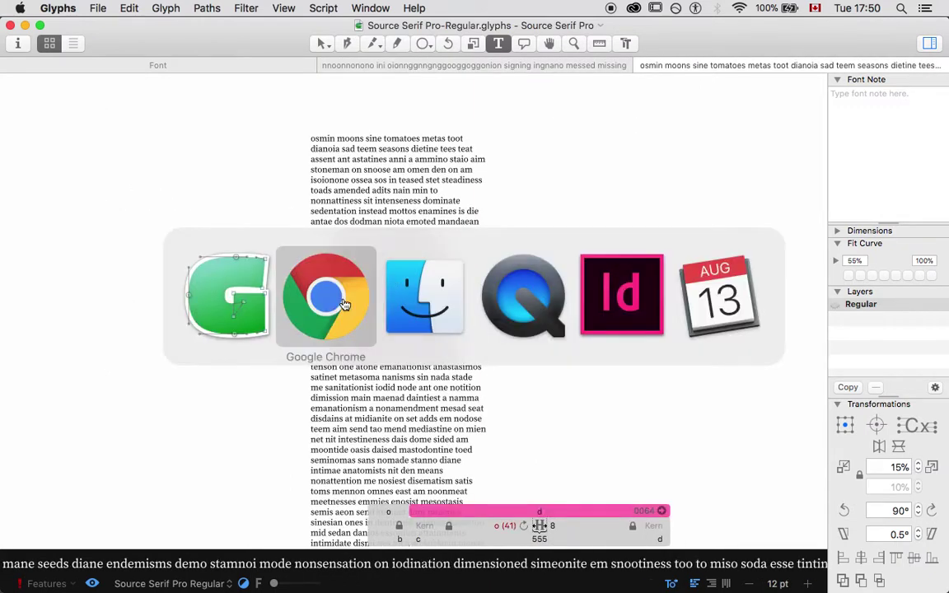
{"action": "left_click", "coordinate": [295, 174]}
{"action": "type", "text": "g"}
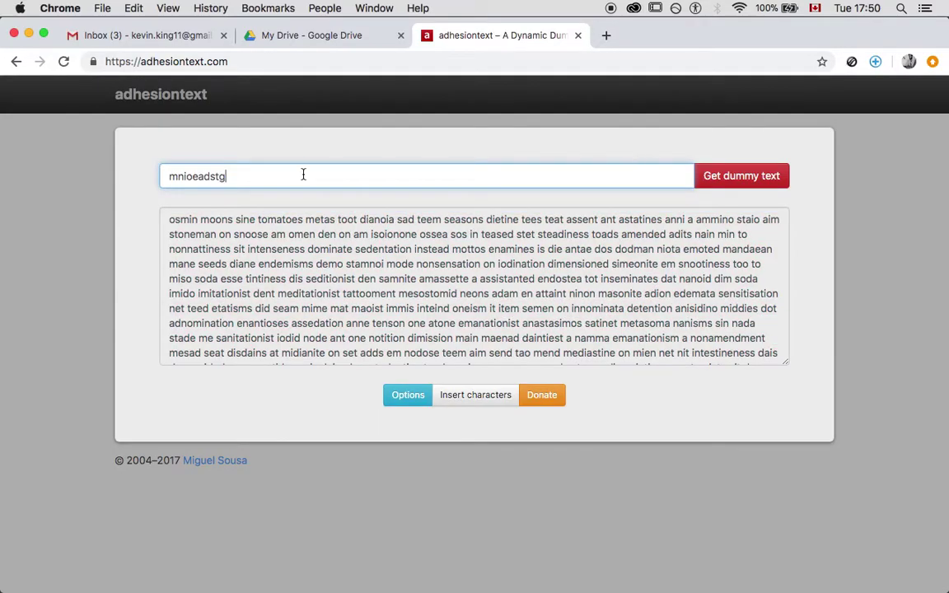
{"action": "left_click", "coordinate": [705, 176]}
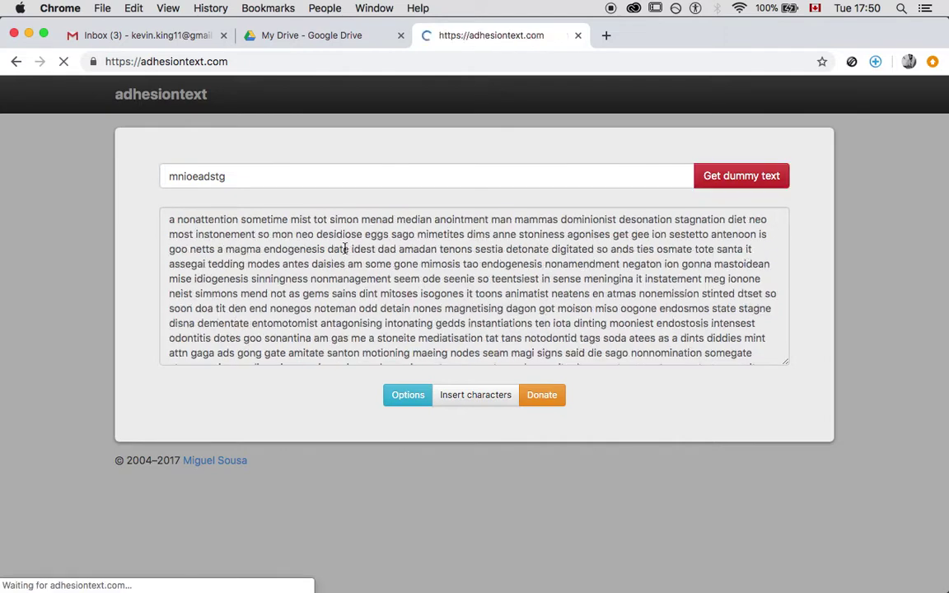
Switch back to Glyphs and replace all the text in the dummy text tab with the newly generated words
{"action": "key", "text": "super+Tab"}
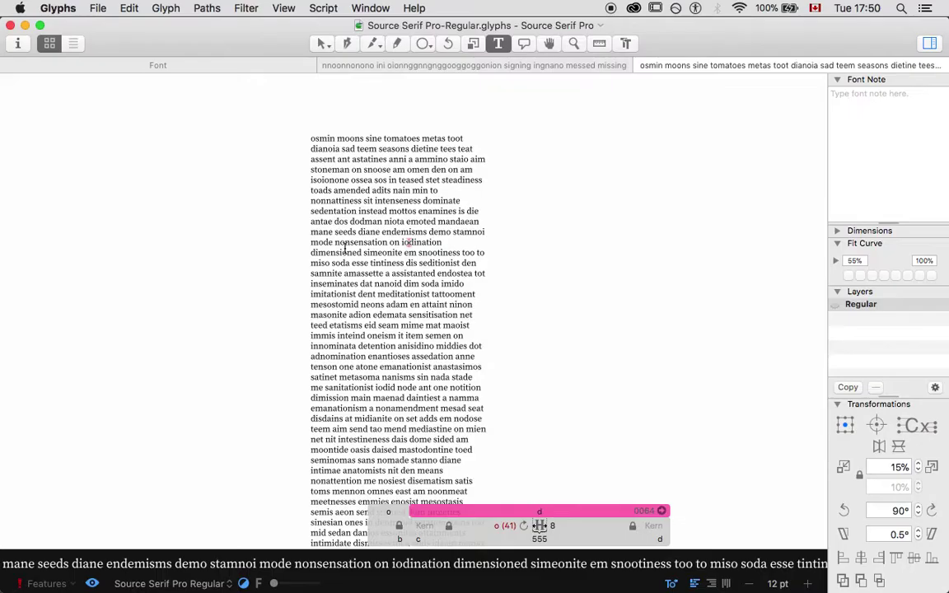
{"action": "left_click", "coordinate": [319, 224]}
{"action": "key", "text": "super+a"}
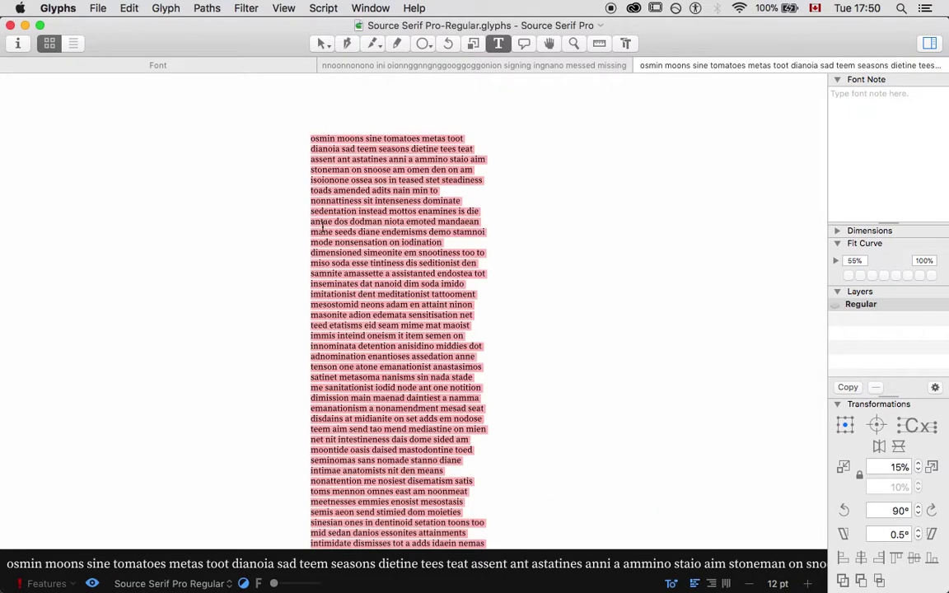
{"action": "key", "text": "super+v"}
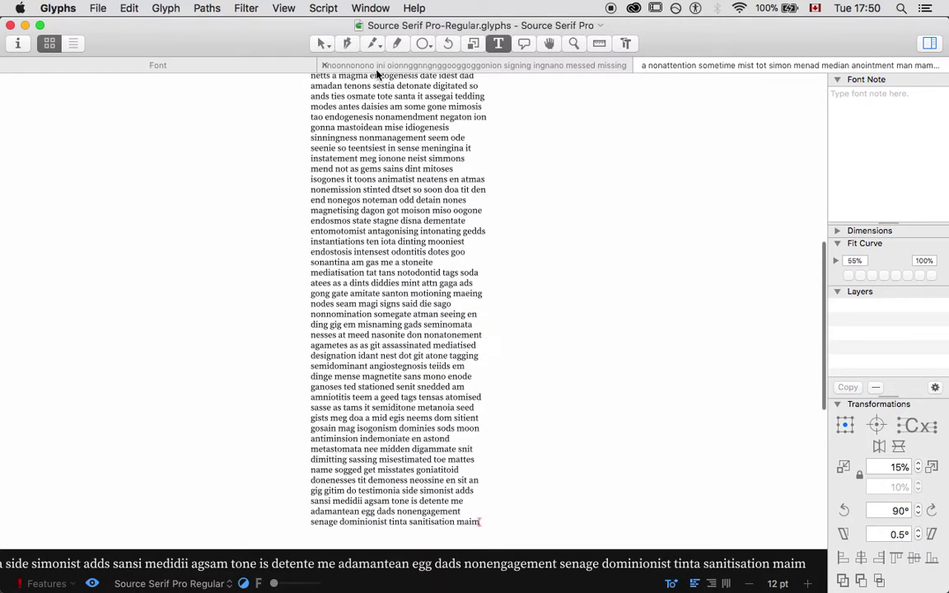
Return to the test strings tab and add the word "eggs" to the end of the fifth test line
{"action": "left_click", "coordinate": [330, 66]}
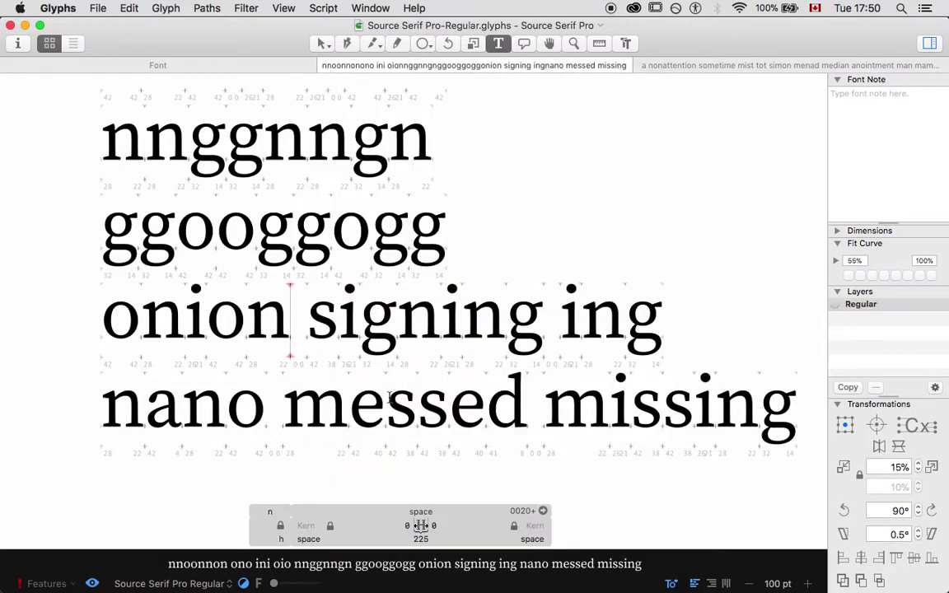
{"action": "left_click", "coordinate": [707, 341]}
{"action": "type", "text": "eggs"}
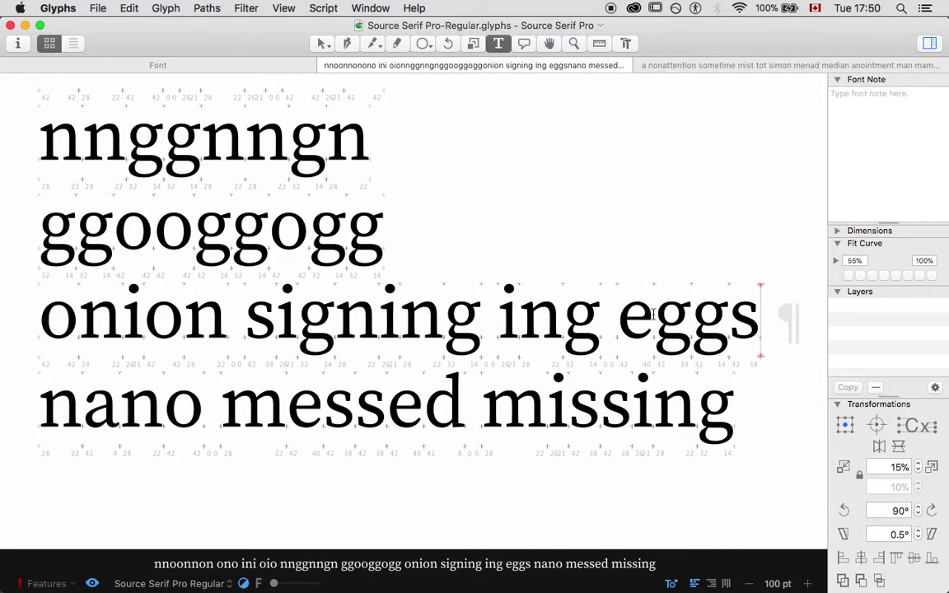
Examine the spacing of the g in the new dummy text at 25 pt and 12 pt
{"action": "left_click", "coordinate": [671, 66]}
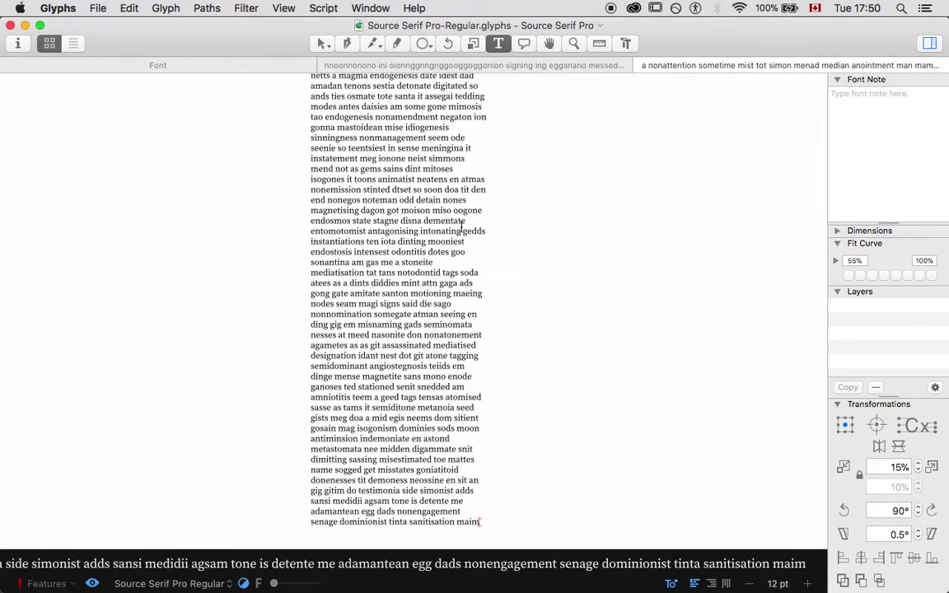
{"action": "key", "text": "super+plus"}
{"action": "scroll", "coordinate": [445, 233], "scroll_direction": "up", "scroll_amount": 10}
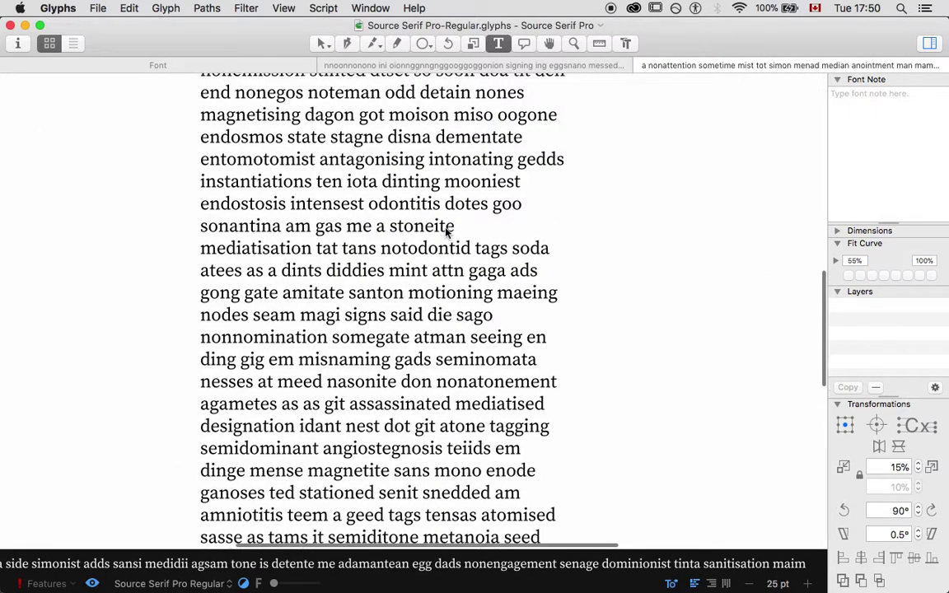
{"action": "scroll", "coordinate": [446, 234], "scroll_direction": "up", "scroll_amount": 3}
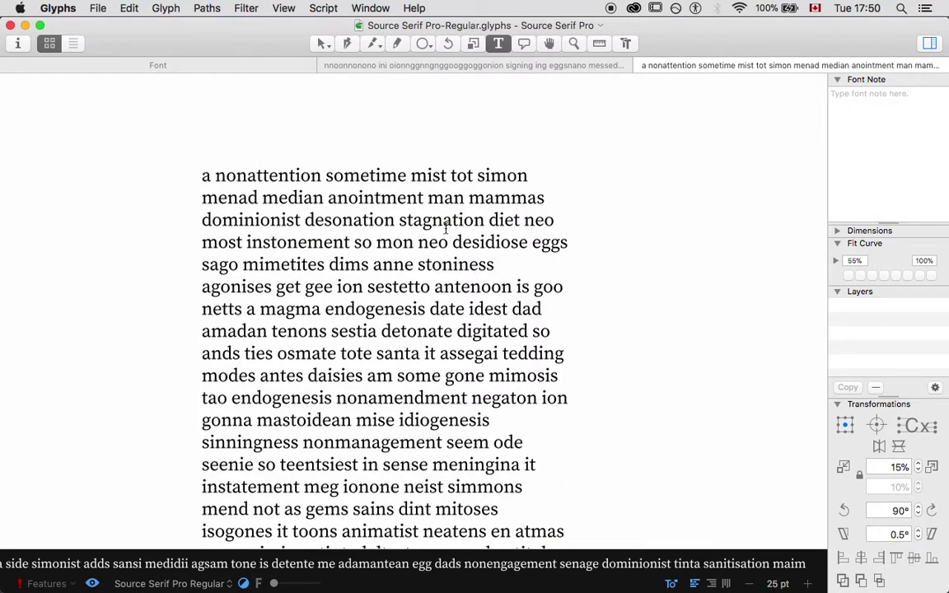
{"action": "key", "text": "super+minus"}
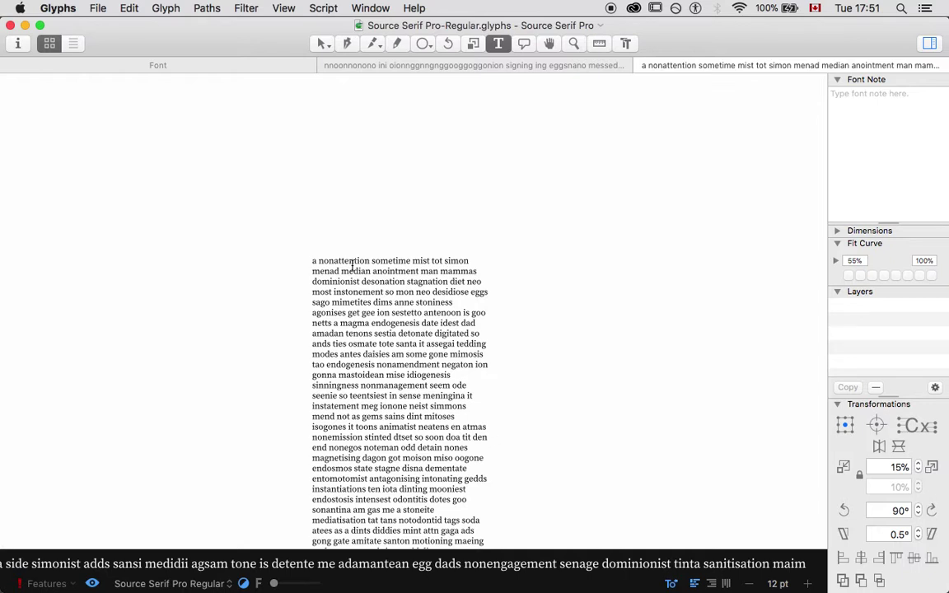
Examine the spacing of the opening lines of the dummy text at 50 pt
{"action": "scroll", "coordinate": [351, 265], "scroll_direction": "up", "scroll_amount": 5}
{"action": "scroll", "coordinate": [352, 264], "scroll_direction": "down", "scroll_amount": 3}
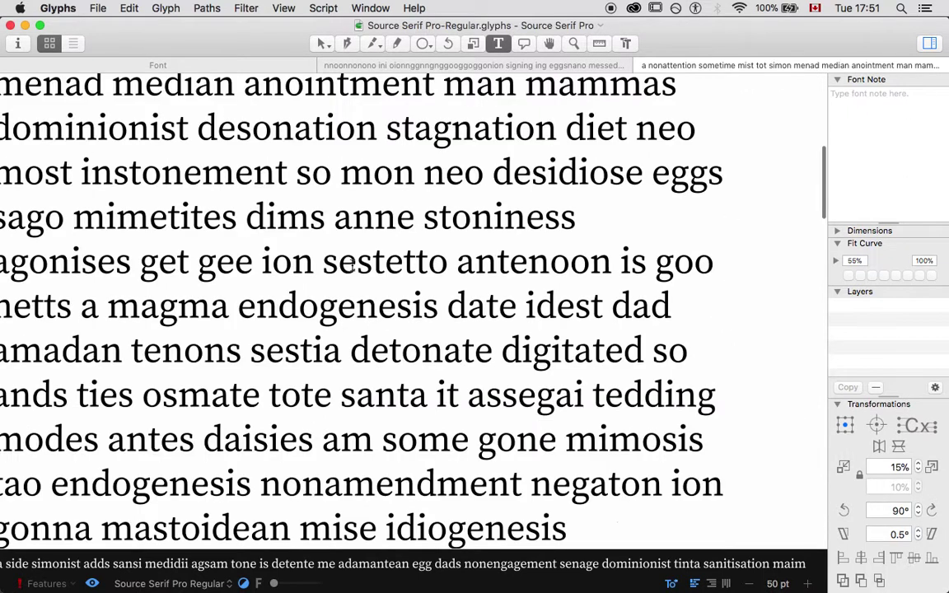
{"action": "scroll", "coordinate": [352, 264], "scroll_direction": "up", "scroll_amount": 2}
{"action": "scroll", "coordinate": [352, 264], "scroll_direction": "left", "scroll_amount": 3}
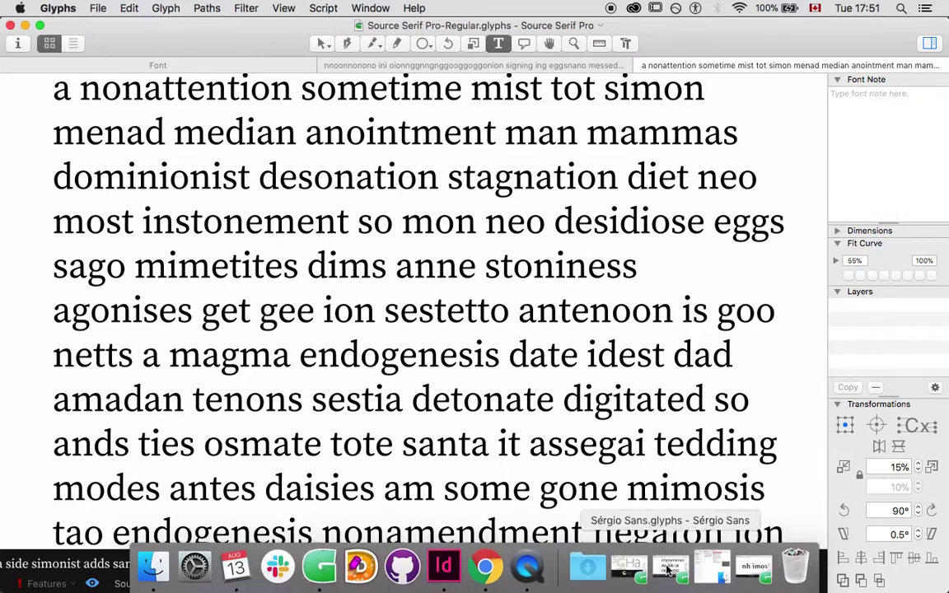
Switch to the Sérgio Sans font file and compare the repeated-letter lines in the Bold and Normal masters, ending on Normal
{"action": "left_click", "coordinate": [668, 568]}
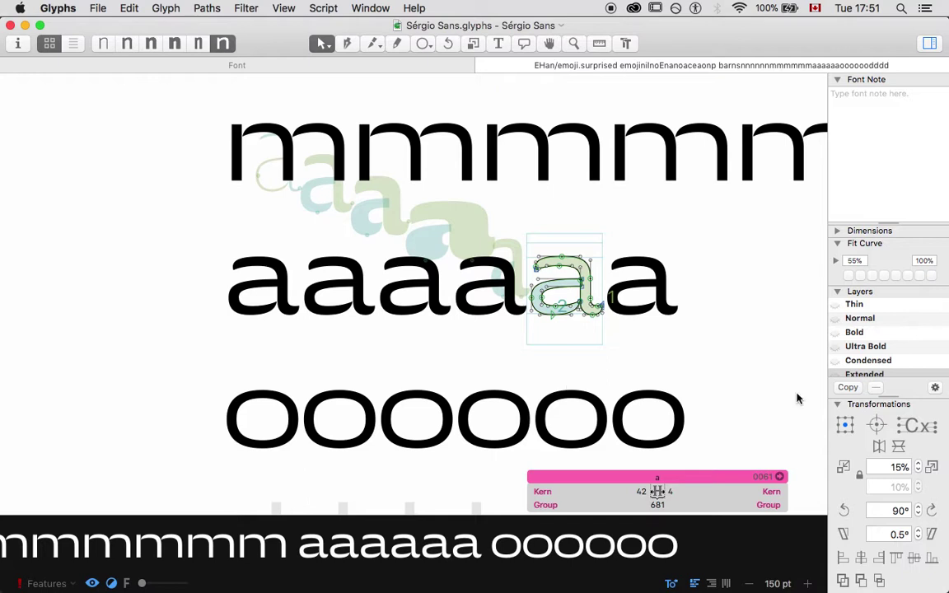
{"action": "left_click", "coordinate": [808, 318]}
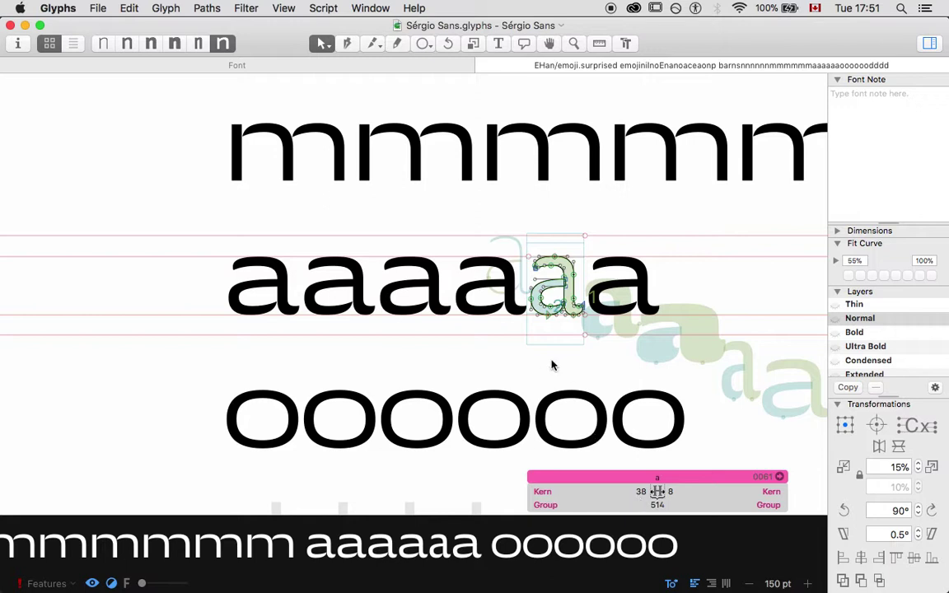
{"action": "left_click", "coordinate": [150, 43]}
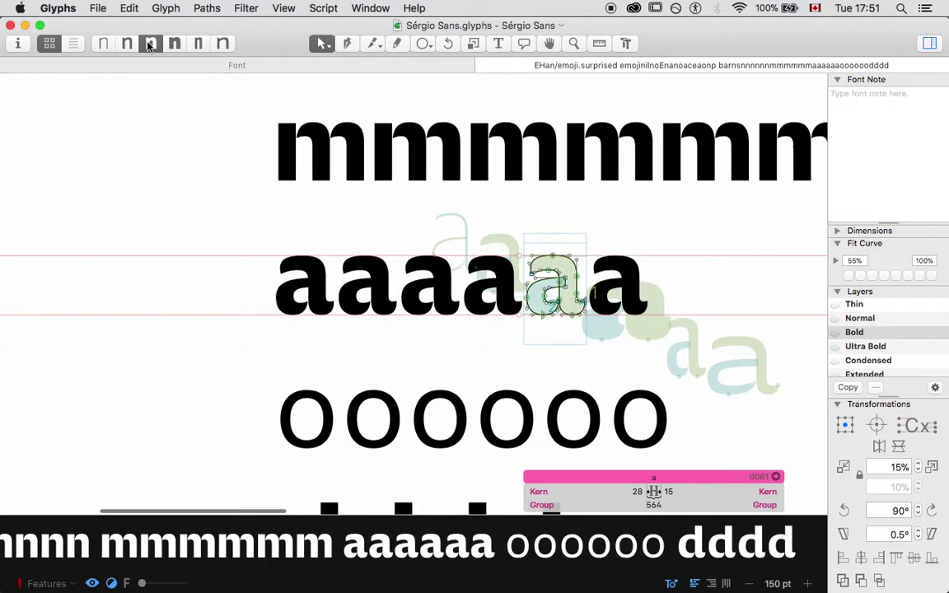
{"action": "left_click", "coordinate": [128, 45]}
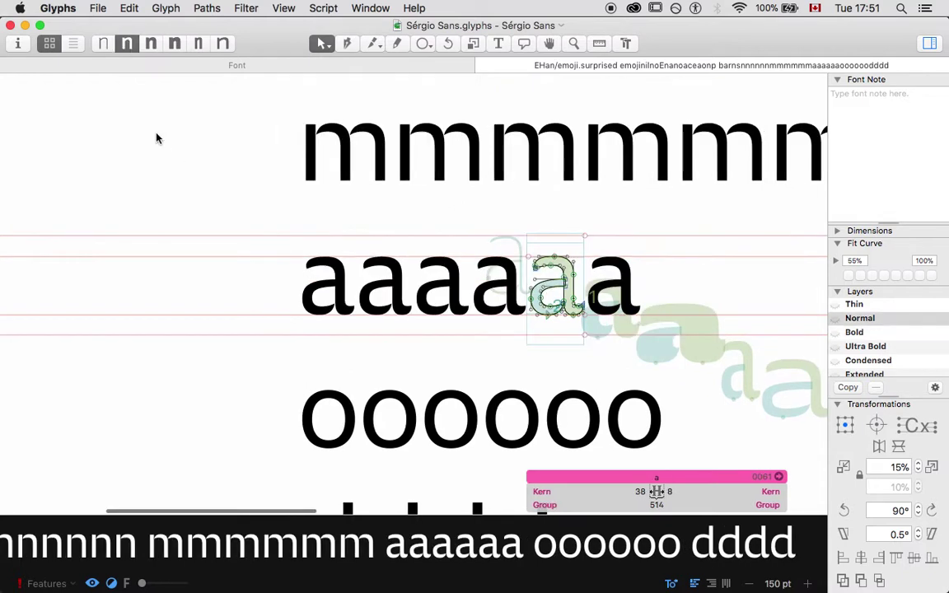
{"action": "key", "text": "space"}
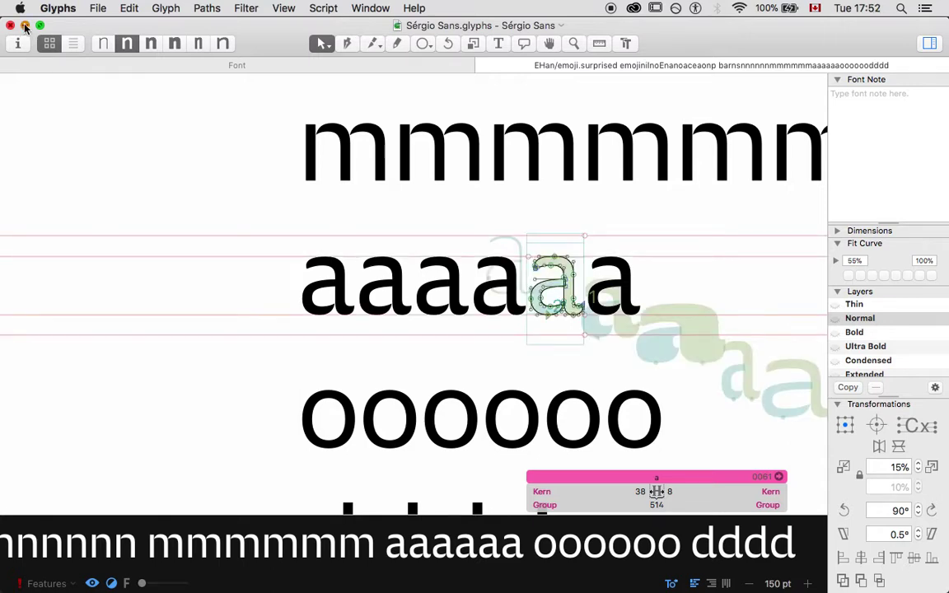
Minimize the Sérgio Sans window and review the Source Serif Pro dummy text at 25 pt
{"action": "left_click", "coordinate": [25, 25]}
{"action": "scroll", "coordinate": [99, 235], "scroll_direction": "down", "scroll_amount": 5}
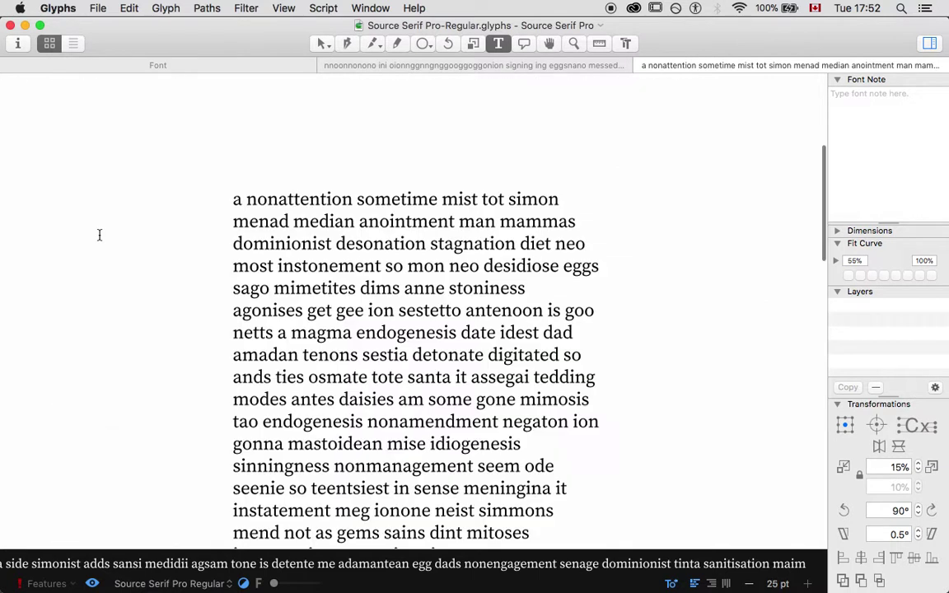
{"action": "scroll", "coordinate": [99, 235], "scroll_direction": "up", "scroll_amount": 3}
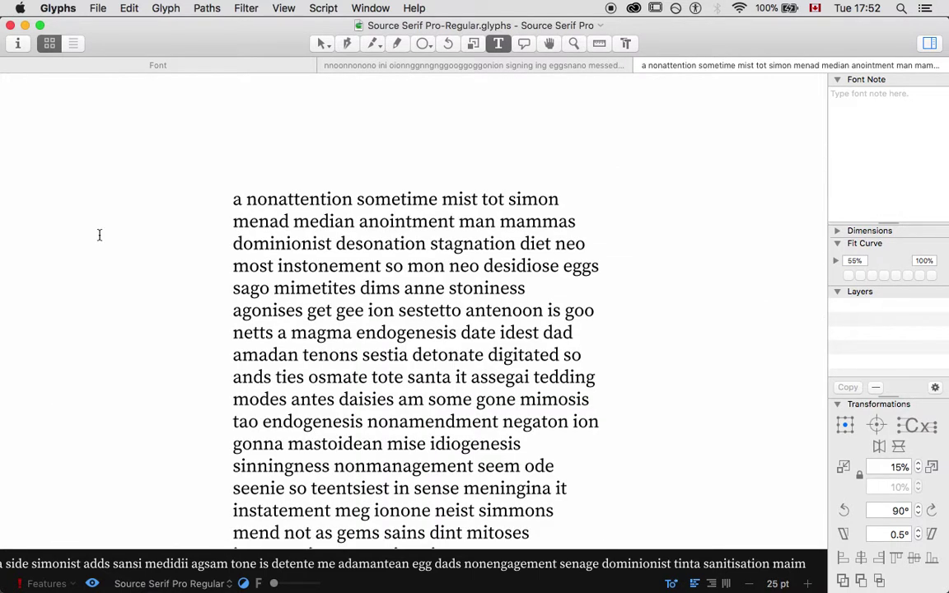